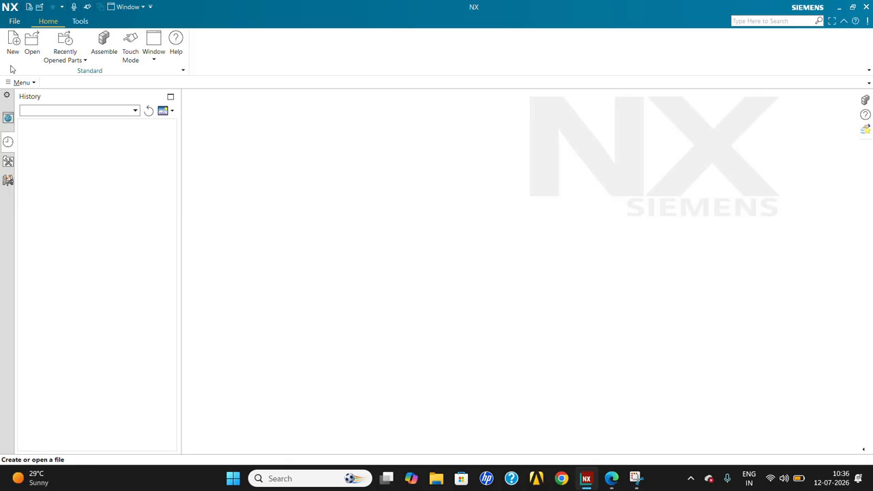
Create a new millimetre part from the Model template, named 1, in the PRACTICE folder under Downloads.
{"action": "left_click", "coordinate": [13, 41]}
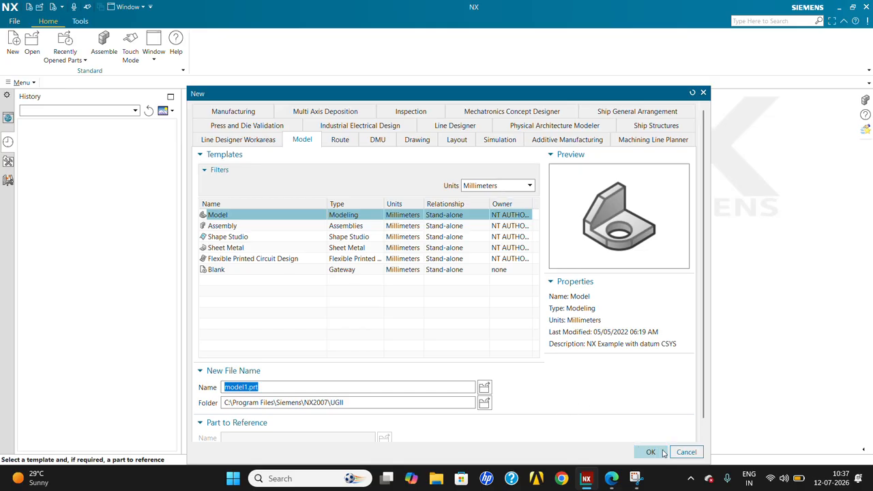
{"action": "left_click", "coordinate": [484, 386]}
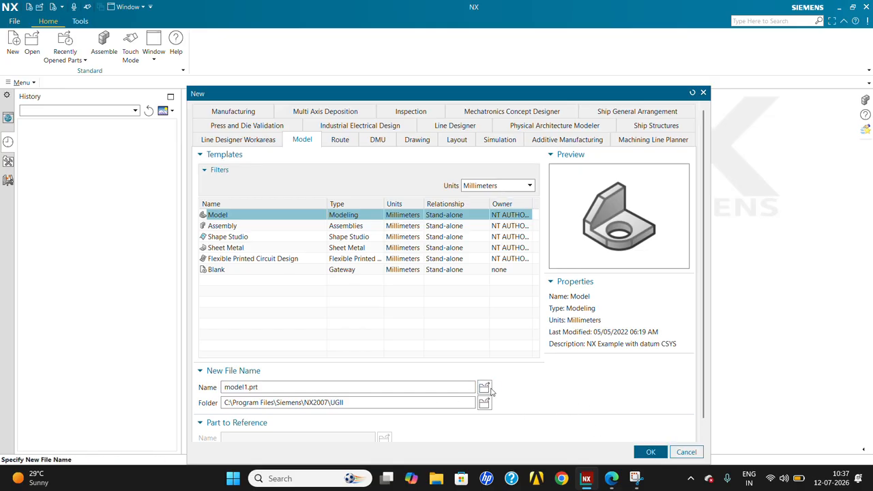
{"action": "scroll", "coordinate": [341, 273], "scroll_direction": "down", "scroll_amount": 2}
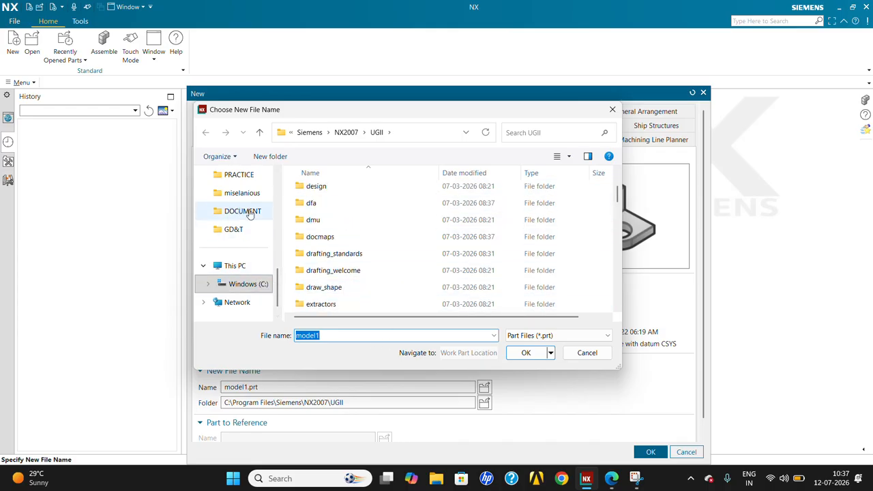
{"action": "scroll", "coordinate": [258, 228], "scroll_direction": "up", "scroll_amount": 3}
{"action": "left_click", "coordinate": [241, 229]}
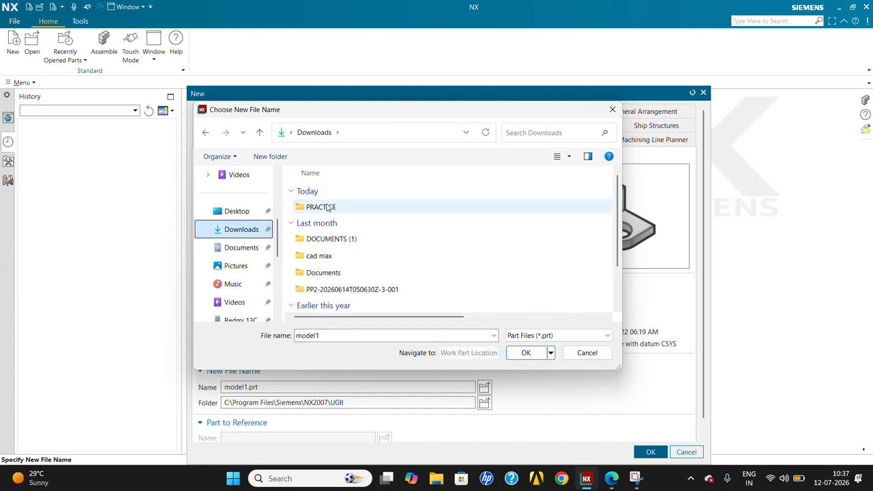
{"action": "double_click", "coordinate": [324, 206]}
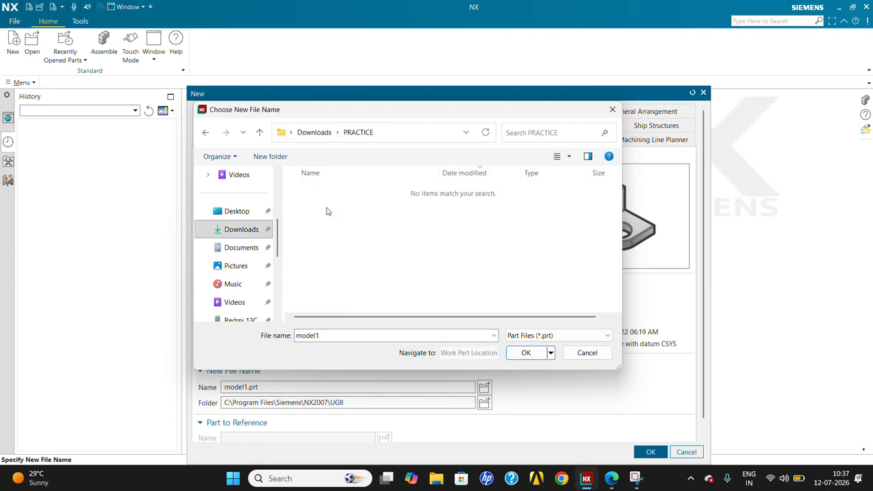
{"action": "double_click", "coordinate": [323, 334]}
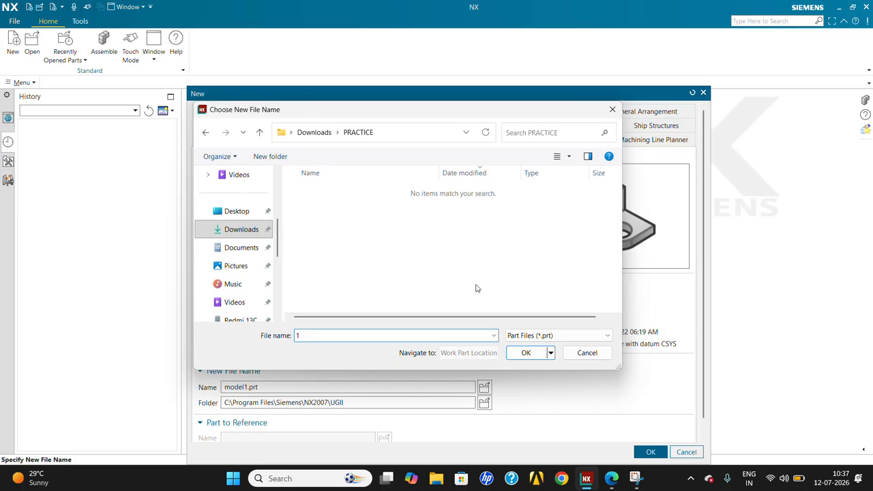
{"action": "left_click", "coordinate": [528, 353]}
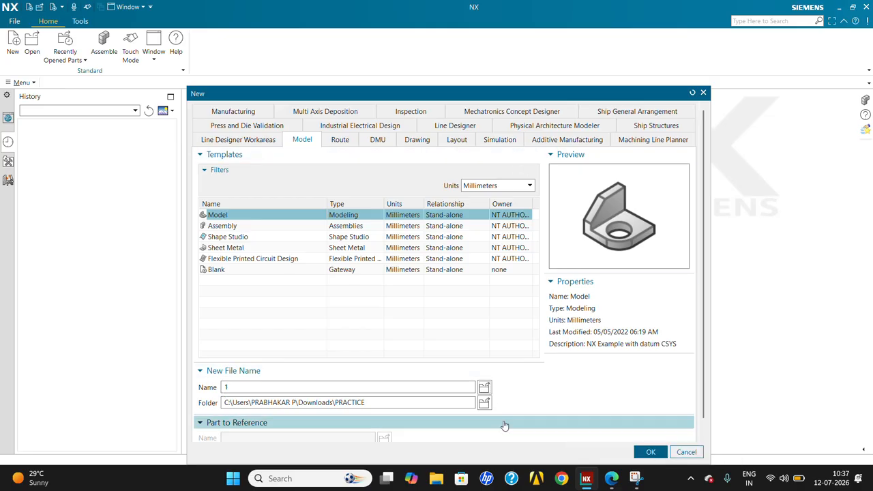
{"action": "left_click", "coordinate": [652, 451]}
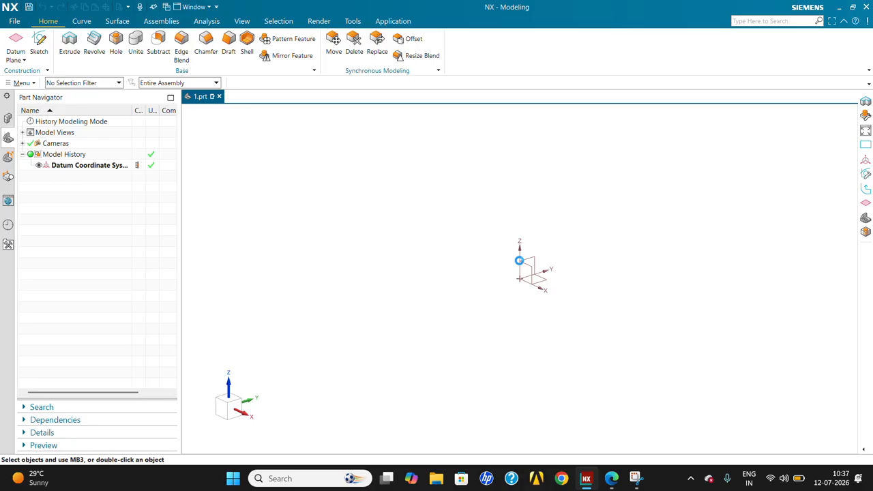
Start a sketch on the YZ datum plane and draw the base outline from the origin: along the horizontal axis, up, and back inward.
{"action": "left_click", "coordinate": [533, 264]}
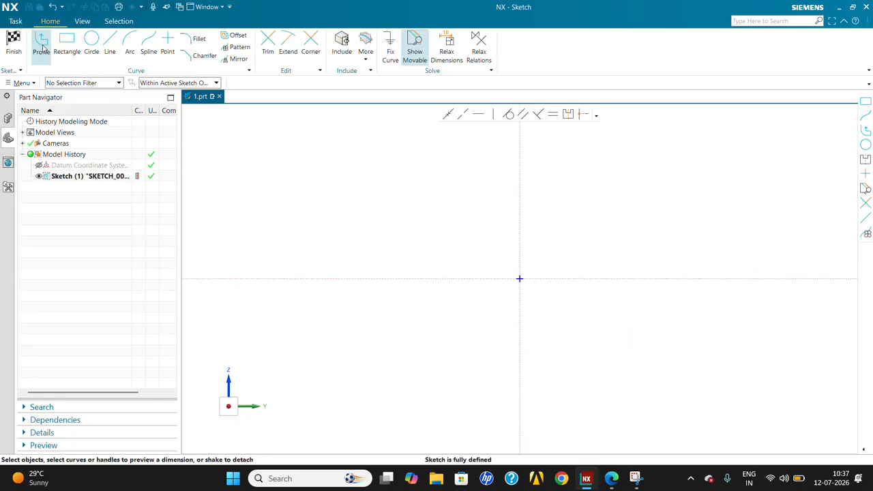
{"action": "left_click", "coordinate": [41, 43]}
{"action": "left_click", "coordinate": [519, 278]}
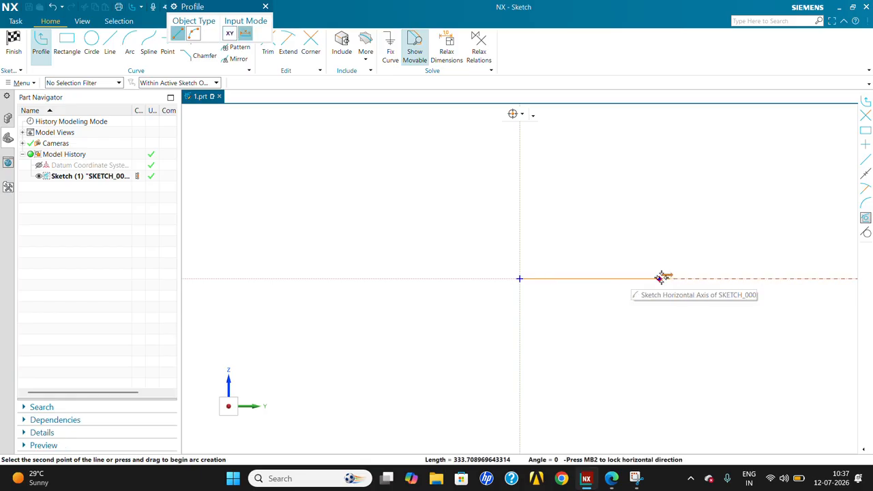
{"action": "left_click", "coordinate": [648, 279]}
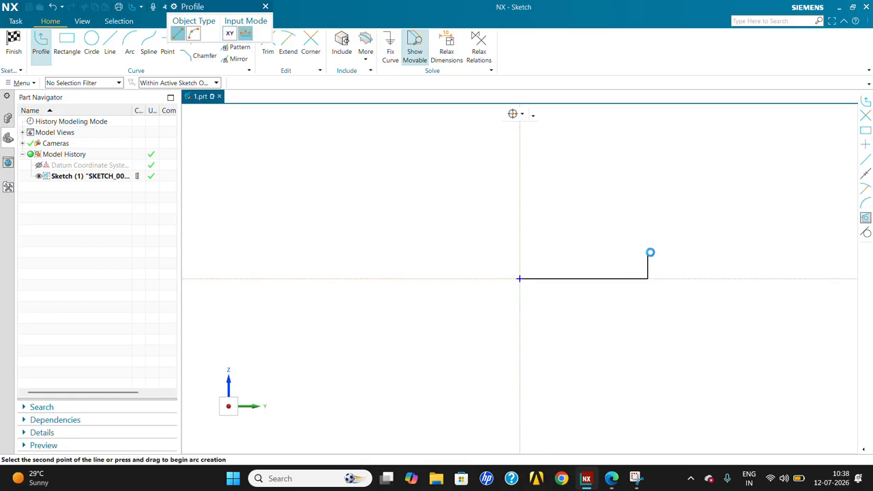
{"action": "left_click", "coordinate": [648, 251]}
{"action": "left_click", "coordinate": [610, 250]}
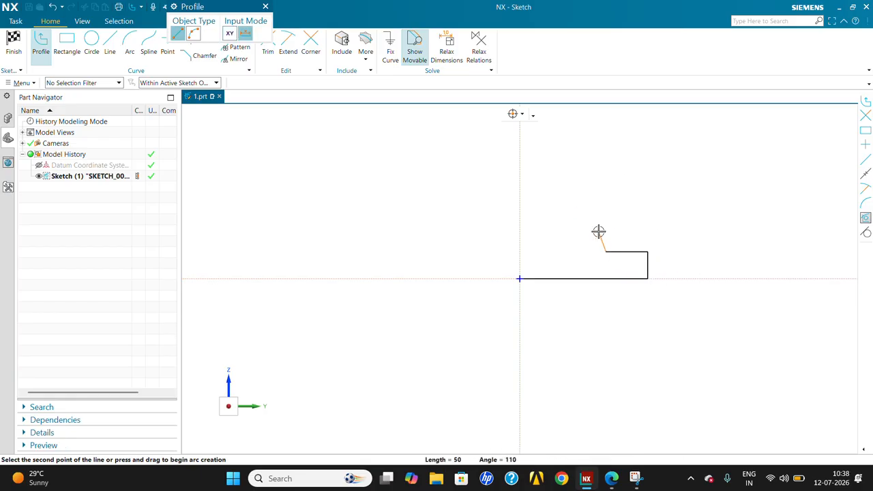
Continue the profile with a sloped line about 375 mm long at 105°, followed by a short horizontal line outward.
{"action": "scroll", "coordinate": [618, 285], "scroll_direction": "down", "scroll_amount": 4}
{"action": "scroll", "coordinate": [617, 266], "scroll_direction": "up", "scroll_amount": 4}
{"action": "left_click", "coordinate": [581, 208]}
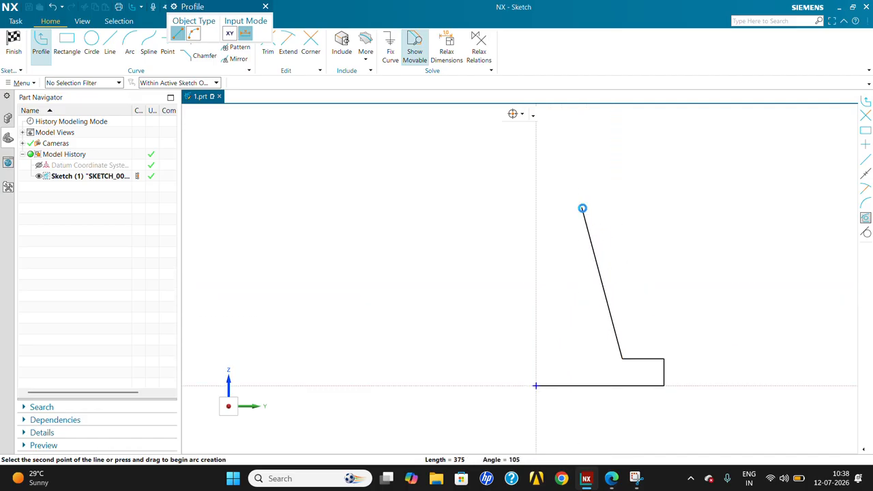
{"action": "scroll", "coordinate": [591, 210], "scroll_direction": "up", "scroll_amount": 3}
{"action": "left_click", "coordinate": [587, 205]}
{"action": "scroll", "coordinate": [592, 246], "scroll_direction": "down", "scroll_amount": 3}
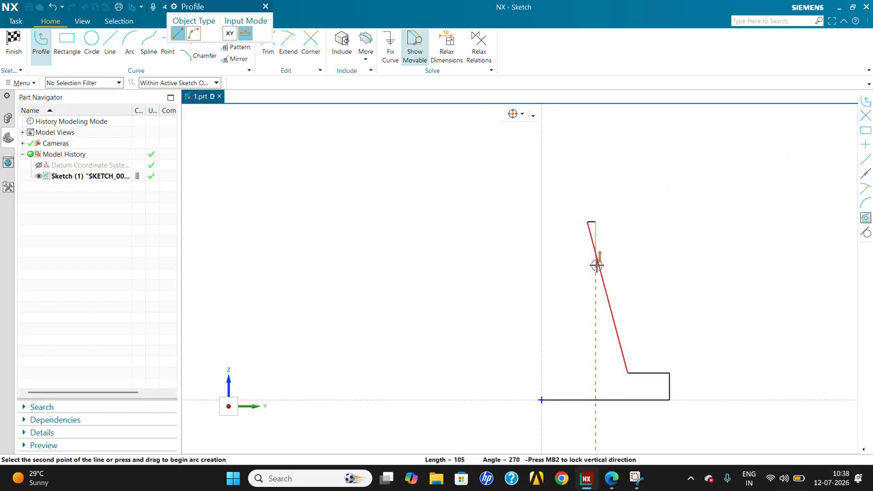
Close the profile with a vertical line up, a horizontal top about 129 mm wide to the vertical axis, and a line down to the origin.
{"action": "scroll", "coordinate": [596, 204], "scroll_direction": "up", "scroll_amount": 3}
{"action": "left_click", "coordinate": [591, 186]}
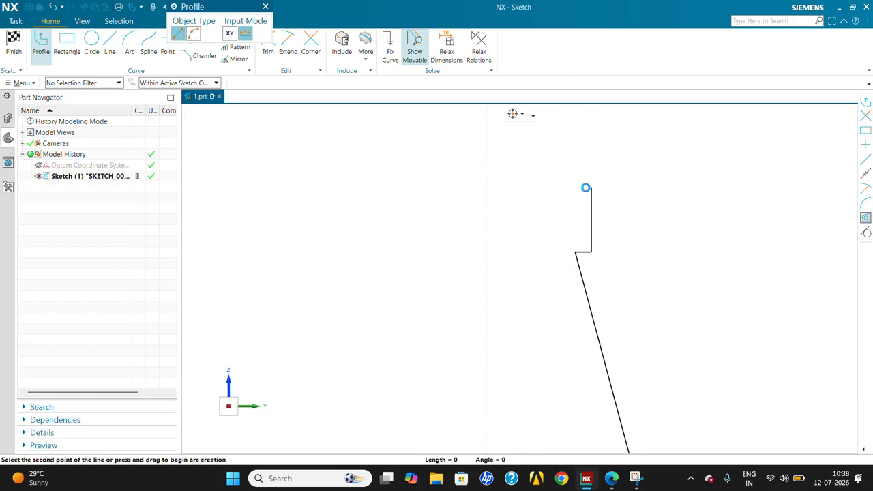
{"action": "left_click", "coordinate": [485, 187]}
{"action": "scroll", "coordinate": [494, 321], "scroll_direction": "down", "scroll_amount": 4}
{"action": "scroll", "coordinate": [487, 379], "scroll_direction": "up", "scroll_amount": 3}
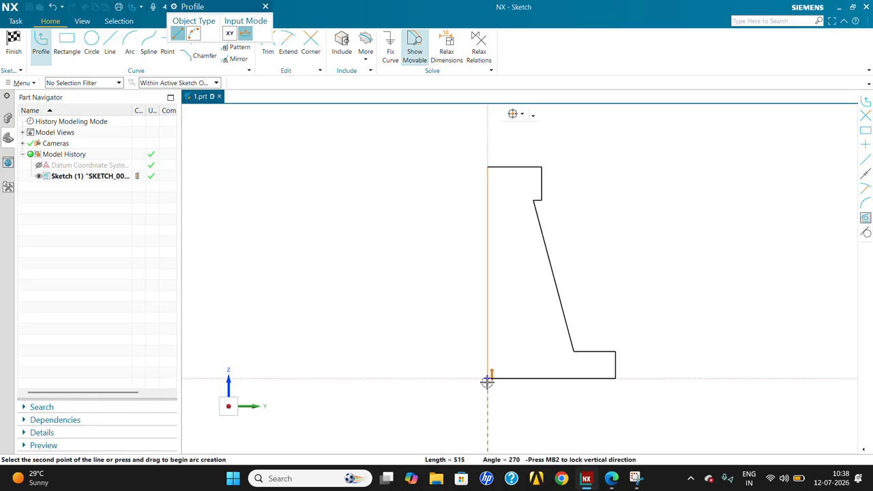
{"action": "left_click", "coordinate": [488, 379]}
{"action": "key", "text": "Escape"}
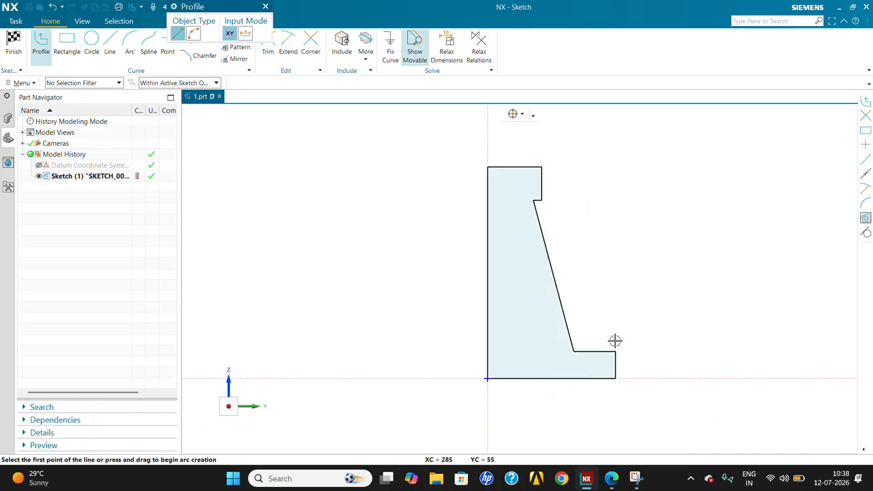
Draw the inner wall from the top edge's midpoint: vertically down, parallel to the outer slope, and vertically past the bottom edge.
{"action": "left_click", "coordinate": [42, 45]}
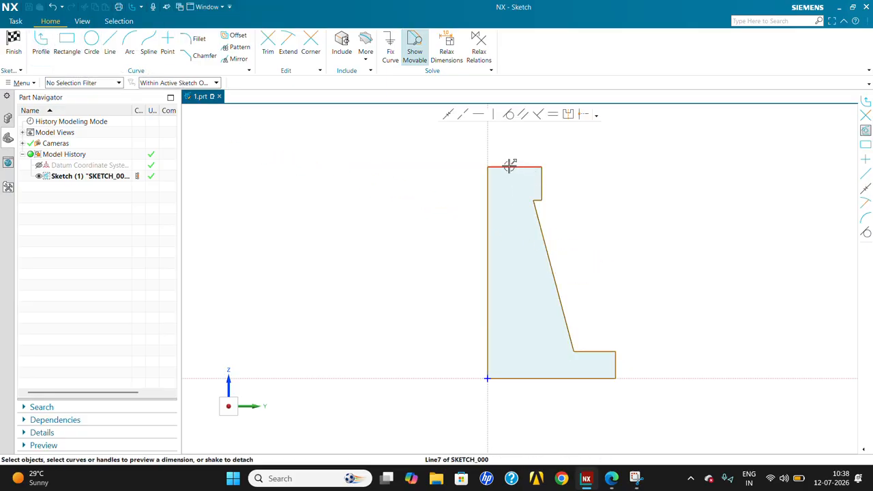
{"action": "left_click", "coordinate": [41, 42]}
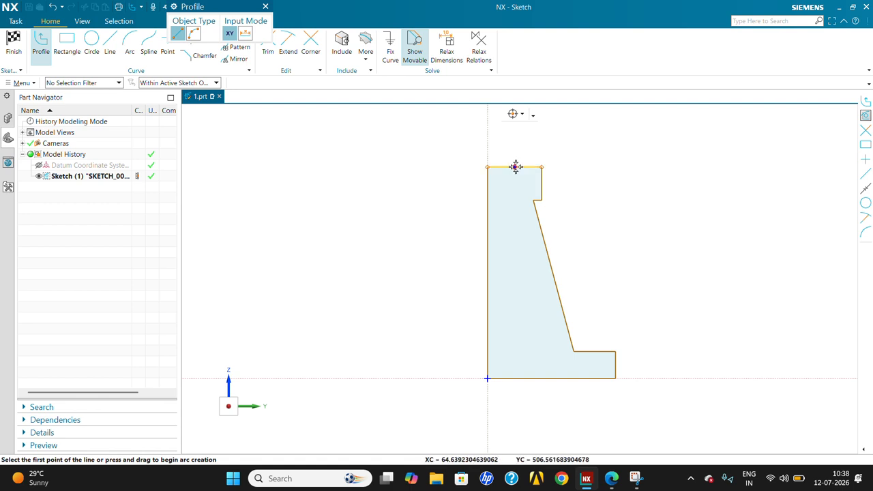
{"action": "left_click", "coordinate": [515, 167]}
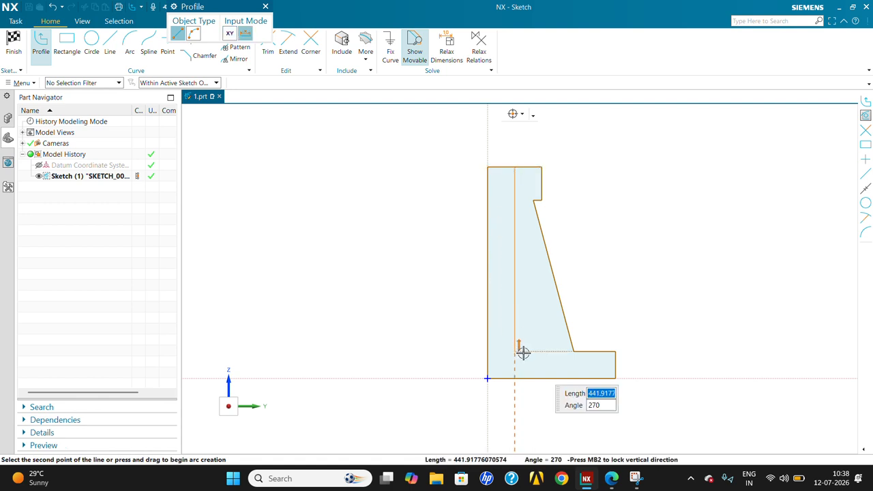
{"action": "left_click", "coordinate": [515, 199]}
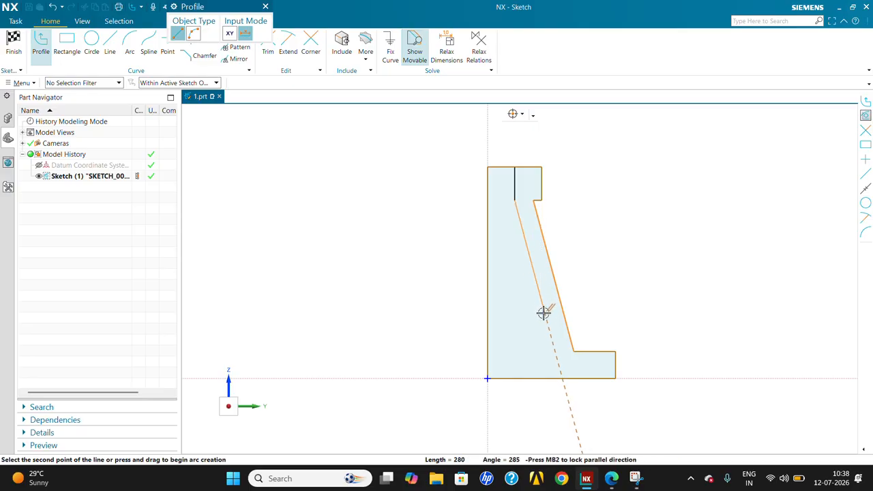
{"action": "left_click", "coordinate": [555, 351]}
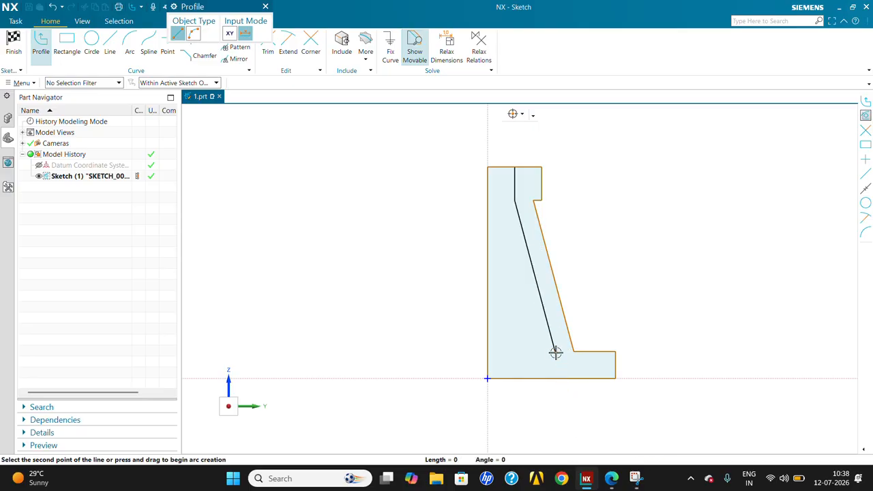
{"action": "left_click", "coordinate": [558, 395]}
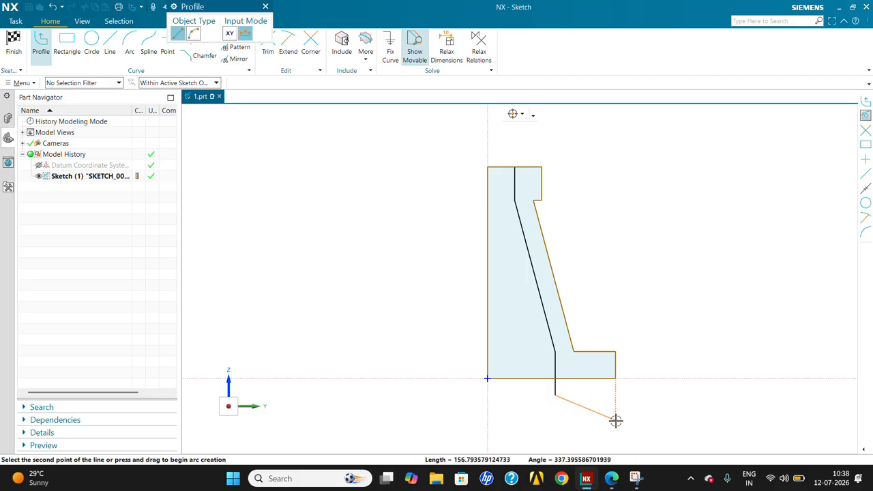
{"action": "key", "text": "Escape"}
Make corners where the inner wall meets the bottom and top edges, keeping the outer wall section.
{"action": "left_click", "coordinate": [313, 45]}
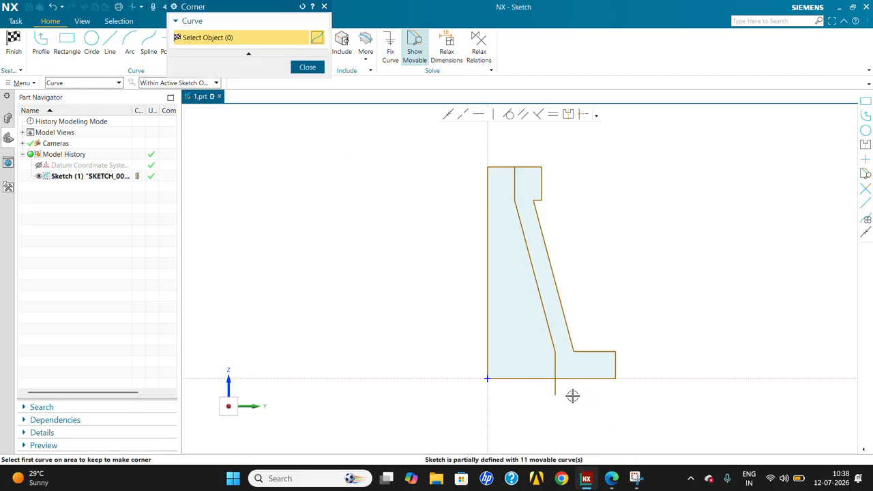
{"action": "left_click", "coordinate": [558, 378]}
{"action": "left_click", "coordinate": [556, 371]}
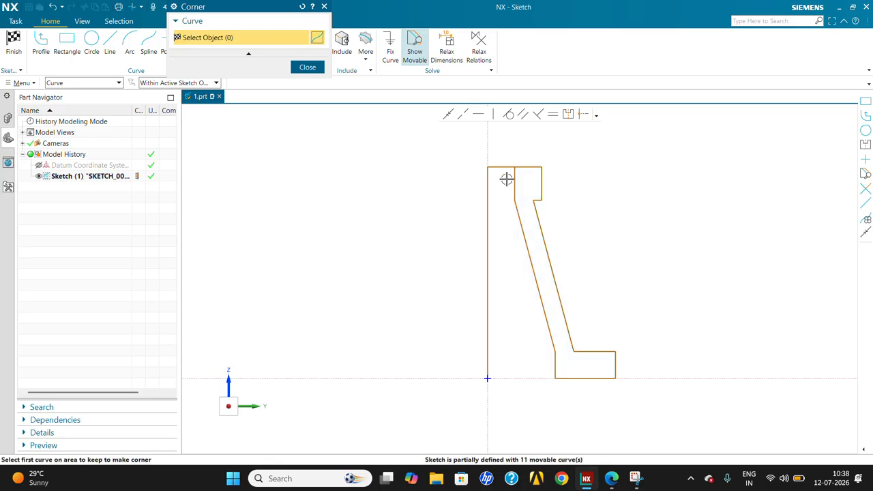
{"action": "left_click", "coordinate": [512, 176]}
{"action": "left_click", "coordinate": [522, 167]}
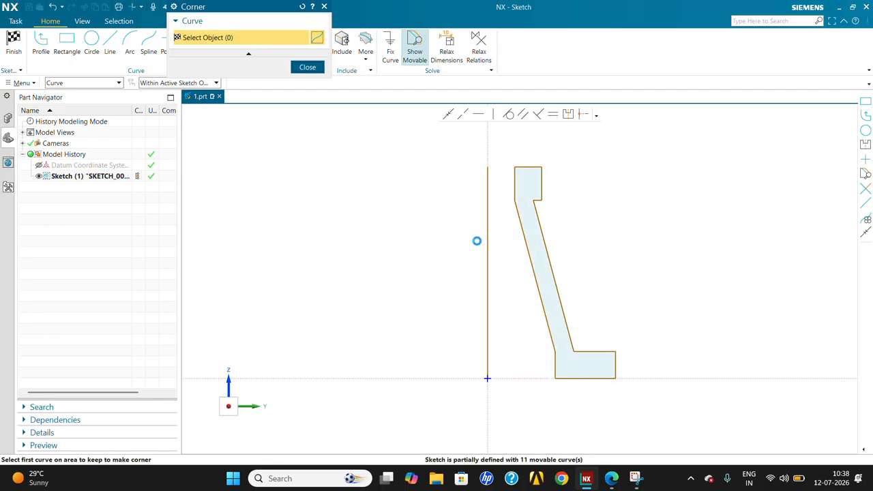
{"action": "key", "text": "Escape"}
Delete the leftover profile line lying on the vertical axis.
{"action": "right_click", "coordinate": [489, 230]}
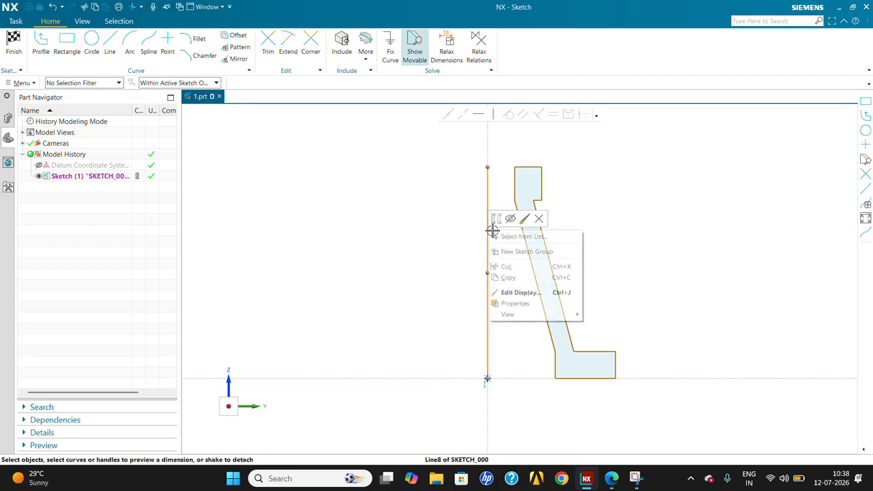
{"action": "left_click", "coordinate": [539, 218]}
{"action": "right_click", "coordinate": [407, 263]}
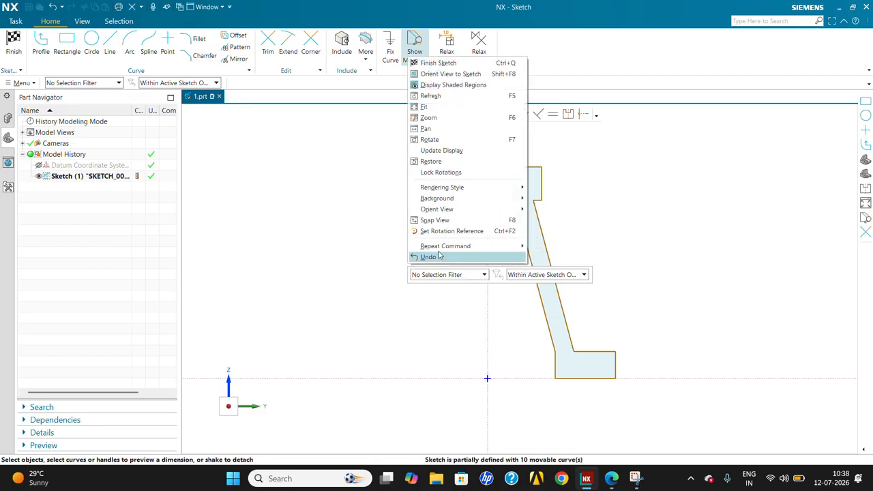
{"action": "left_click", "coordinate": [437, 256]}
{"action": "left_click", "coordinate": [489, 269]}
{"action": "key", "text": "Delete"}
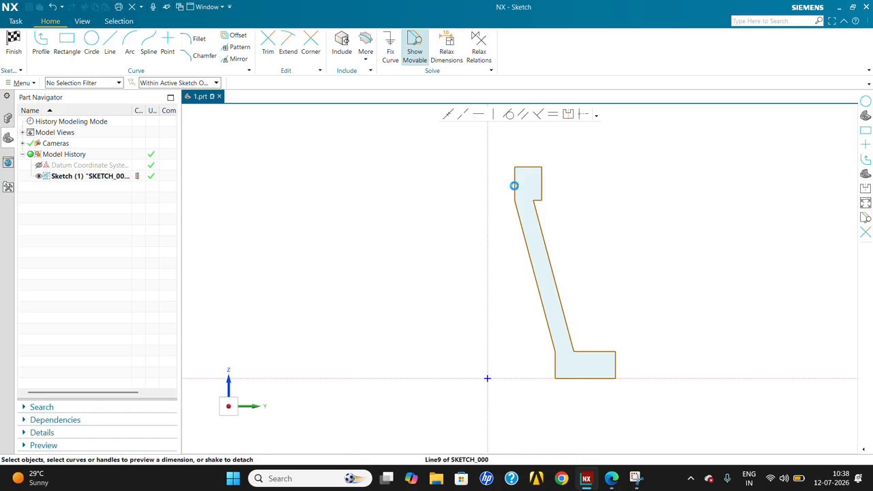
{"action": "left_click", "coordinate": [515, 186]}
{"action": "key", "text": "ctrl+z"}
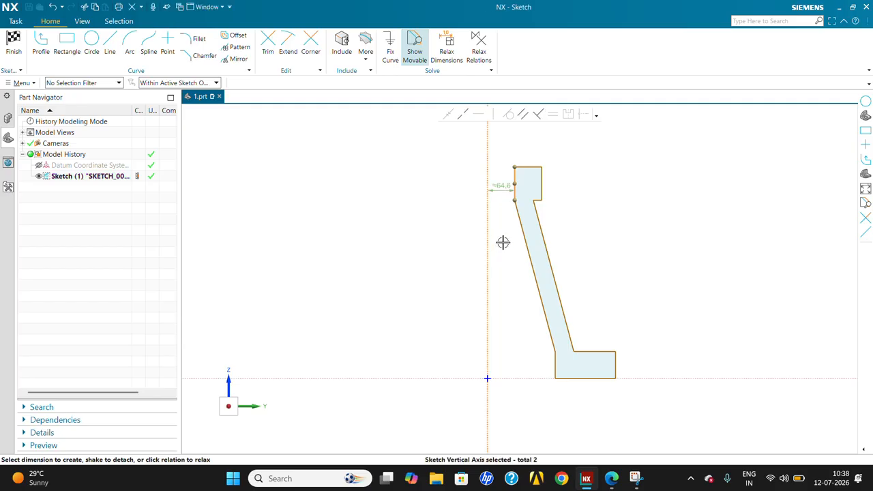
{"action": "left_click", "coordinate": [538, 184]}
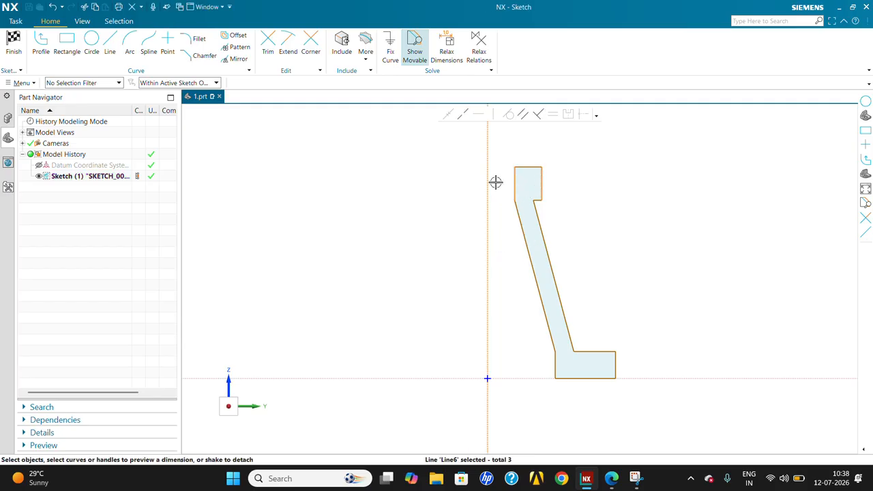
{"action": "key", "text": "Escape"}
Dimension the upper block's inner and outer vertical edges from the sketch's vertical axis.
{"action": "left_click", "coordinate": [514, 184]}
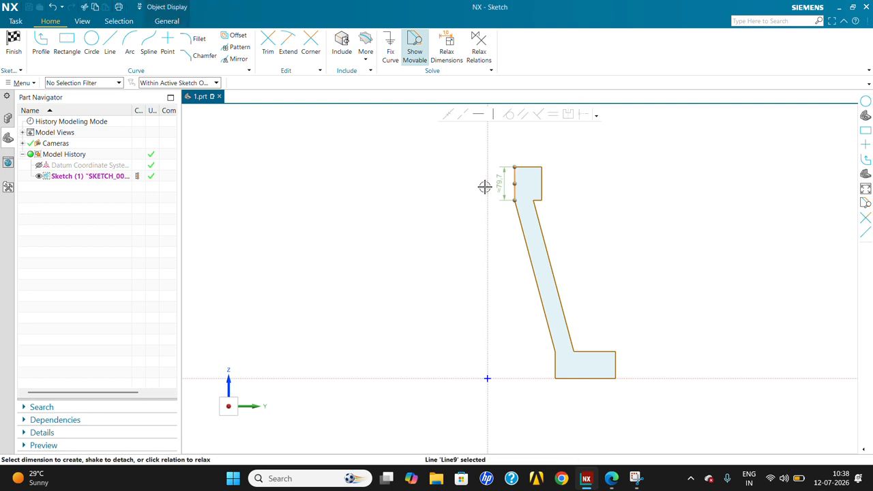
{"action": "left_click", "coordinate": [487, 188]}
{"action": "left_click", "coordinate": [616, 191]}
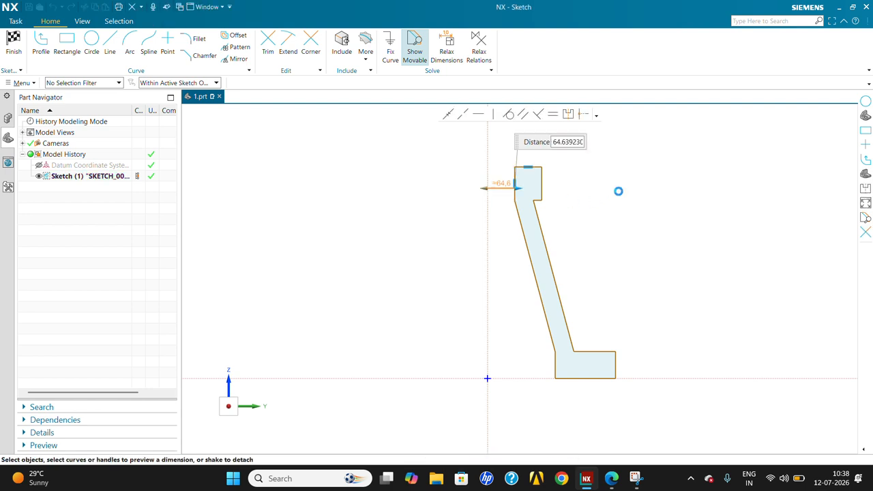
{"action": "left_click", "coordinate": [540, 181]}
{"action": "left_click", "coordinate": [487, 157]}
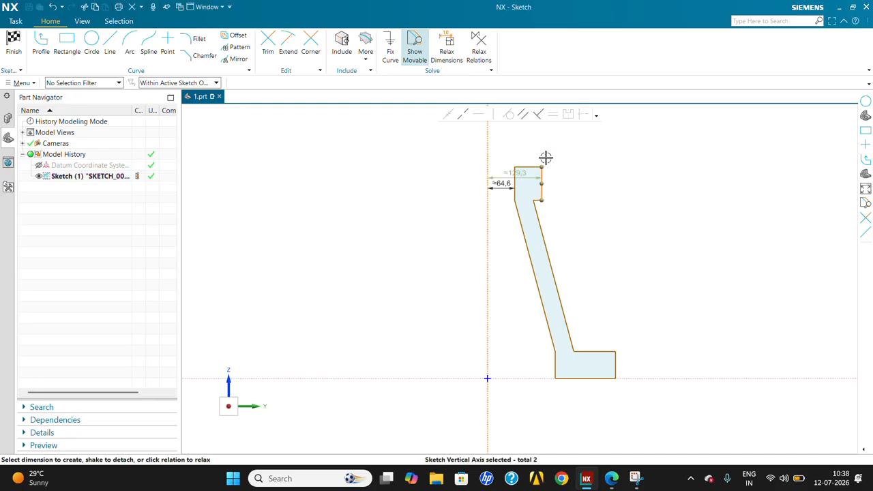
{"action": "left_click", "coordinate": [512, 174]}
{"action": "left_click", "coordinate": [590, 195]}
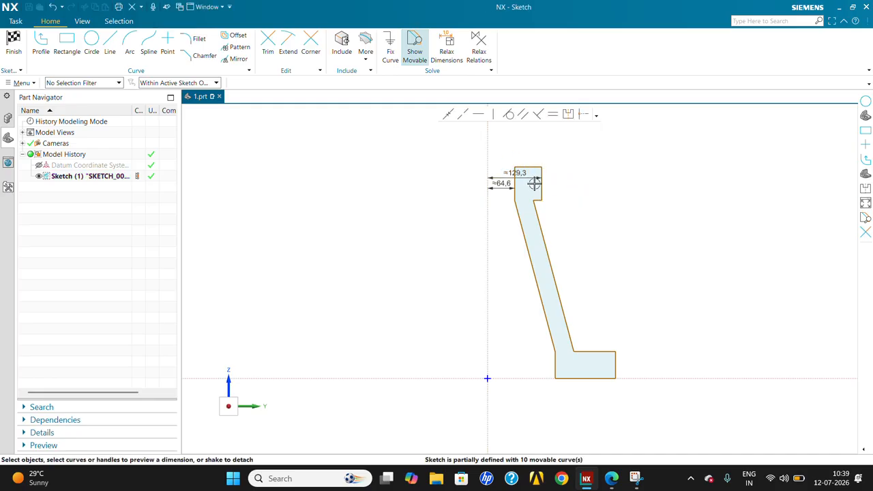
Move the upper block's outer dimension above the profile and dimension the base's outer and inner vertical edges from the vertical axis.
{"action": "left_click_drag", "start_coordinate": [526, 161], "coordinate": [549, 156]}
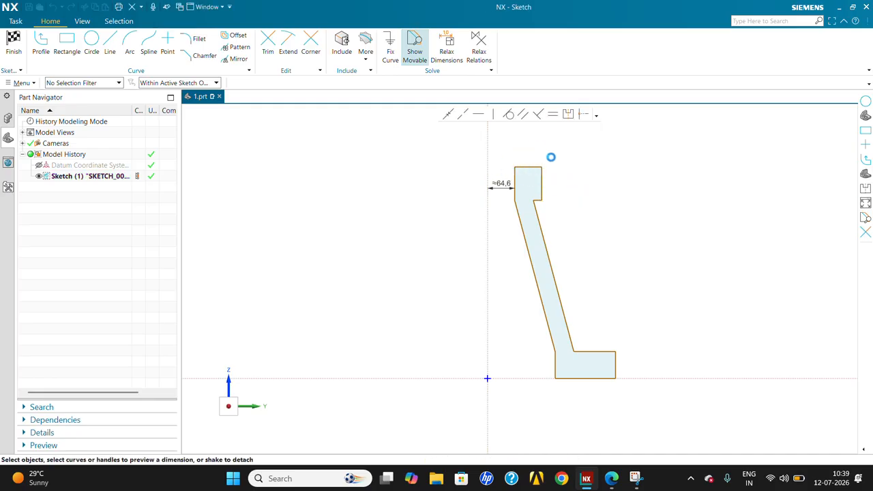
{"action": "left_click", "coordinate": [615, 365]}
{"action": "left_click", "coordinate": [488, 347]}
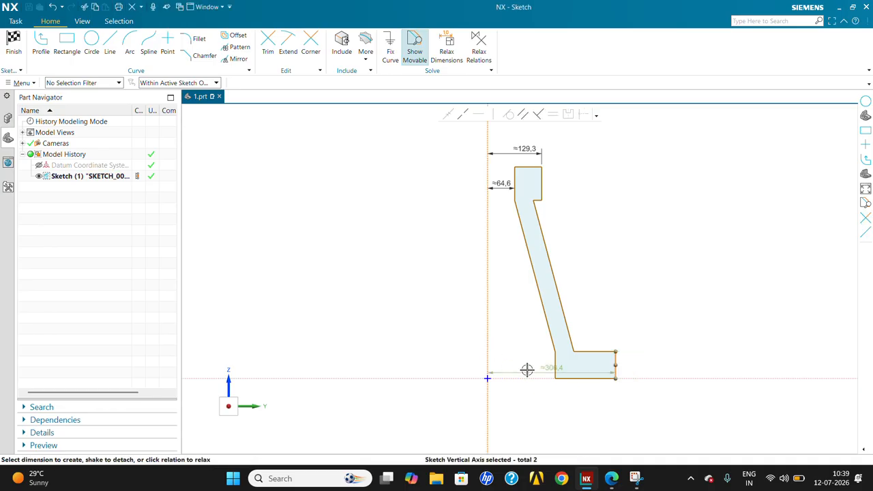
{"action": "left_click", "coordinate": [529, 412]}
{"action": "left_click", "coordinate": [689, 392]}
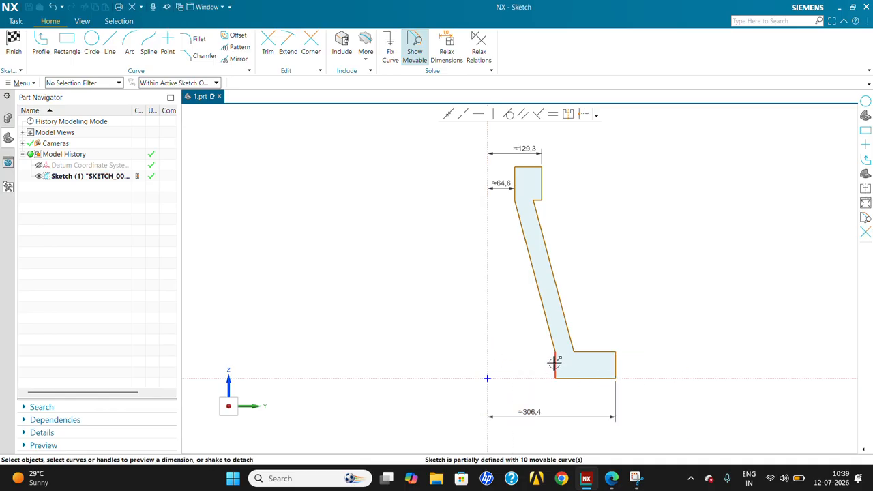
{"action": "left_click", "coordinate": [489, 358]}
{"action": "left_click", "coordinate": [522, 364]}
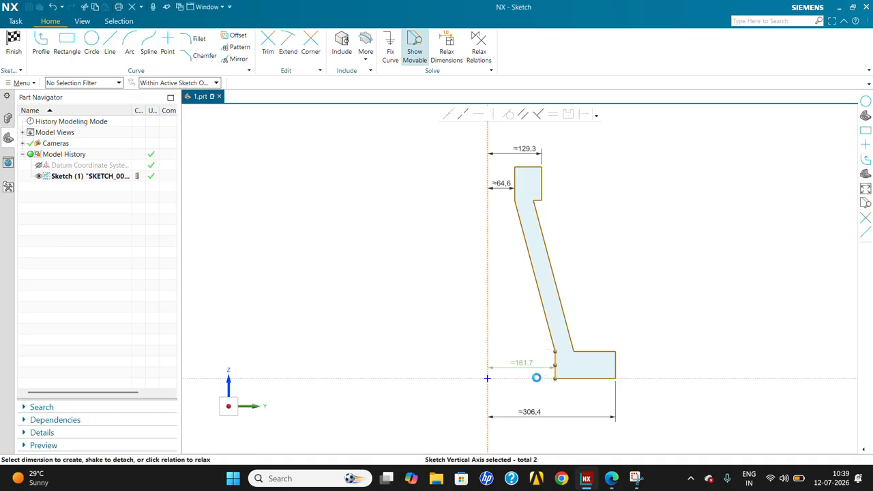
{"action": "left_click", "coordinate": [641, 374]}
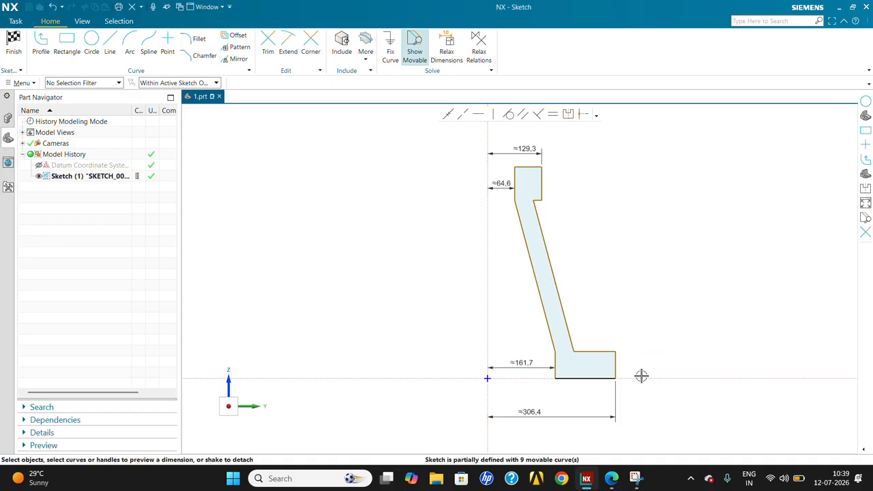
Dimension the base's height at its outer edge and at its inner edge, placing the dimensions clear of the profile.
{"action": "left_click", "coordinate": [607, 353]}
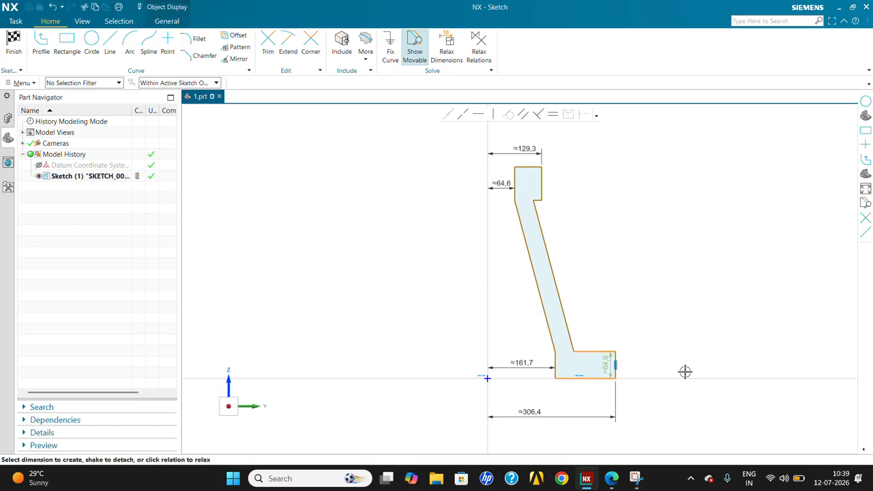
{"action": "left_click_drag", "start_coordinate": [606, 366], "coordinate": [722, 366]}
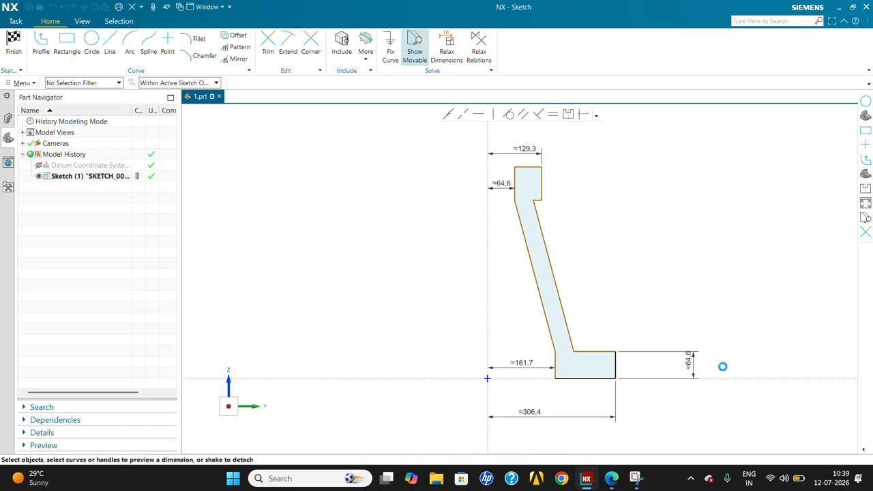
{"action": "left_click", "coordinate": [725, 312]}
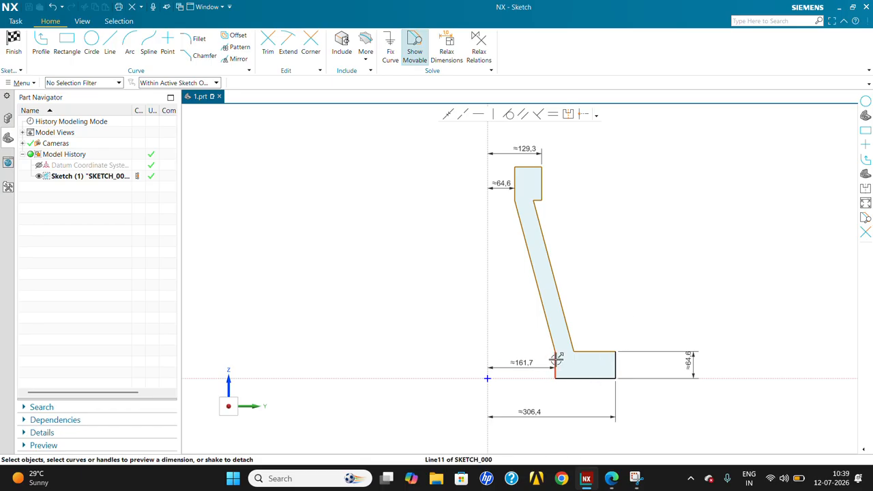
{"action": "left_click_drag", "start_coordinate": [554, 366], "coordinate": [427, 362]}
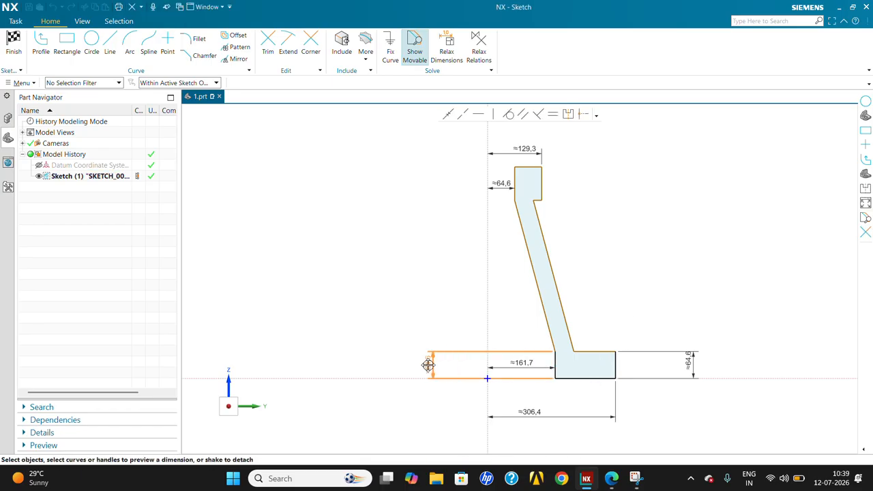
{"action": "left_click", "coordinate": [666, 389]}
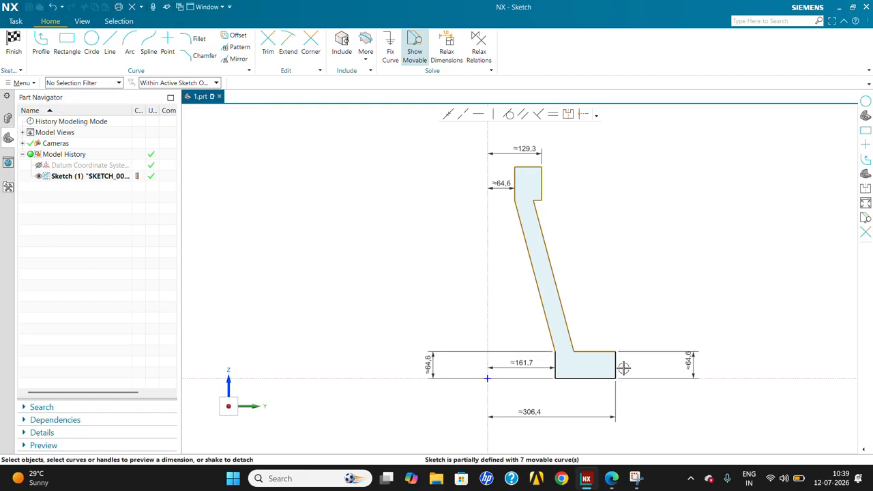
Dimension the corner where the outer slope meets the base's upper edge horizontally from the vertical axis.
{"action": "left_click", "coordinate": [603, 352]}
{"action": "left_click", "coordinate": [574, 352]}
{"action": "left_click", "coordinate": [486, 331]}
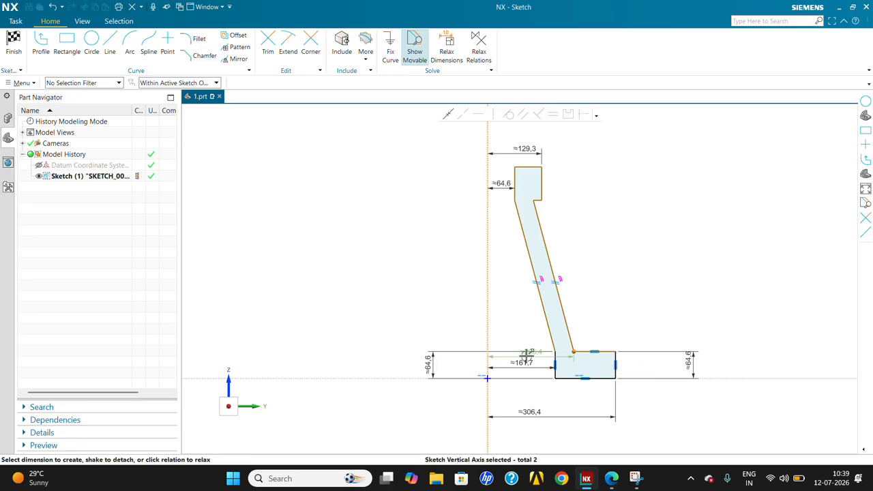
{"action": "left_click", "coordinate": [521, 323]}
{"action": "left_click", "coordinate": [645, 357]}
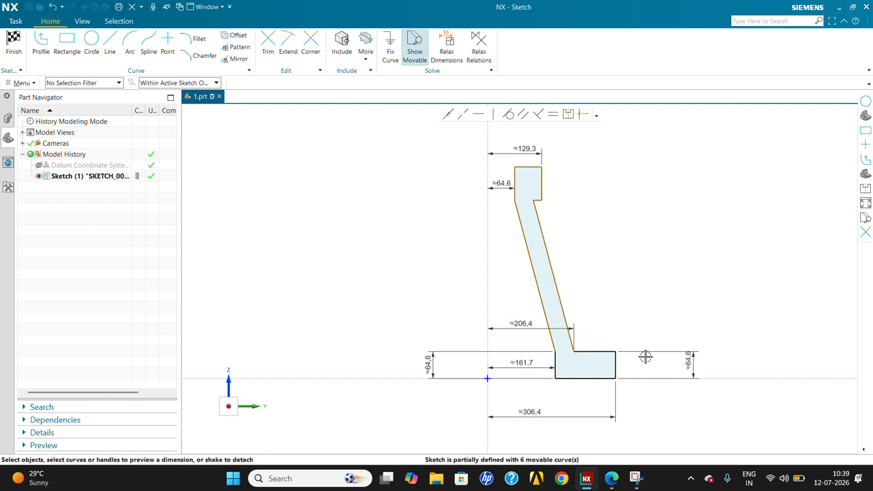
Dimension the wall thickness between the two parallel sloped lines.
{"action": "left_click", "coordinate": [546, 289]}
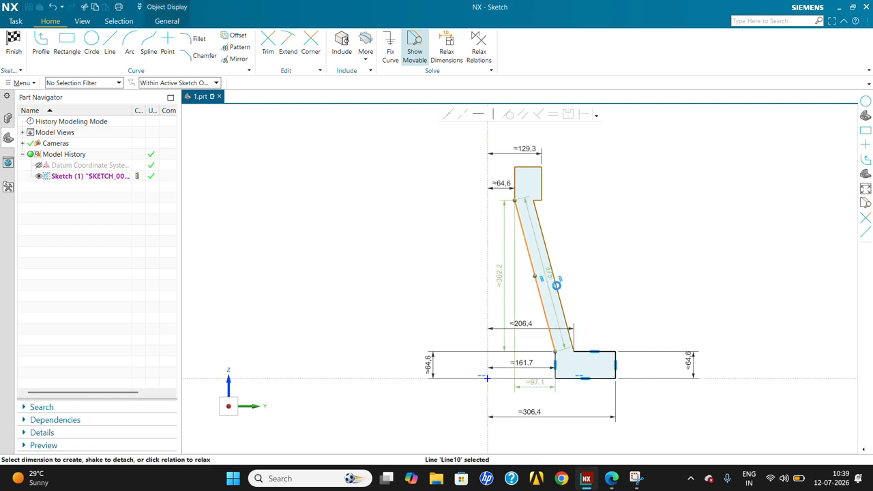
{"action": "left_click", "coordinate": [570, 313]}
{"action": "left_click", "coordinate": [662, 294]}
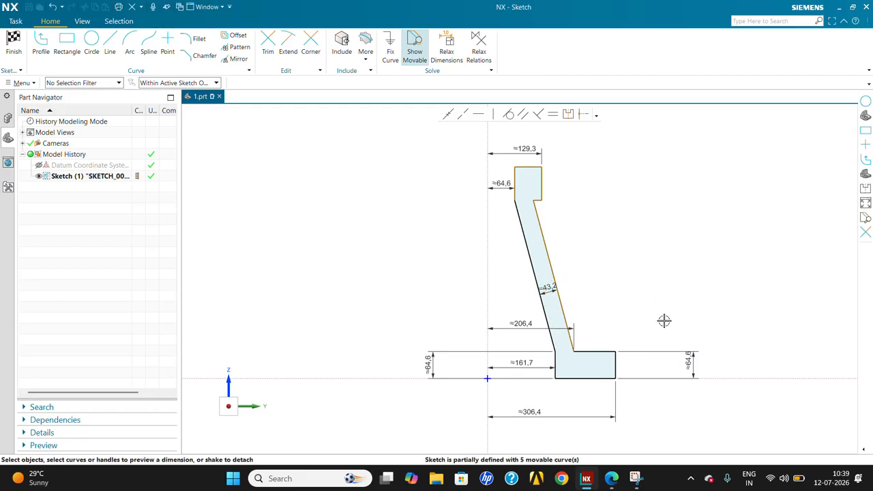
Dimension the outer slope's upper corner from the vertical axis and move that dimension below the upper block.
{"action": "left_click", "coordinate": [532, 201]}
{"action": "left_click", "coordinate": [486, 207]}
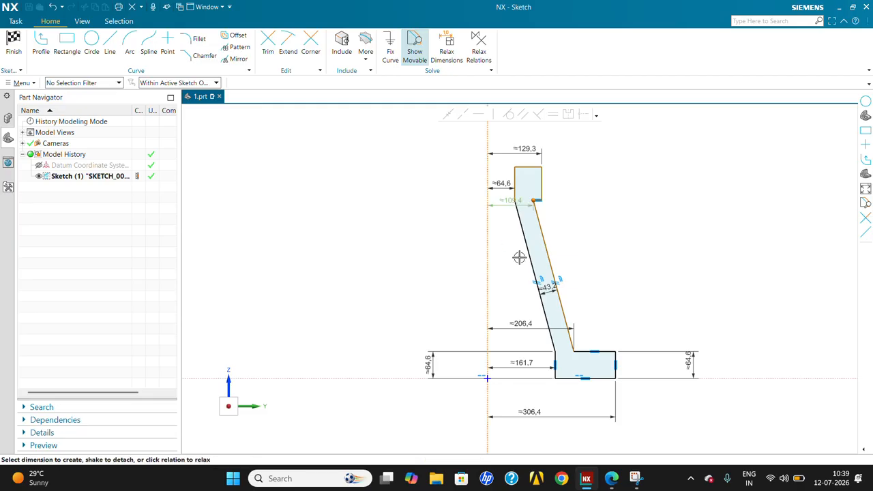
{"action": "left_click", "coordinate": [502, 200]}
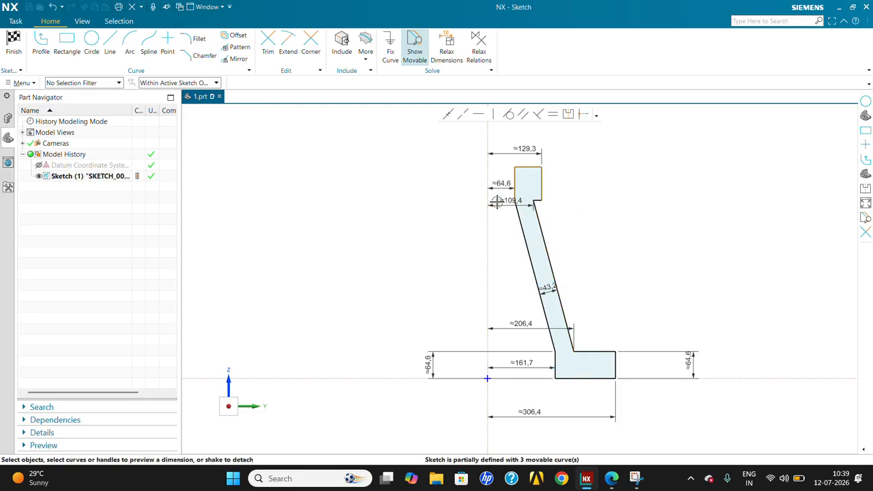
{"action": "left_click_drag", "start_coordinate": [497, 202], "coordinate": [497, 260]}
{"action": "left_click", "coordinate": [541, 185]}
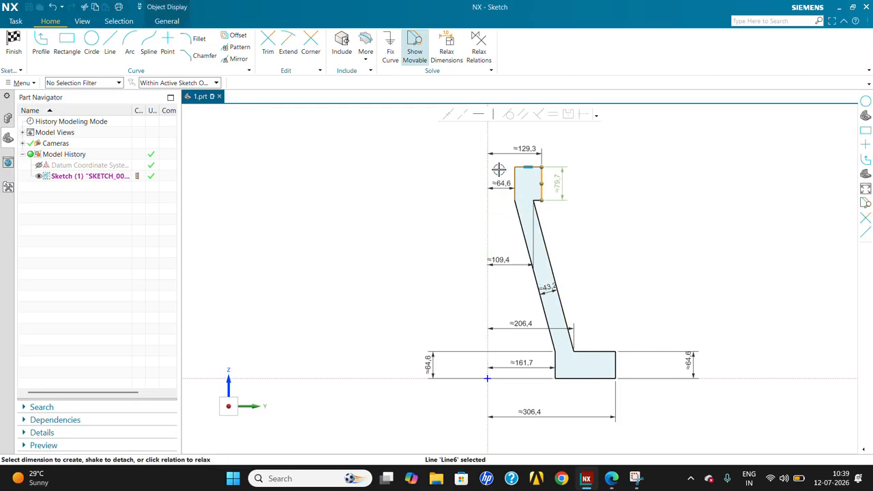
{"action": "scroll", "coordinate": [539, 198], "scroll_direction": "down", "scroll_amount": 3}
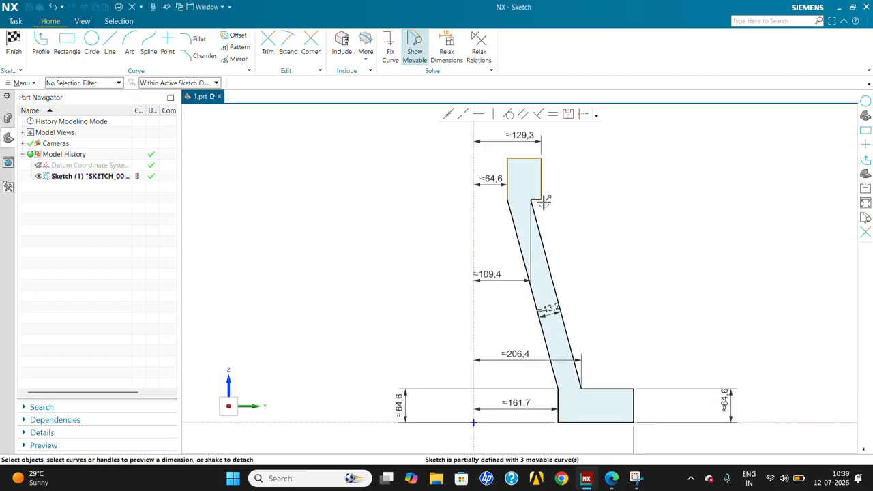
{"action": "left_click", "coordinate": [544, 181]}
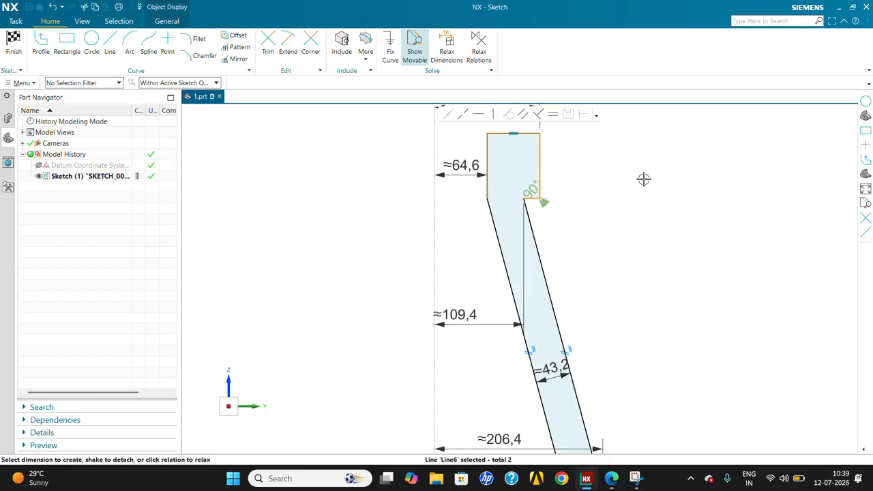
{"action": "left_click", "coordinate": [539, 116]}
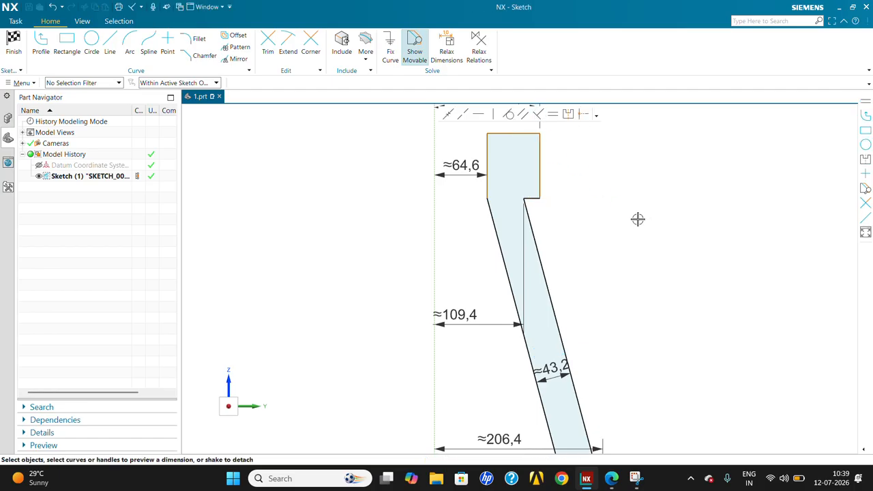
{"action": "scroll", "coordinate": [637, 220], "scroll_direction": "up", "scroll_amount": 2}
{"action": "scroll", "coordinate": [613, 211], "scroll_direction": "down", "scroll_amount": 1}
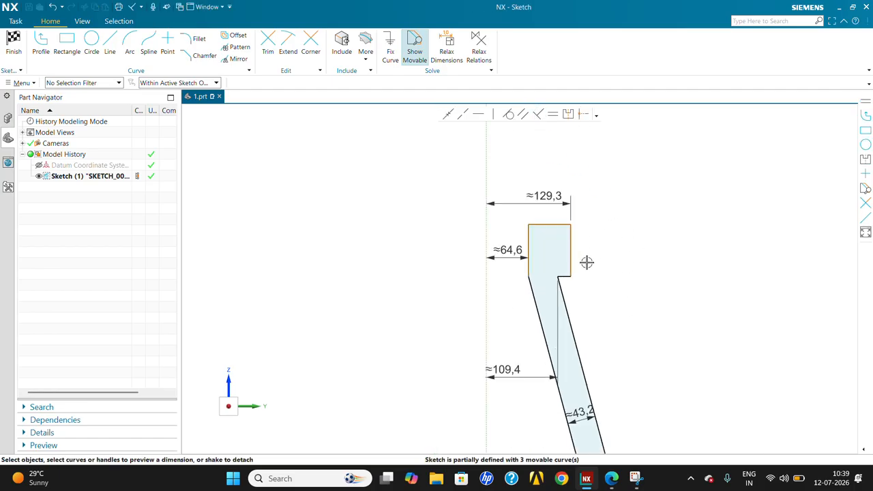
Dimension the overall height from the base's bottom edge to the upper block's top edge, placing the dimension beyond the outer side.
{"action": "left_click", "coordinate": [558, 225]}
{"action": "scroll", "coordinate": [506, 225], "scroll_direction": "down", "scroll_amount": 5}
{"action": "scroll", "coordinate": [556, 349], "scroll_direction": "up", "scroll_amount": 3}
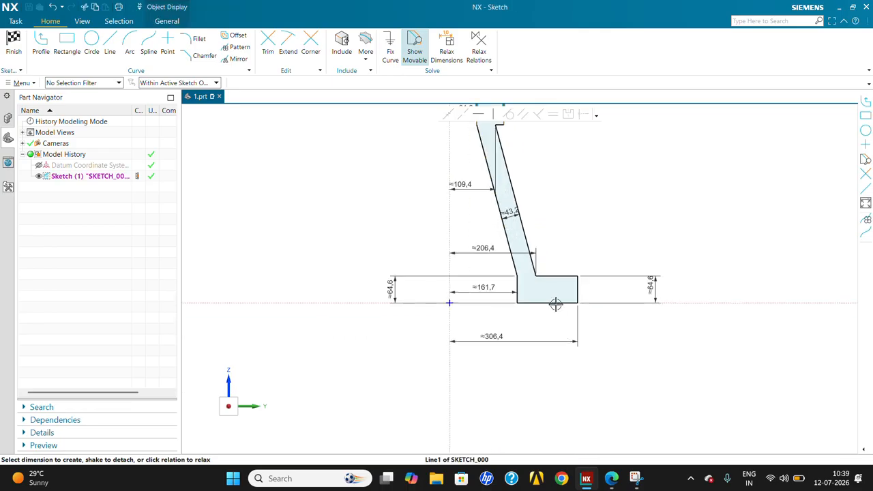
{"action": "left_click", "coordinate": [556, 303]}
{"action": "scroll", "coordinate": [606, 345], "scroll_direction": "down", "scroll_amount": 3}
{"action": "scroll", "coordinate": [590, 273], "scroll_direction": "up", "scroll_amount": 2}
{"action": "key", "text": "d"}
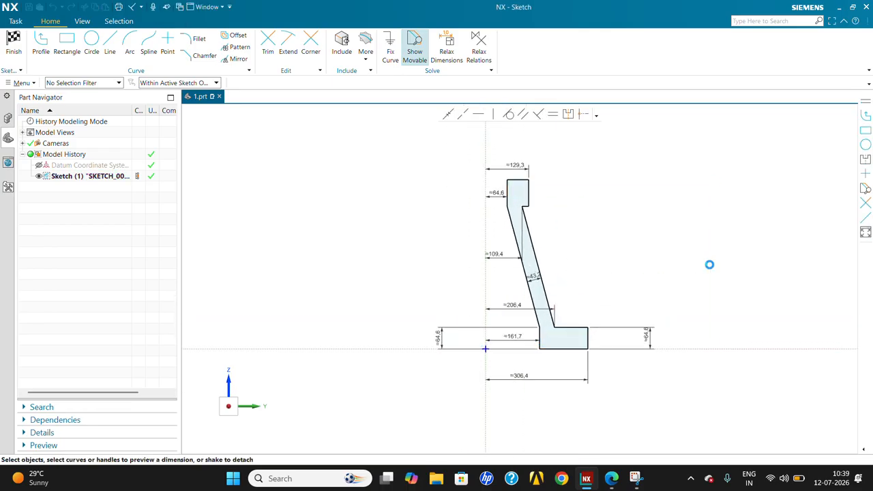
{"action": "left_click", "coordinate": [718, 347]}
{"action": "left_click", "coordinate": [623, 402]}
Set the upper block's distances from the vertical axis to 65 for the inner edge and 130 for the outer edge.
{"action": "scroll", "coordinate": [521, 156], "scroll_direction": "up", "scroll_amount": 4}
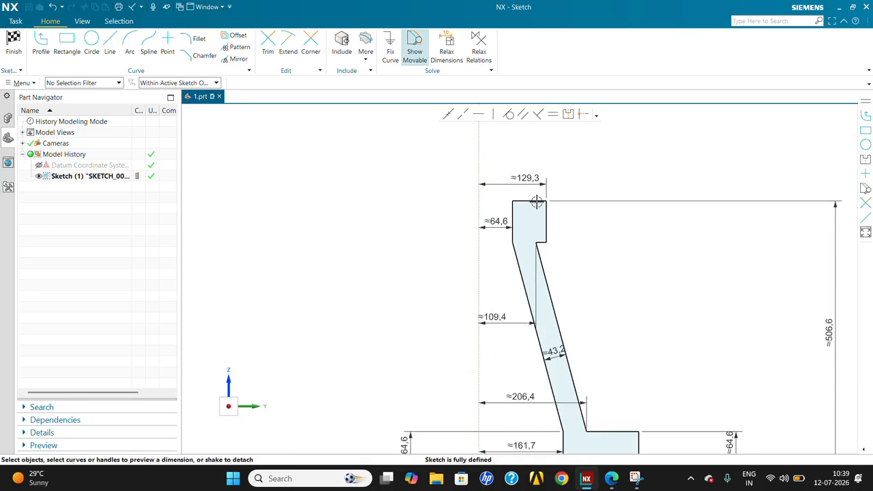
{"action": "double_click", "coordinate": [478, 236]}
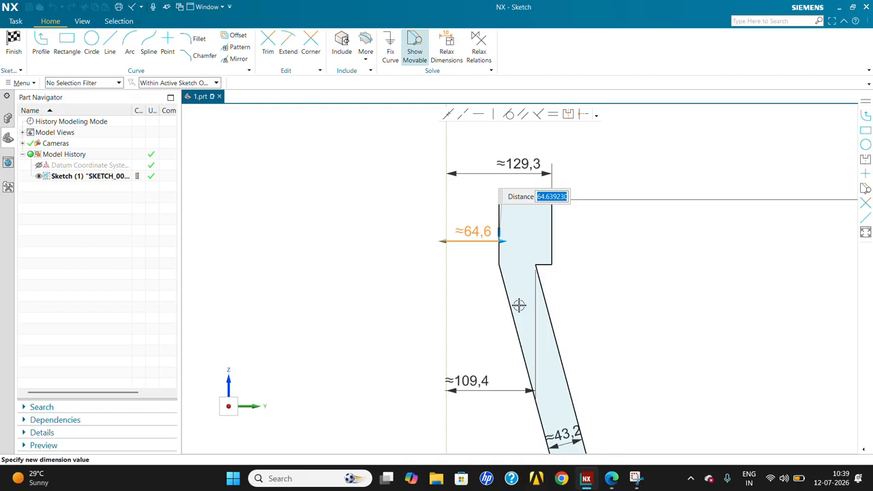
{"action": "type", "text": "65"}
{"action": "key", "text": "Return"}
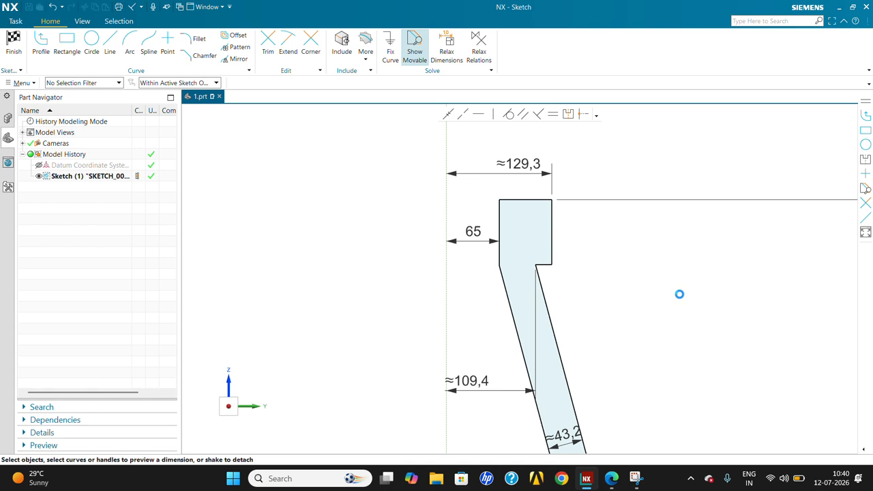
{"action": "left_click", "coordinate": [515, 161]}
{"action": "type", "text": "13"}
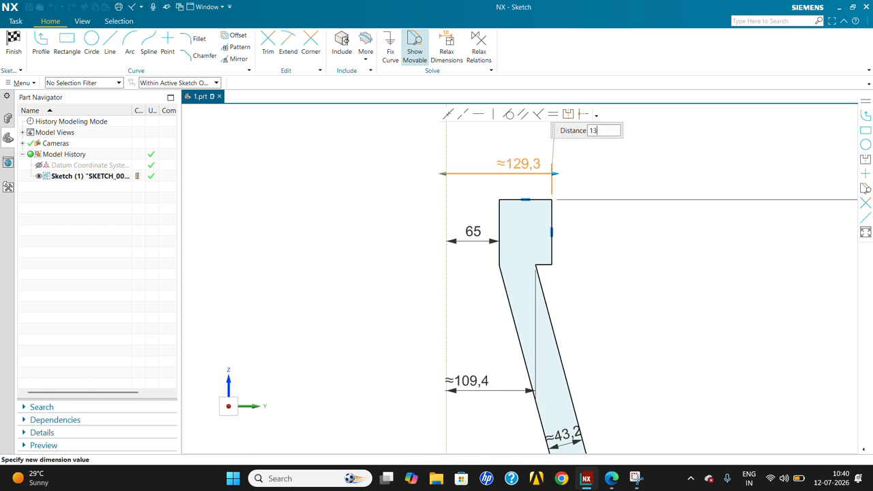
{"action": "type", "text": "0"}
{"action": "key", "text": "Return"}
{"action": "middle_click", "coordinate": [618, 218]}
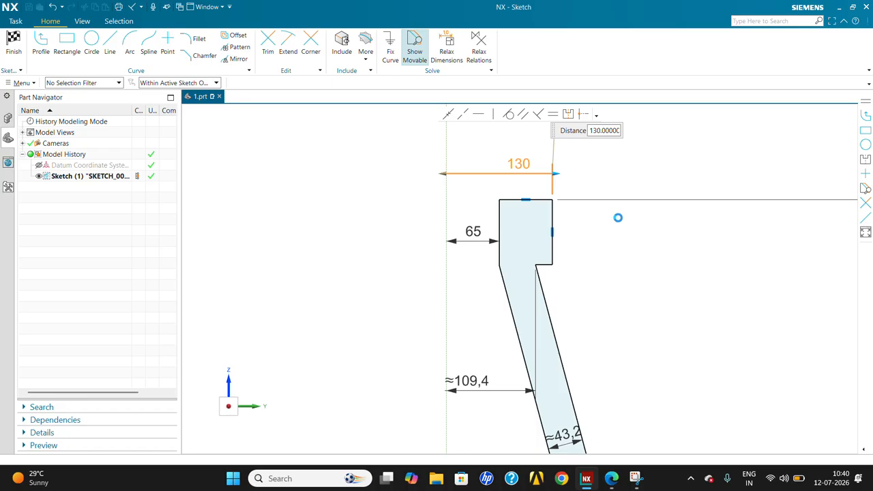
Set the outer slope's upper corner distance from the vertical axis to 110.
{"action": "scroll", "coordinate": [566, 176], "scroll_direction": "down", "scroll_amount": 3}
{"action": "scroll", "coordinate": [521, 336], "scroll_direction": "up", "scroll_amount": 2}
{"action": "left_click", "coordinate": [514, 248]}
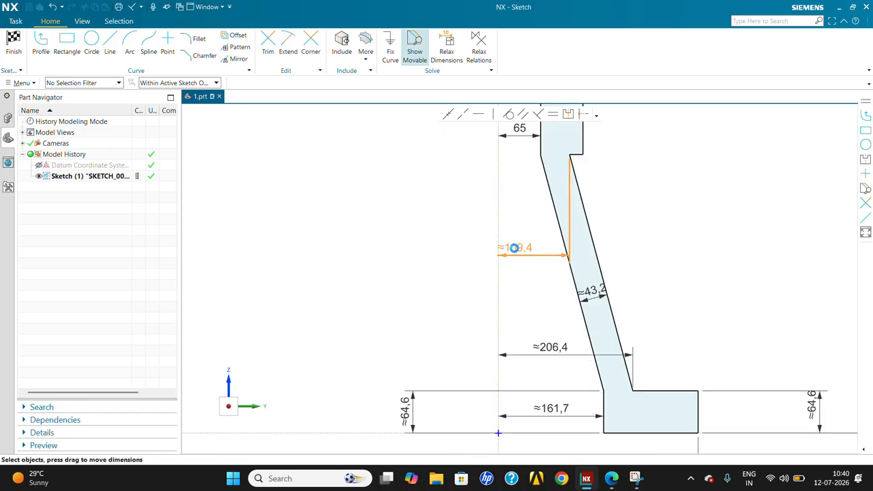
{"action": "double_click", "coordinate": [514, 248]}
{"action": "type", "text": "110"}
{"action": "key", "text": "Return"}
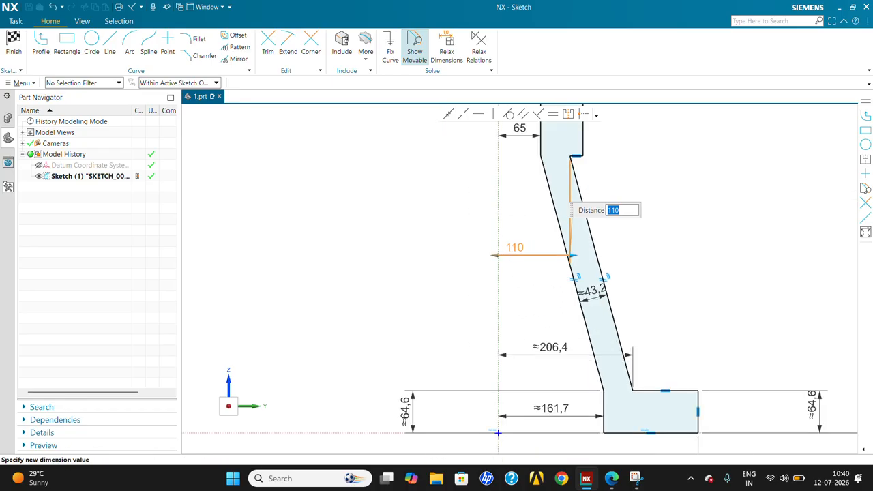
{"action": "scroll", "coordinate": [577, 265], "scroll_direction": "up", "scroll_amount": 1}
{"action": "middle_click", "coordinate": [585, 293]}
Try to set the sloped wall's thickness to 45.
{"action": "double_click", "coordinate": [591, 298]}
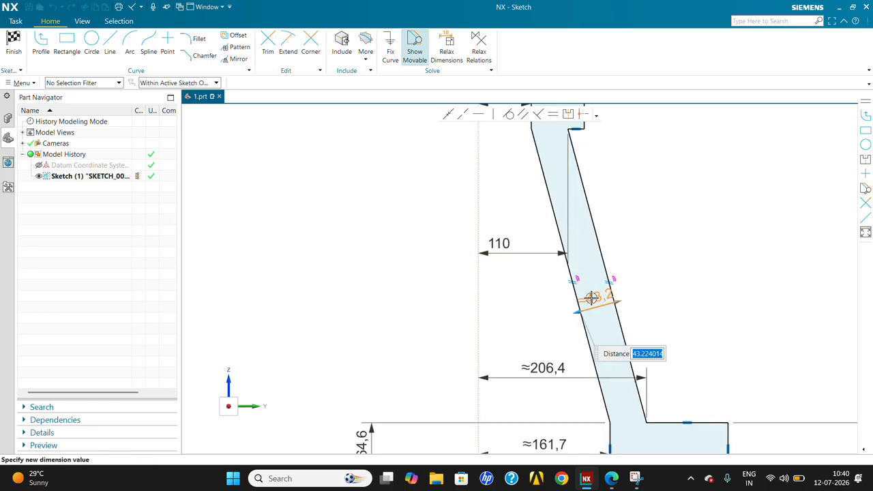
{"action": "type", "text": "45"}
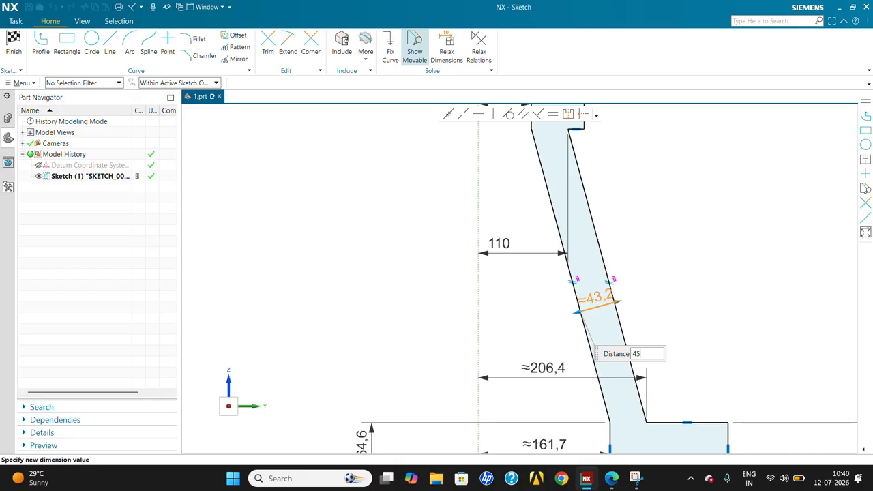
{"action": "key", "text": "Return"}
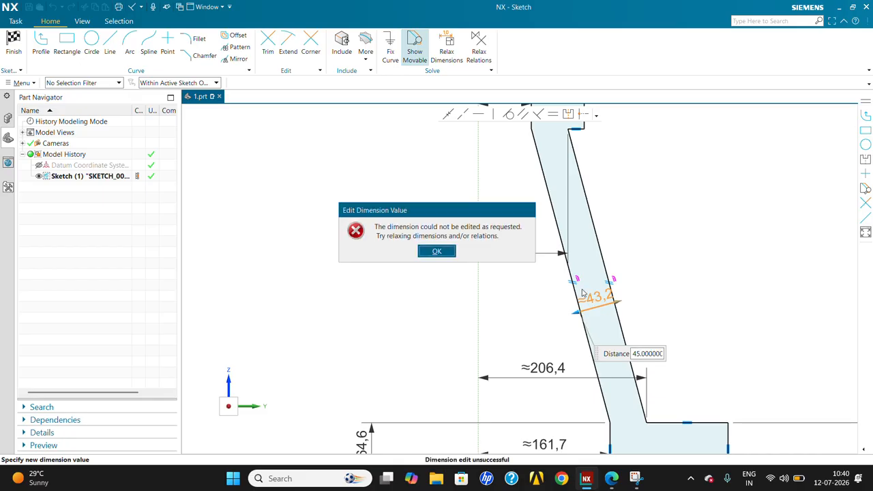
{"action": "key", "text": "Return"}
{"action": "middle_click", "coordinate": [587, 294]}
Set the sloped wall's thickness dimension to 42.
{"action": "double_click", "coordinate": [589, 296]}
{"action": "type", "text": "4"}
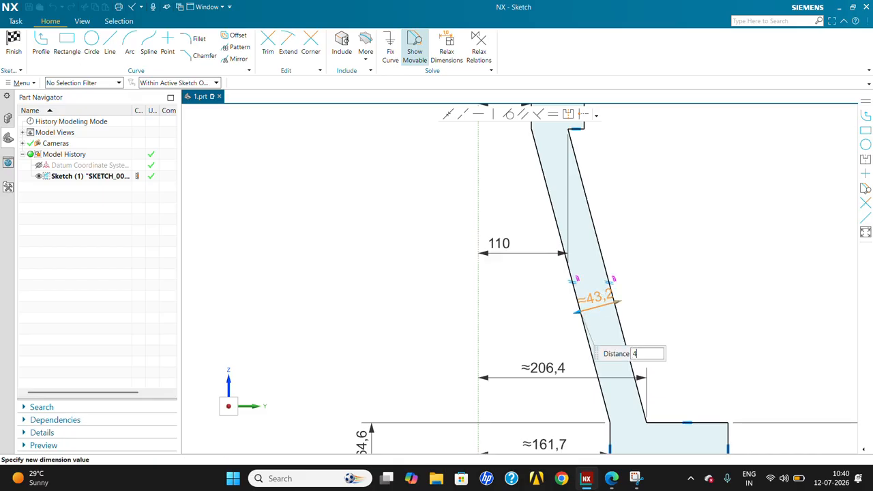
{"action": "type", "text": "2"}
{"action": "key", "text": "Return"}
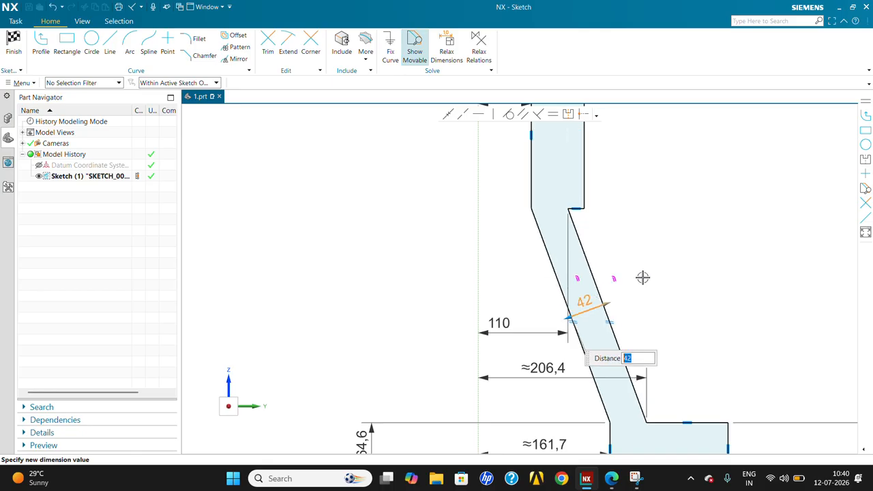
Set the sloped wall's thickness to 43 and the base's inner edge distance from the vertical axis to 162.
{"action": "type", "text": "43"}
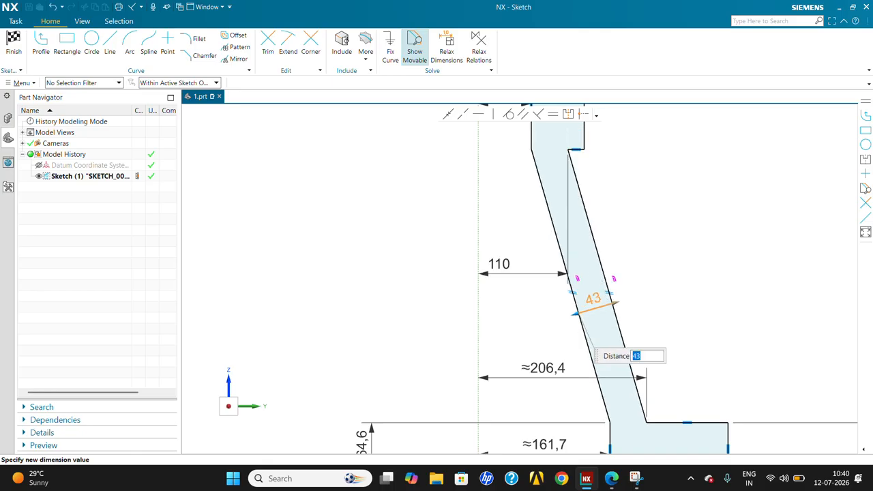
{"action": "key", "text": "Return"}
{"action": "scroll", "coordinate": [614, 235], "scroll_direction": "down", "scroll_amount": 4}
{"action": "scroll", "coordinate": [684, 350], "scroll_direction": "up", "scroll_amount": 4}
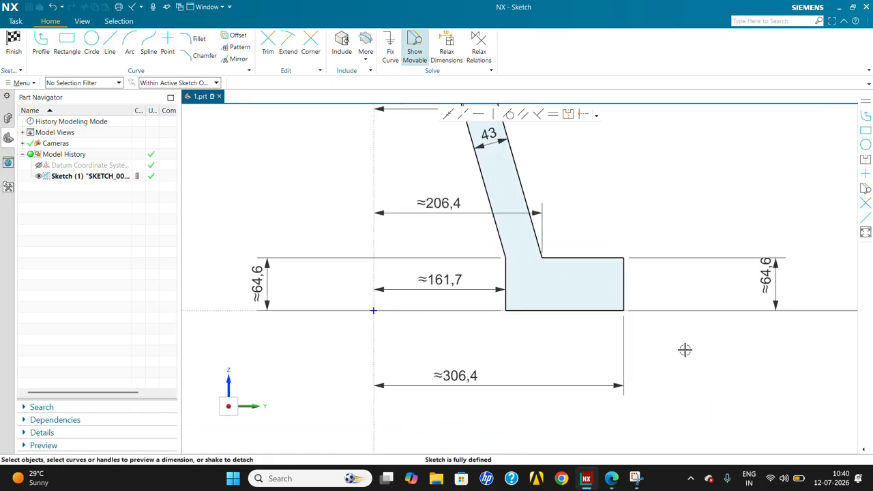
{"action": "double_click", "coordinate": [436, 277]}
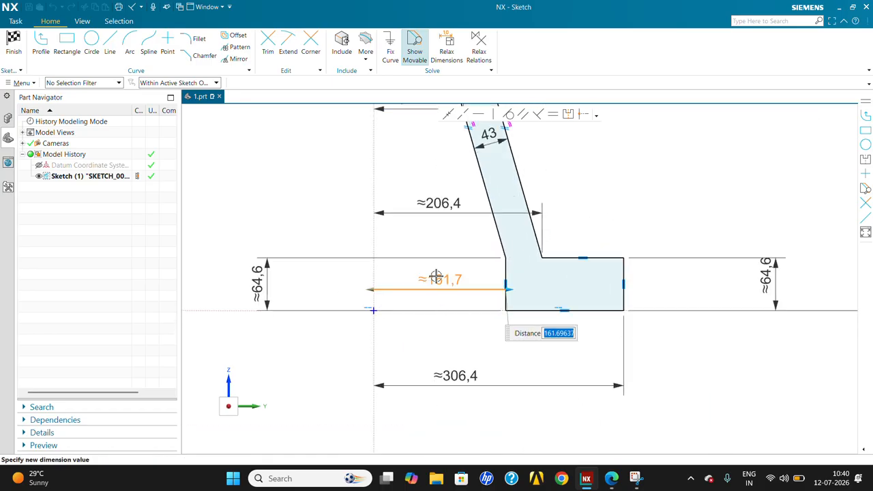
{"action": "type", "text": "1"}
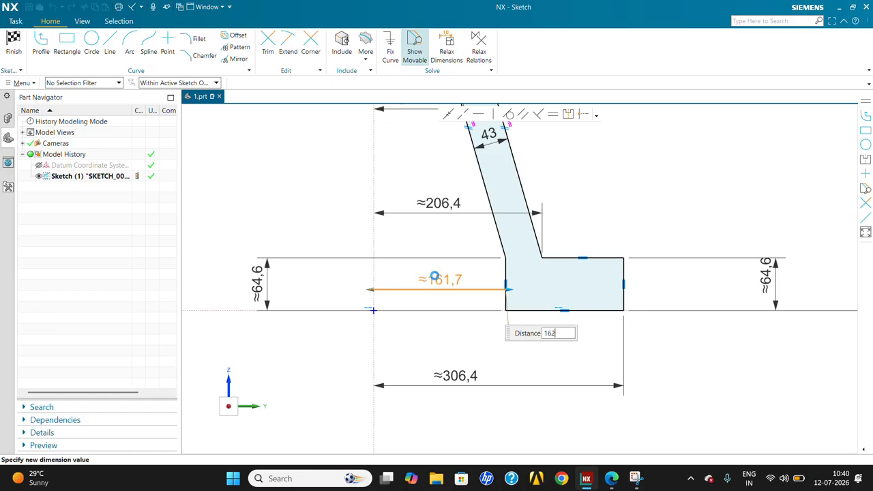
{"action": "type", "text": "62"}
{"action": "key", "text": "Return"}
Set the distances from the vertical axis to 206 for the outer slope's lower corner and 306 for the base's outer edge.
{"action": "double_click", "coordinate": [441, 204]}
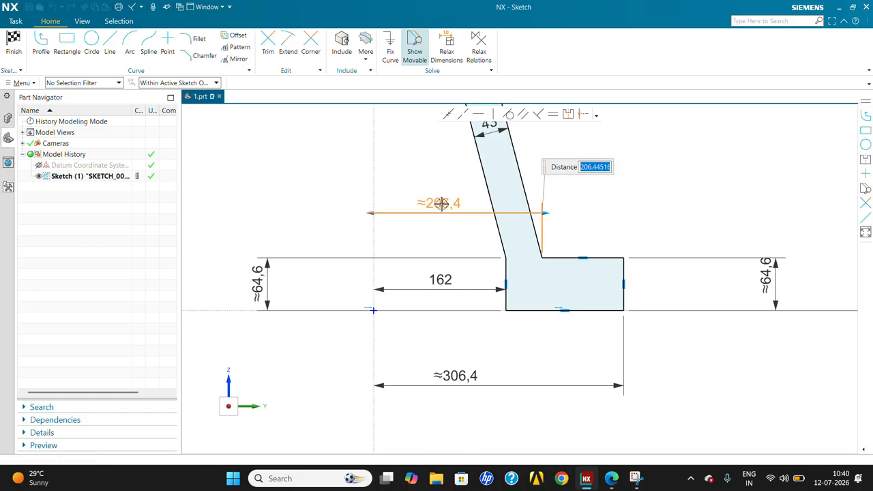
{"action": "type", "text": "1"}
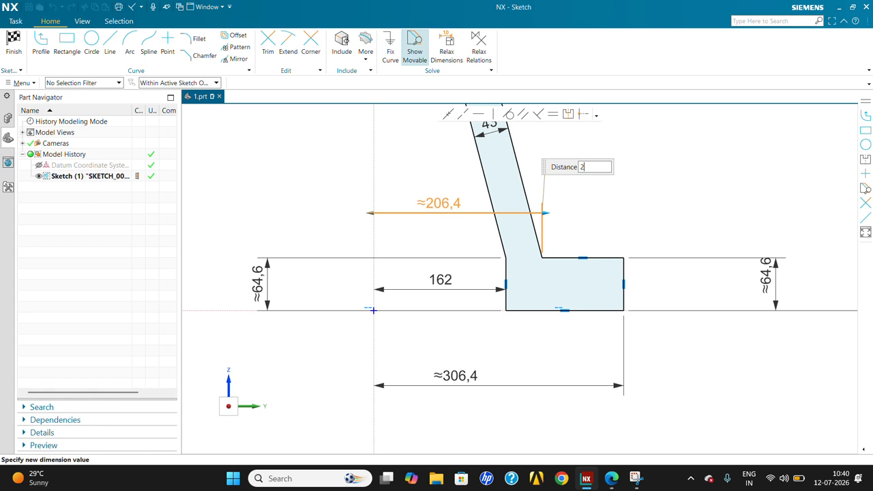
{"action": "key", "text": "Return"}
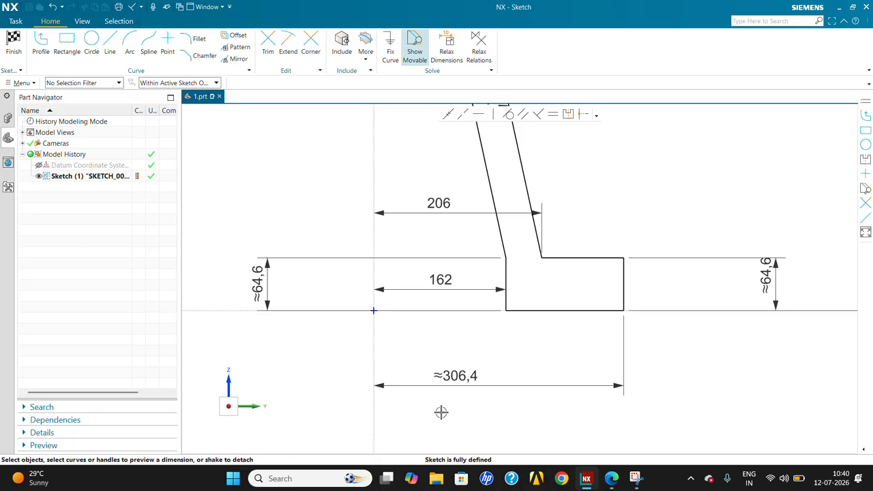
{"action": "double_click", "coordinate": [462, 374]}
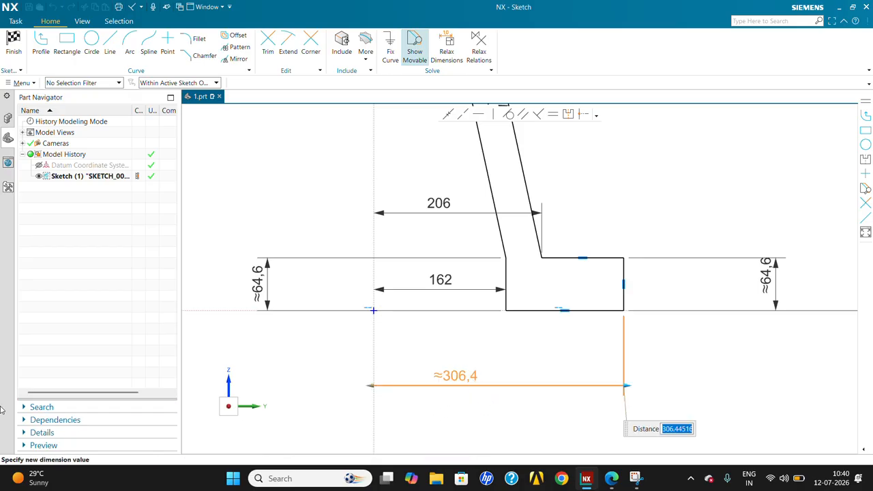
{"action": "key", "text": "Return"}
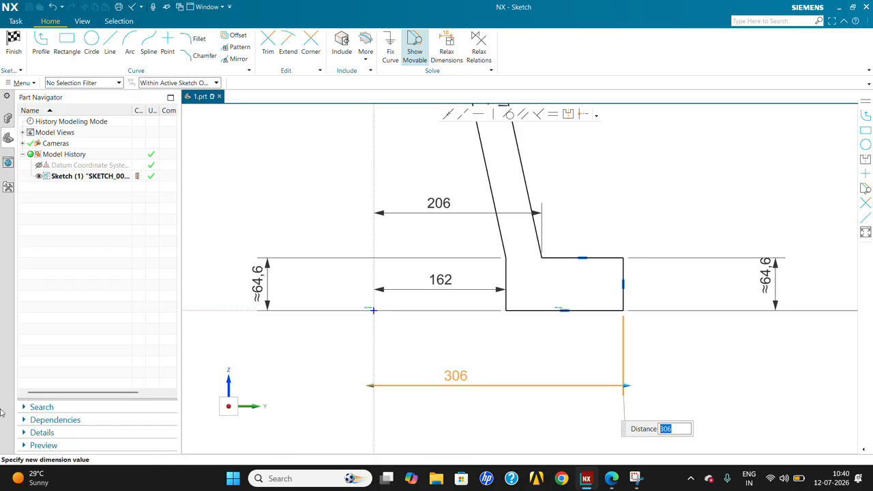
{"action": "middle_click", "coordinate": [371, 349]}
Set the base's height dimensions on its outer and inner sides to 65 each.
{"action": "double_click", "coordinate": [768, 274]}
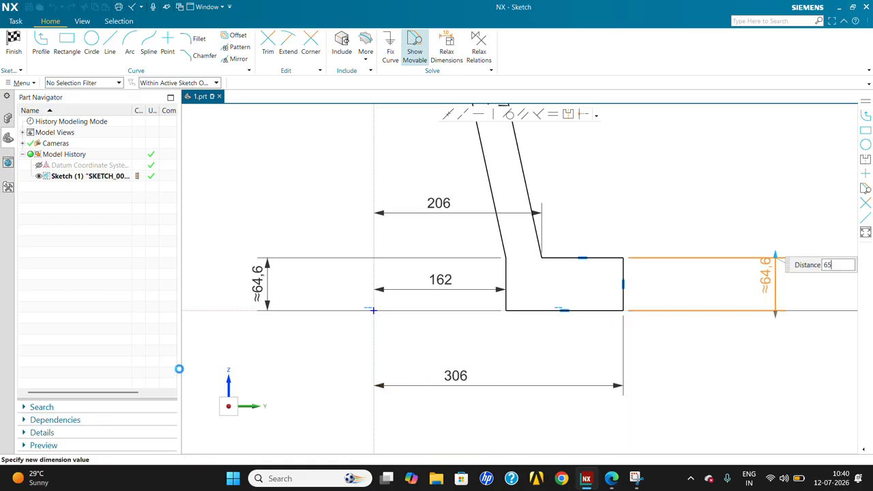
{"action": "type", "text": "65"}
{"action": "key", "text": "Return"}
{"action": "middle_click", "coordinate": [659, 253]}
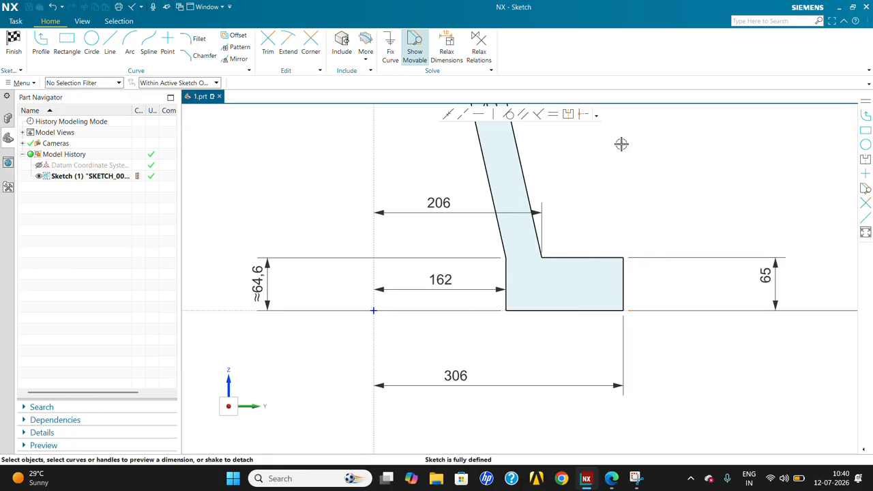
{"action": "scroll", "coordinate": [502, 365], "scroll_direction": "down", "scroll_amount": 3}
{"action": "scroll", "coordinate": [391, 358], "scroll_direction": "up", "scroll_amount": 2}
{"action": "double_click", "coordinate": [367, 313]}
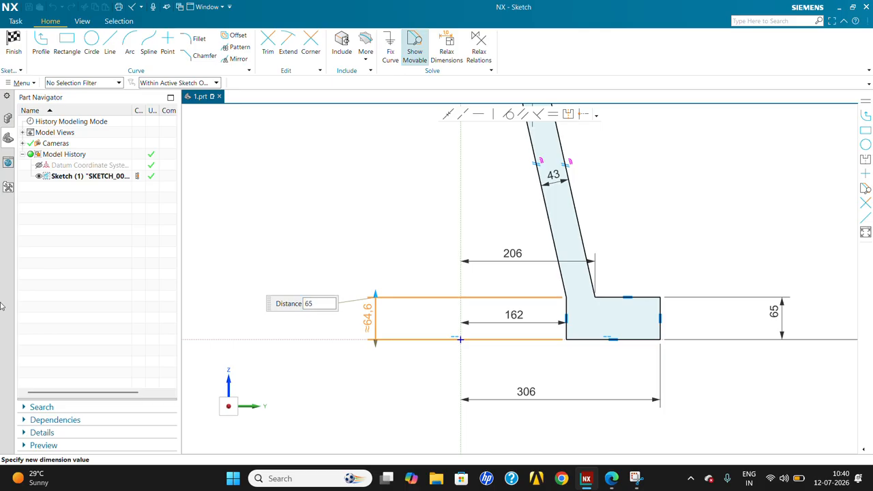
{"action": "key", "text": "Return"}
{"action": "middle_click", "coordinate": [463, 293]}
Set the overall height of the wall profile to 600.
{"action": "scroll", "coordinate": [462, 342], "scroll_direction": "down", "scroll_amount": 5}
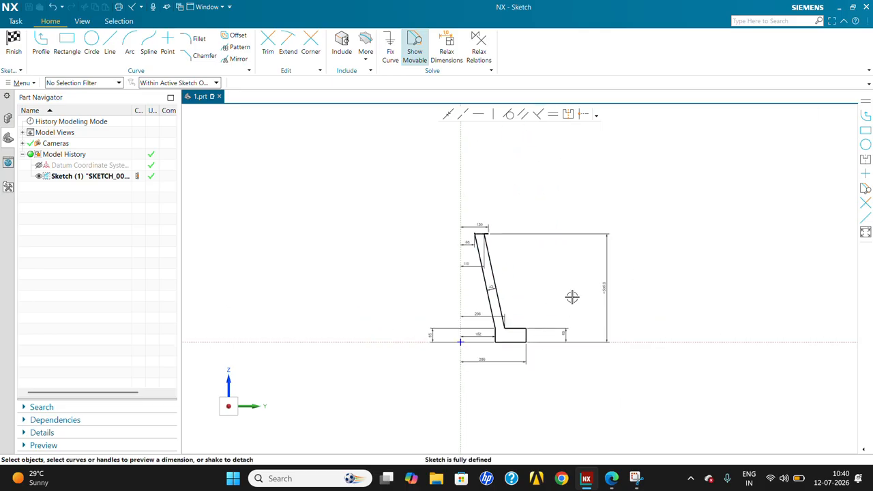
{"action": "scroll", "coordinate": [427, 250], "scroll_direction": "up", "scroll_amount": 3}
{"action": "scroll", "coordinate": [544, 232], "scroll_direction": "up", "scroll_amount": 3}
{"action": "scroll", "coordinate": [517, 231], "scroll_direction": "down", "scroll_amount": 2}
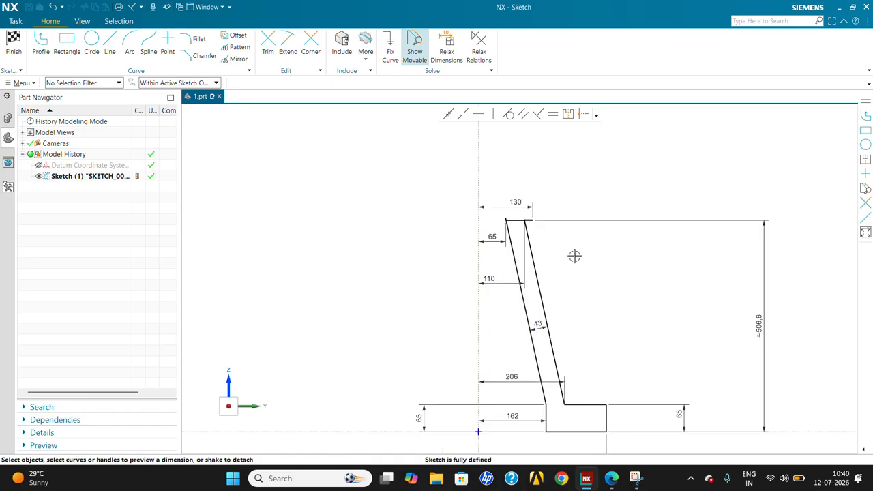
{"action": "double_click", "coordinate": [753, 317]}
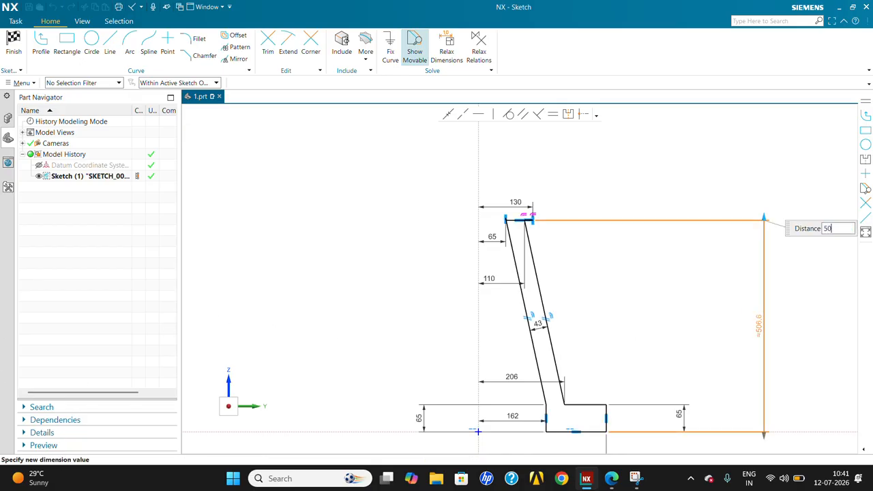
{"action": "type", "text": "505"}
{"action": "key", "text": "Return"}
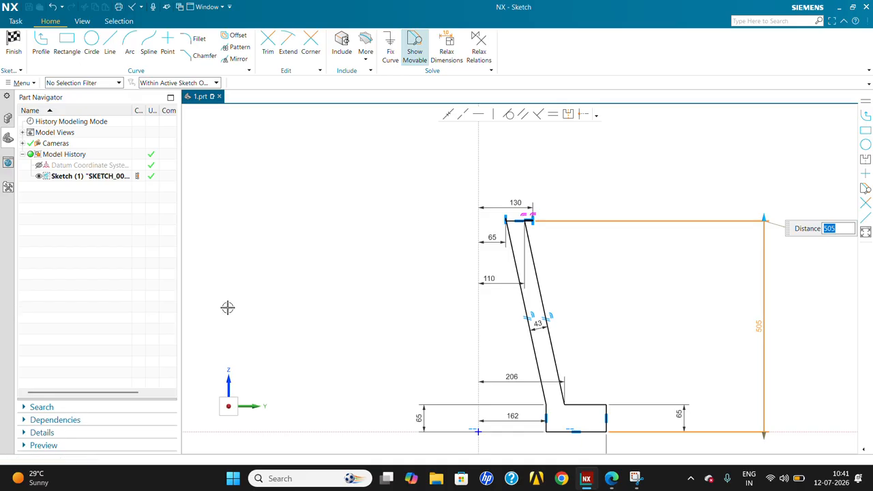
{"action": "left_click_drag", "start_coordinate": [762, 215], "coordinate": [756, 179]}
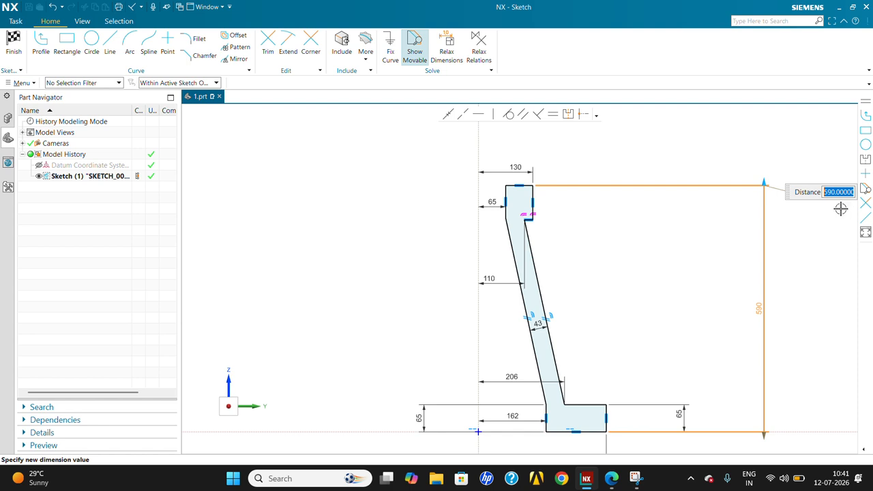
{"action": "key", "text": "Return"}
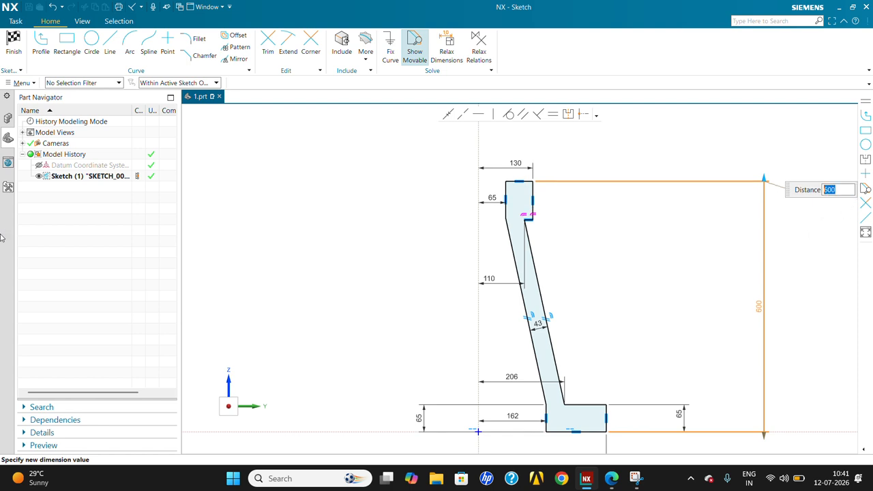
{"action": "key", "text": "Escape"}
{"action": "scroll", "coordinate": [321, 241], "scroll_direction": "down", "scroll_amount": 2}
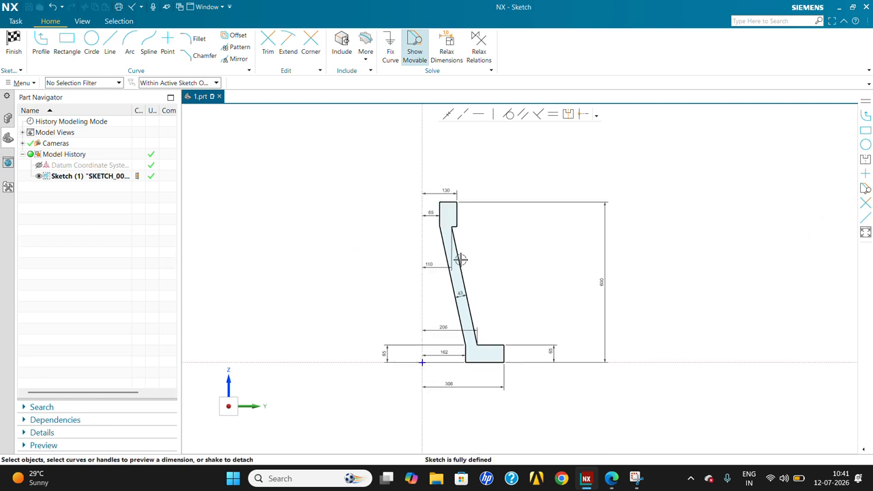
{"action": "scroll", "coordinate": [310, 315], "scroll_direction": "up", "scroll_amount": 3}
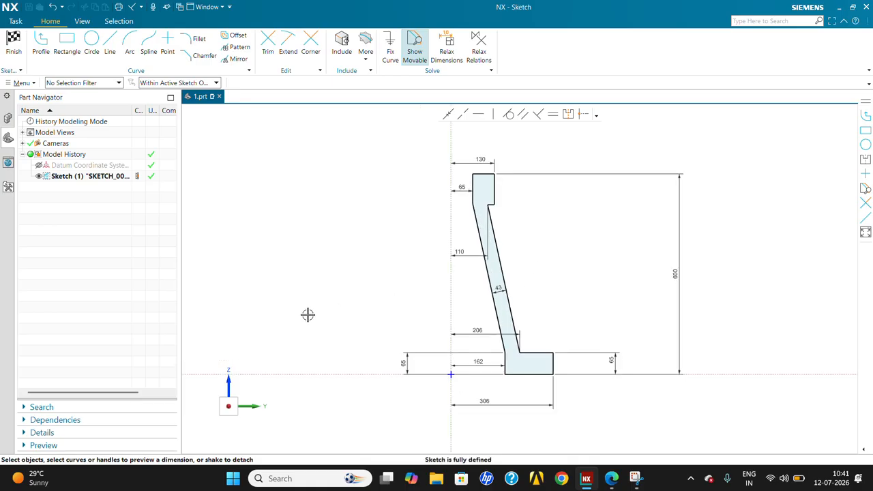
Finish the sketch and revolve the profile 360° about the Z axis through the origin, with Boolean set to None.
{"action": "left_click", "coordinate": [13, 45]}
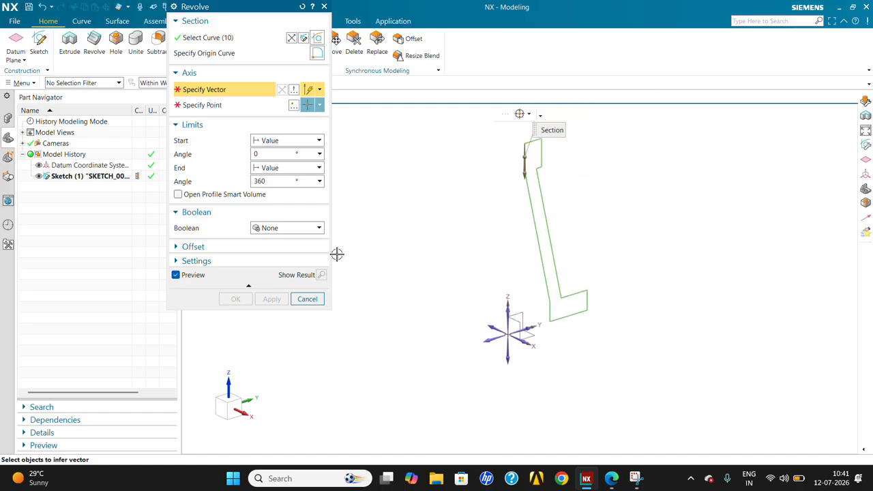
{"action": "left_click", "coordinate": [506, 303]}
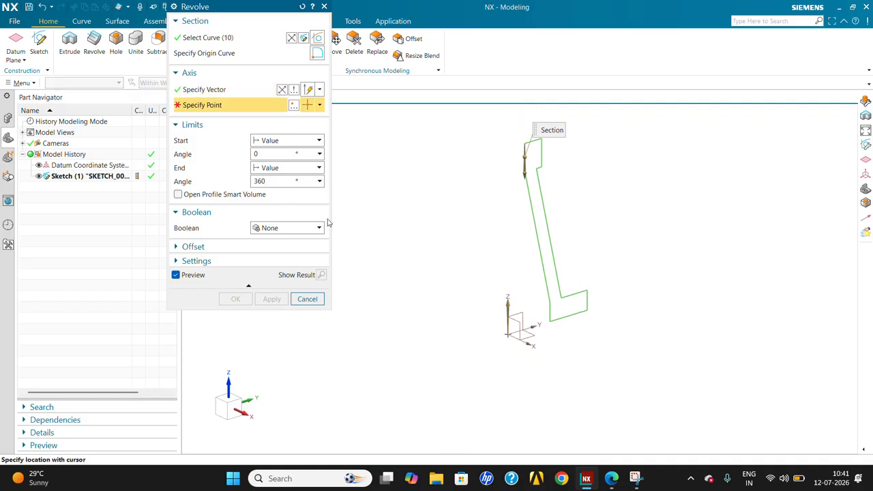
{"action": "left_click", "coordinate": [293, 105]}
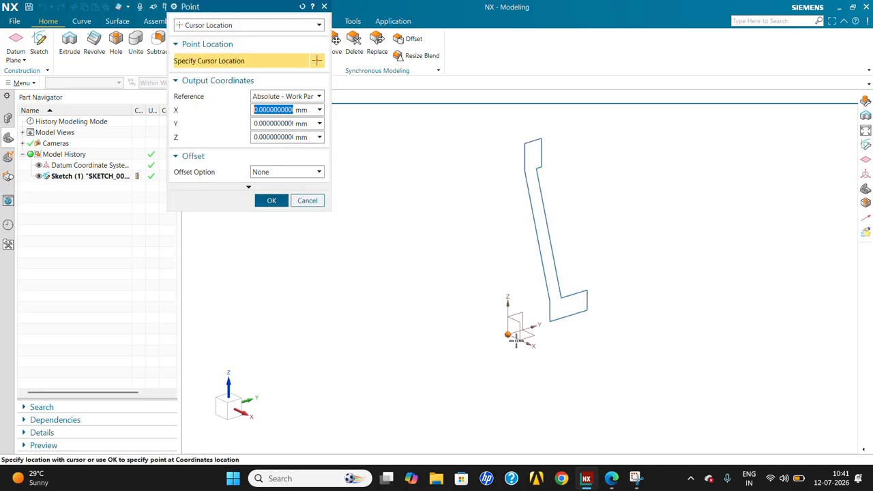
{"action": "left_click", "coordinate": [285, 203]}
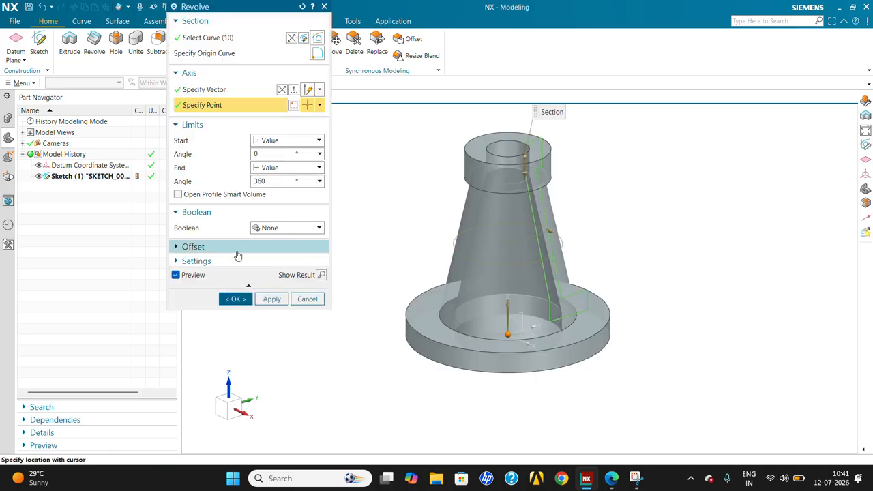
{"action": "left_click", "coordinate": [233, 301]}
{"action": "right_click", "coordinate": [331, 178]}
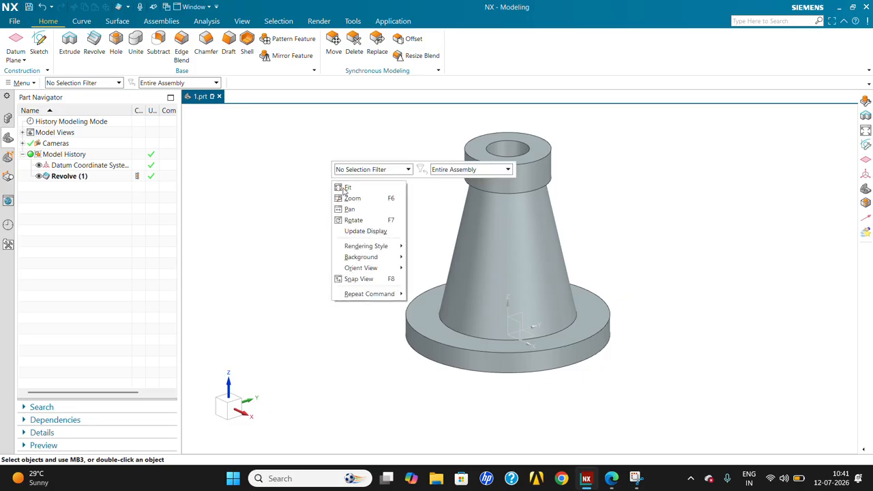
{"action": "left_click", "coordinate": [349, 187]}
Save only the work part.
{"action": "left_click", "coordinate": [14, 22]}
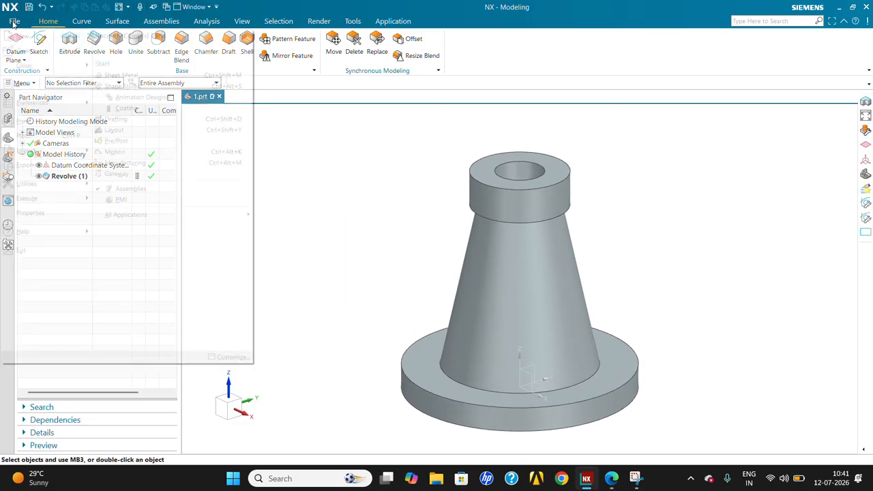
{"action": "mouse_move", "coordinate": [40, 83]}
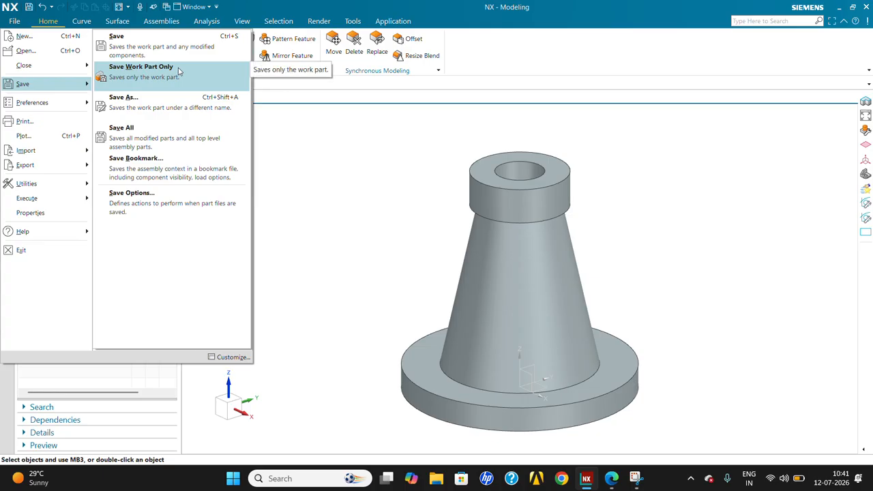
{"action": "left_click", "coordinate": [178, 70]}
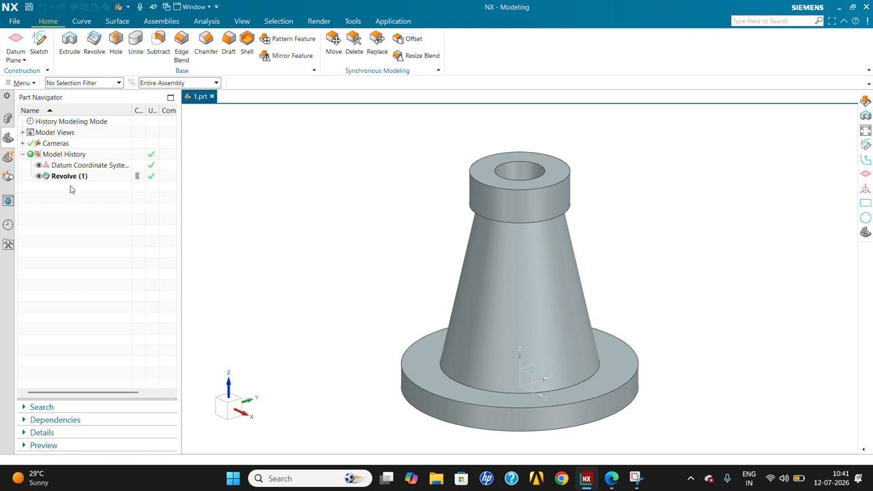
Save a copy of the part under the file name 2 in the PRACTICE folder.
{"action": "left_click", "coordinate": [15, 21]}
{"action": "mouse_move", "coordinate": [39, 83]}
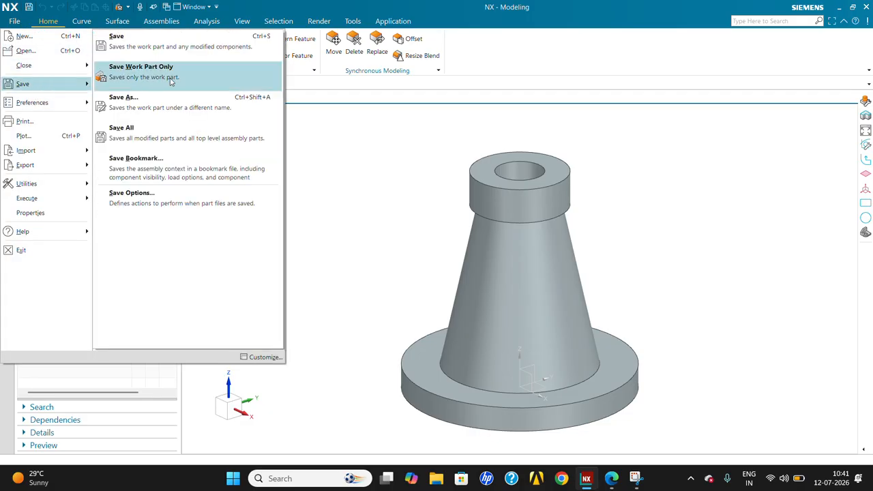
{"action": "left_click", "coordinate": [165, 108]}
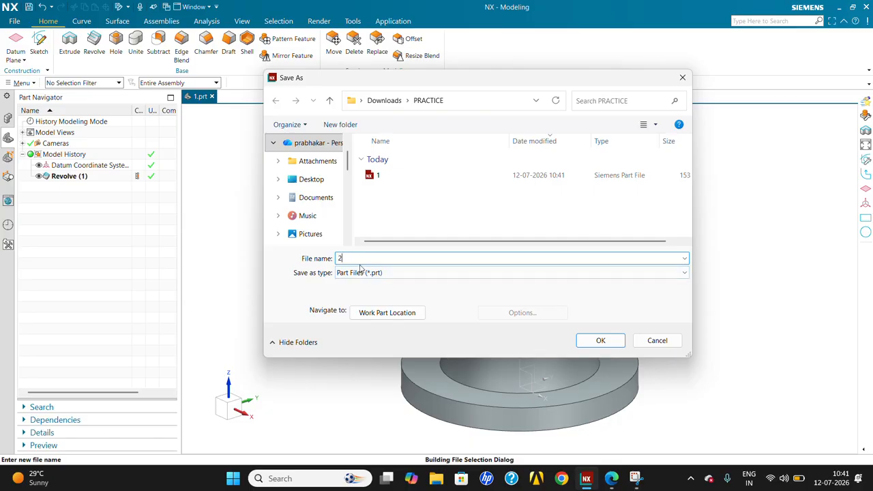
{"action": "left_click", "coordinate": [600, 340]}
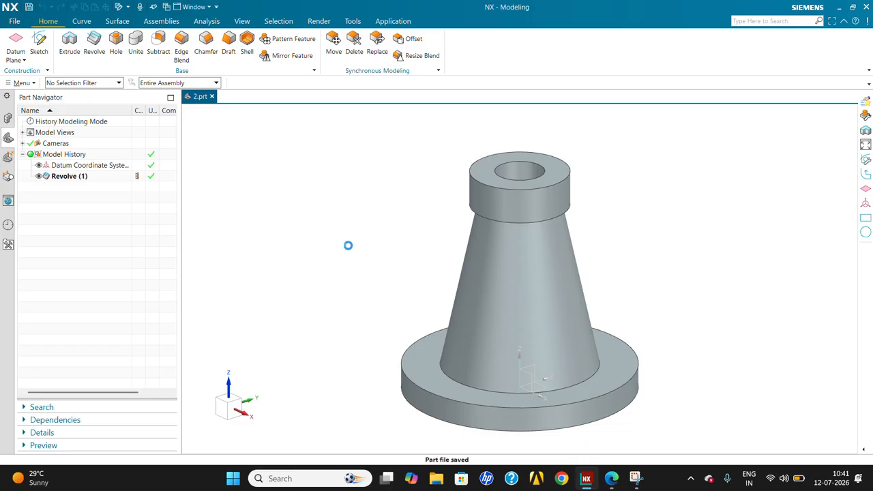
Open the section sketch of the existing Revolve feature for editing.
{"action": "double_click", "coordinate": [69, 176]}
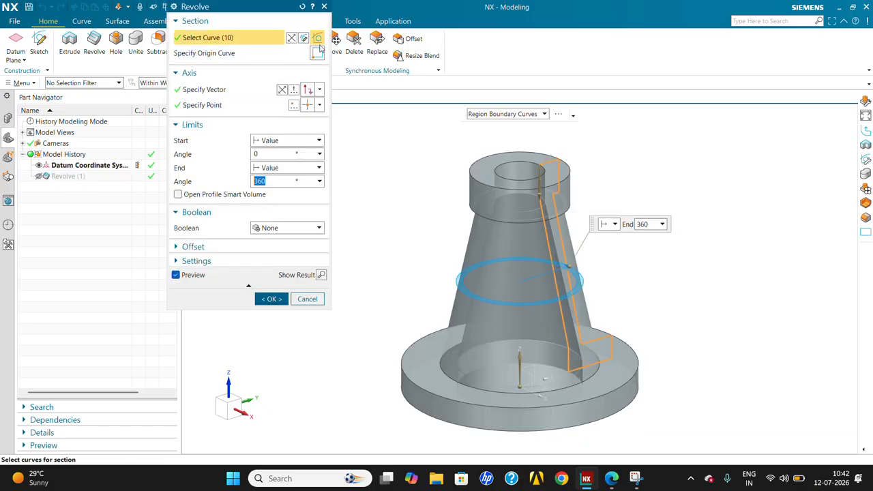
{"action": "left_click", "coordinate": [304, 39]}
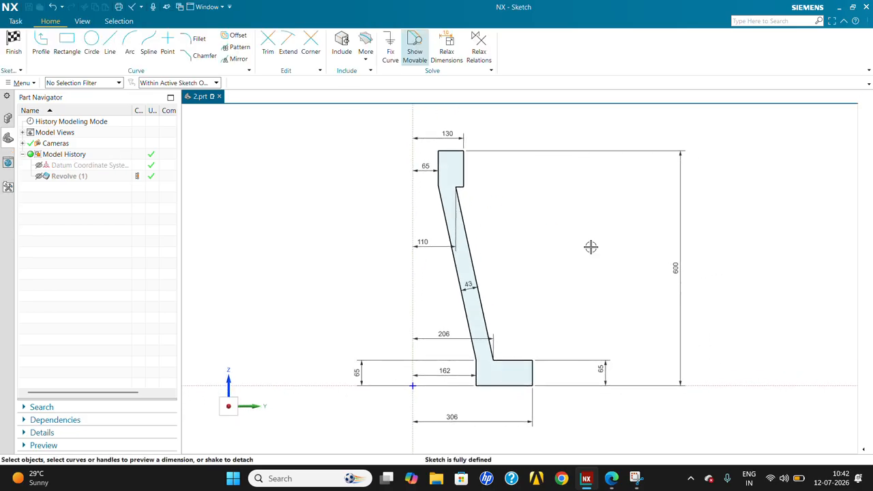
{"action": "scroll", "coordinate": [573, 165], "scroll_direction": "up", "scroll_amount": 3}
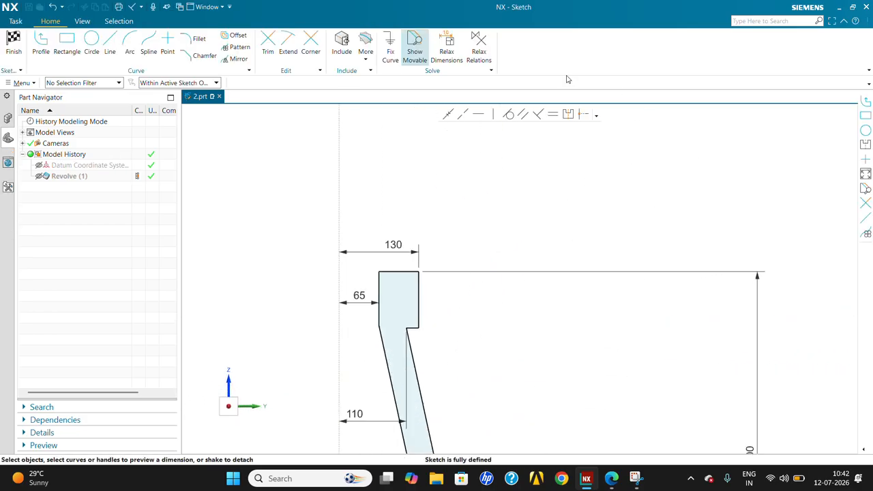
{"action": "left_click", "coordinate": [41, 41]}
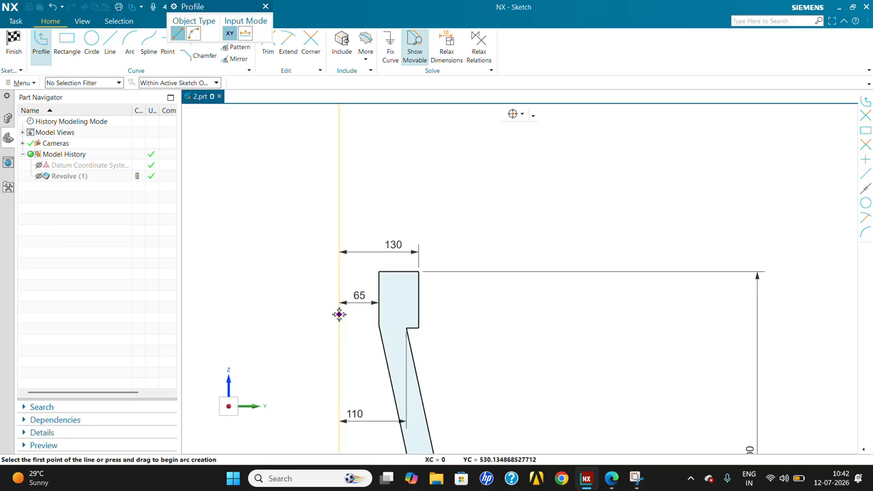
{"action": "left_click", "coordinate": [339, 314]}
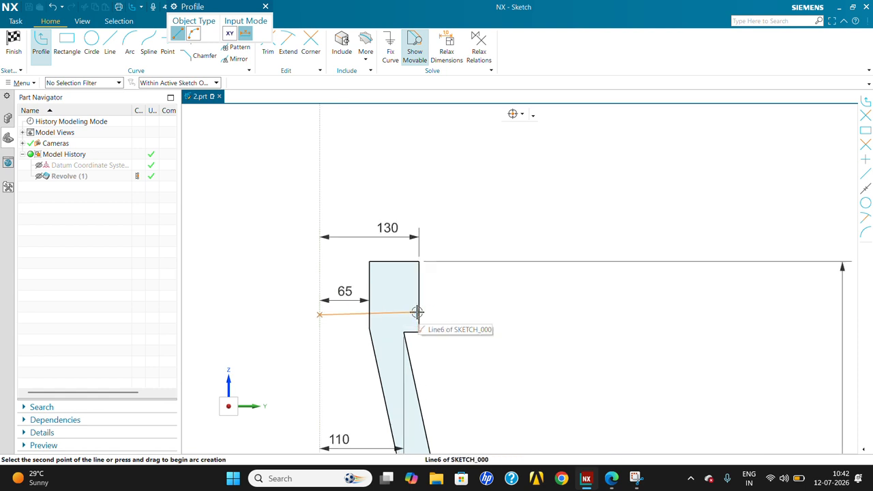
{"action": "scroll", "coordinate": [409, 300], "scroll_direction": "down", "scroll_amount": 5}
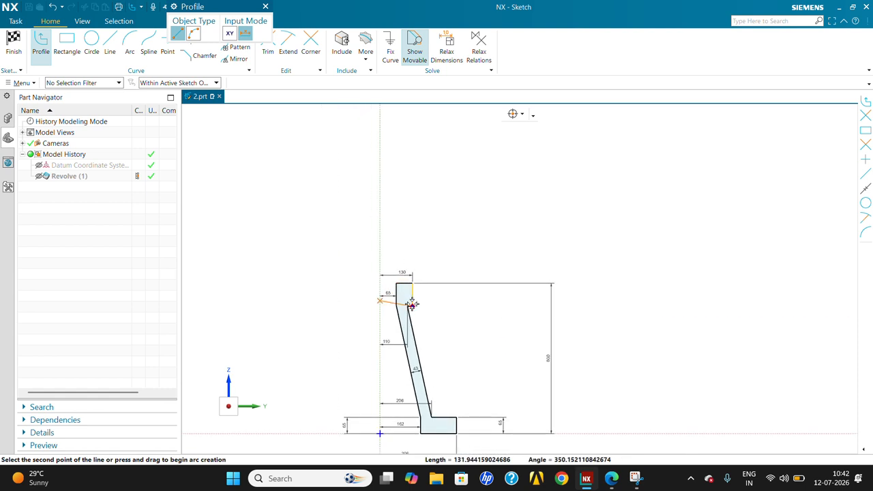
{"action": "key", "text": "Escape"}
Examine the wall profile around its collar and its position relative to the vertical sketch axis.
{"action": "scroll", "coordinate": [409, 293], "scroll_direction": "up", "scroll_amount": 2}
{"action": "scroll", "coordinate": [415, 306], "scroll_direction": "up", "scroll_amount": 3}
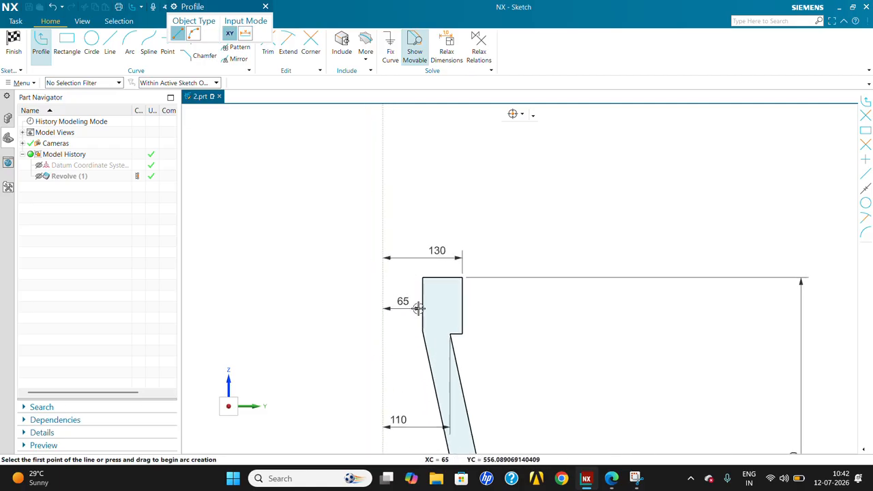
{"action": "scroll", "coordinate": [468, 238], "scroll_direction": "down", "scroll_amount": 3}
{"action": "scroll", "coordinate": [438, 232], "scroll_direction": "up", "scroll_amount": 2}
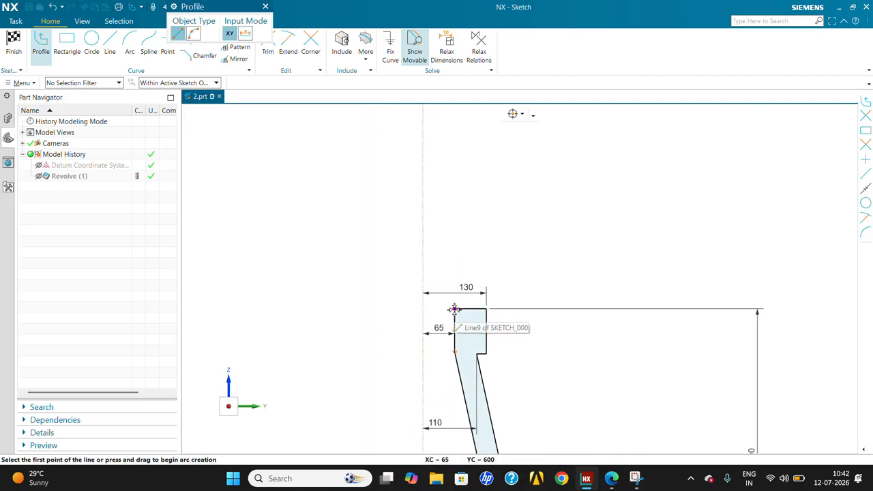
{"action": "scroll", "coordinate": [407, 275], "scroll_direction": "down", "scroll_amount": 3}
{"action": "scroll", "coordinate": [429, 367], "scroll_direction": "up", "scroll_amount": 3}
{"action": "scroll", "coordinate": [396, 304], "scroll_direction": "down", "scroll_amount": 3}
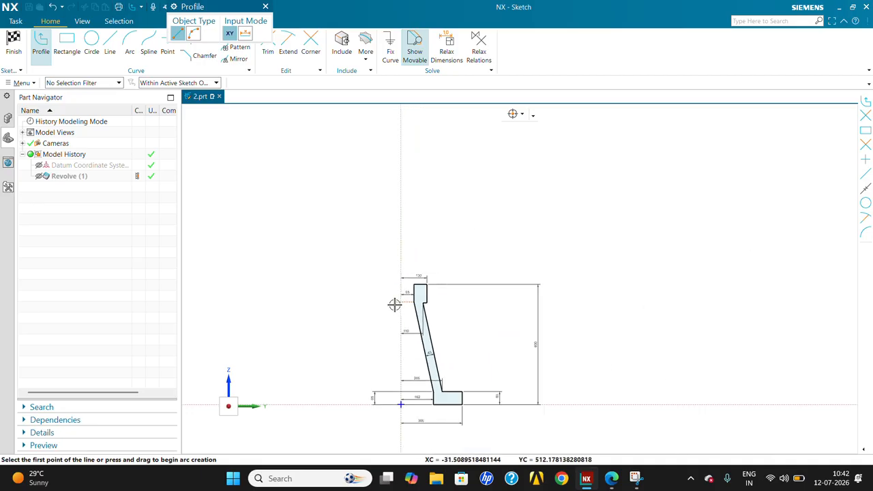
{"action": "scroll", "coordinate": [409, 370], "scroll_direction": "up", "scroll_amount": 3}
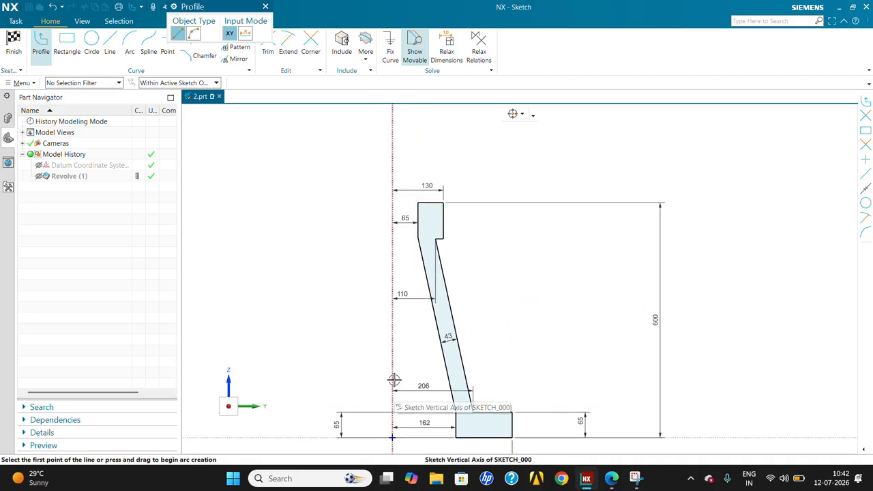
{"action": "scroll", "coordinate": [397, 264], "scroll_direction": "up", "scroll_amount": 1}
{"action": "scroll", "coordinate": [397, 264], "scroll_direction": "down", "scroll_amount": 2}
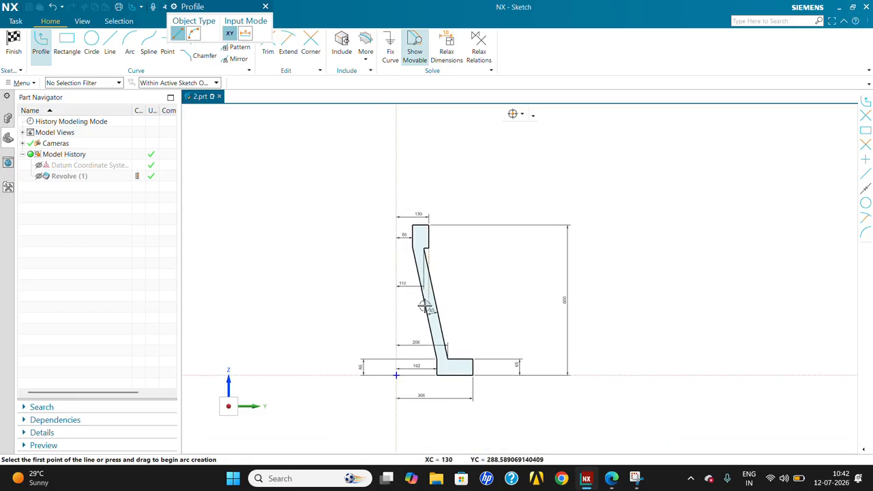
{"action": "scroll", "coordinate": [399, 286], "scroll_direction": "up", "scroll_amount": 2}
{"action": "scroll", "coordinate": [399, 270], "scroll_direction": "up", "scroll_amount": 2}
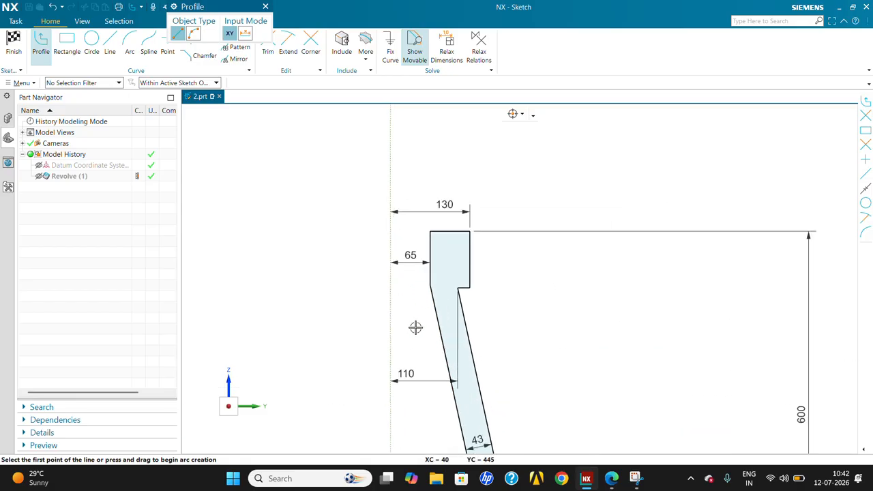
{"action": "scroll", "coordinate": [406, 304], "scroll_direction": "down", "scroll_amount": 1}
{"action": "scroll", "coordinate": [407, 300], "scroll_direction": "up", "scroll_amount": 1}
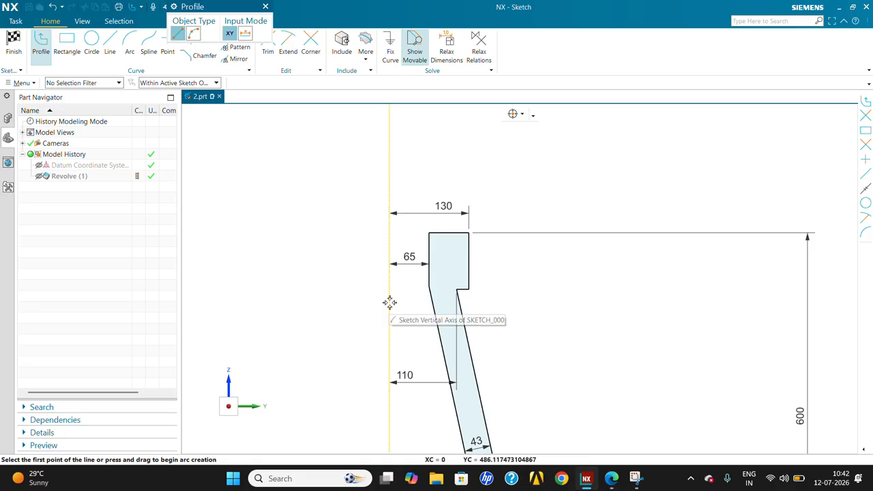
{"action": "scroll", "coordinate": [389, 302], "scroll_direction": "down", "scroll_amount": 2}
{"action": "scroll", "coordinate": [400, 292], "scroll_direction": "up", "scroll_amount": 2}
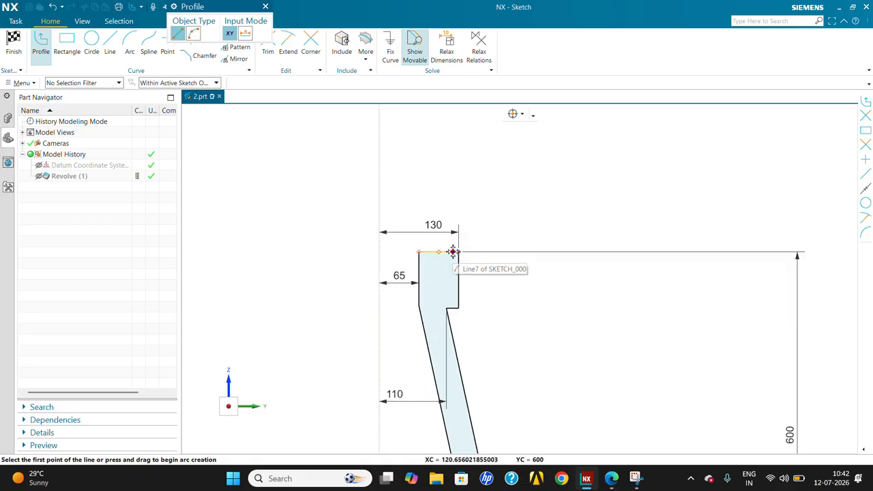
Draw a vertical line about 95 long up from the collar's upper outer corner, and a horizontal line from its end to the vertical axis.
{"action": "left_click", "coordinate": [457, 251]}
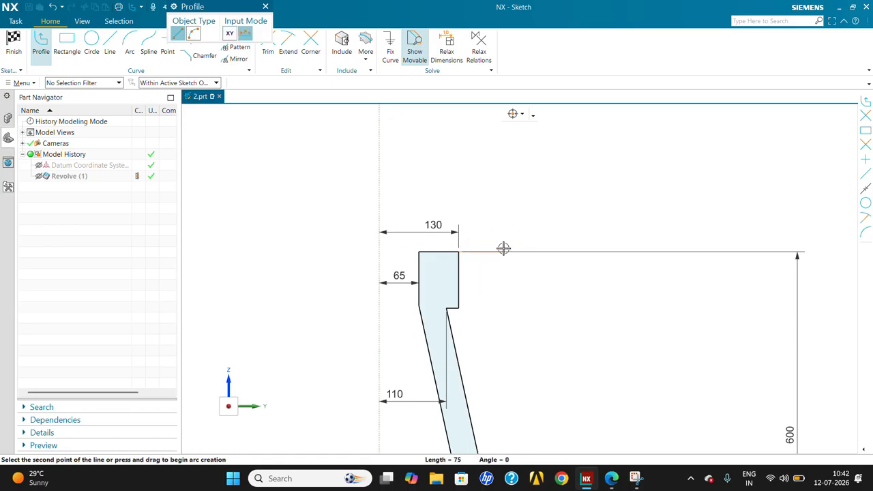
{"action": "scroll", "coordinate": [471, 247], "scroll_direction": "down", "scroll_amount": 2}
{"action": "scroll", "coordinate": [450, 243], "scroll_direction": "up", "scroll_amount": 1}
{"action": "scroll", "coordinate": [457, 232], "scroll_direction": "up", "scroll_amount": 2}
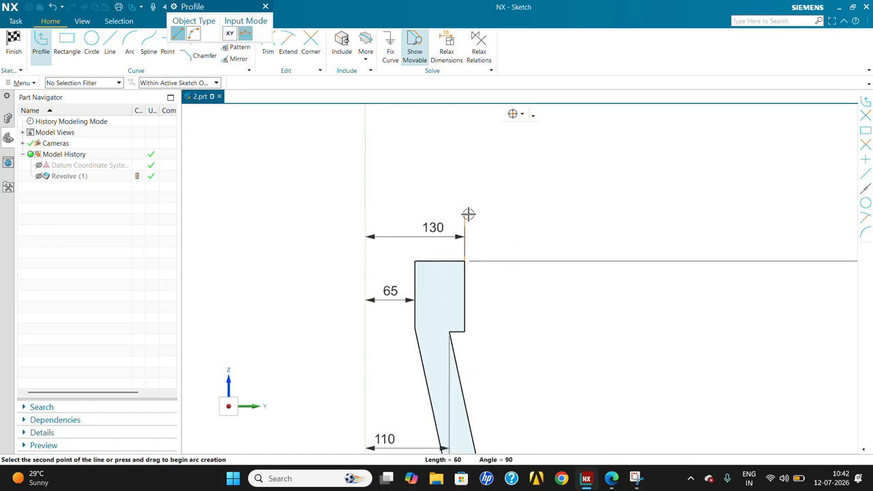
{"action": "left_click", "coordinate": [465, 188]}
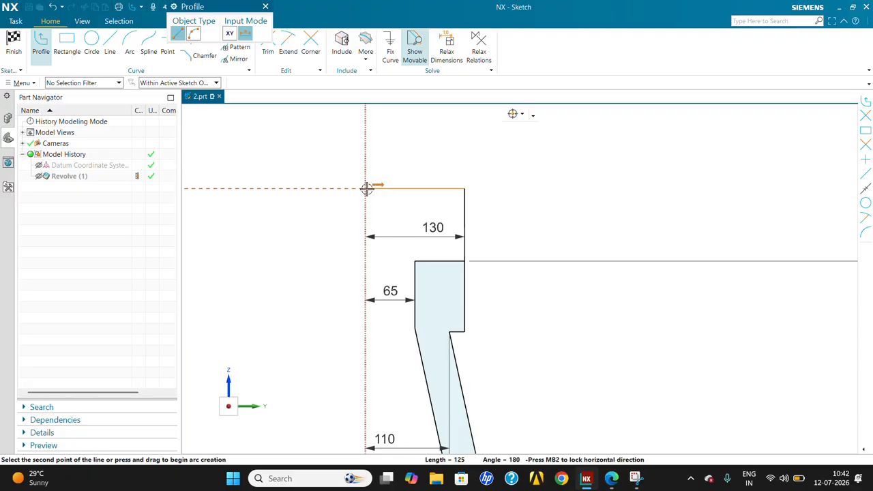
{"action": "left_click", "coordinate": [365, 188]}
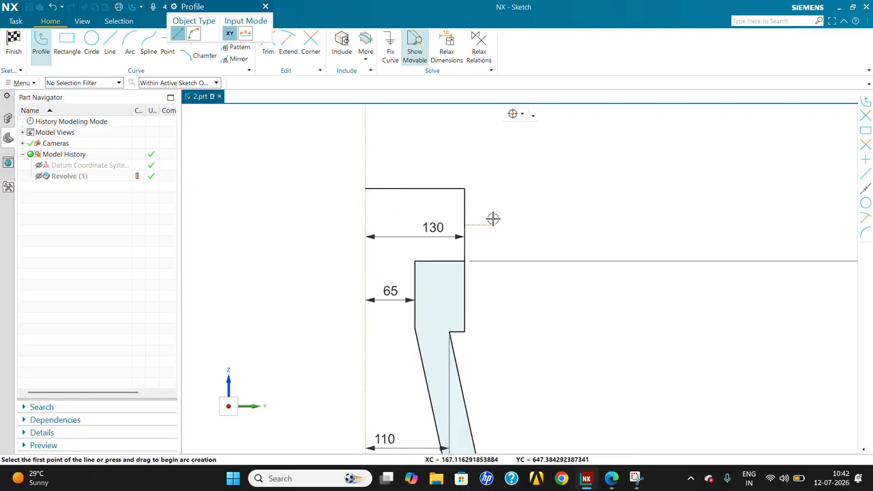
{"action": "key", "text": "Escape"}
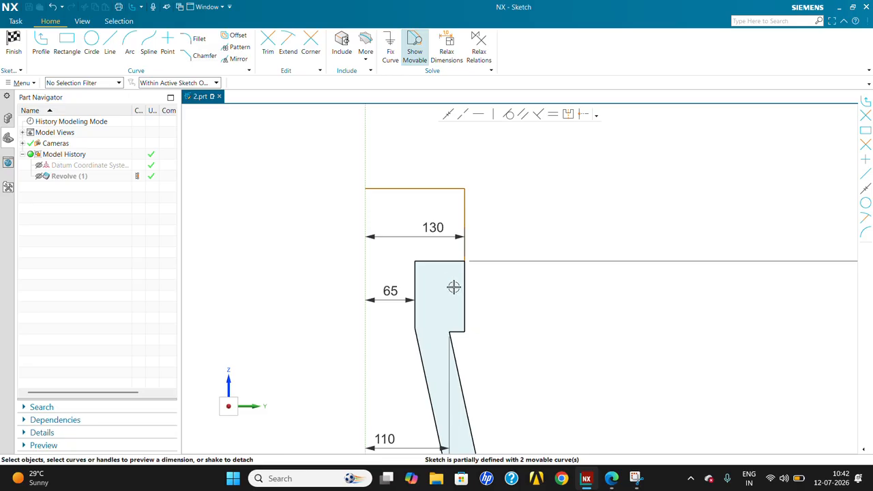
{"action": "scroll", "coordinate": [470, 276], "scroll_direction": "down", "scroll_amount": 1}
{"action": "left_click", "coordinate": [41, 43]}
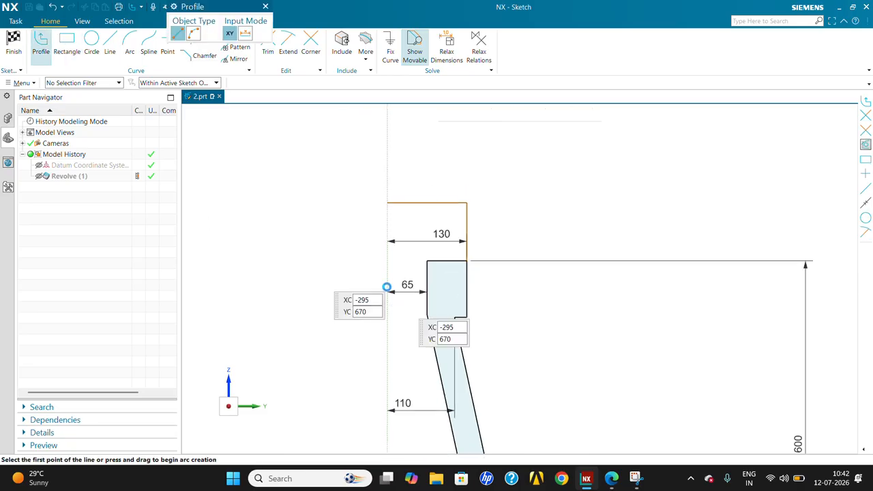
{"action": "left_click", "coordinate": [469, 260]}
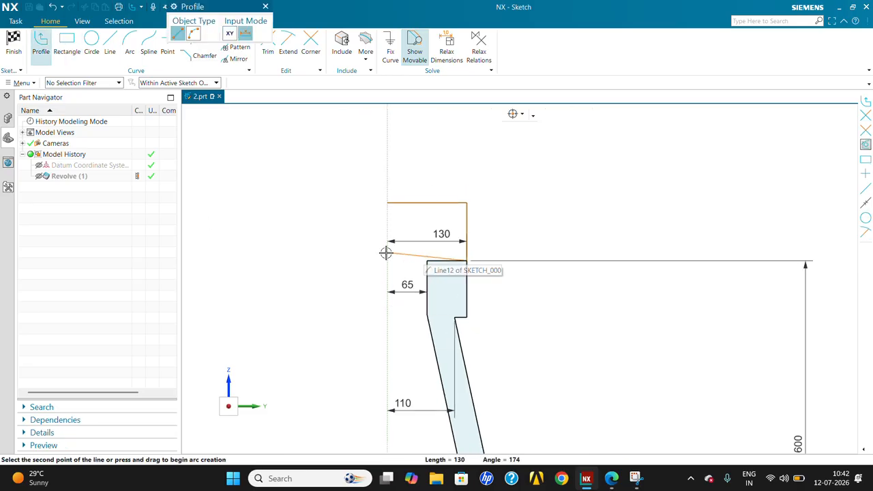
{"action": "key", "text": "Escape"}
Trim away both sloped wall lines and the old collar's outer edge and underside, keeping its top edge and inner vertical edge.
{"action": "scroll", "coordinate": [458, 295], "scroll_direction": "down", "scroll_amount": 2}
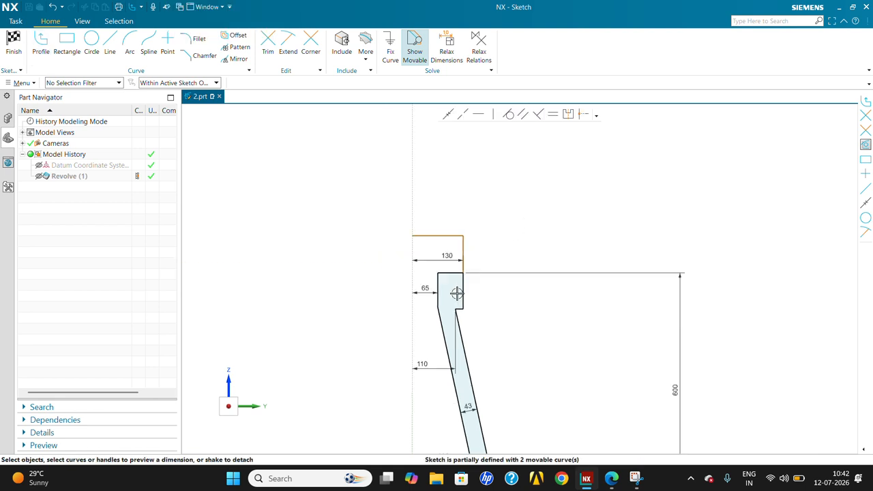
{"action": "scroll", "coordinate": [462, 317], "scroll_direction": "up", "scroll_amount": 3}
{"action": "left_click", "coordinate": [288, 47]}
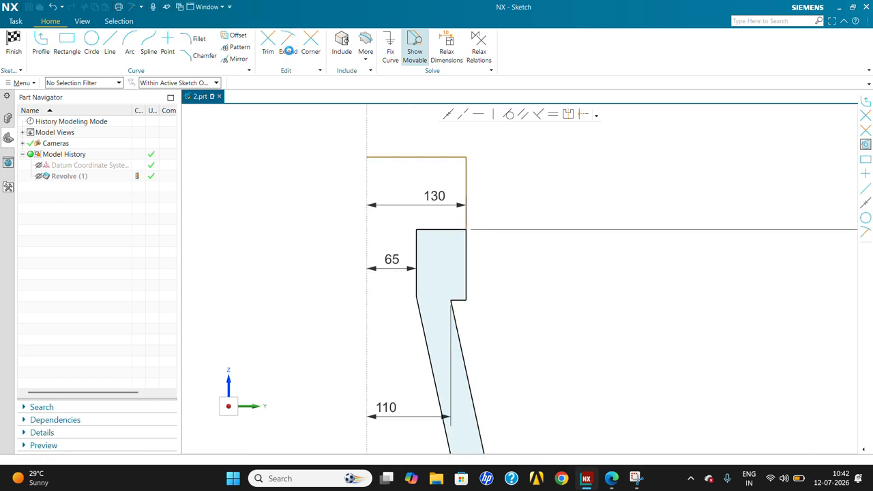
{"action": "left_click", "coordinate": [272, 53]}
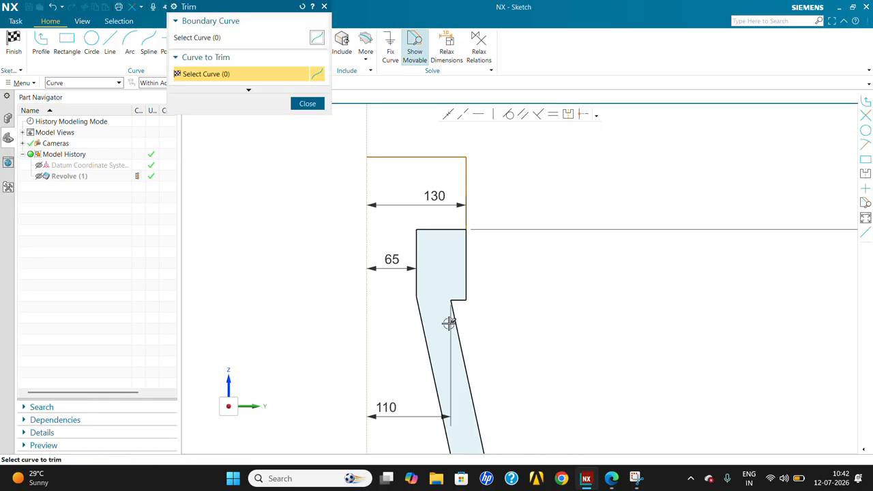
{"action": "left_click_drag", "start_coordinate": [389, 360], "coordinate": [429, 324]}
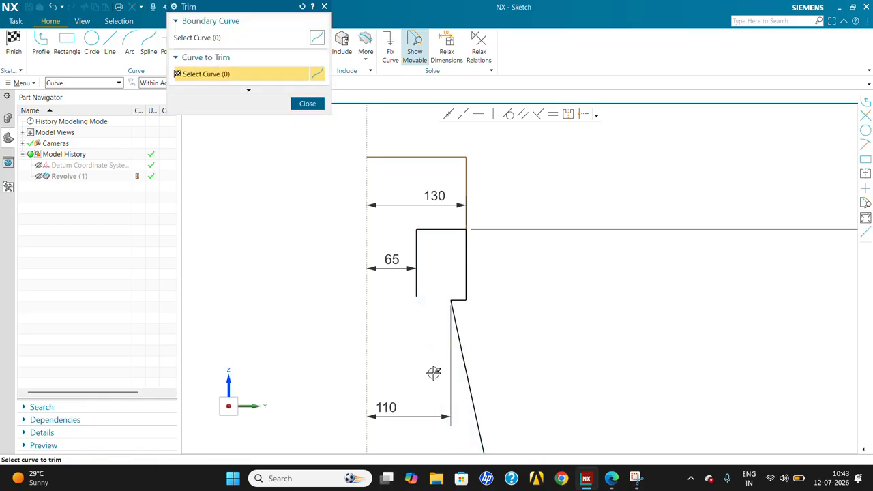
{"action": "left_click_drag", "start_coordinate": [431, 373], "coordinate": [495, 339]}
{"action": "mouse_move", "coordinate": [509, 267]}
{"action": "left_mouse_down"}
{"action": "mouse_move", "coordinate": [460, 289]}
{"action": "mouse_move", "coordinate": [460, 318]}
{"action": "left_mouse_up"}
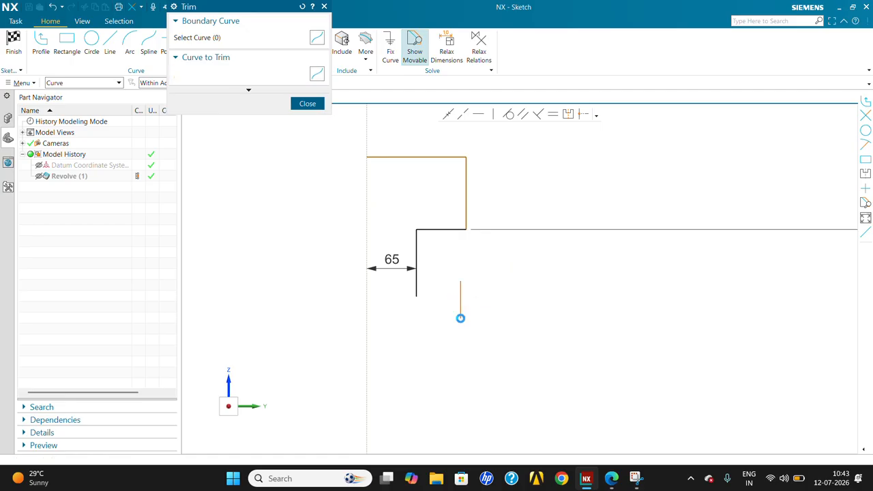
Trim away all remaining lines of the base flange, leaving only the upper lines of the profile.
{"action": "scroll", "coordinate": [498, 260], "scroll_direction": "down", "scroll_amount": 7}
{"action": "scroll", "coordinate": [521, 346], "scroll_direction": "up", "scroll_amount": 3}
{"action": "scroll", "coordinate": [521, 347], "scroll_direction": "up", "scroll_amount": 1}
{"action": "left_click_drag", "start_coordinate": [538, 316], "coordinate": [497, 402]}
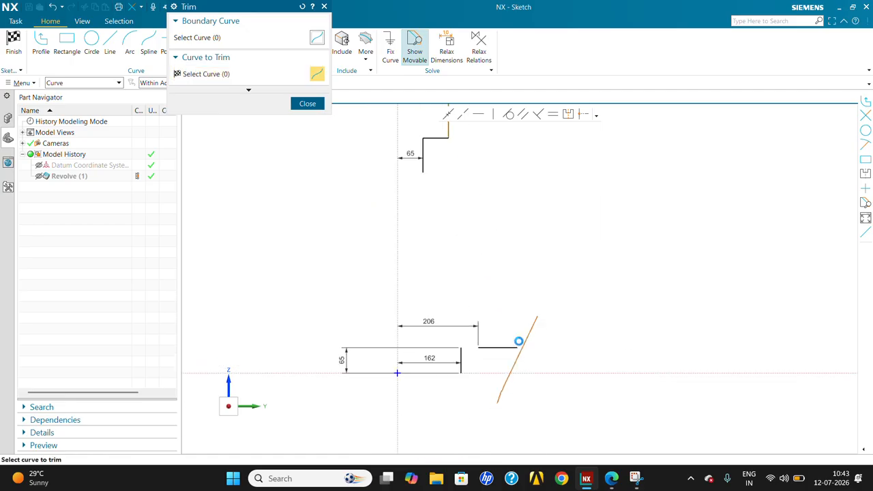
{"action": "left_click_drag", "start_coordinate": [507, 328], "coordinate": [474, 390]}
{"action": "left_click_drag", "start_coordinate": [471, 345], "coordinate": [427, 382]}
{"action": "key", "text": "Escape"}
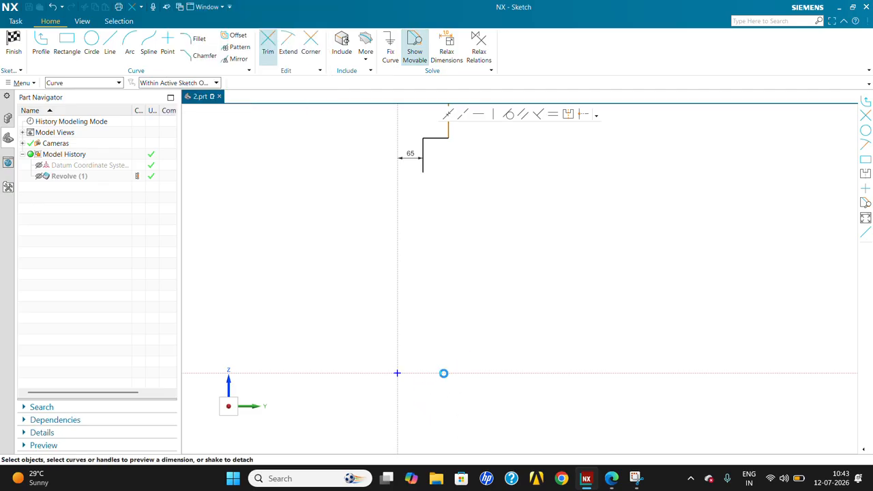
Dimension the outer vertical line at 130 from the vertical axis.
{"action": "scroll", "coordinate": [495, 360], "scroll_direction": "down", "scroll_amount": 5}
{"action": "scroll", "coordinate": [484, 264], "scroll_direction": "up", "scroll_amount": 4}
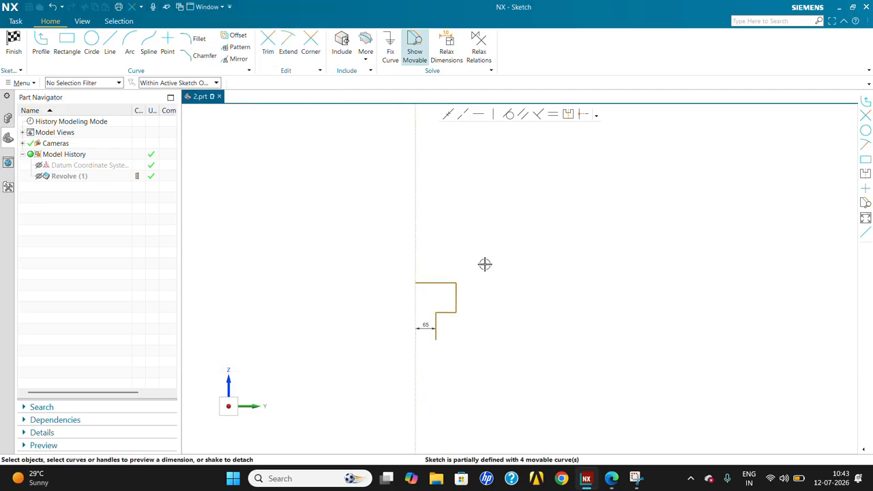
{"action": "left_click", "coordinate": [452, 298]}
{"action": "left_click", "coordinate": [414, 302]}
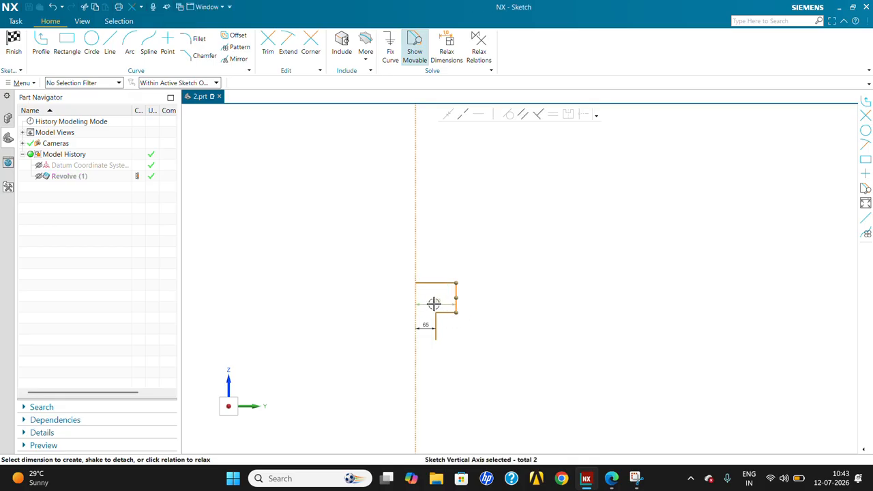
{"action": "left_click", "coordinate": [434, 305]}
{"action": "key", "text": "Return"}
Dimension the height of the top horizontal line above the horizontal axis, placing the dimension well outside the profile.
{"action": "left_click", "coordinate": [439, 283]}
{"action": "scroll", "coordinate": [430, 259], "scroll_direction": "down", "scroll_amount": 3}
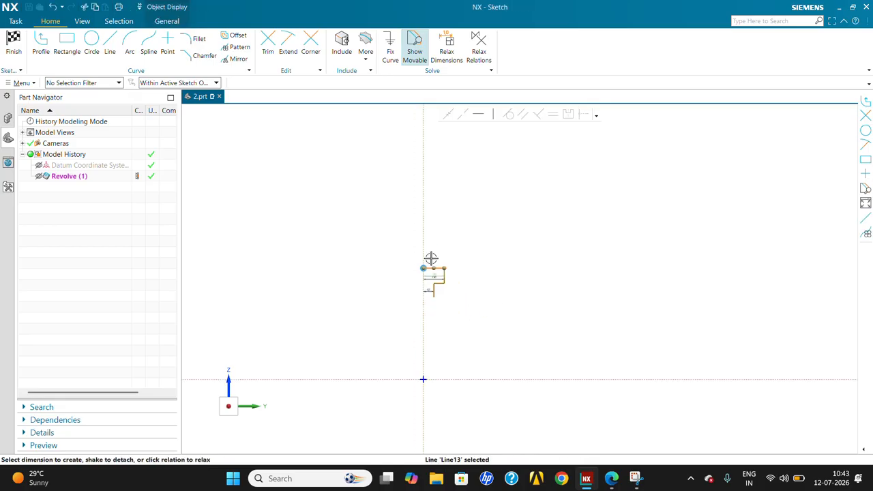
{"action": "scroll", "coordinate": [444, 366], "scroll_direction": "up", "scroll_amount": 1}
{"action": "left_click", "coordinate": [454, 335]}
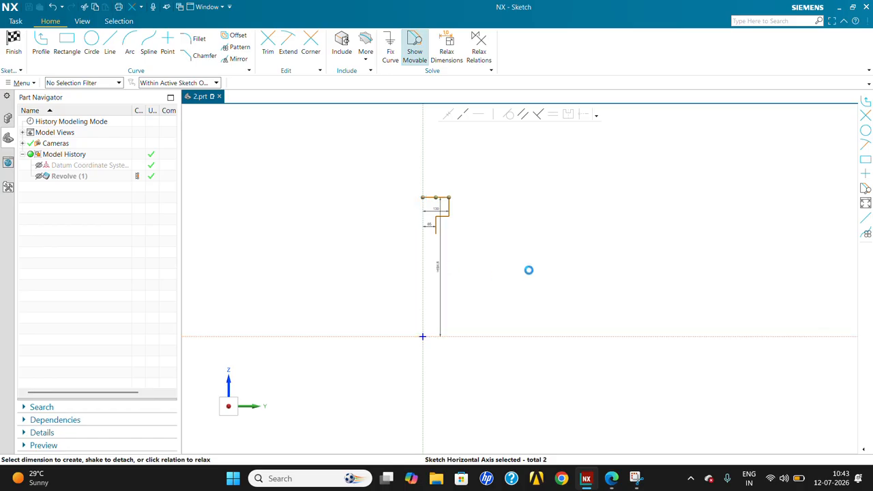
{"action": "key", "text": "Escape"}
{"action": "left_click_drag", "start_coordinate": [441, 274], "coordinate": [563, 273]}
{"action": "scroll", "coordinate": [473, 201], "scroll_direction": "up", "scroll_amount": 3}
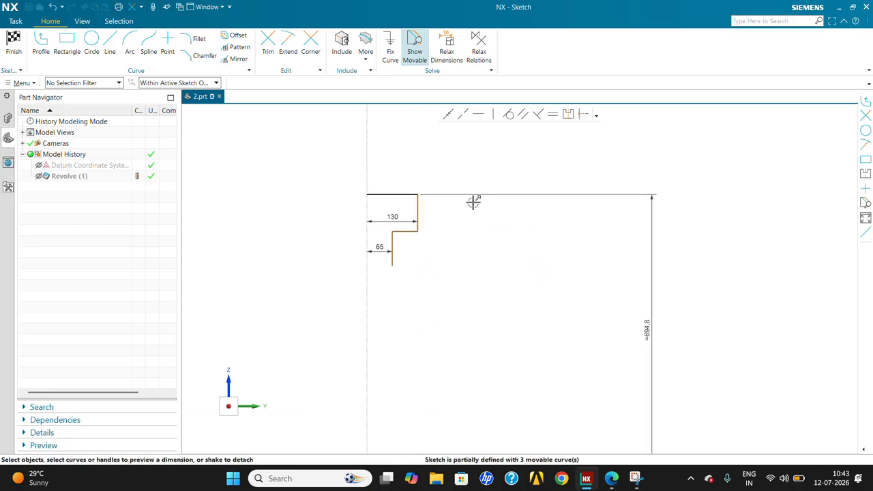
Dimension the vertical distance between the top horizontal line and the shoulder line below it, placing it just outside the profile.
{"action": "left_click", "coordinate": [407, 231]}
{"action": "left_click", "coordinate": [410, 195]}
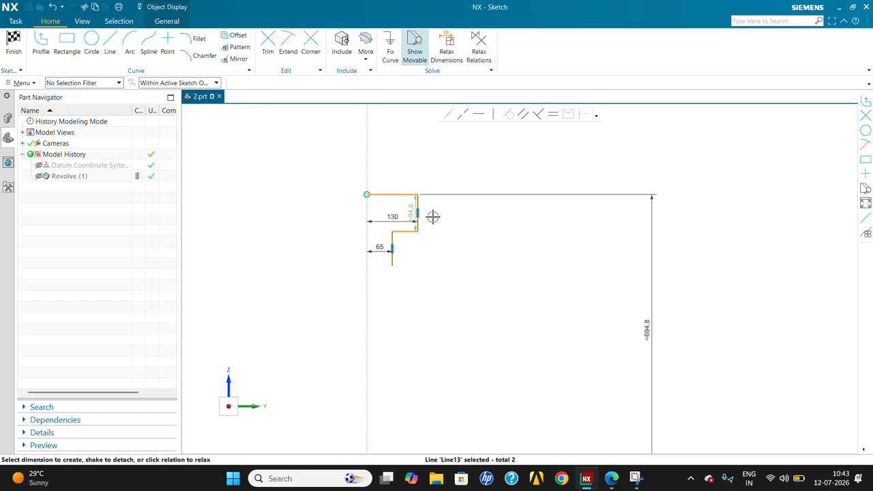
{"action": "left_click_drag", "start_coordinate": [412, 210], "coordinate": [459, 217]}
{"action": "key", "text": "Escape"}
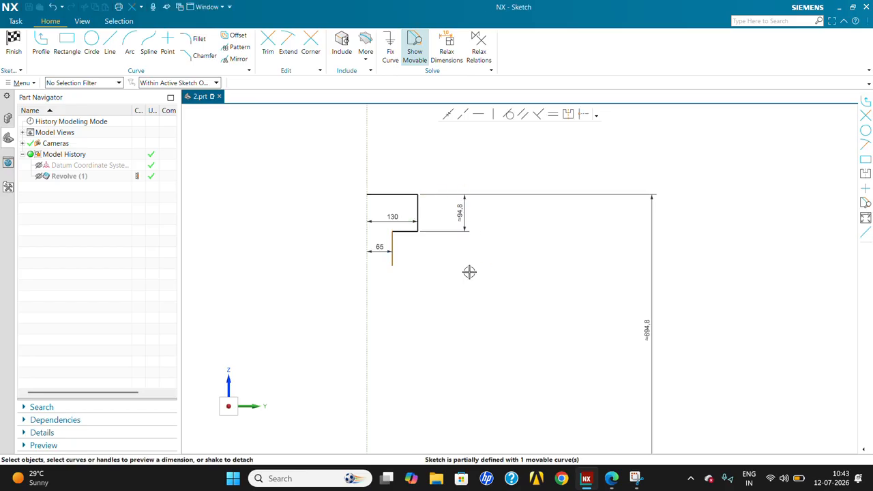
Draw a horizontal line from the lower end of the 65-offset vertical line to just past the vertical axis.
{"action": "scroll", "coordinate": [398, 215], "scroll_direction": "up", "scroll_amount": 3}
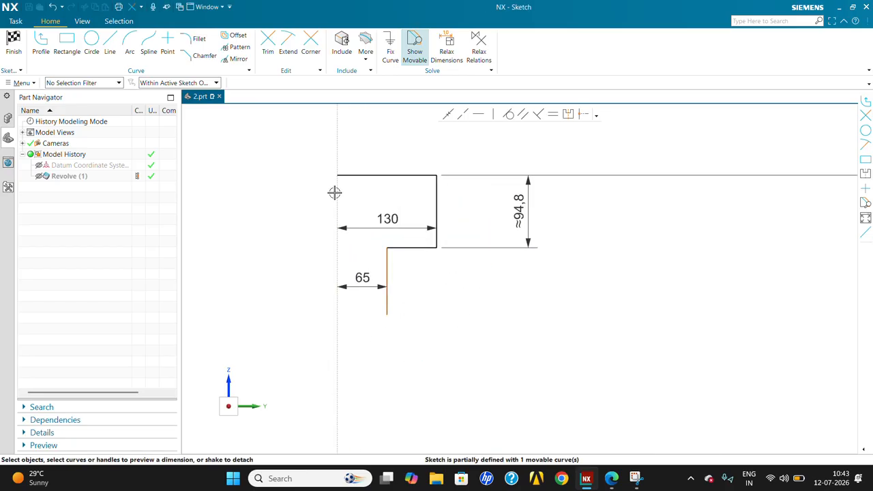
{"action": "left_click", "coordinate": [43, 47]}
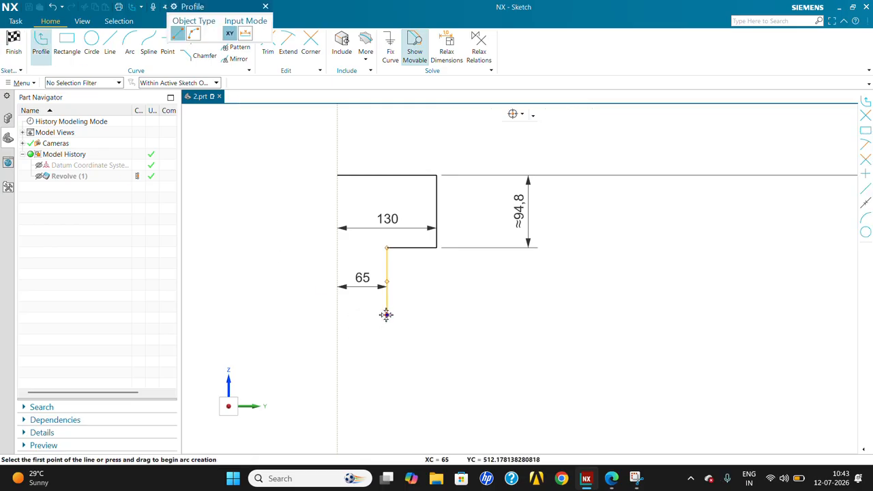
{"action": "left_click", "coordinate": [387, 314]}
{"action": "left_click", "coordinate": [315, 314]}
{"action": "key", "text": "Escape"}
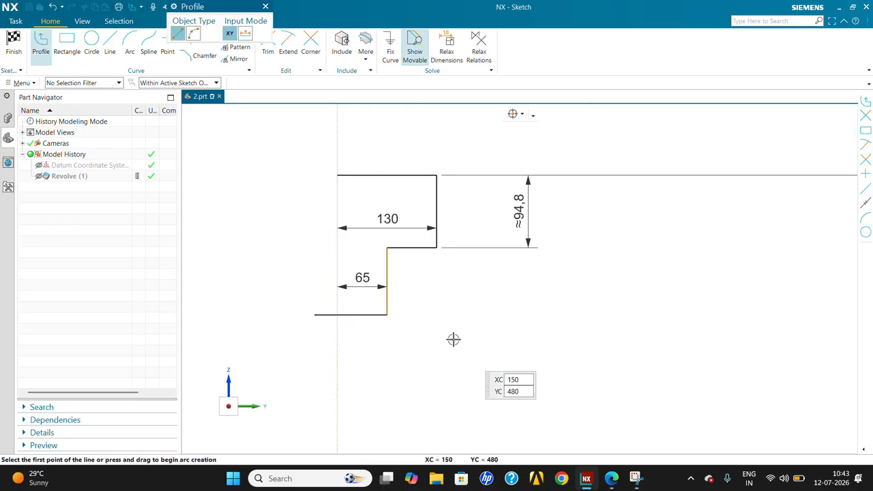
{"action": "key", "text": "Escape"}
Draw a vertical line along the axis from the top line's inner end to just below the new horizontal line.
{"action": "left_click", "coordinate": [41, 44]}
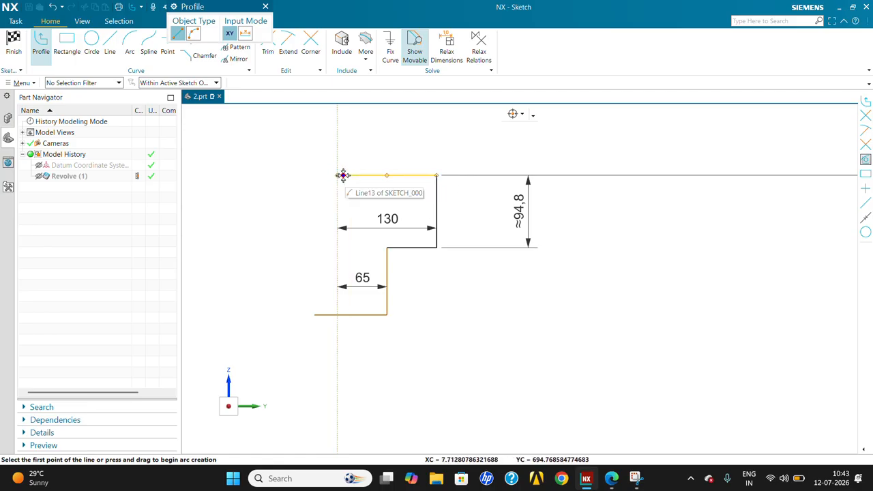
{"action": "scroll", "coordinate": [345, 193], "scroll_direction": "up", "scroll_amount": 2}
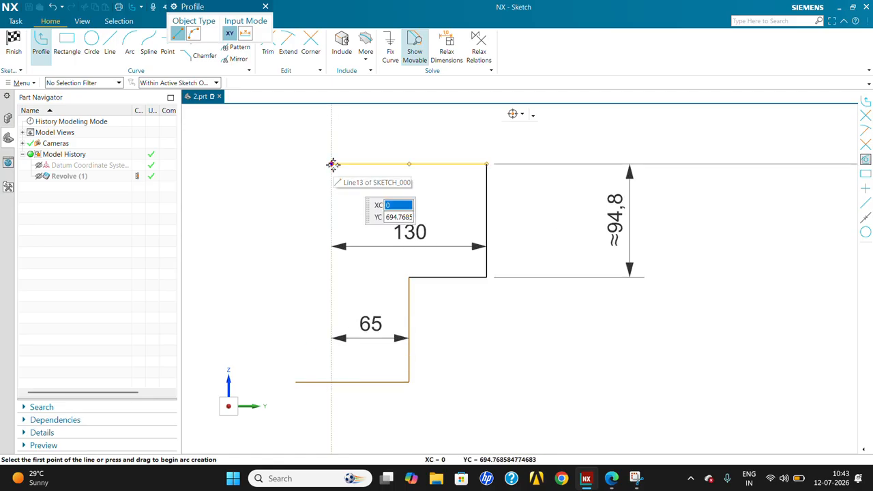
{"action": "left_click", "coordinate": [332, 164]}
{"action": "left_click", "coordinate": [332, 417]}
{"action": "key", "text": "Escape"}
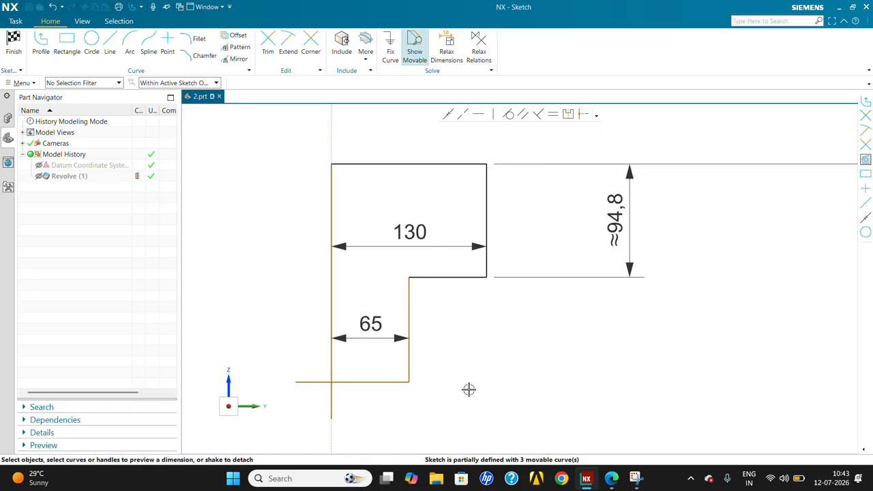
Join the bottom horizontal line and the axis line with the Corner command, removing the overhanging ends to close the profile.
{"action": "left_click", "coordinate": [312, 46]}
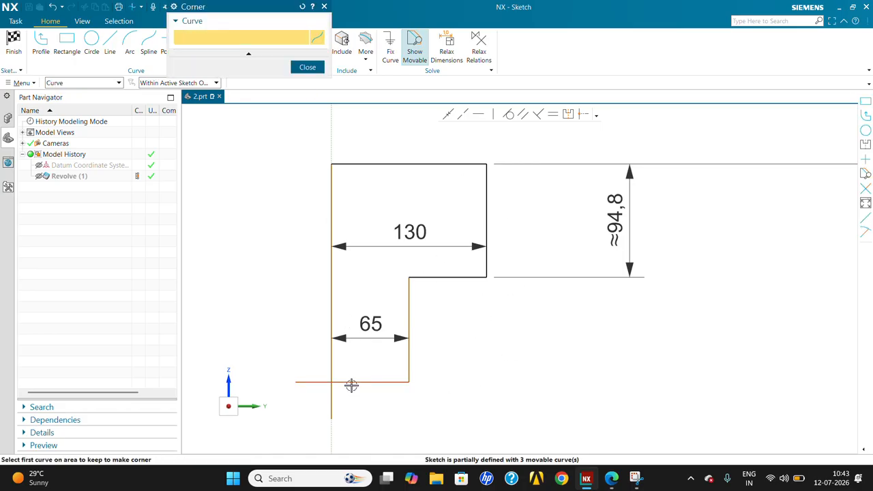
{"action": "left_click", "coordinate": [352, 382]}
{"action": "left_click", "coordinate": [329, 363]}
{"action": "key", "text": "Escape"}
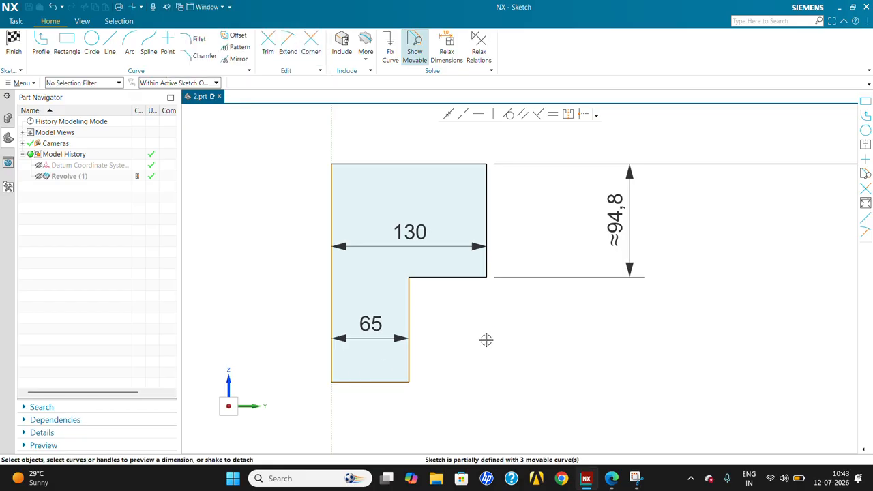
Dimension the overall height between the profile's top and bottom horizontal lines, placing the dimension outside the profile beyond the axis.
{"action": "left_click", "coordinate": [381, 381]}
{"action": "left_click", "coordinate": [376, 165]}
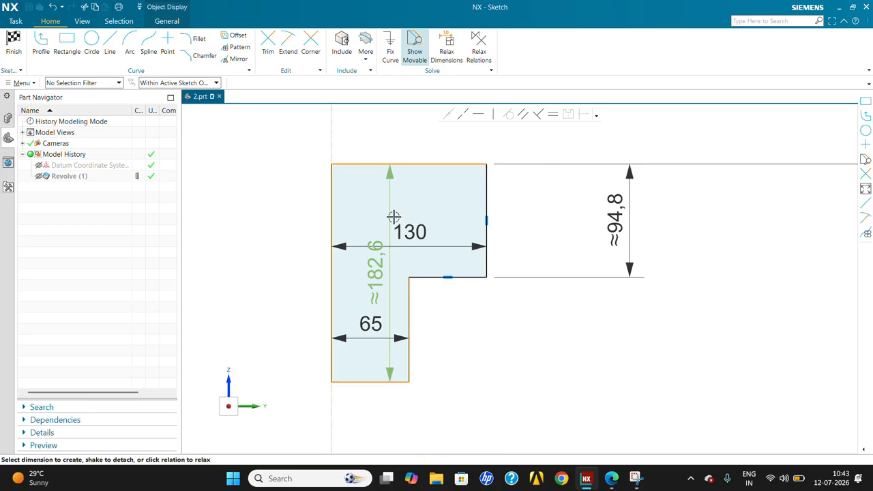
{"action": "left_click", "coordinate": [207, 232]}
{"action": "key", "text": "Return"}
Examine the closed stepped profile, its dimensions and the sketch's definition status.
{"action": "scroll", "coordinate": [413, 224], "scroll_direction": "down", "scroll_amount": 1}
{"action": "scroll", "coordinate": [412, 222], "scroll_direction": "down", "scroll_amount": 3}
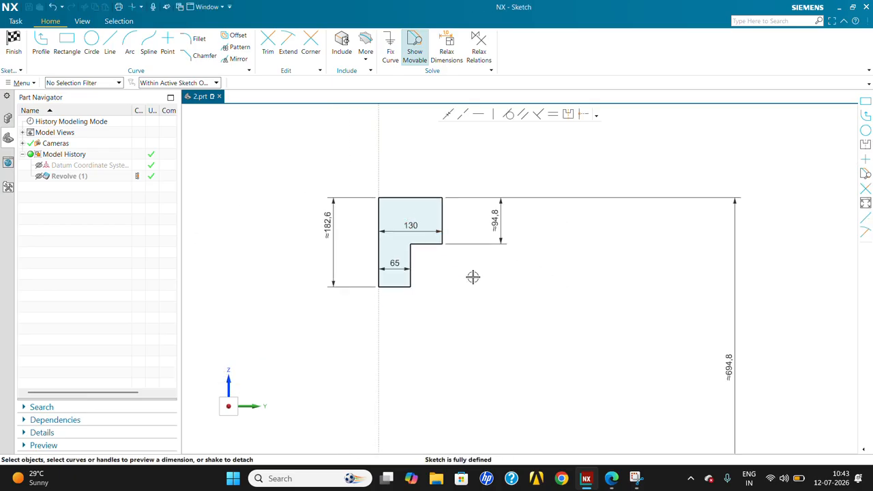
{"action": "scroll", "coordinate": [390, 139], "scroll_direction": "down", "scroll_amount": 3}
{"action": "scroll", "coordinate": [476, 273], "scroll_direction": "up", "scroll_amount": 2}
{"action": "scroll", "coordinate": [481, 271], "scroll_direction": "down", "scroll_amount": 4}
{"action": "scroll", "coordinate": [417, 167], "scroll_direction": "up", "scroll_amount": 5}
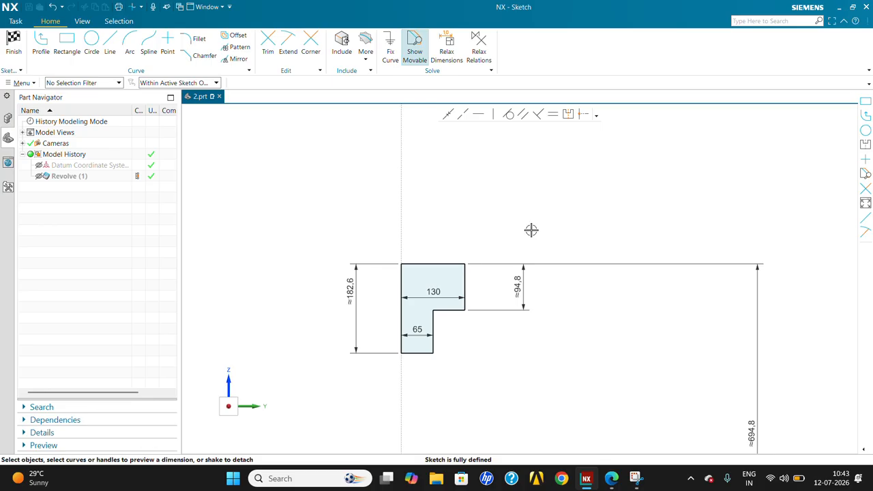
{"action": "scroll", "coordinate": [472, 274], "scroll_direction": "up", "scroll_amount": 2}
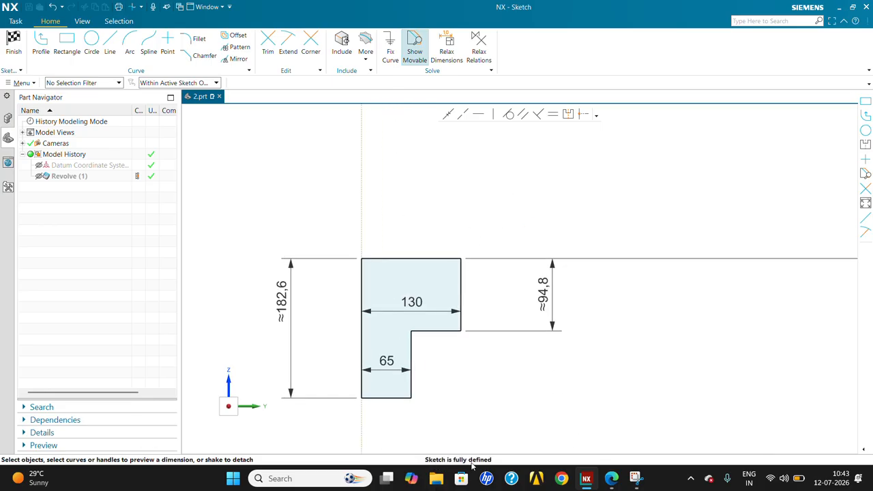
{"action": "scroll", "coordinate": [427, 144], "scroll_direction": "down", "scroll_amount": 2}
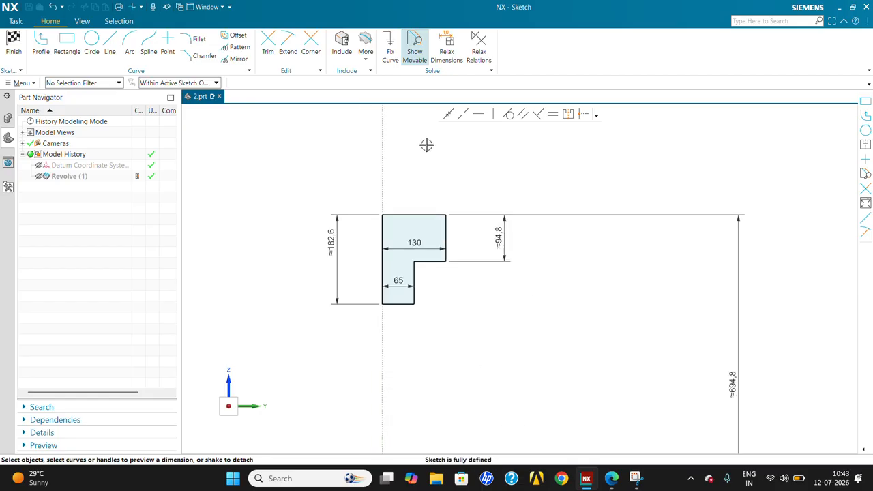
{"action": "scroll", "coordinate": [427, 238], "scroll_direction": "up", "scroll_amount": 2}
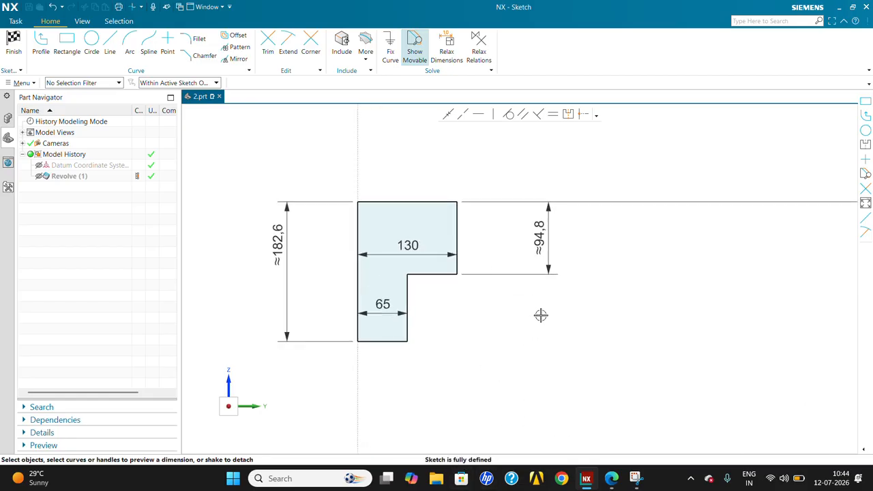
{"action": "scroll", "coordinate": [479, 169], "scroll_direction": "down", "scroll_amount": 2}
{"action": "scroll", "coordinate": [452, 249], "scroll_direction": "up", "scroll_amount": 2}
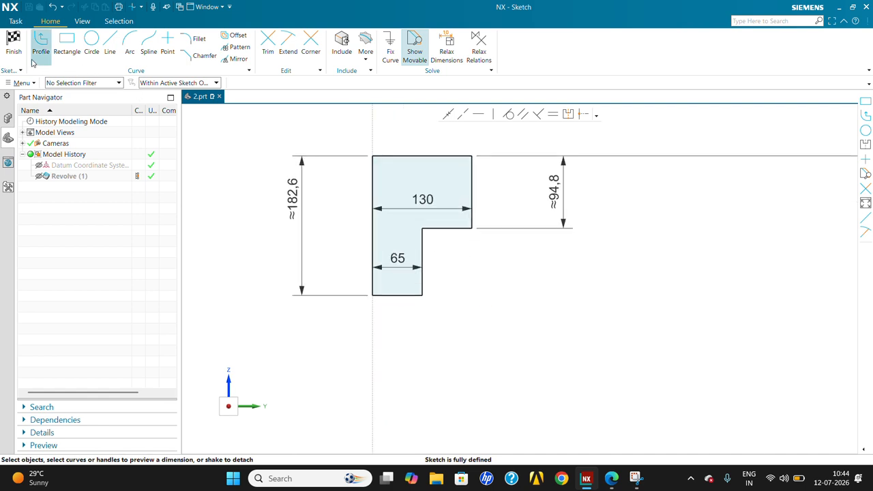
Finish the sketch and update the revolve with the stepped section, mapping the original section curves to the new ones.
{"action": "left_click", "coordinate": [13, 45]}
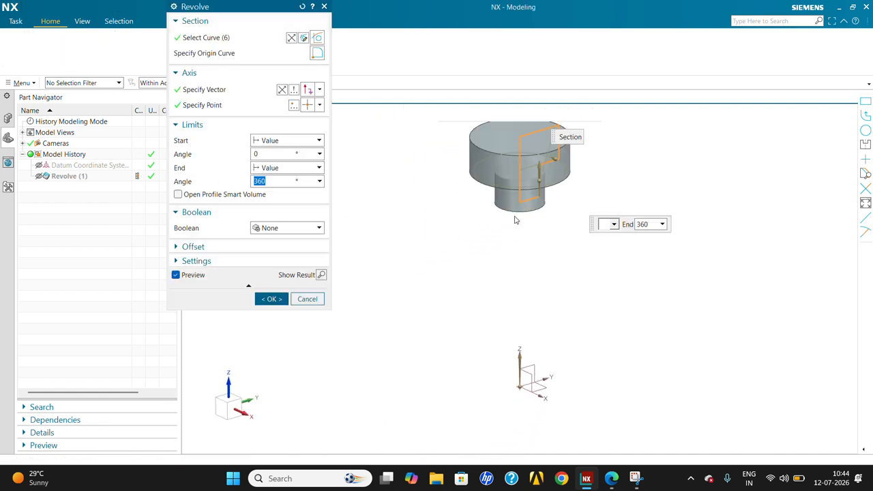
{"action": "left_click", "coordinate": [273, 299]}
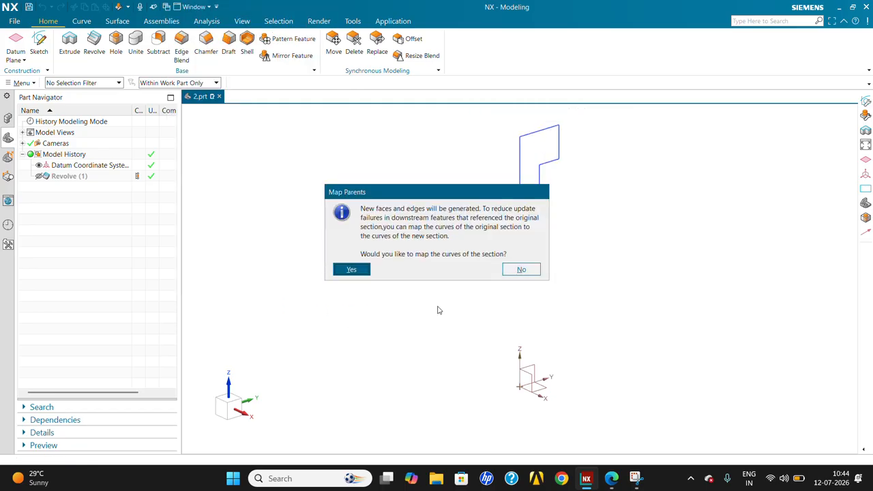
{"action": "left_click", "coordinate": [352, 270]}
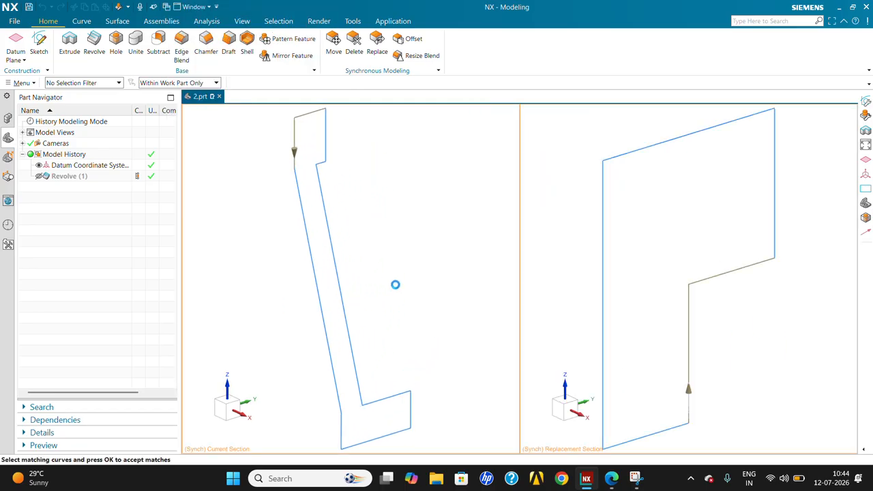
{"action": "left_click", "coordinate": [271, 182]}
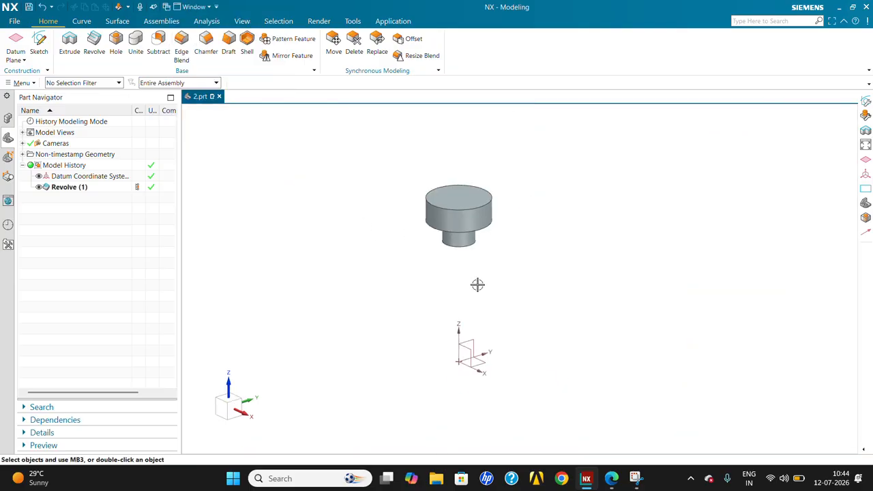
Save the revolved stepped part.
{"action": "left_click", "coordinate": [19, 22]}
{"action": "mouse_move", "coordinate": [37, 87]}
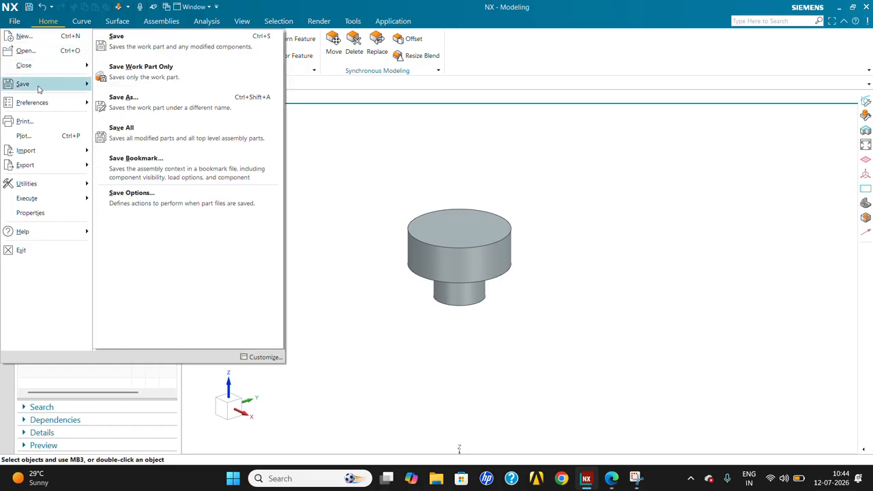
{"action": "left_click", "coordinate": [142, 85]}
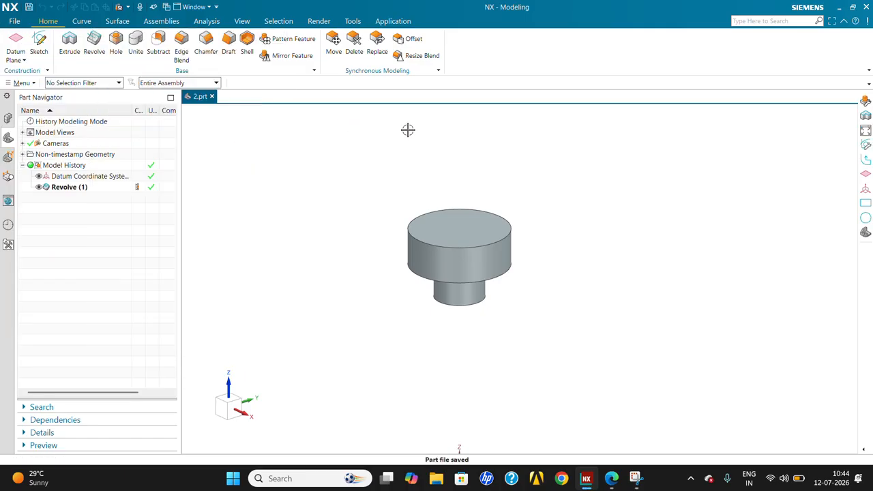
{"action": "left_click", "coordinate": [273, 202]}
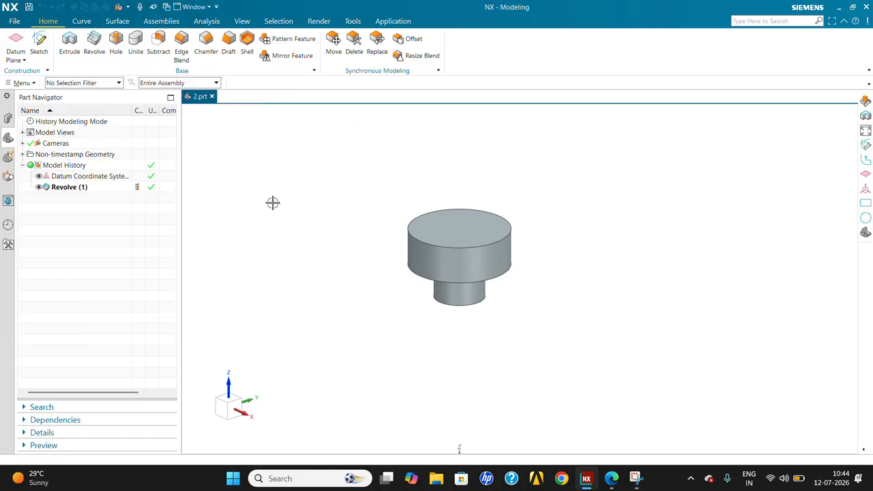
{"action": "left_click", "coordinate": [371, 13]}
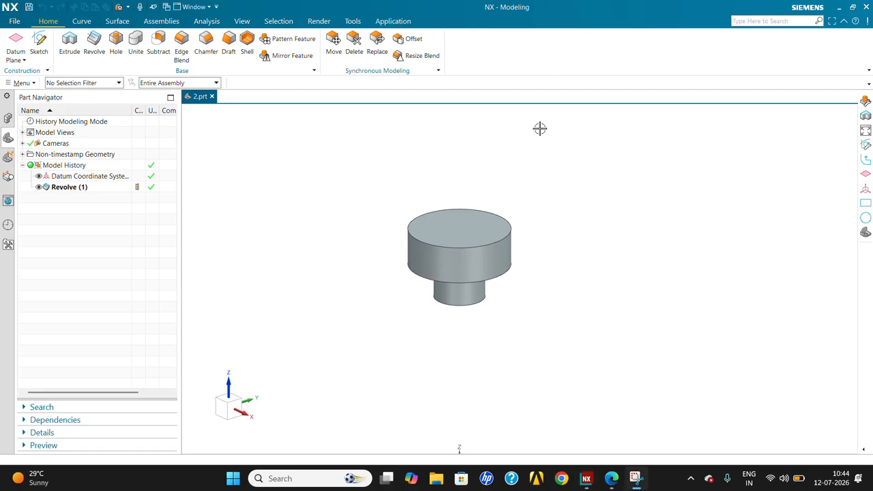
{"action": "left_click", "coordinate": [14, 22]}
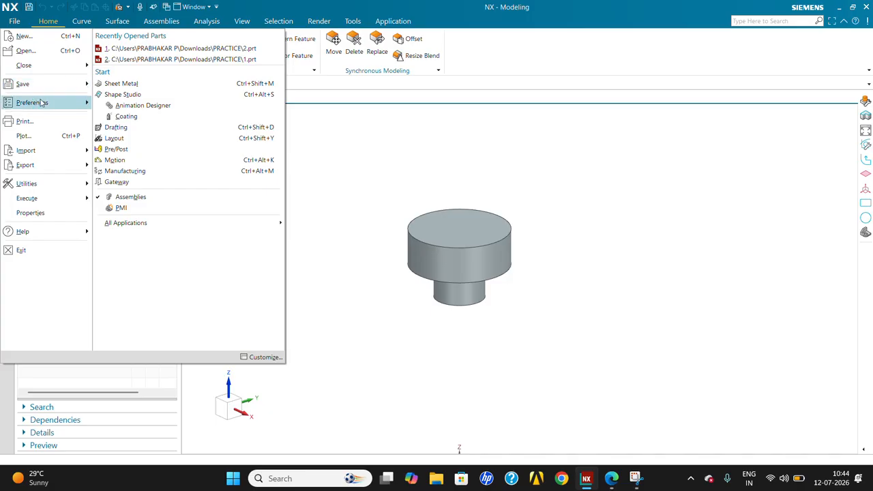
{"action": "left_click", "coordinate": [137, 97]}
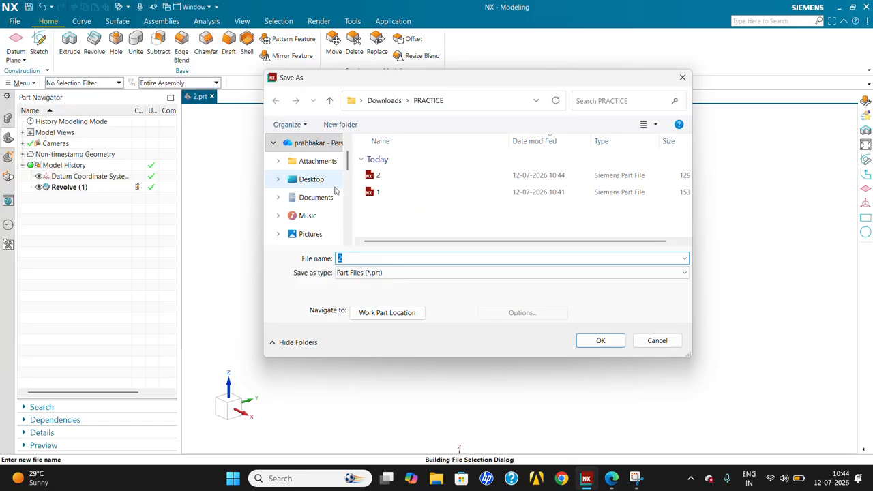
{"action": "left_click", "coordinate": [667, 342]}
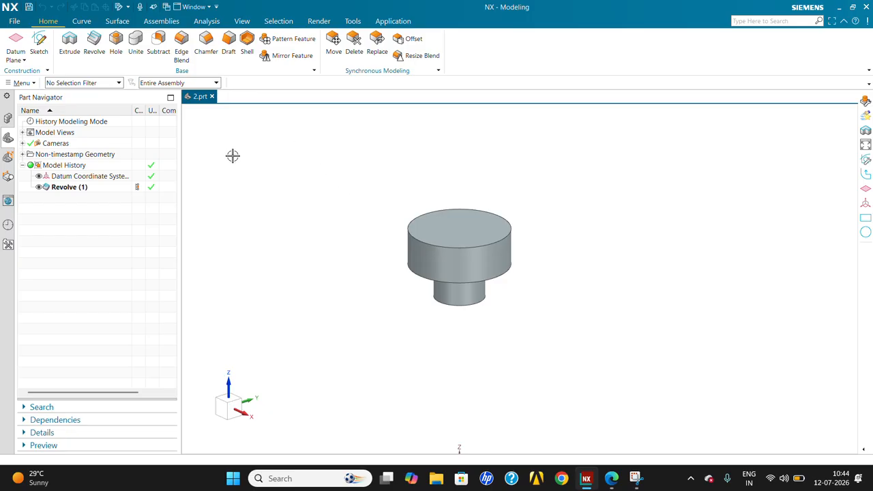
Close part 2 and create a new file from the Assembly template in millimetres, keeping the default name and the PRACTICE folder.
{"action": "left_click", "coordinate": [212, 97]}
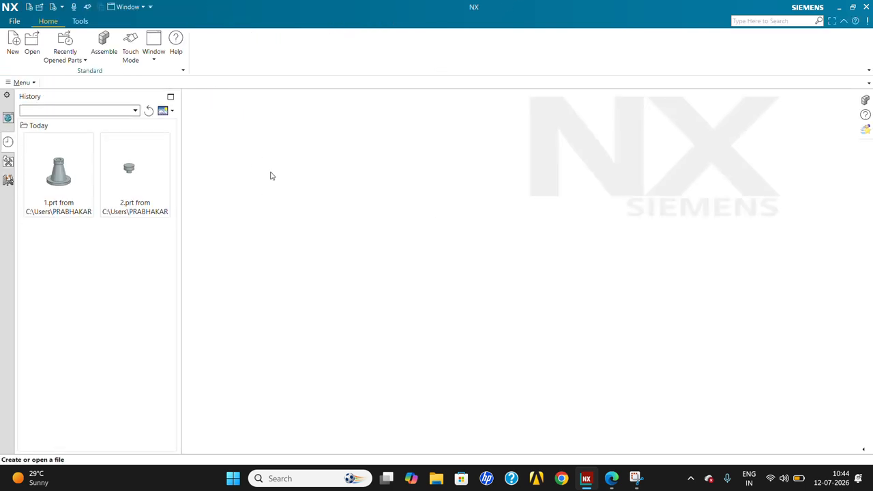
{"action": "left_click", "coordinate": [12, 54]}
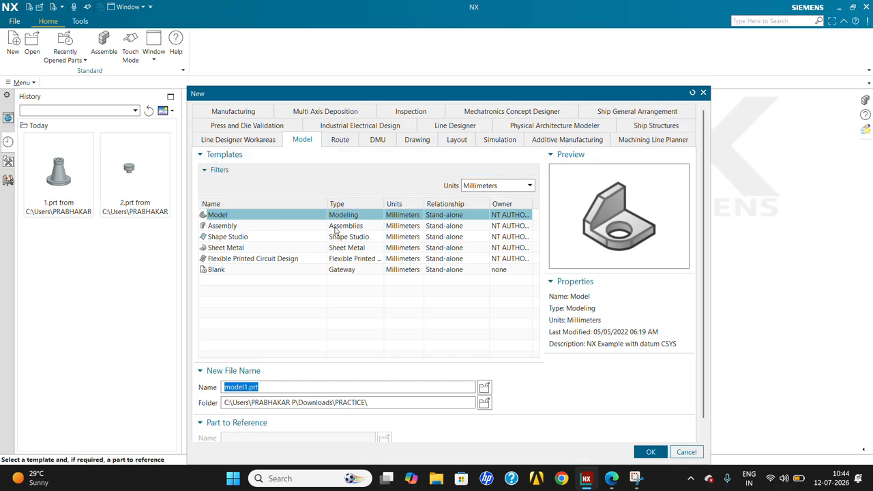
{"action": "left_click", "coordinate": [238, 226]}
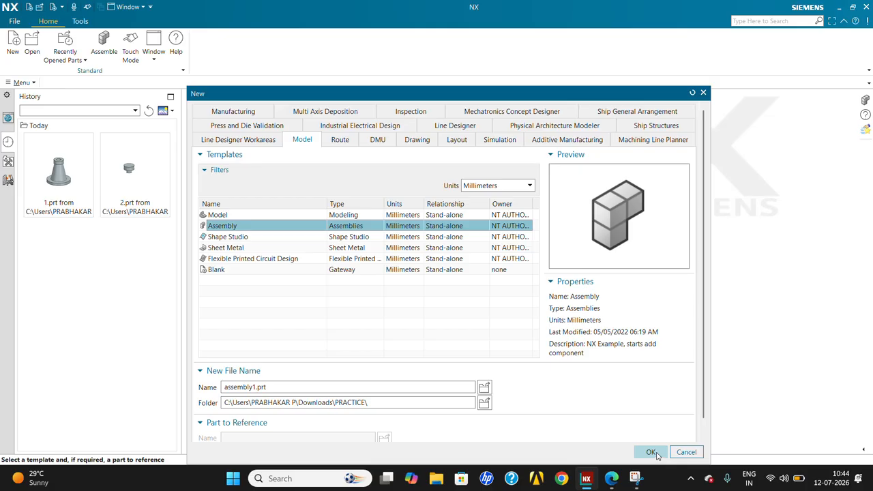
{"action": "left_click", "coordinate": [651, 452]}
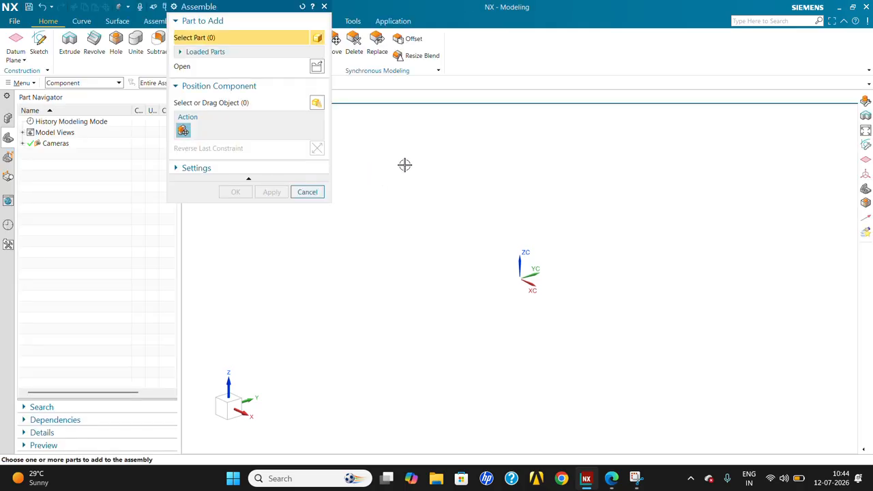
Add part 1 from the PRACTICE folder to the assembly as its first component, with Keep Constraints on.
{"action": "left_click", "coordinate": [317, 66]}
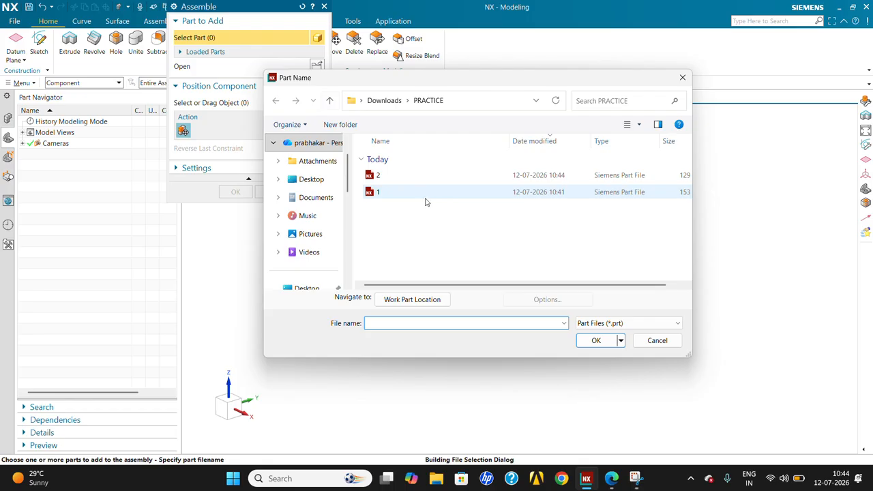
{"action": "left_click", "coordinate": [382, 194]}
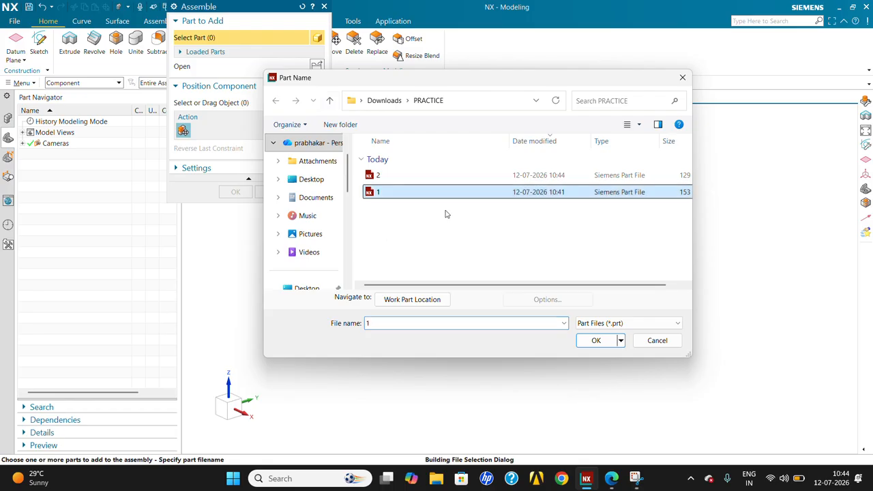
{"action": "left_click", "coordinate": [600, 341]}
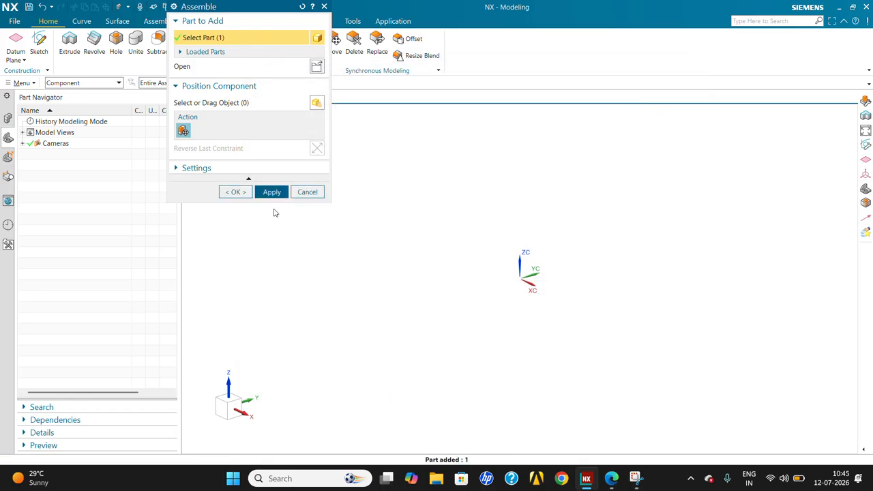
{"action": "left_click", "coordinate": [246, 169]}
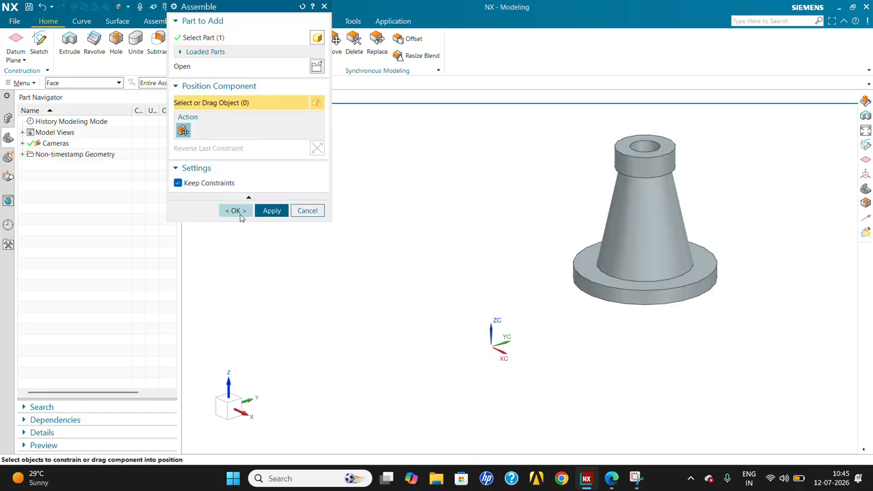
{"action": "left_click", "coordinate": [236, 211]}
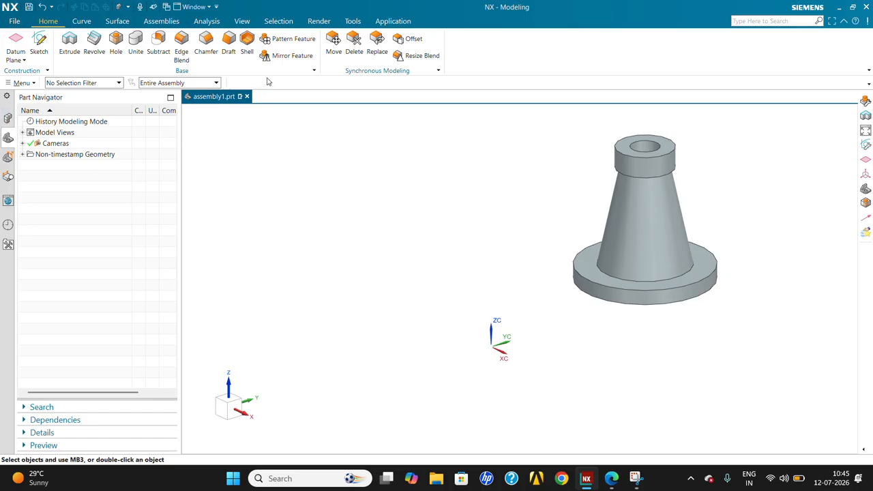
Undo the first placement of part 1 and load part 1 from the PRACTICE folder again as a new component.
{"action": "left_click", "coordinate": [155, 20]}
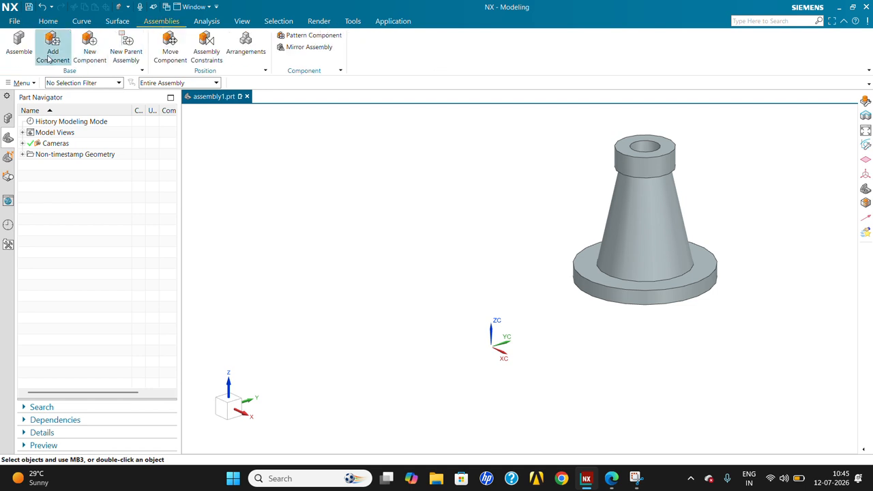
{"action": "key", "text": "ctrl+z"}
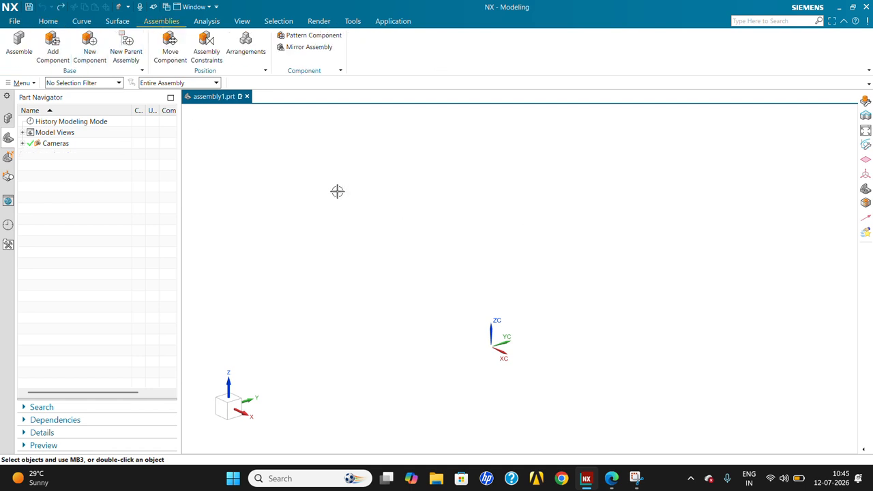
{"action": "left_click", "coordinate": [53, 48]}
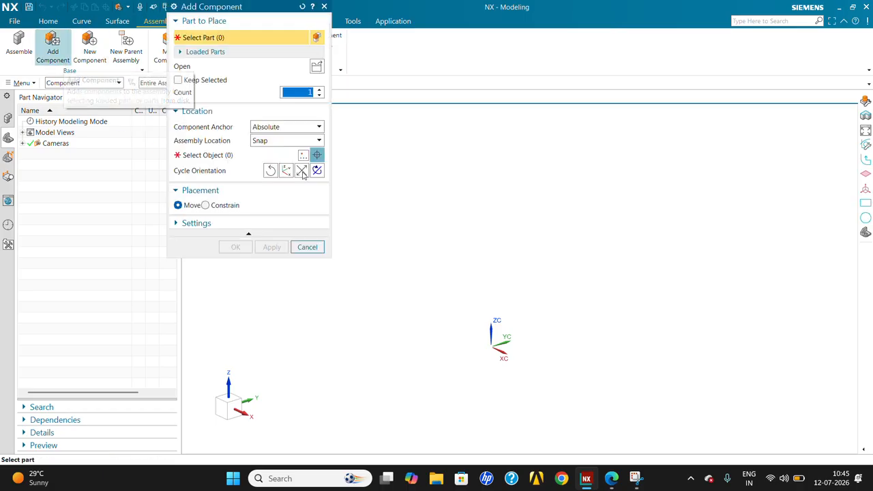
{"action": "left_click", "coordinate": [317, 67]}
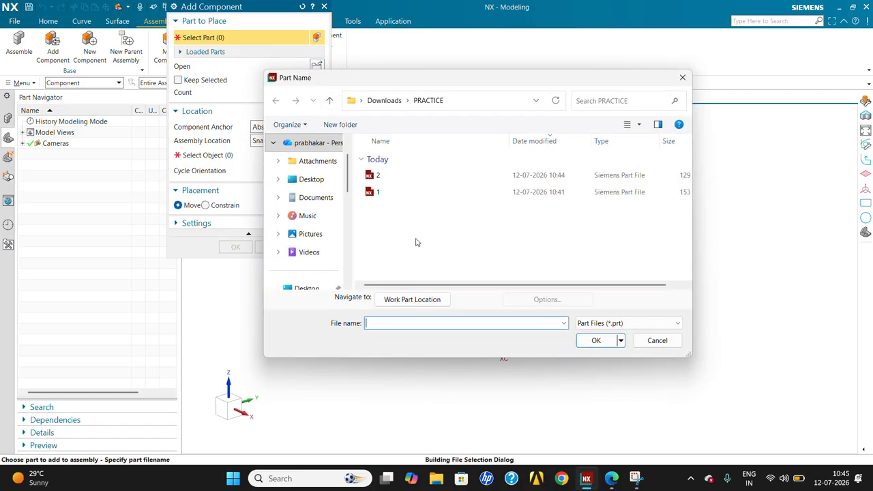
{"action": "double_click", "coordinate": [377, 192]}
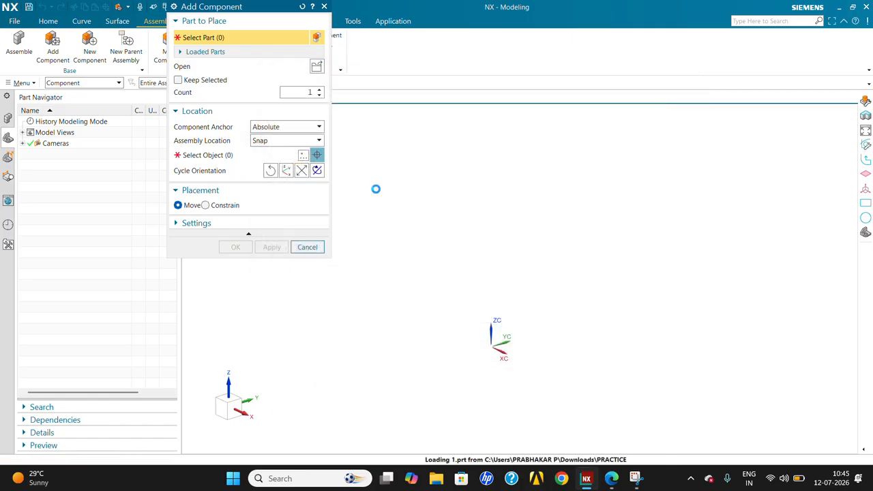
Place part 1 at the Absolute - Work Part location and create a Fix constraint for it, with the prompt turned off for future use.
{"action": "left_click", "coordinate": [287, 140]}
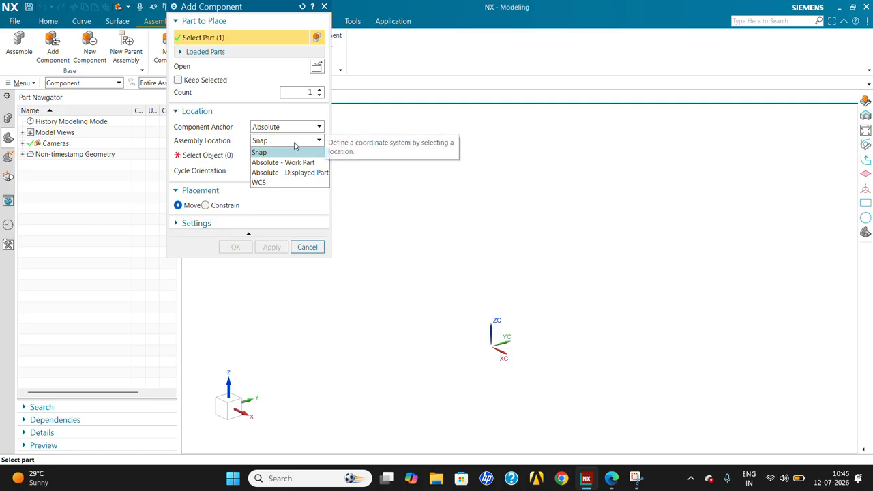
{"action": "left_click", "coordinate": [284, 137]}
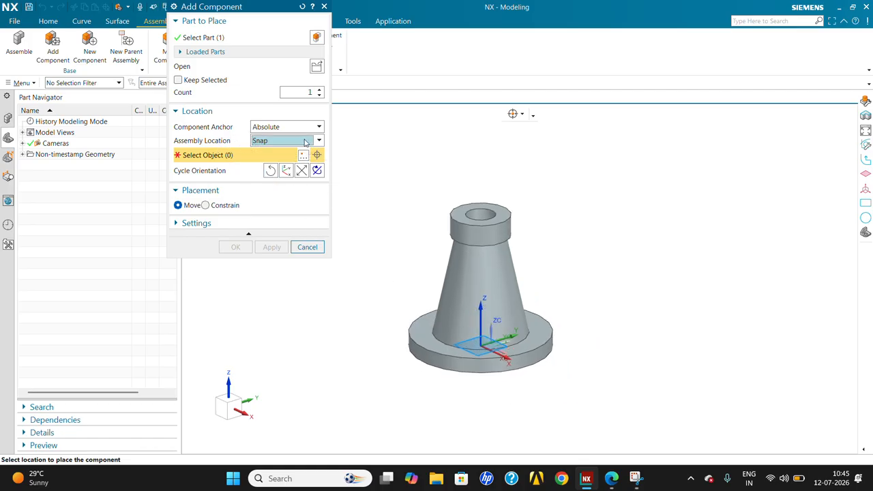
{"action": "left_click", "coordinate": [281, 141]}
{"action": "left_click", "coordinate": [278, 162]}
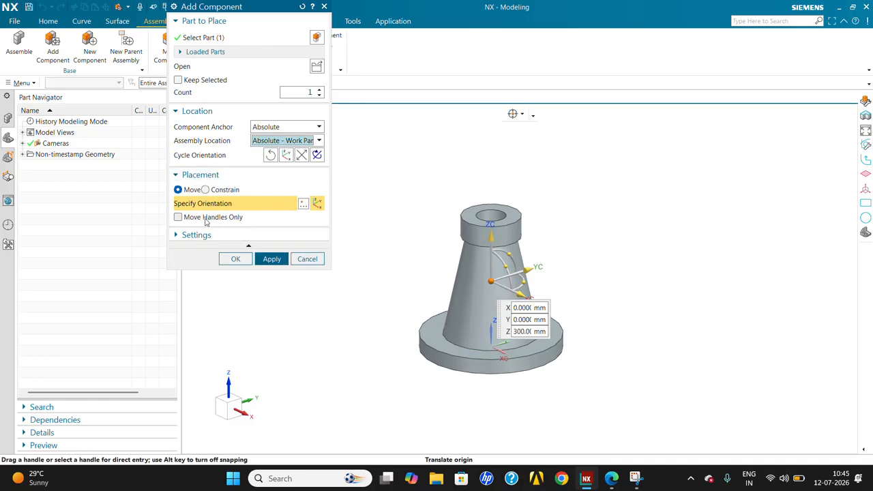
{"action": "left_click", "coordinate": [218, 235]}
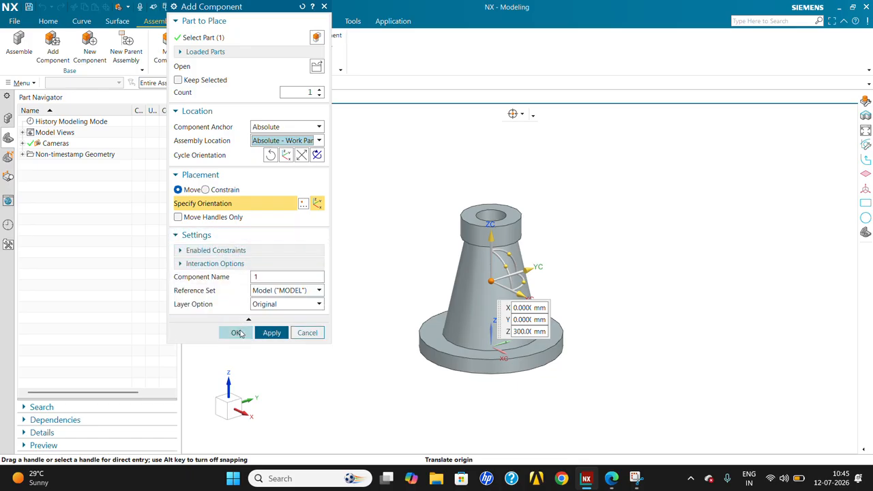
{"action": "left_click", "coordinate": [236, 333]}
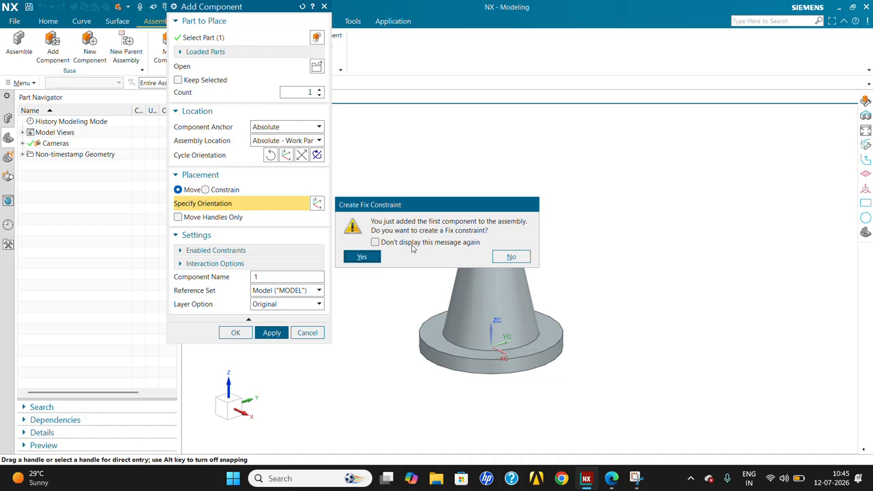
{"action": "left_click", "coordinate": [375, 242]}
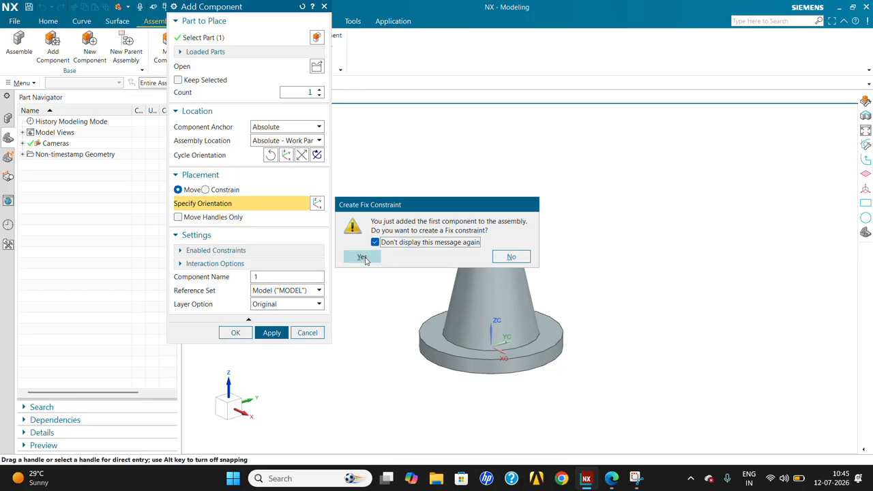
{"action": "left_click", "coordinate": [363, 257]}
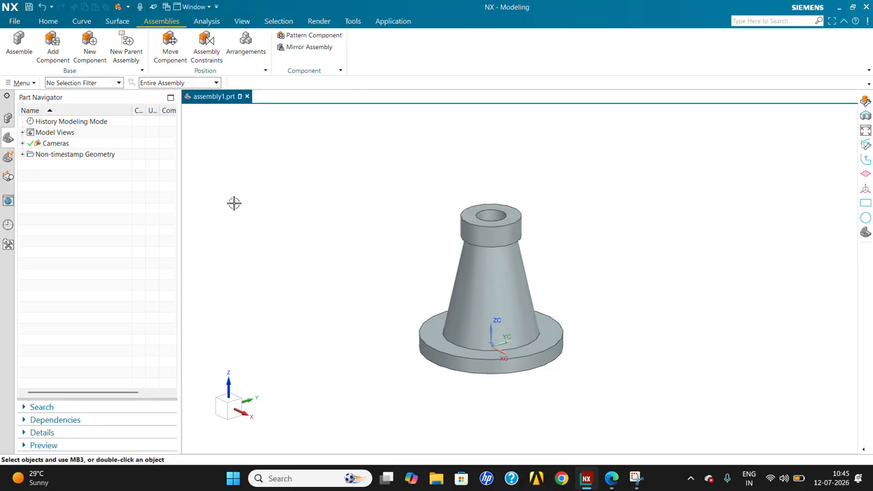
Try to move the fixed part 1 along the YC, ZC and XC axes, declining each move, and cancel Move Component.
{"action": "right_click", "coordinate": [473, 238]}
{"action": "left_click", "coordinate": [528, 229]}
{"action": "left_click_drag", "start_coordinate": [531, 269], "coordinate": [605, 234]}
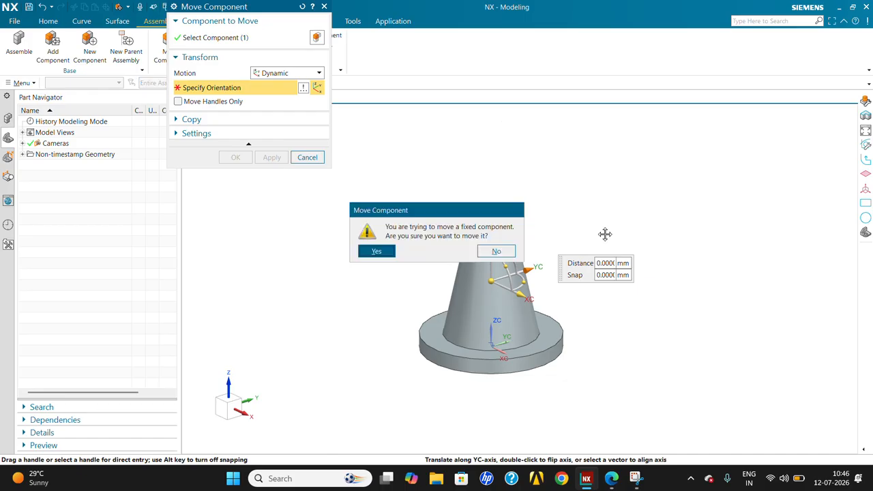
{"action": "left_click", "coordinate": [503, 254]}
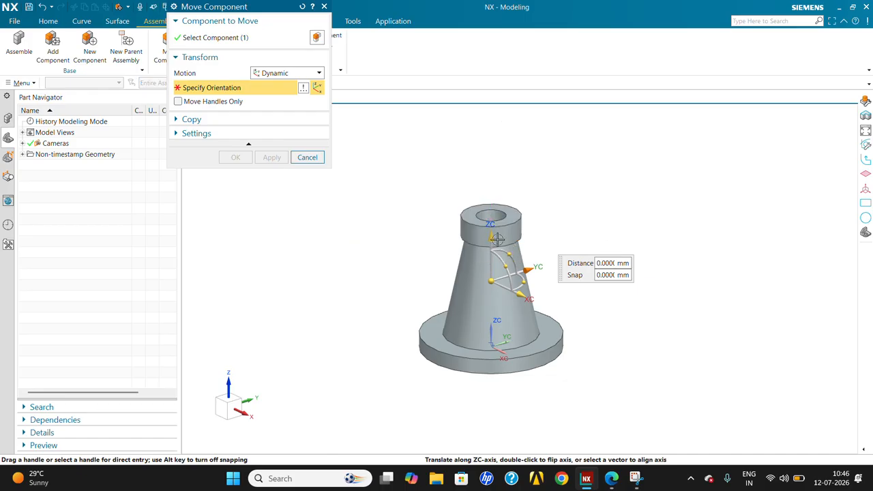
{"action": "left_click_drag", "start_coordinate": [495, 239], "coordinate": [498, 200]}
{"action": "left_click", "coordinate": [496, 251]}
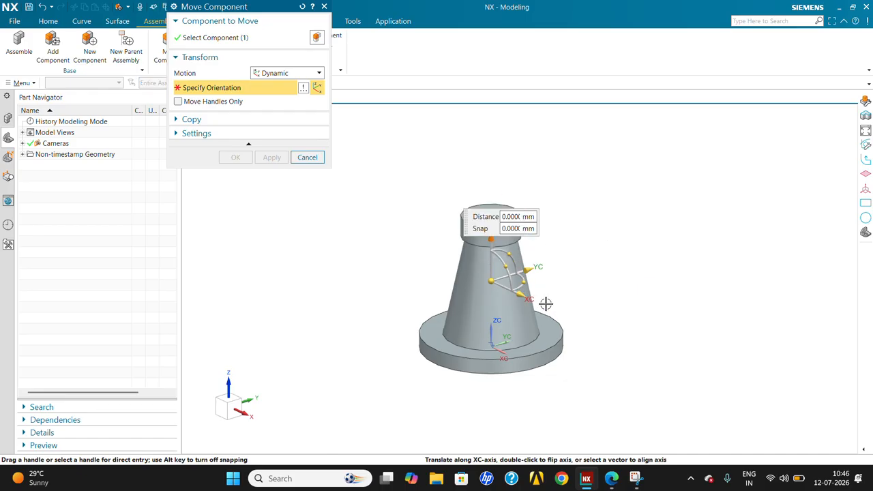
{"action": "left_click_drag", "start_coordinate": [545, 302], "coordinate": [386, 201]}
{"action": "left_click", "coordinate": [497, 250]}
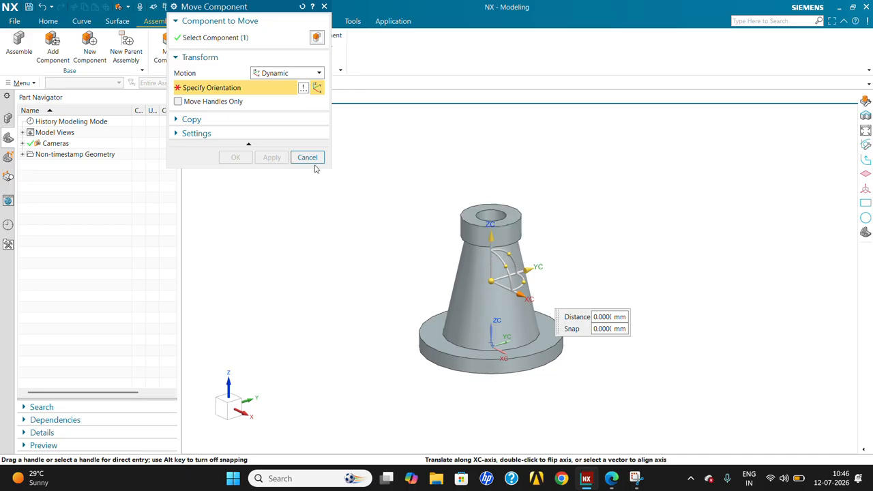
{"action": "left_click", "coordinate": [307, 157]}
Add a Position column to the Assembly Navigator, fit its width, and check the position status of component 1.
{"action": "left_click", "coordinate": [6, 118]}
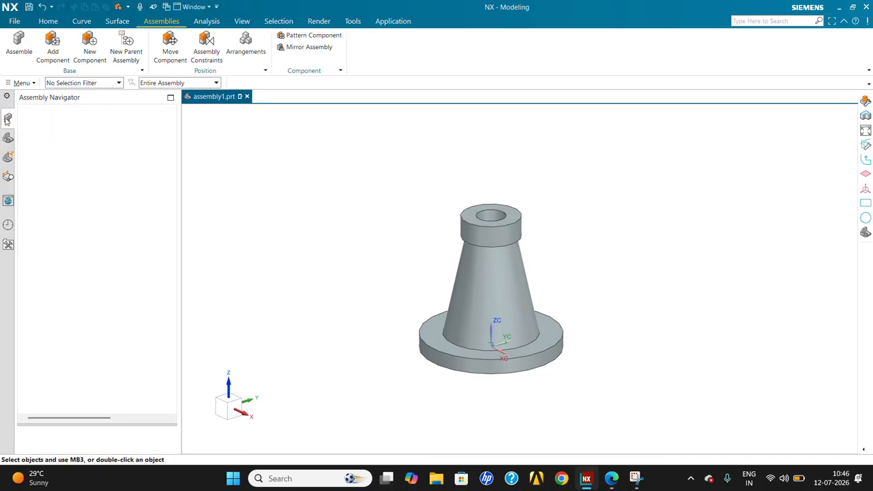
{"action": "left_click_drag", "start_coordinate": [179, 204], "coordinate": [409, 204]}
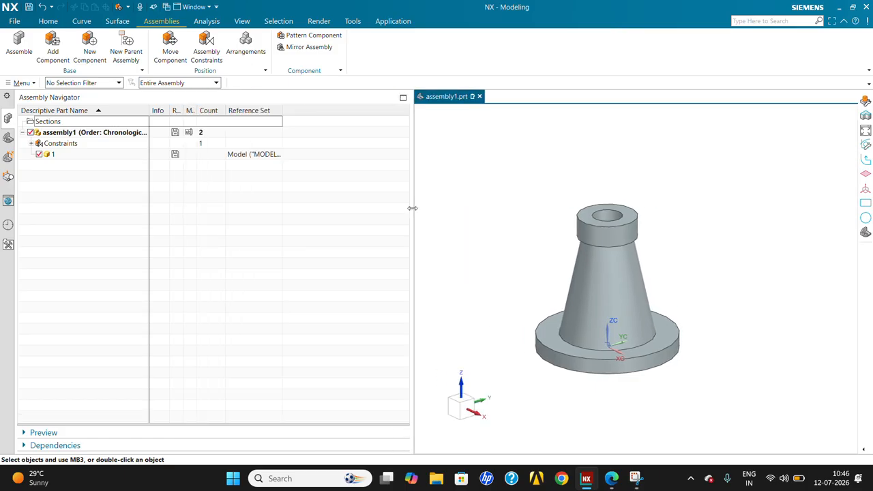
{"action": "right_click", "coordinate": [314, 112]}
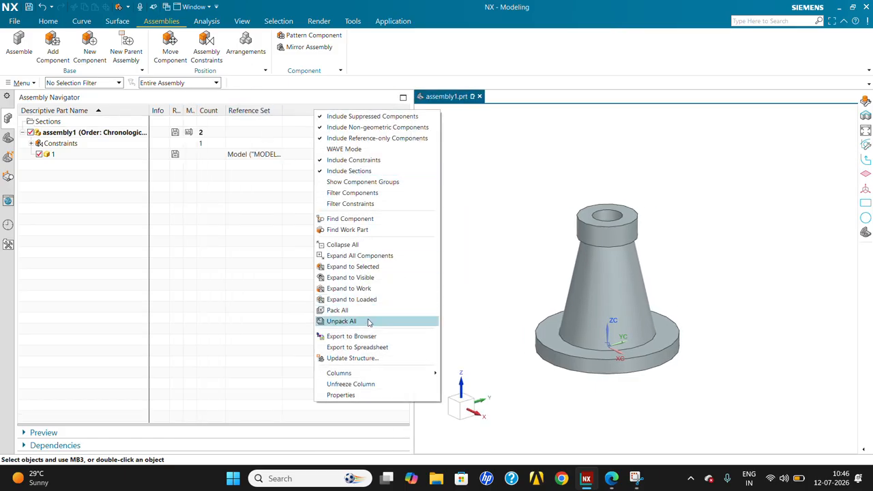
{"action": "mouse_move", "coordinate": [371, 374]}
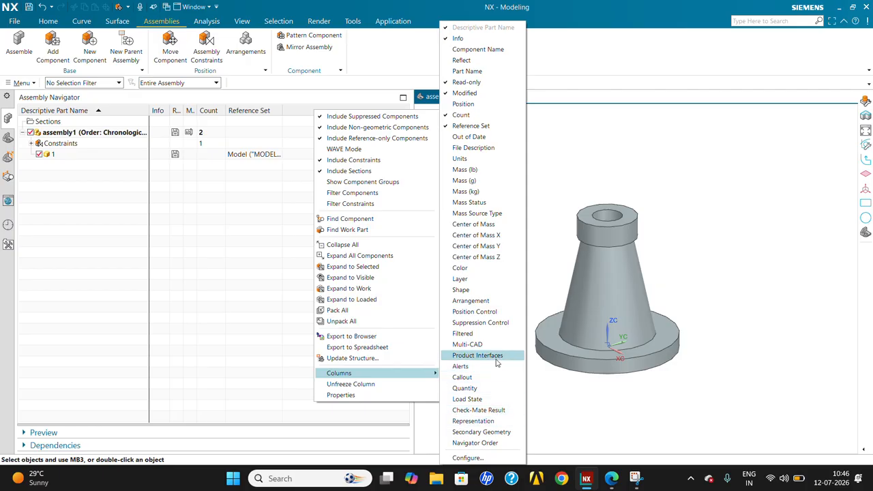
{"action": "left_click", "coordinate": [477, 105]}
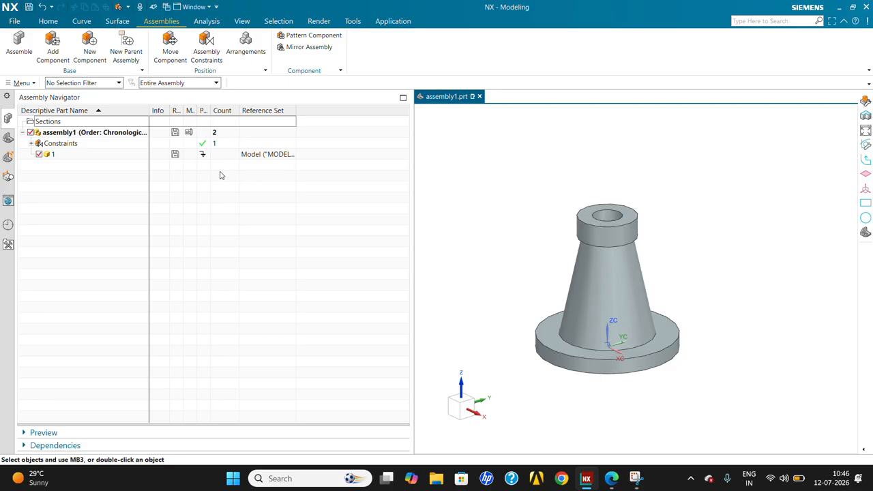
{"action": "double_click", "coordinate": [212, 110]}
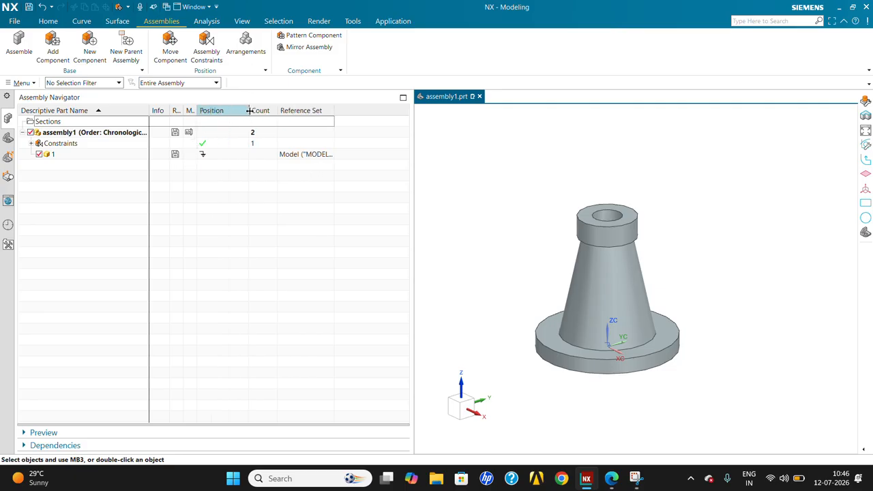
{"action": "left_click", "coordinate": [203, 156]}
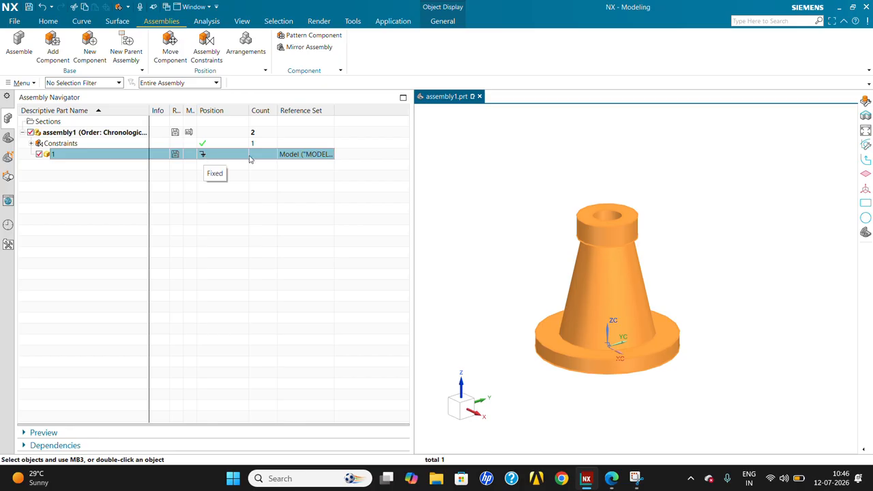
{"action": "left_click_drag", "start_coordinate": [413, 182], "coordinate": [246, 183]}
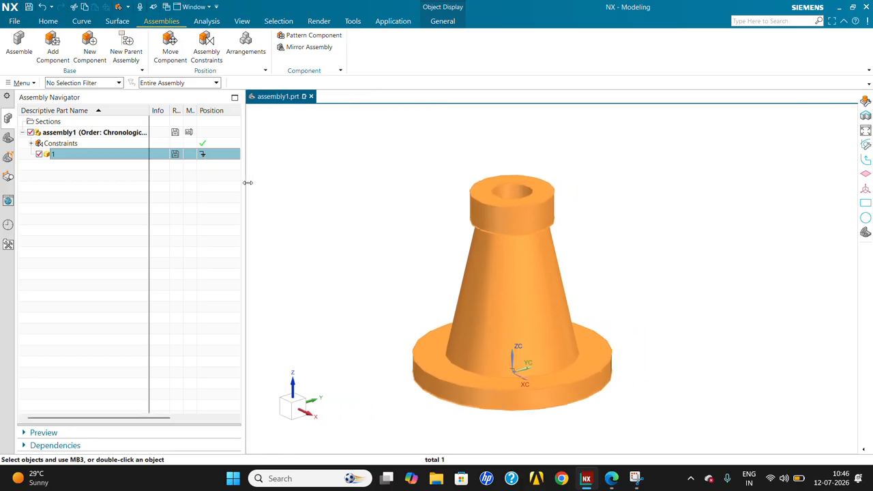
{"action": "key", "text": "Escape"}
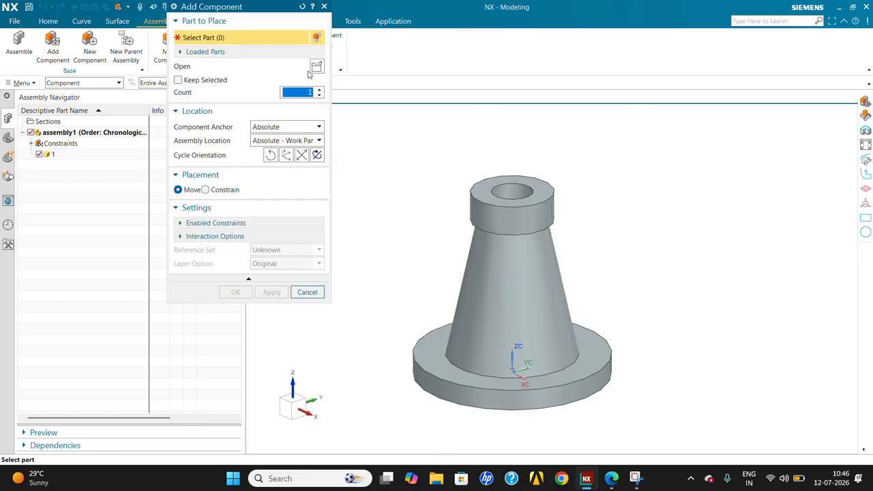
Load part 2 from the PRACTICE folder as the second component to add.
{"action": "left_click", "coordinate": [315, 67]}
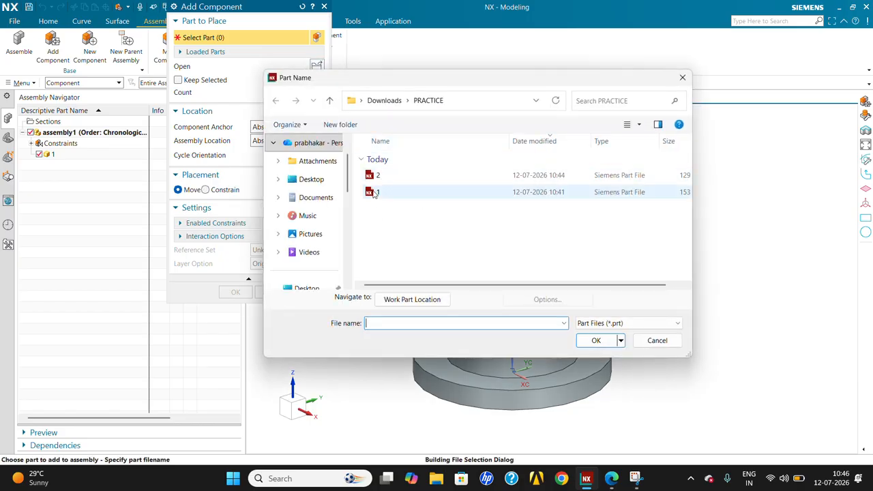
{"action": "left_click", "coordinate": [377, 176]}
{"action": "left_click", "coordinate": [597, 340]}
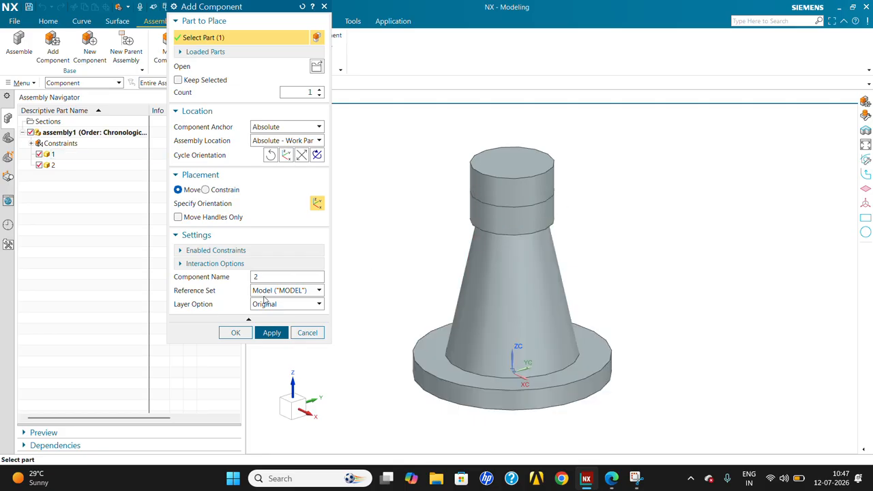
Raise part 2 along the ZC axis to a Z position of about 793 mm, clear of part 1.
{"action": "left_click", "coordinate": [225, 190]}
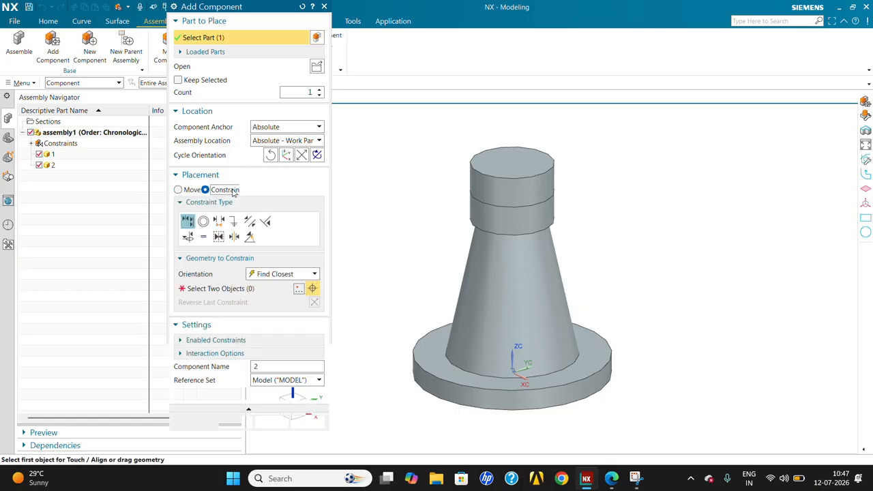
{"action": "left_click", "coordinate": [179, 190]}
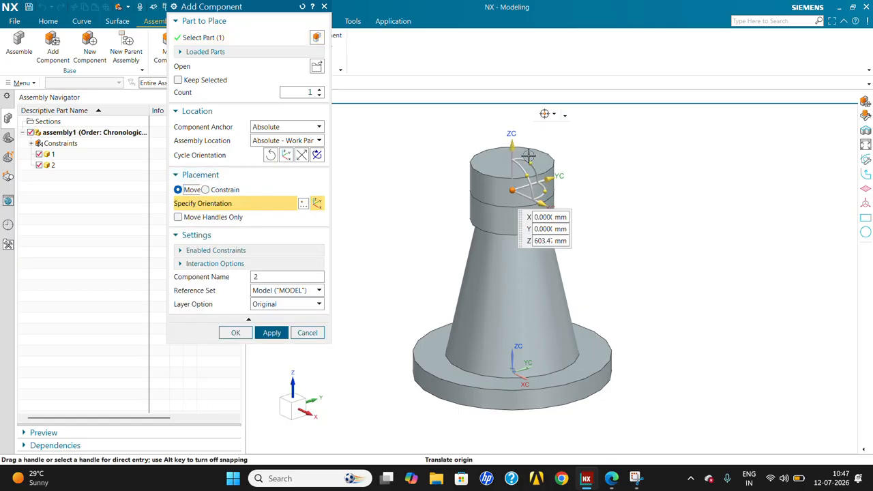
{"action": "left_click_drag", "start_coordinate": [515, 147], "coordinate": [514, 92]}
{"action": "scroll", "coordinate": [547, 318], "scroll_direction": "down", "scroll_amount": 2}
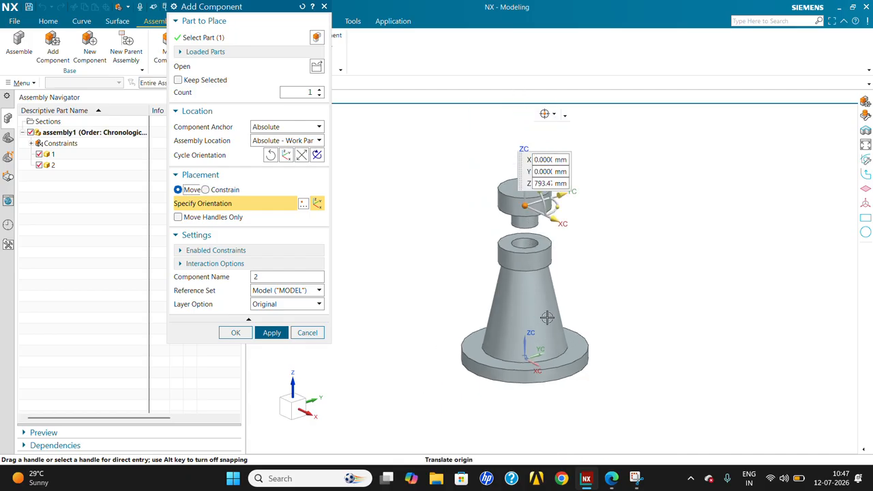
{"action": "scroll", "coordinate": [596, 198], "scroll_direction": "up", "scroll_amount": 2}
Constrain part 2 to part 1 by aligning the plug's centerline with the body's centerline using Infer Center/Axis.
{"action": "left_click", "coordinate": [229, 189]}
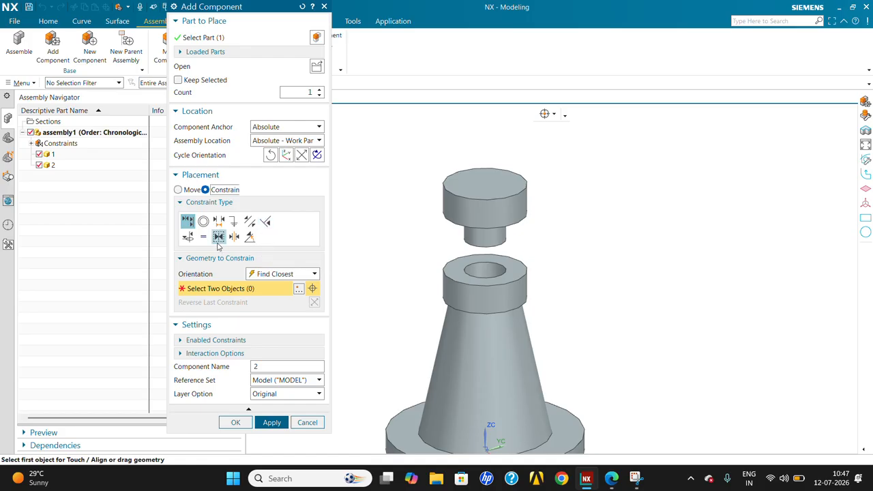
{"action": "left_click", "coordinate": [283, 273]}
{"action": "left_click", "coordinate": [277, 323]}
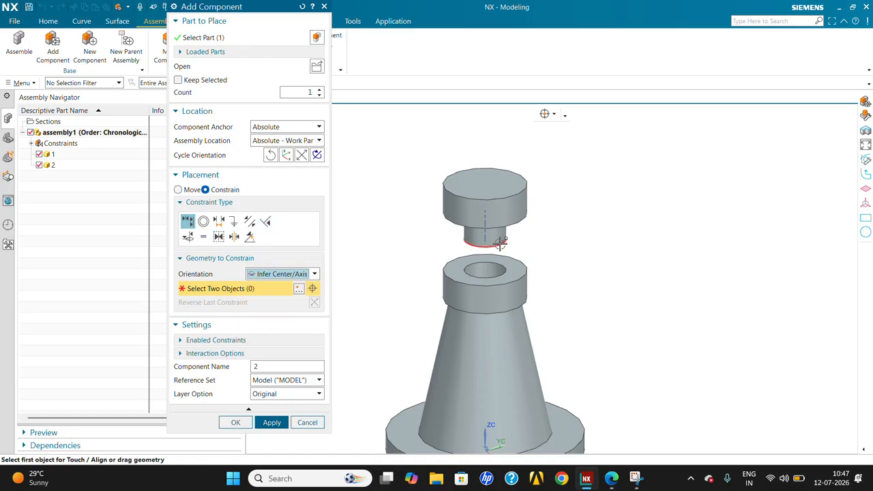
{"action": "scroll", "coordinate": [481, 236], "scroll_direction": "up", "scroll_amount": 2}
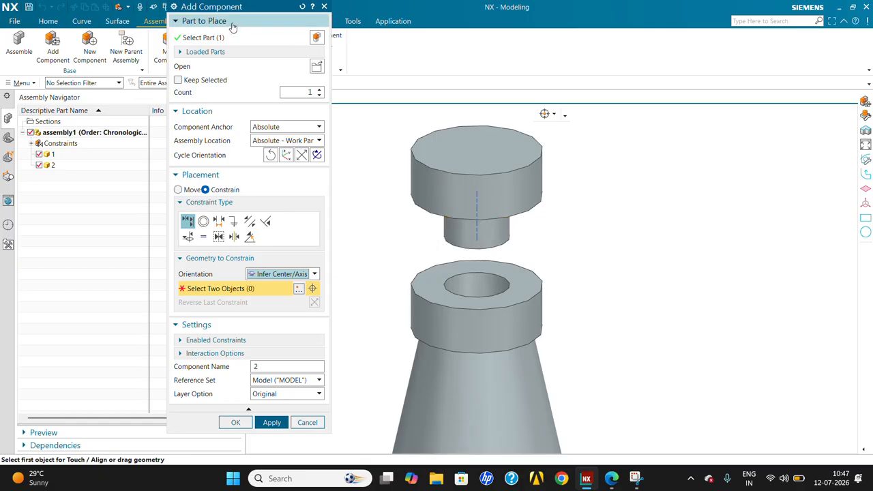
{"action": "left_click_drag", "start_coordinate": [248, 7], "coordinate": [352, 21]}
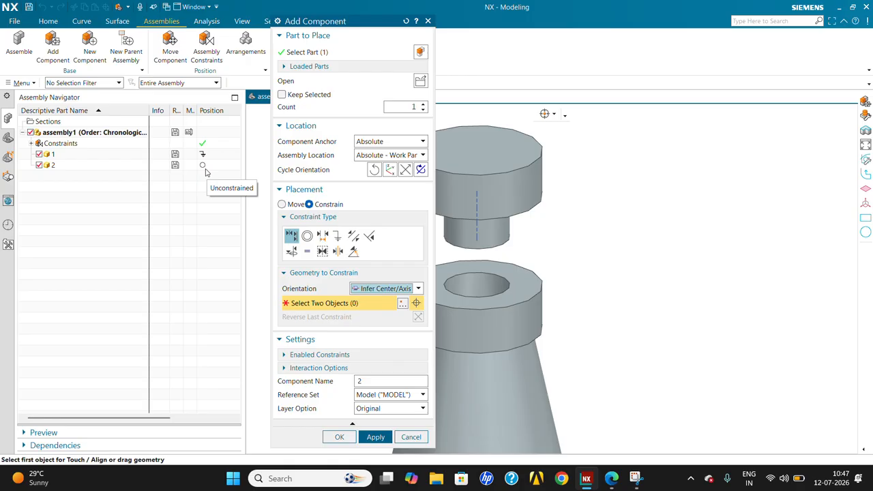
{"action": "scroll", "coordinate": [783, 253], "scroll_direction": "down", "scroll_amount": 2}
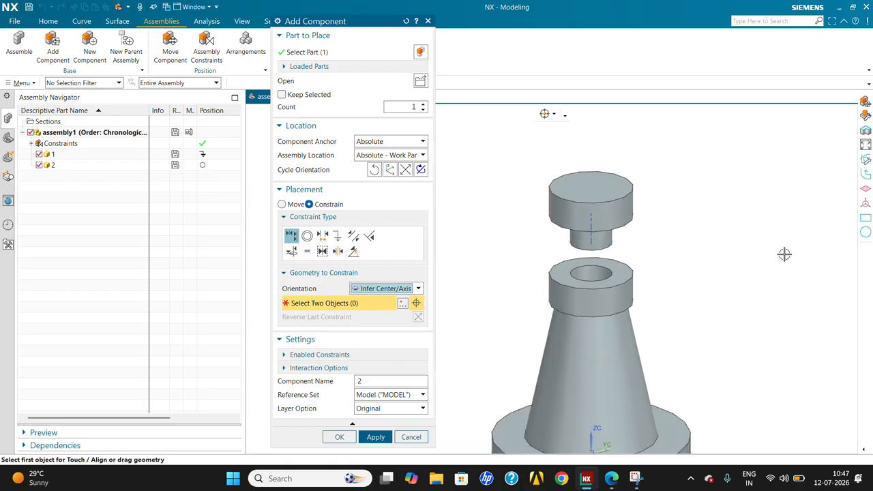
{"action": "scroll", "coordinate": [653, 250], "scroll_direction": "up", "scroll_amount": 2}
{"action": "left_click", "coordinate": [553, 217]}
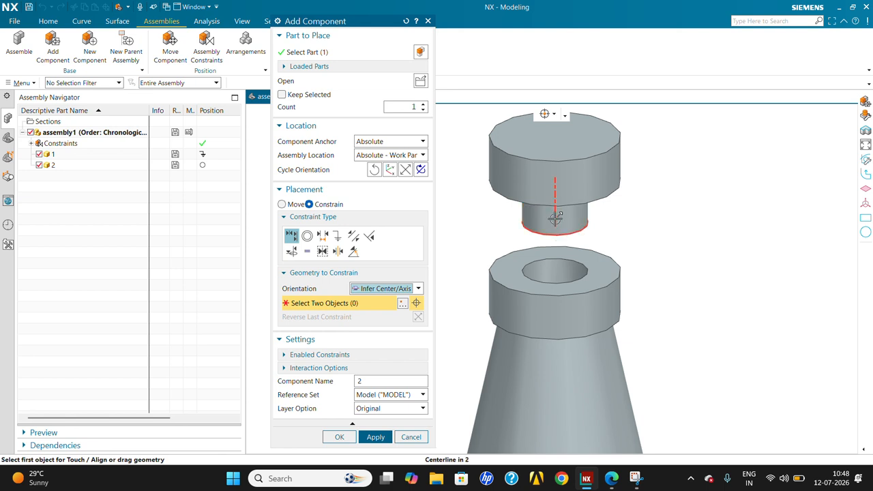
{"action": "left_click", "coordinate": [556, 311]}
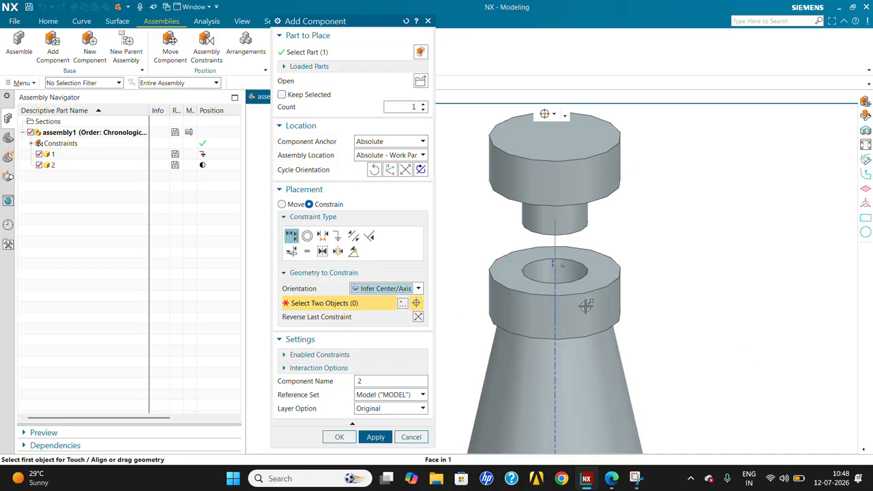
Add a Touch constraint between the underside of the plug's head and the body's upper face, and finish adding the component.
{"action": "middle_click_drag", "start_coordinate": [585, 302], "coordinate": [576, 298]}
{"action": "left_click", "coordinate": [382, 289]}
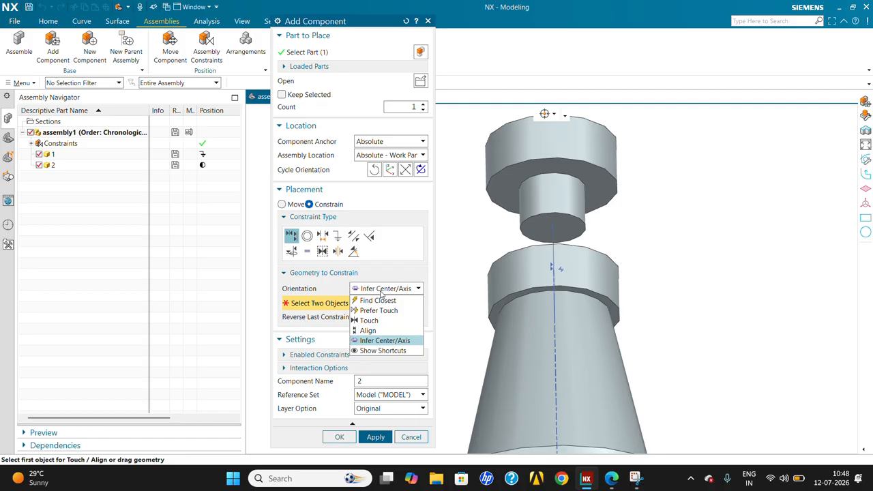
{"action": "left_click", "coordinate": [372, 310]}
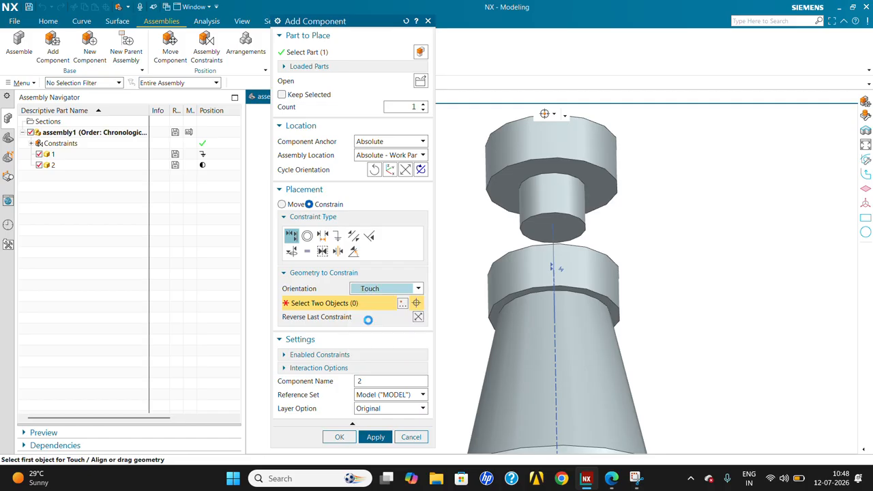
{"action": "left_click", "coordinate": [604, 195]}
{"action": "middle_click_drag", "start_coordinate": [605, 195], "coordinate": [599, 249]}
{"action": "left_click", "coordinate": [600, 254]}
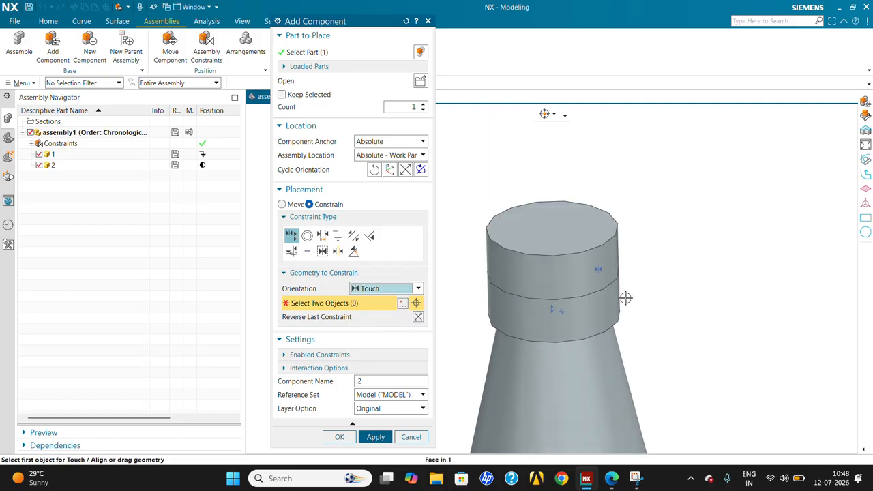
{"action": "left_click", "coordinate": [341, 436]}
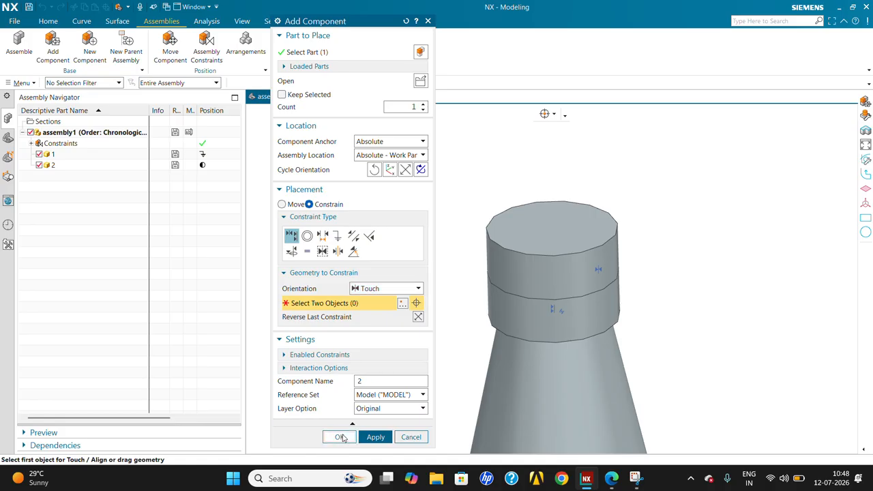
Replace the plug component's reference set with Entire Part.
{"action": "right_click", "coordinate": [556, 247]}
{"action": "mouse_move", "coordinate": [622, 315]}
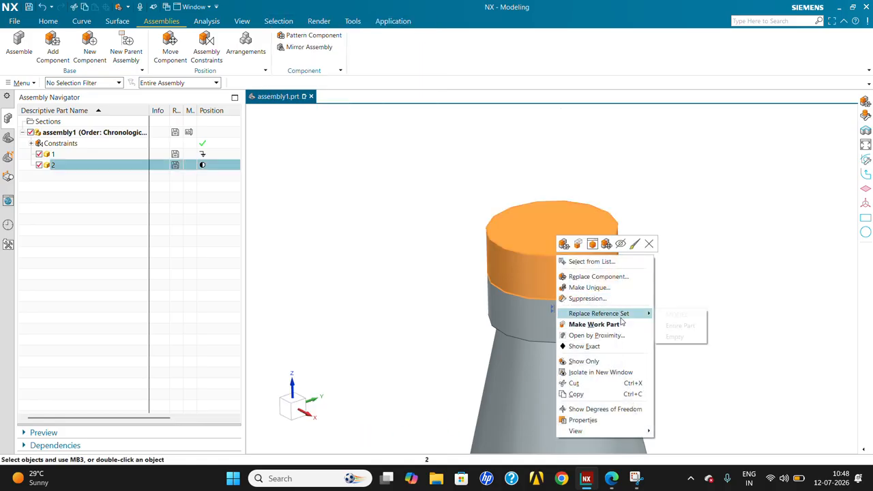
{"action": "left_click", "coordinate": [698, 329]}
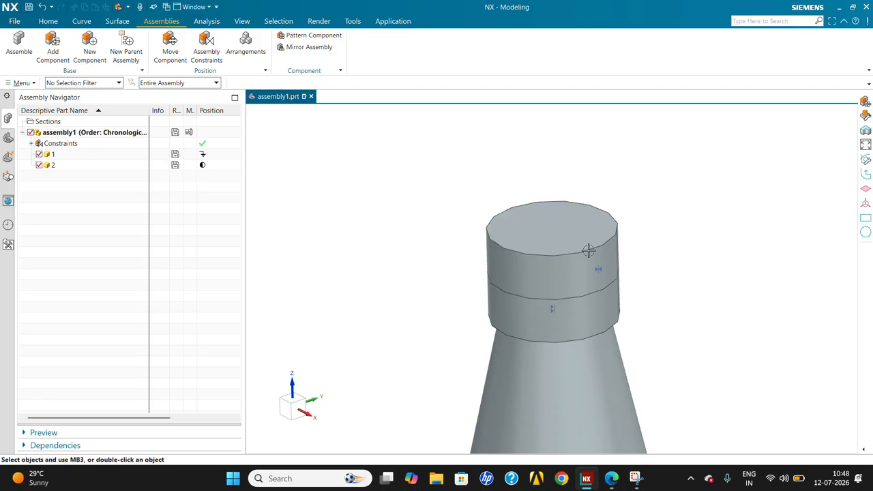
Open part 2 in its own window and examine where its datum coordinate system lies relative to the plug.
{"action": "left_click", "coordinate": [99, 168]}
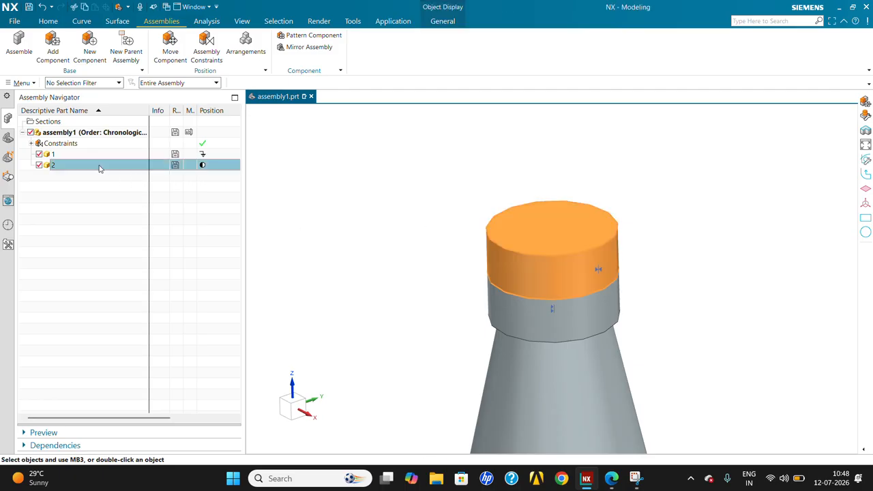
{"action": "right_click", "coordinate": [99, 168]}
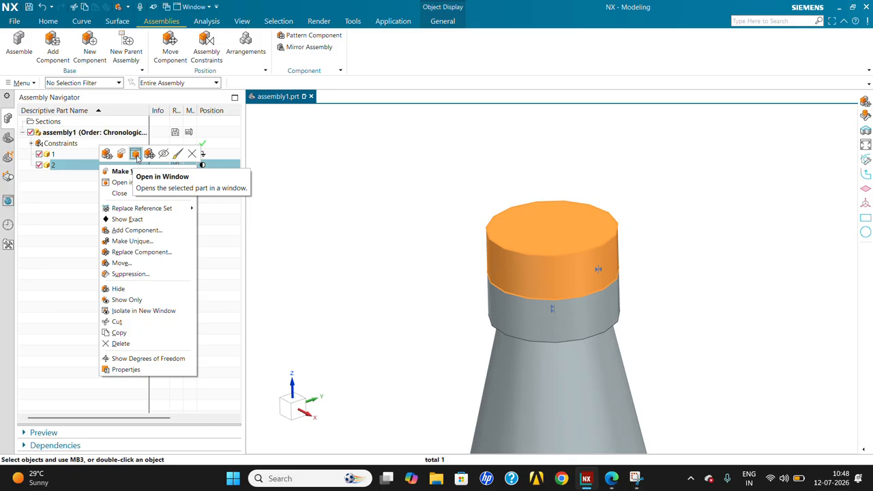
{"action": "left_click", "coordinate": [135, 154]}
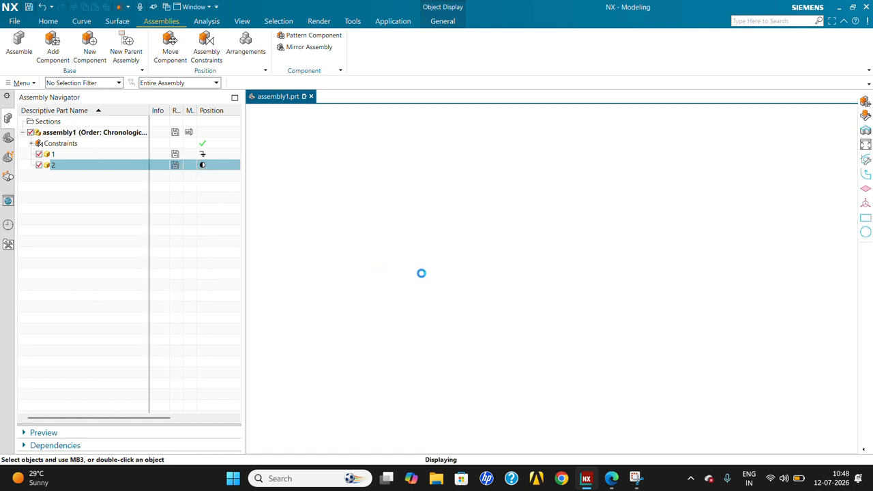
{"action": "left_click", "coordinate": [8, 137]}
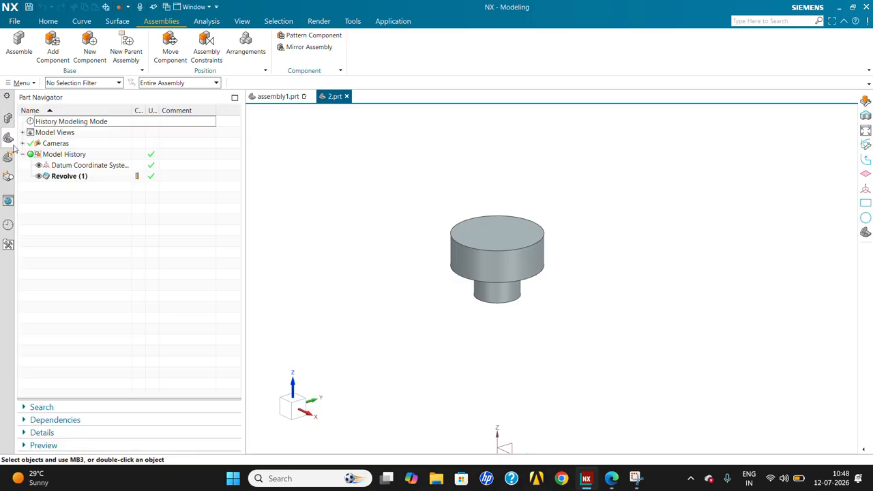
{"action": "left_click", "coordinate": [102, 166]}
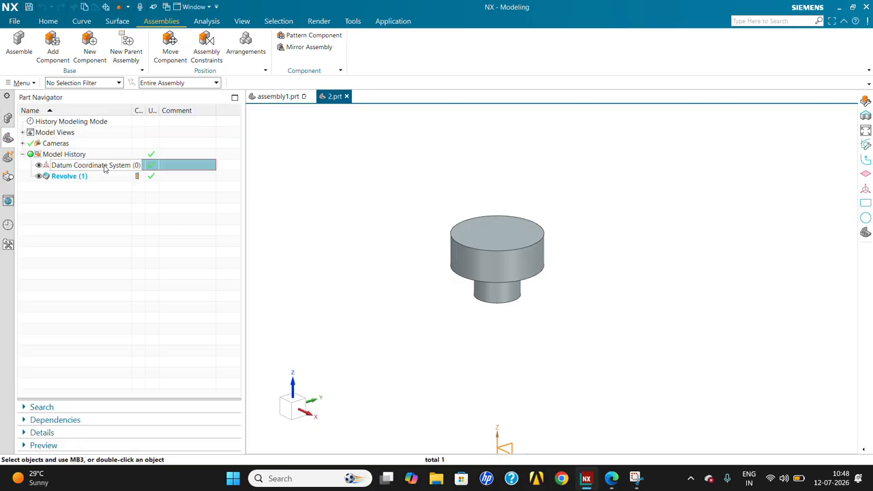
{"action": "scroll", "coordinate": [418, 205], "scroll_direction": "down", "scroll_amount": 2}
{"action": "scroll", "coordinate": [441, 371], "scroll_direction": "up", "scroll_amount": 2}
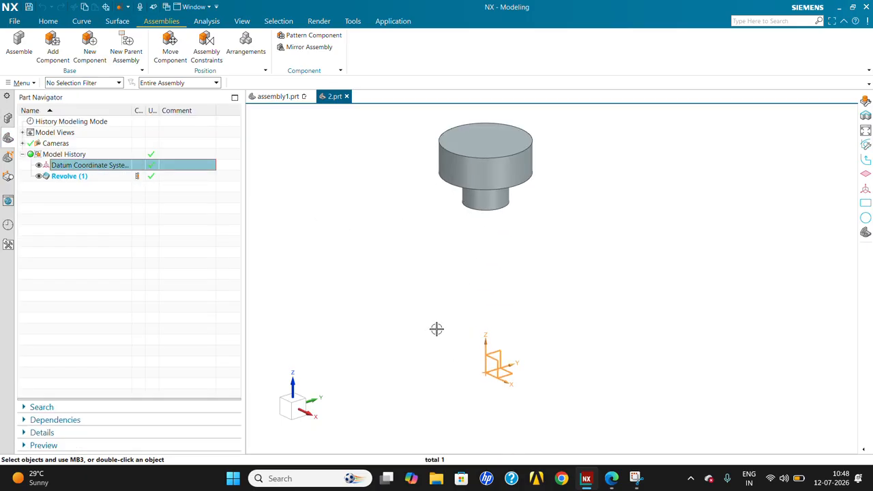
{"action": "key", "text": "Escape"}
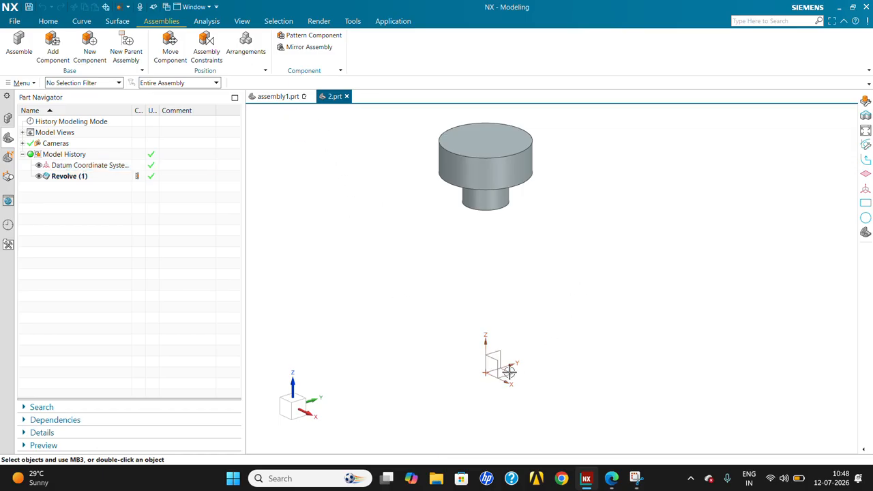
Return to assembly1 and check the reference set options of component 2 and its datum coordinate system in the assembly.
{"action": "left_click", "coordinate": [276, 96]}
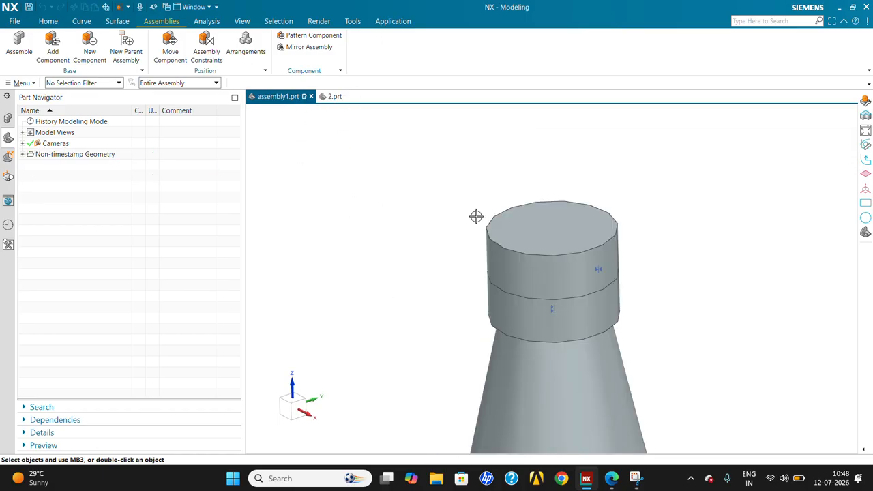
{"action": "scroll", "coordinate": [476, 216], "scroll_direction": "down", "scroll_amount": 3}
{"action": "scroll", "coordinate": [506, 288], "scroll_direction": "up", "scroll_amount": 1}
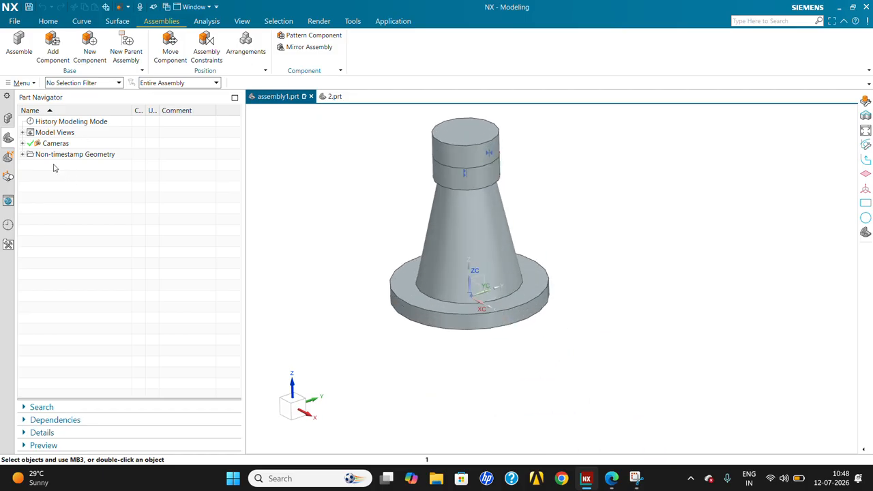
{"action": "left_click", "coordinate": [9, 118]}
{"action": "left_click", "coordinate": [55, 155]}
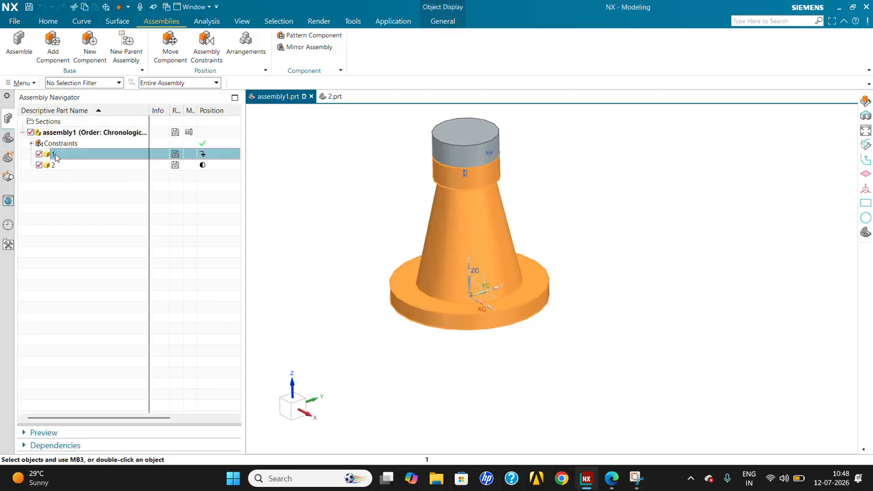
{"action": "left_click", "coordinate": [58, 167]}
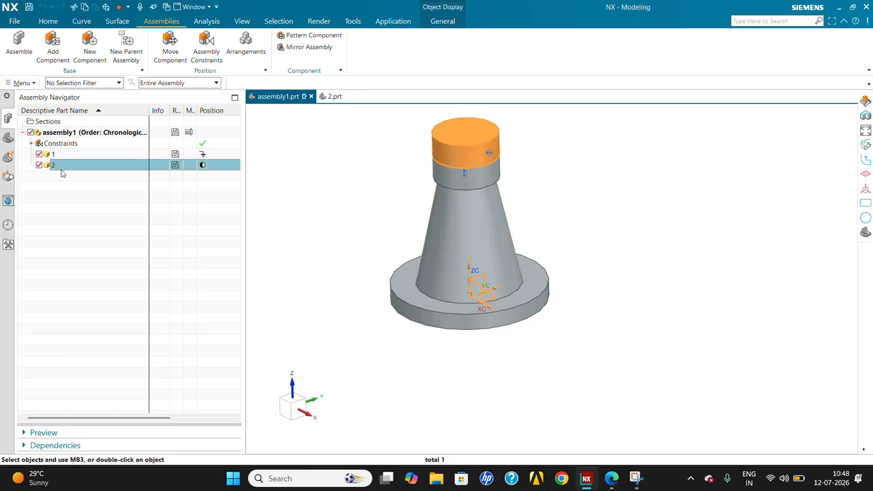
{"action": "right_click", "coordinate": [60, 167]}
{"action": "mouse_move", "coordinate": [136, 213]}
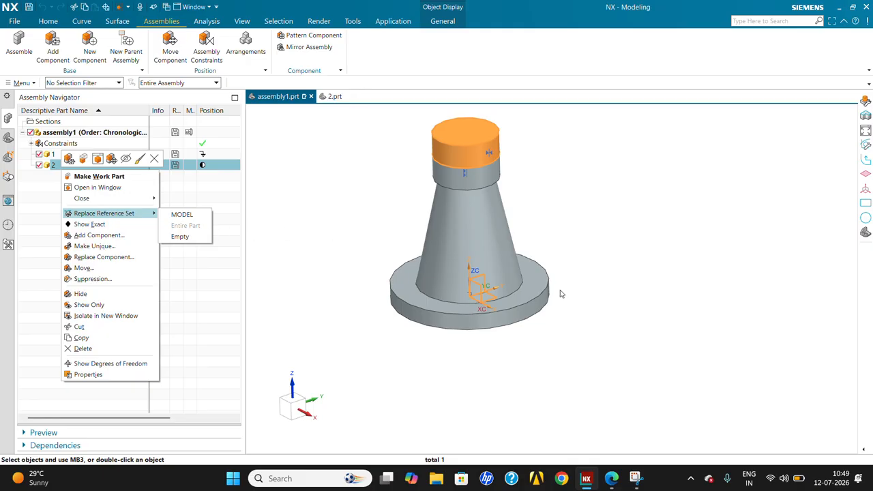
{"action": "left_click", "coordinate": [333, 192]}
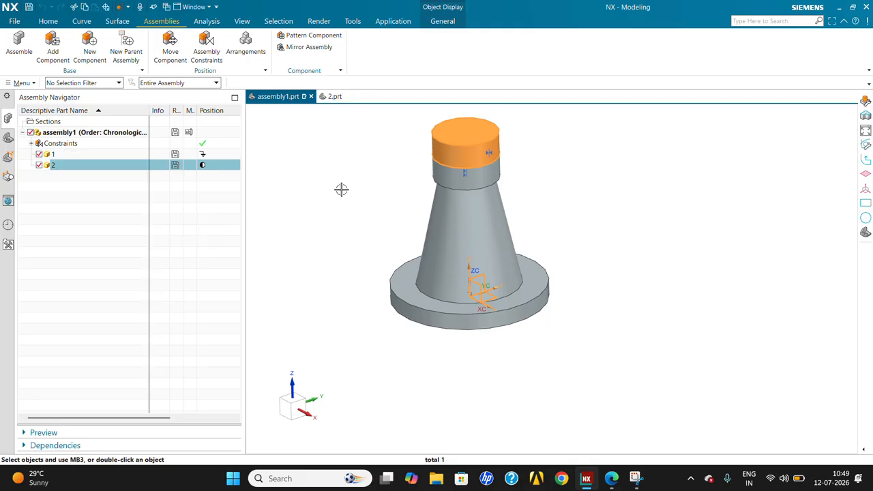
{"action": "key", "text": "Escape"}
{"action": "scroll", "coordinate": [501, 218], "scroll_direction": "up", "scroll_amount": 1}
{"action": "scroll", "coordinate": [495, 224], "scroll_direction": "down", "scroll_amount": 2}
{"action": "scroll", "coordinate": [424, 244], "scroll_direction": "up", "scroll_amount": 2}
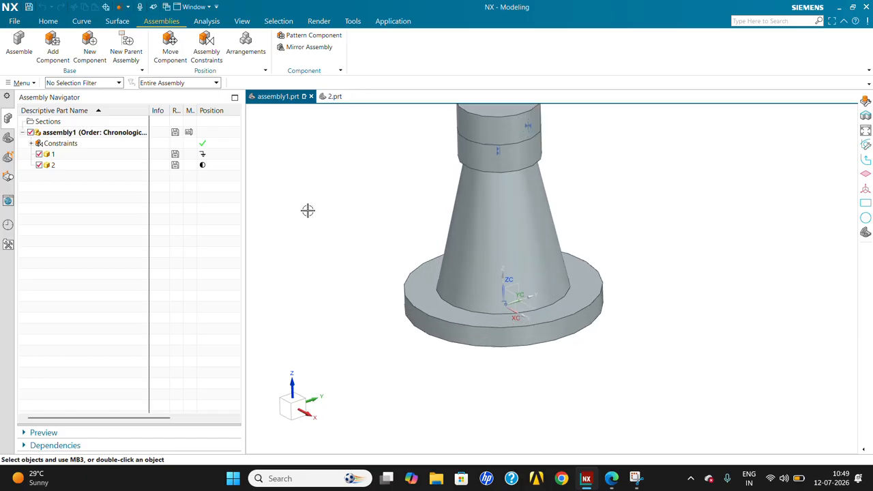
Replace the reference set of component 1 with Entire Part.
{"action": "right_click", "coordinate": [78, 155]}
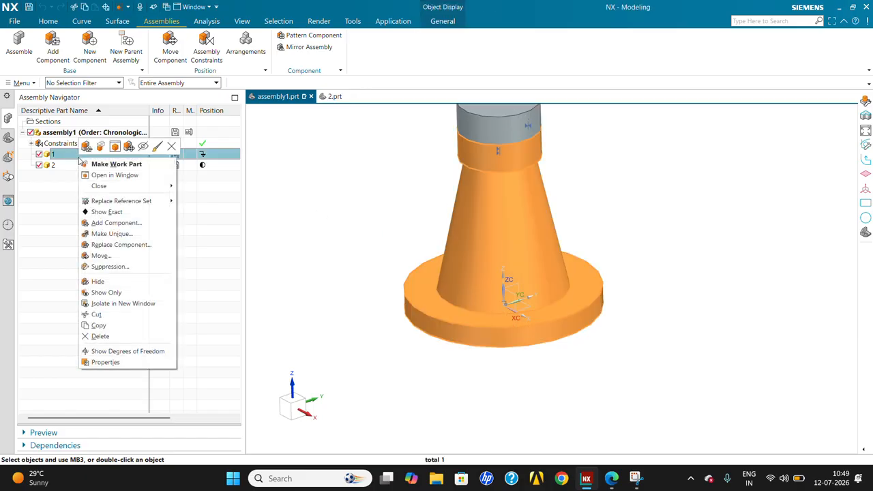
{"action": "mouse_move", "coordinate": [159, 204]}
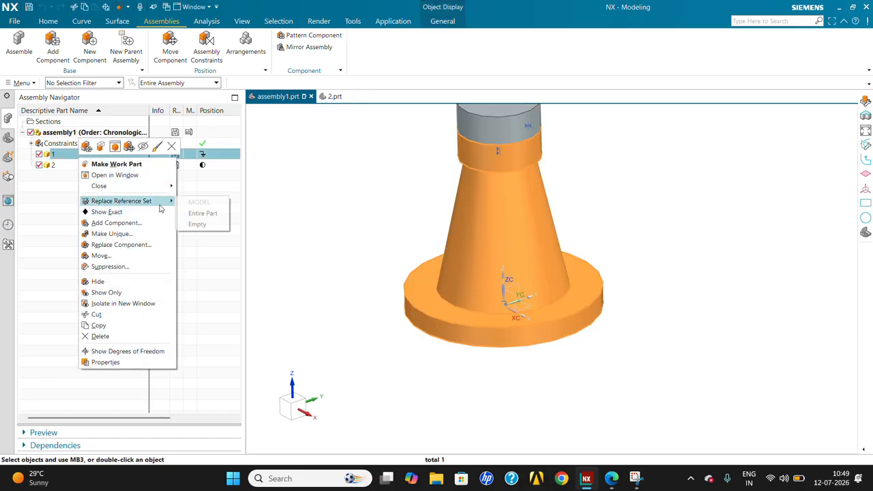
{"action": "left_click", "coordinate": [213, 216]}
{"action": "left_click", "coordinate": [278, 228]}
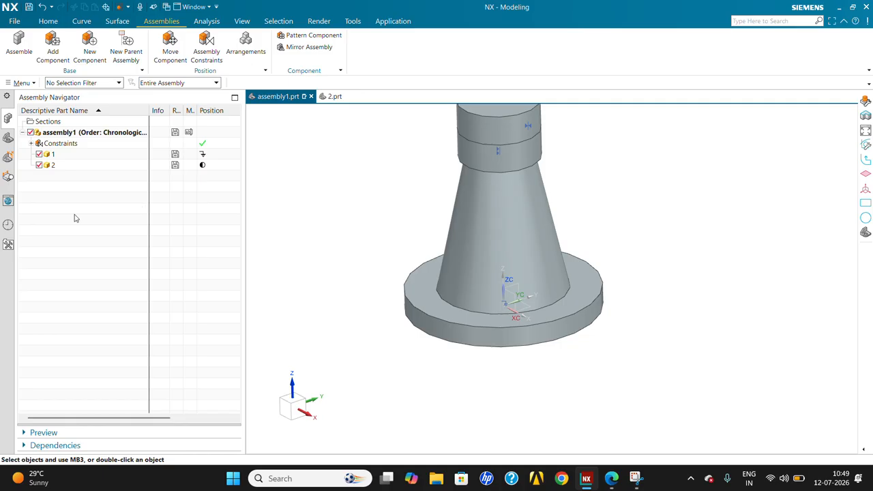
Rotate component 2 about the ZC axis with Dynamic motion, accept the move, and inspect the datum coordinate systems at the body's base.
{"action": "left_click", "coordinate": [68, 166]}
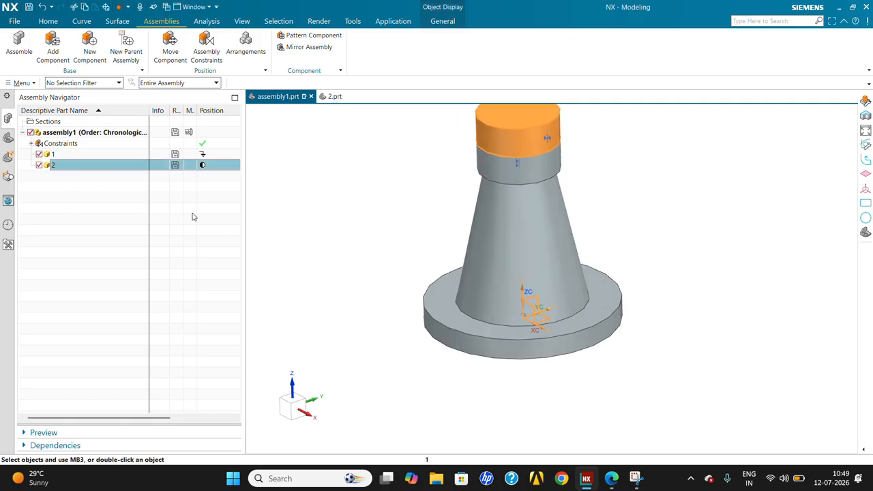
{"action": "right_click", "coordinate": [132, 169]}
{"action": "left_click", "coordinate": [183, 156]}
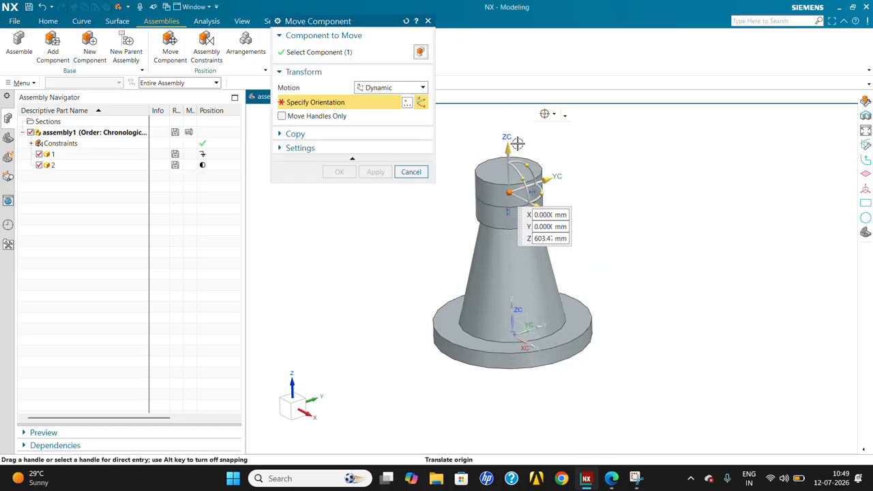
{"action": "scroll", "coordinate": [605, 189], "scroll_direction": "down", "scroll_amount": 1}
{"action": "scroll", "coordinate": [557, 200], "scroll_direction": "up", "scroll_amount": 2}
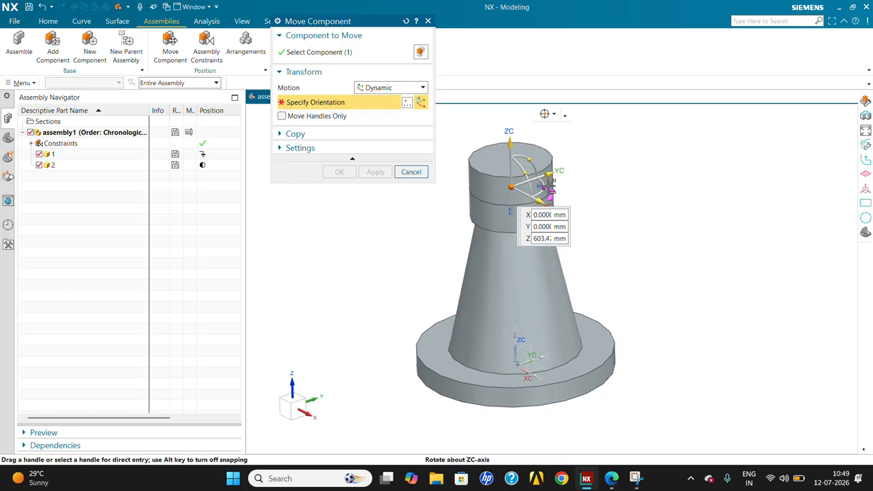
{"action": "left_click_drag", "start_coordinate": [551, 188], "coordinate": [539, 203]}
{"action": "scroll", "coordinate": [549, 376], "scroll_direction": "up", "scroll_amount": 4}
{"action": "mouse_move", "coordinate": [550, 375]}
{"action": "middle_mouse_down"}
{"action": "mouse_move", "coordinate": [579, 380]}
{"action": "mouse_move", "coordinate": [553, 384]}
{"action": "mouse_move", "coordinate": [552, 373]}
{"action": "middle_mouse_up"}
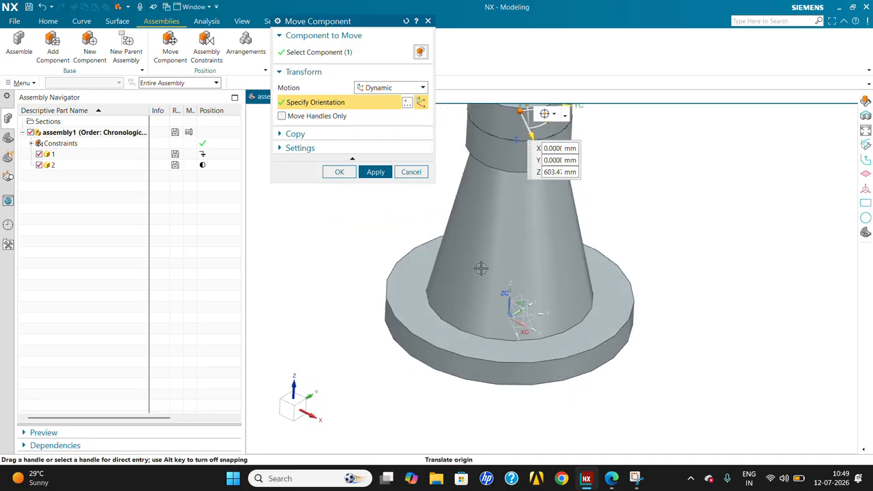
{"action": "left_click", "coordinate": [339, 172]}
{"action": "scroll", "coordinate": [545, 355], "scroll_direction": "up", "scroll_amount": 3}
{"action": "left_click", "coordinate": [531, 336]}
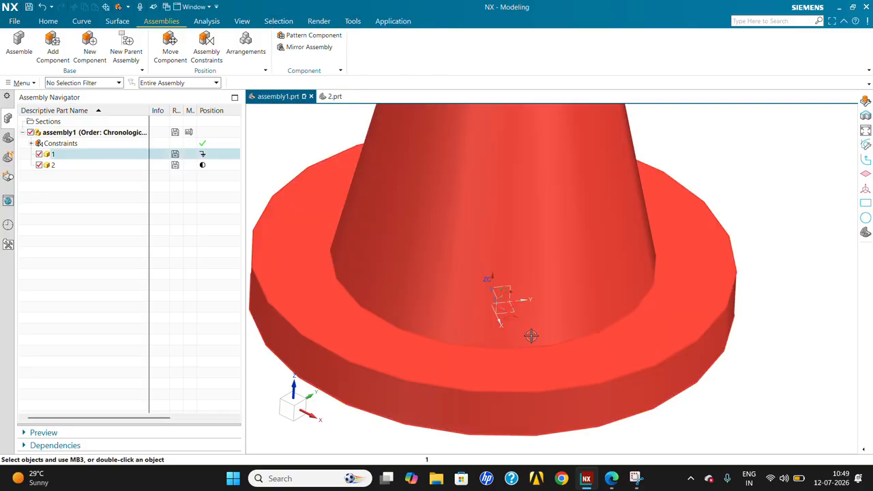
Add a Touch/Align constraint with Align orientation between the datum XZ planes of components 1 and 2.
{"action": "middle_click_drag", "start_coordinate": [531, 336], "coordinate": [505, 312]}
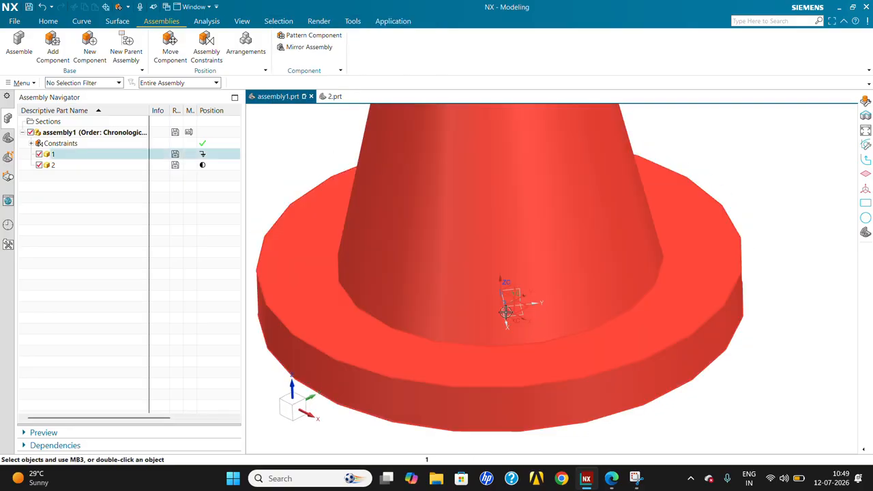
{"action": "key", "text": "Escape"}
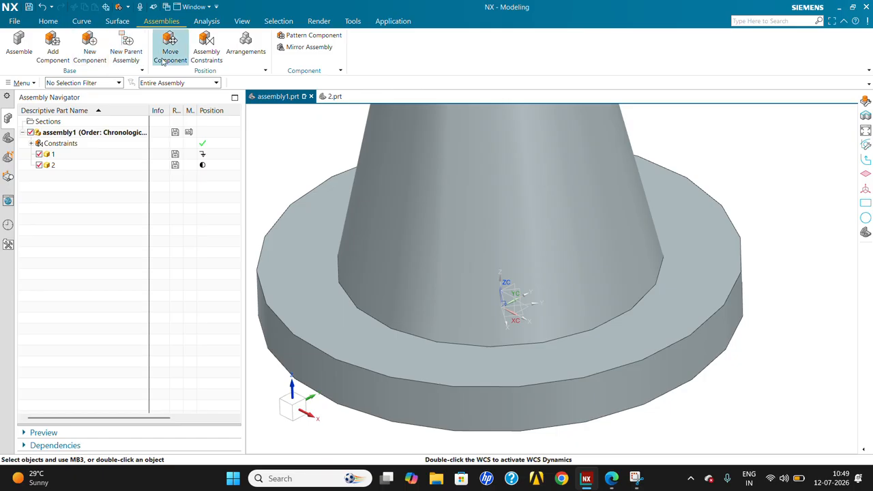
{"action": "left_click", "coordinate": [211, 58]}
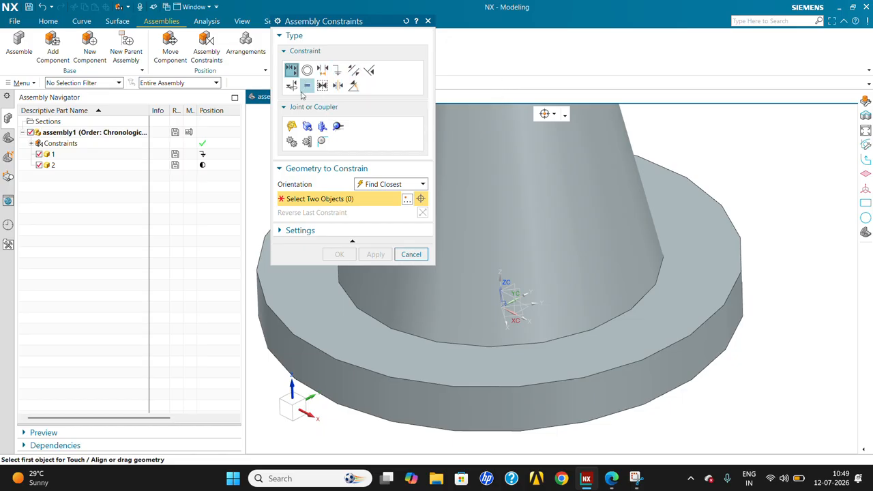
{"action": "left_click", "coordinate": [382, 185]}
{"action": "left_click", "coordinate": [379, 228]}
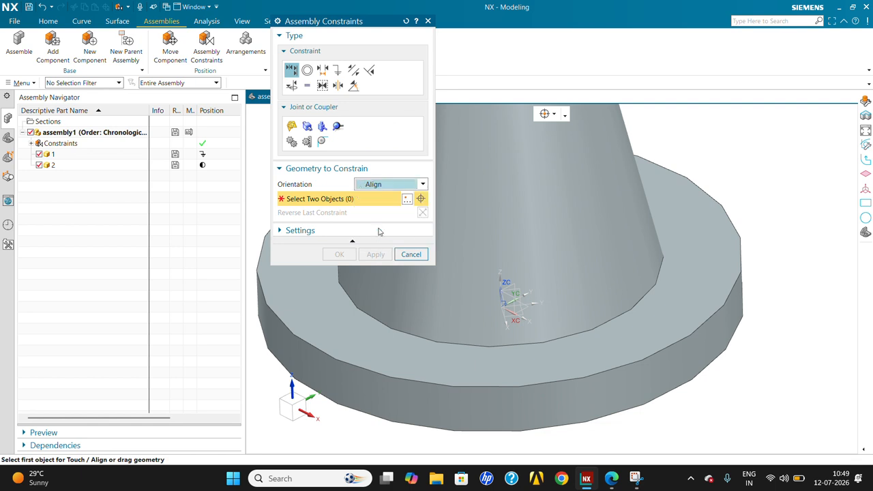
{"action": "scroll", "coordinate": [516, 326], "scroll_direction": "up", "scroll_amount": 2}
{"action": "middle_click_drag", "start_coordinate": [514, 324], "coordinate": [518, 321]}
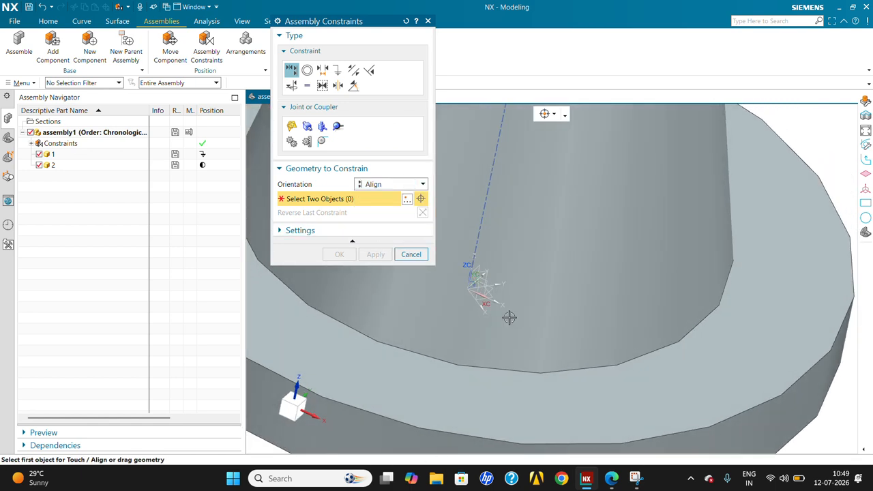
{"action": "left_click", "coordinate": [484, 280]}
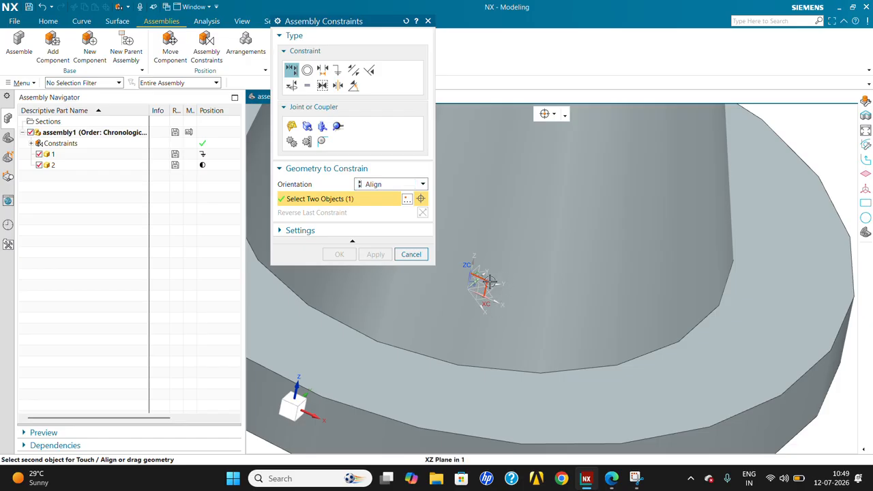
{"action": "left_click", "coordinate": [476, 285]}
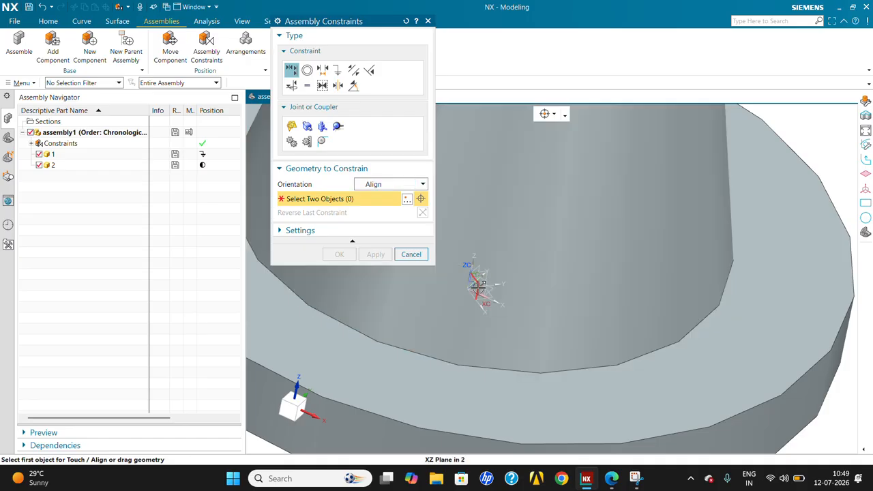
{"action": "left_click", "coordinate": [479, 287]}
{"action": "left_click", "coordinate": [476, 285]}
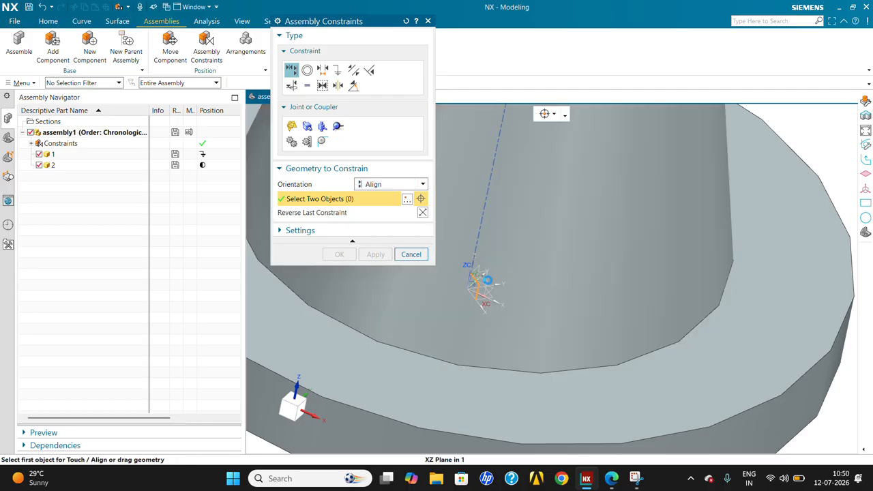
{"action": "left_click", "coordinate": [348, 258]}
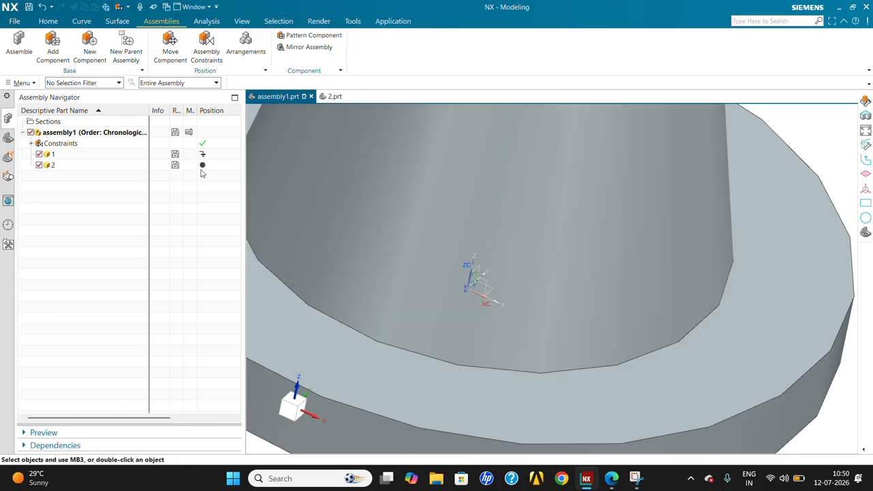
Check the constraint status of components 1 and 2 in the assembly structure.
{"action": "left_click", "coordinate": [202, 167]}
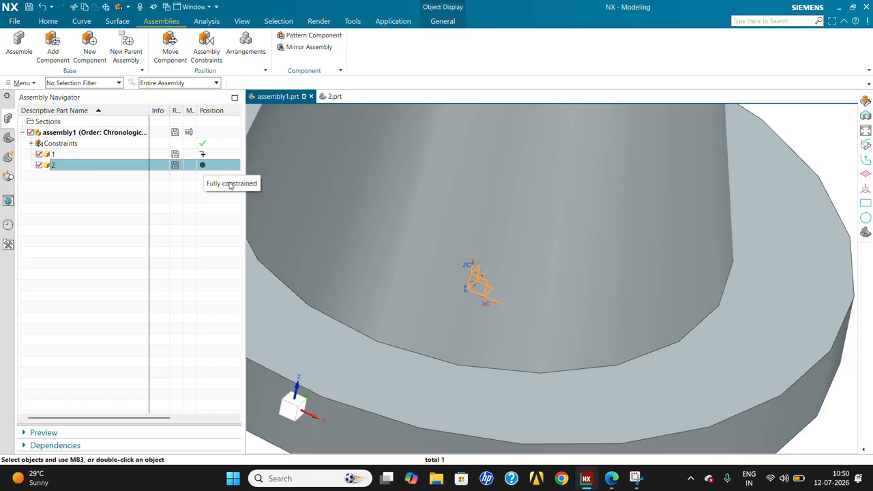
{"action": "scroll", "coordinate": [643, 335], "scroll_direction": "down", "scroll_amount": 7}
{"action": "scroll", "coordinate": [594, 244], "scroll_direction": "up", "scroll_amount": 2}
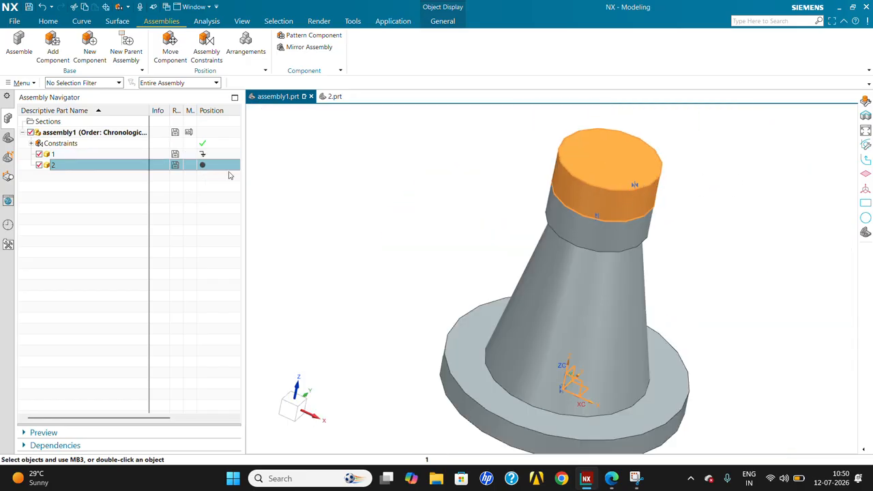
{"action": "right_click", "coordinate": [198, 168]}
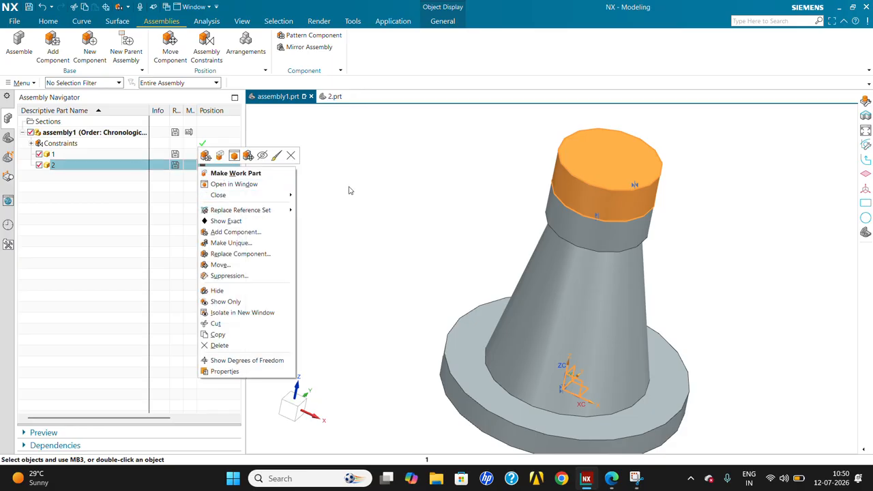
{"action": "left_click", "coordinate": [463, 183]}
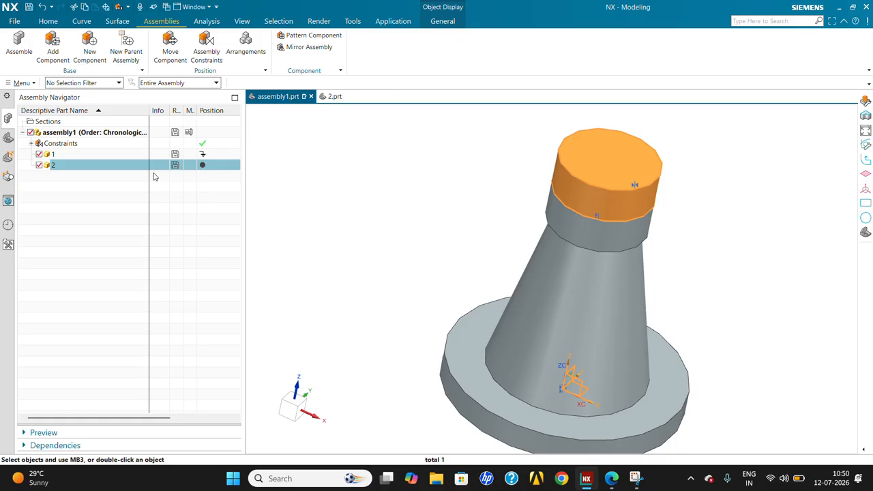
{"action": "left_click", "coordinate": [209, 156]}
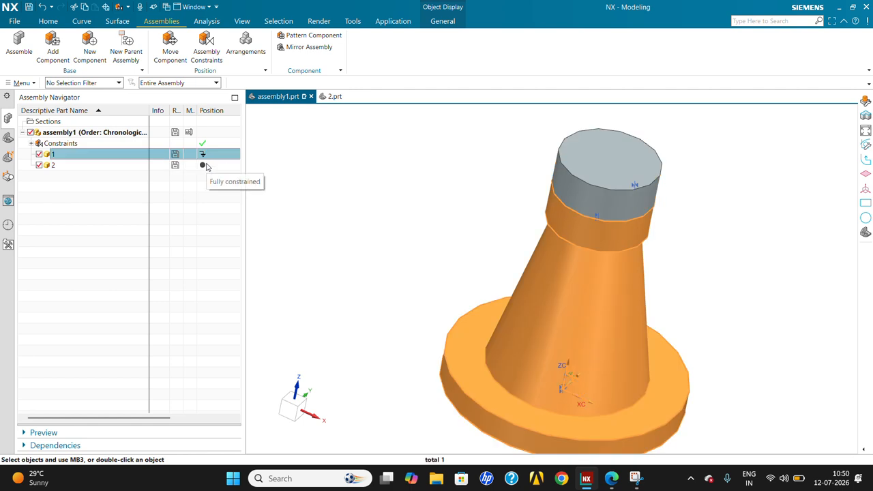
{"action": "left_click", "coordinate": [210, 169]}
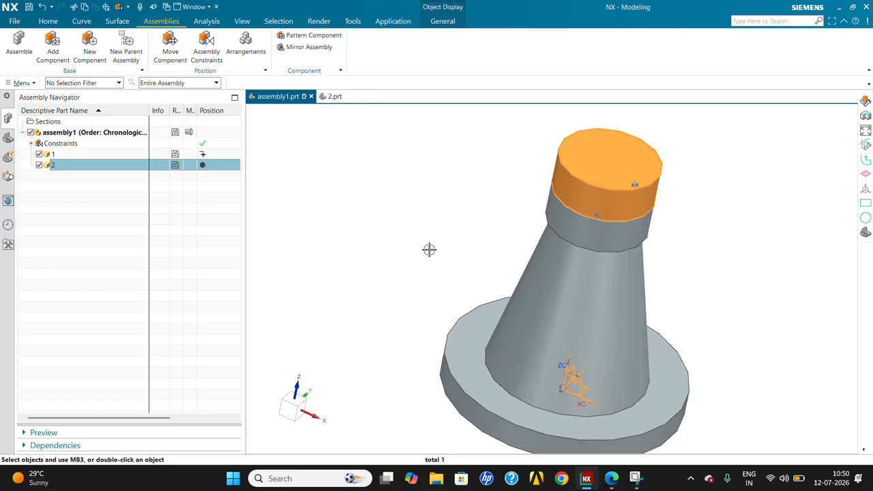
Replace the reference set of component 2 with MODEL.
{"action": "right_click", "coordinate": [129, 165]}
{"action": "mouse_move", "coordinate": [212, 203]}
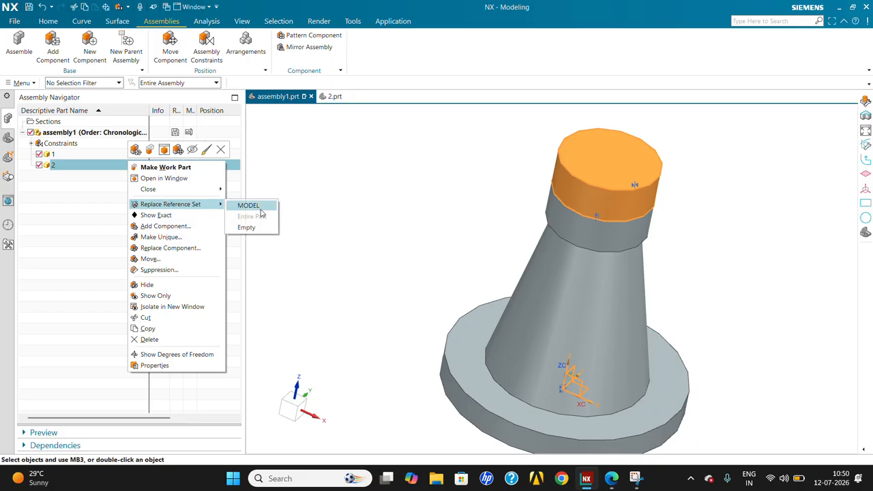
{"action": "left_click", "coordinate": [260, 206]}
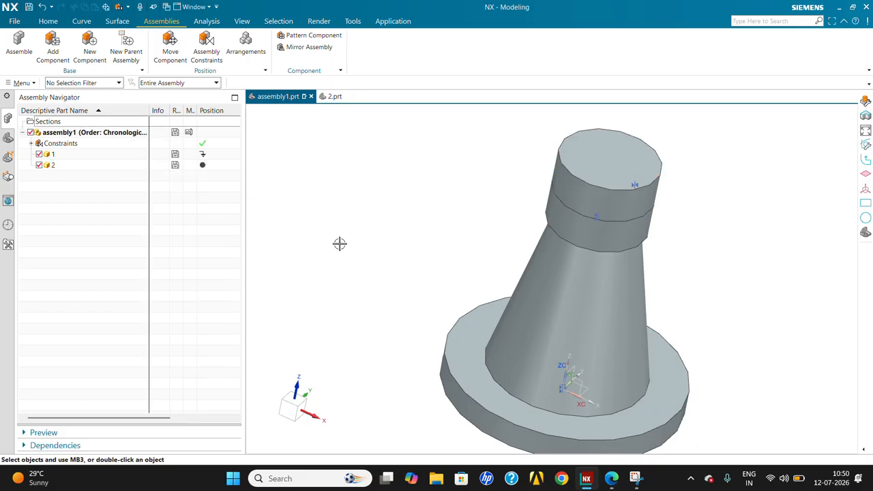
{"action": "middle_click_drag", "start_coordinate": [339, 243], "coordinate": [324, 234]}
{"action": "left_click", "coordinate": [100, 154]}
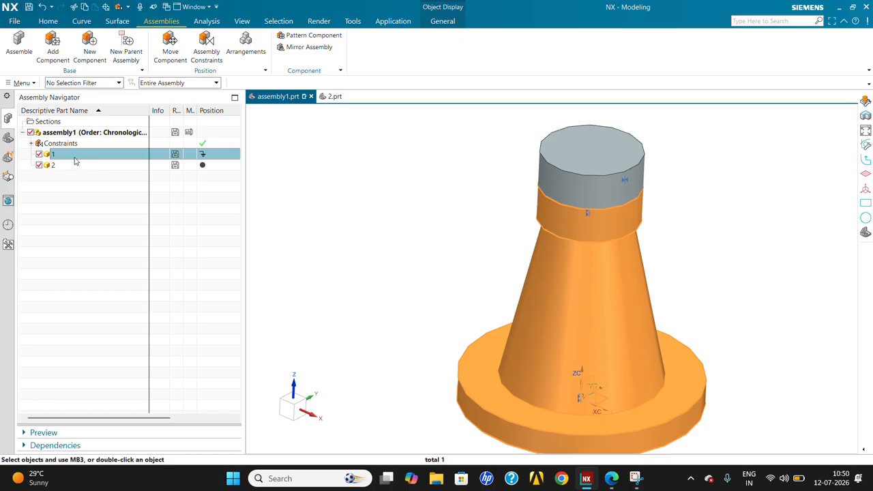
{"action": "left_click", "coordinate": [10, 140]}
{"action": "left_click", "coordinate": [8, 157]}
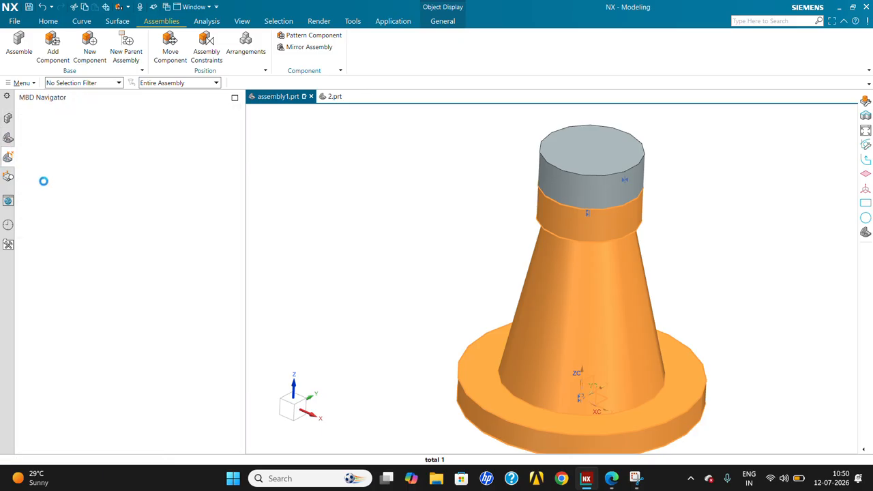
{"action": "left_click", "coordinate": [9, 120]}
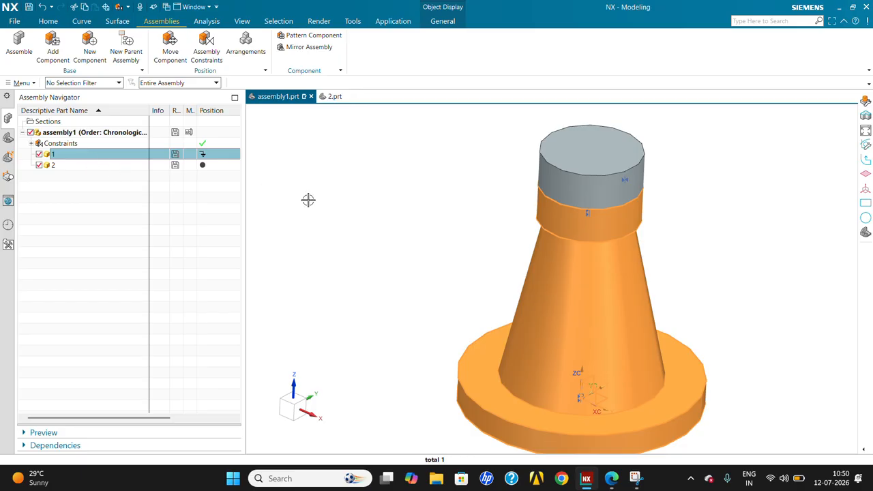
{"action": "key", "text": "Escape"}
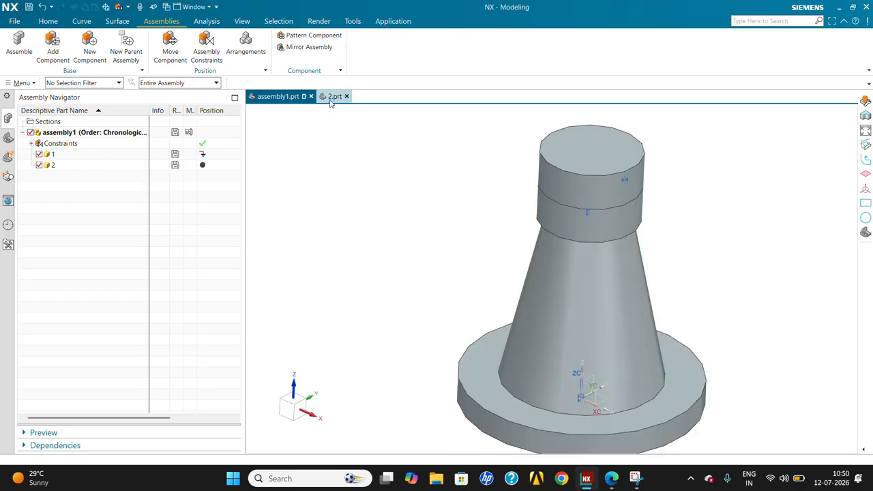
{"action": "mouse_move", "coordinate": [329, 103]}
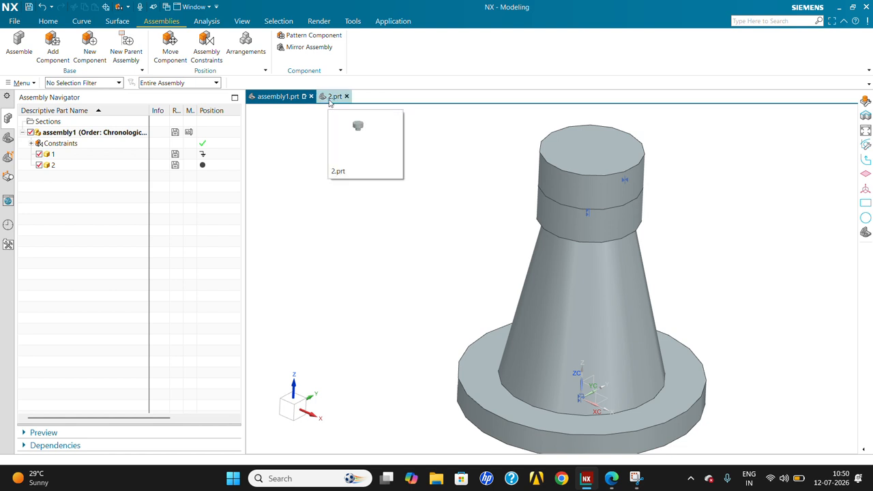
Open component 1 in its own window and show its model history.
{"action": "left_click", "coordinate": [63, 154]}
{"action": "right_click", "coordinate": [63, 154]}
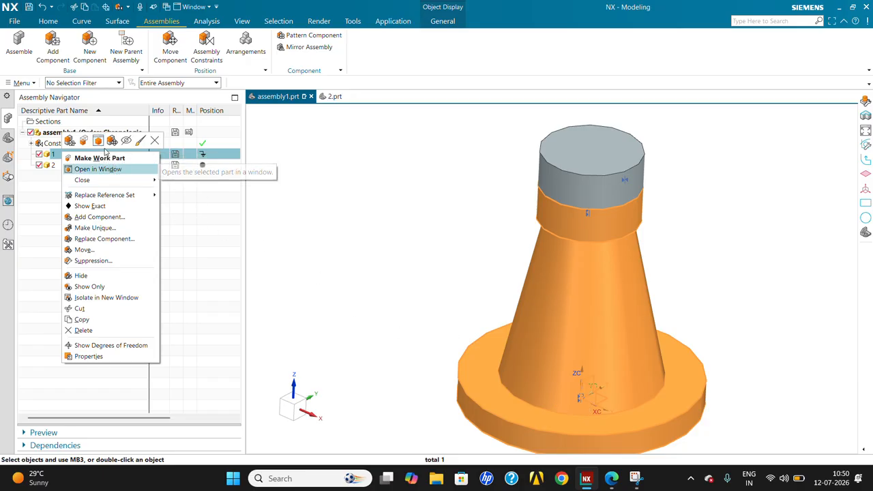
{"action": "left_click", "coordinate": [113, 170]}
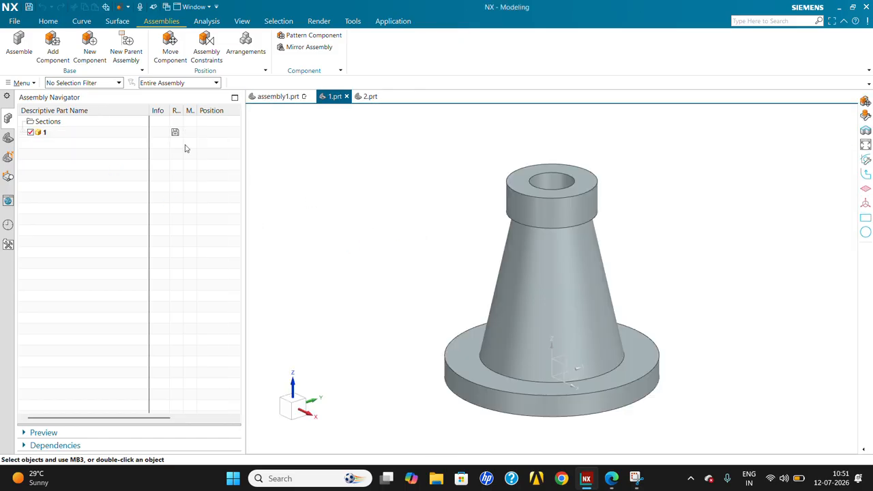
{"action": "left_click", "coordinate": [8, 137]}
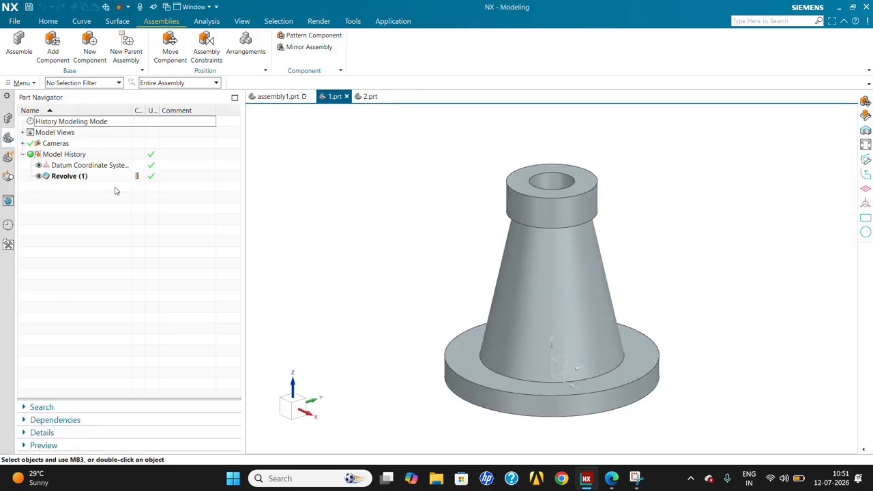
Move the datum coordinate system of part 1 to layer 1 and save the part.
{"action": "left_click", "coordinate": [96, 167]}
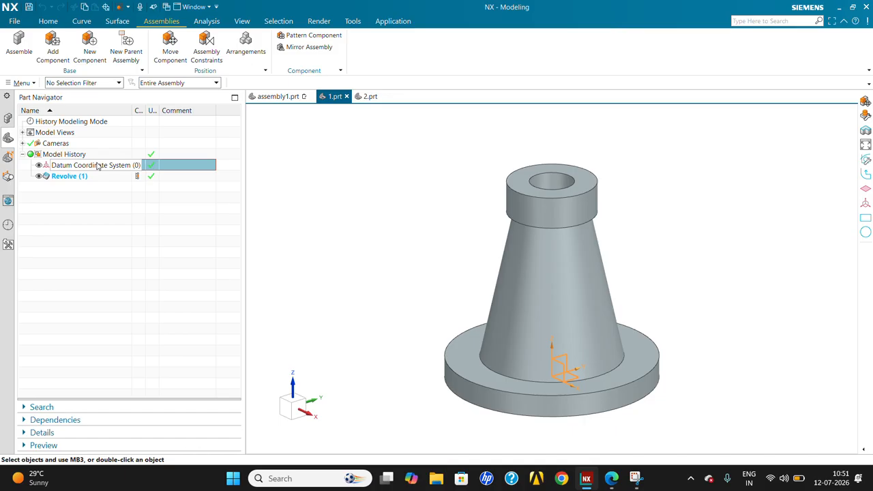
{"action": "key", "text": "ctrl+j"}
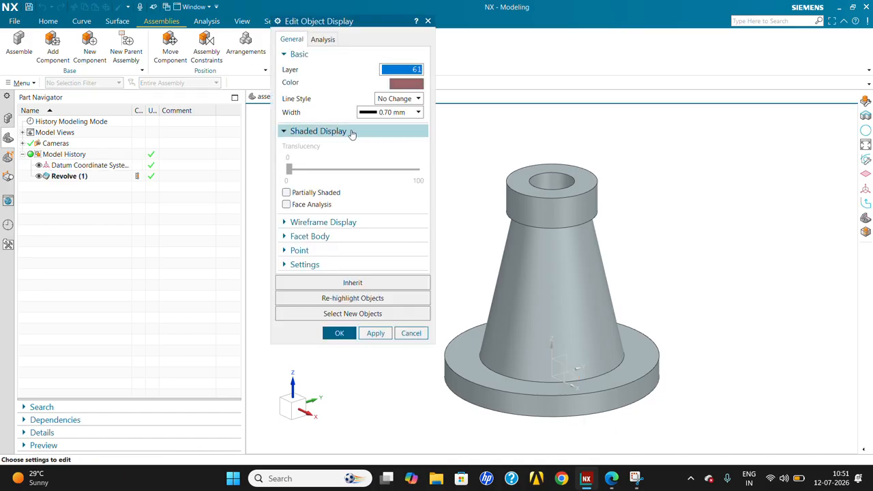
{"action": "type", "text": "1"}
{"action": "key", "text": "Return"}
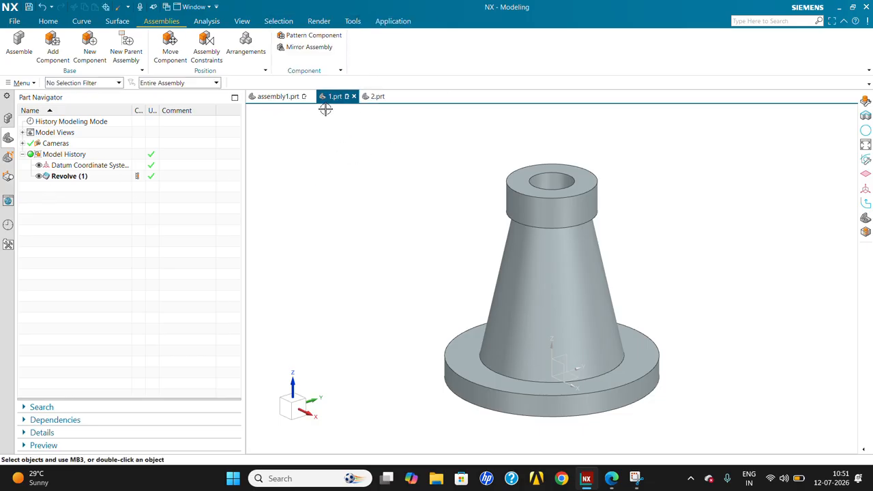
{"action": "left_click", "coordinate": [14, 21]}
{"action": "mouse_move", "coordinate": [41, 85]}
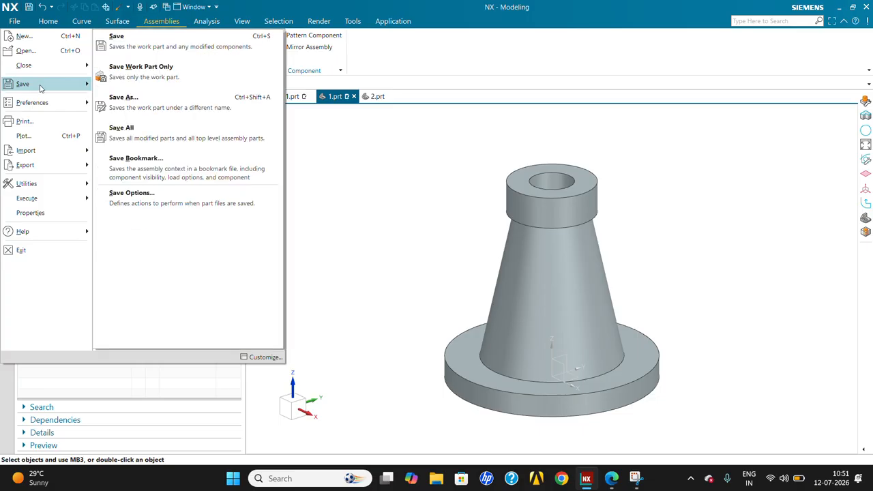
{"action": "left_click", "coordinate": [137, 116]}
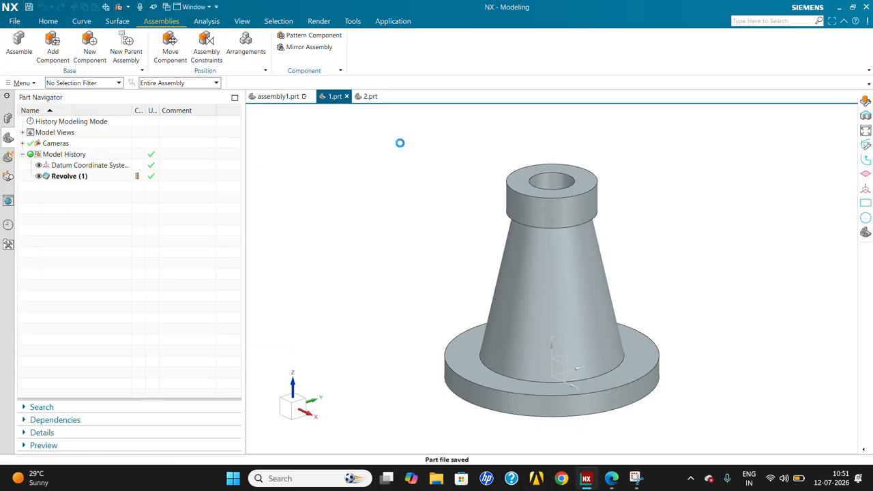
In part 2, move the datum coordinate system to layer 3, save only that part, and return to assembly1.
{"action": "left_click", "coordinate": [370, 96]}
{"action": "left_click", "coordinate": [98, 164]}
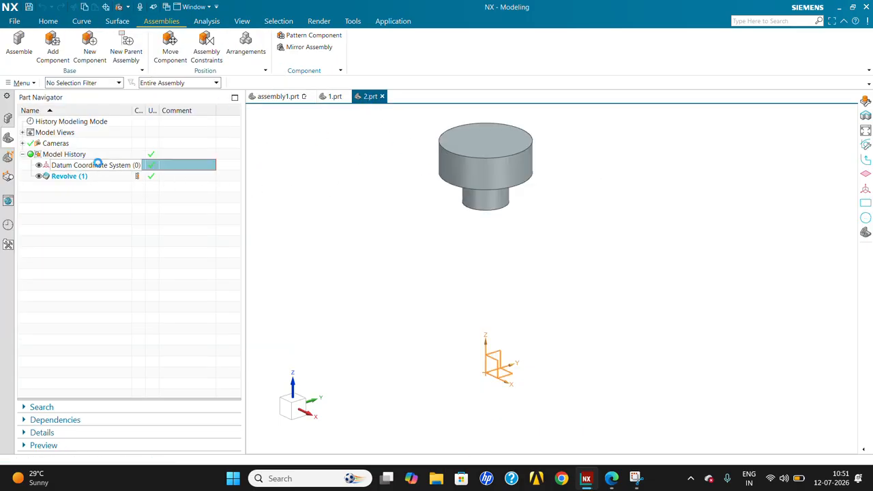
{"action": "key", "text": "ctrl+j"}
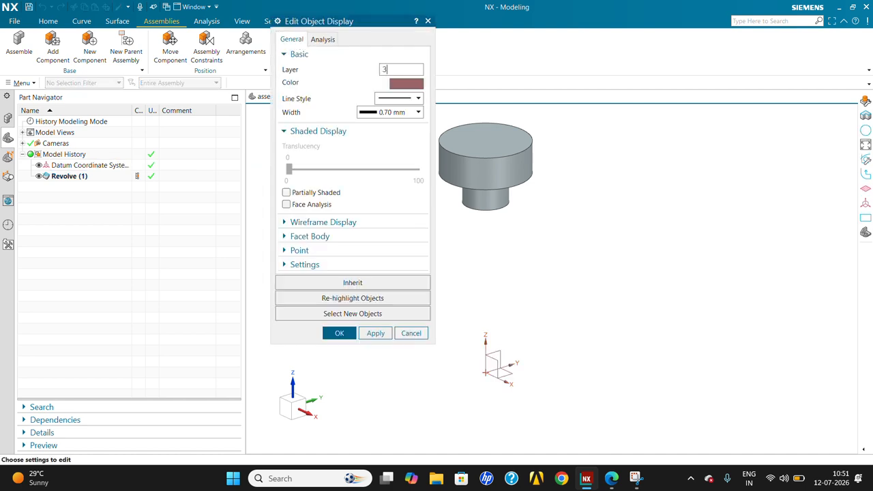
{"action": "key", "text": "Return"}
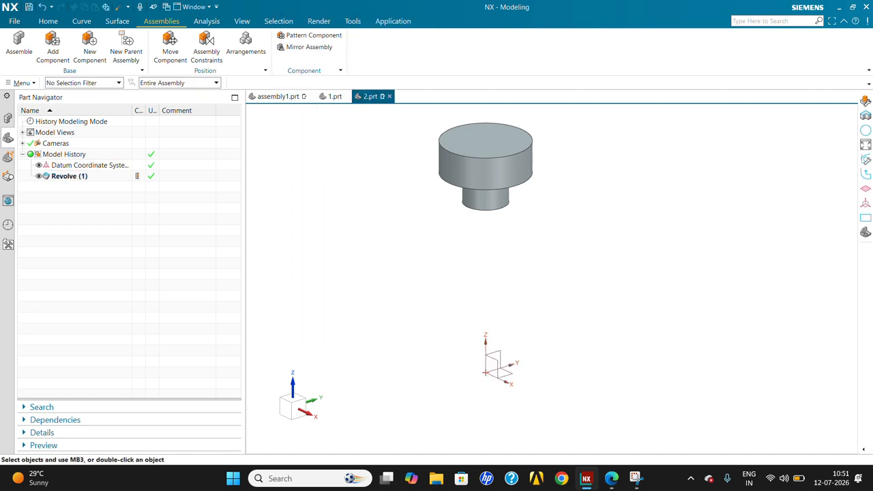
{"action": "left_click", "coordinate": [14, 21]}
{"action": "mouse_move", "coordinate": [27, 84]}
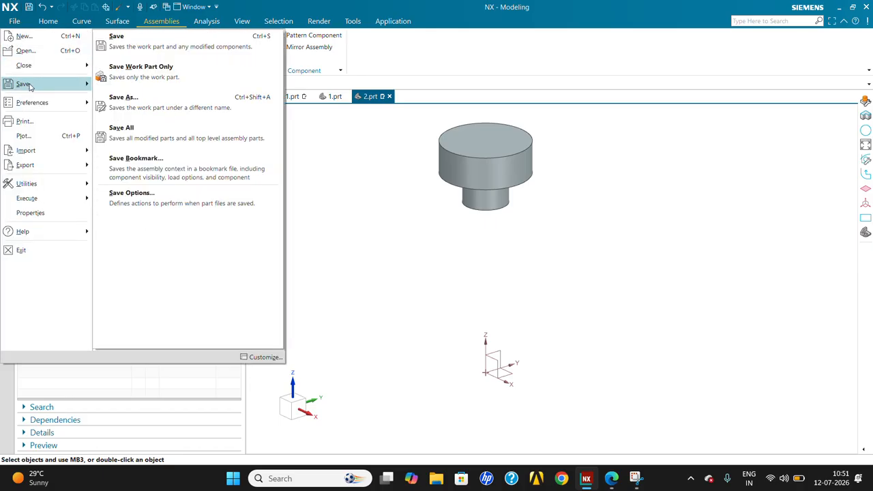
{"action": "left_click", "coordinate": [162, 77]}
{"action": "left_click", "coordinate": [286, 97]}
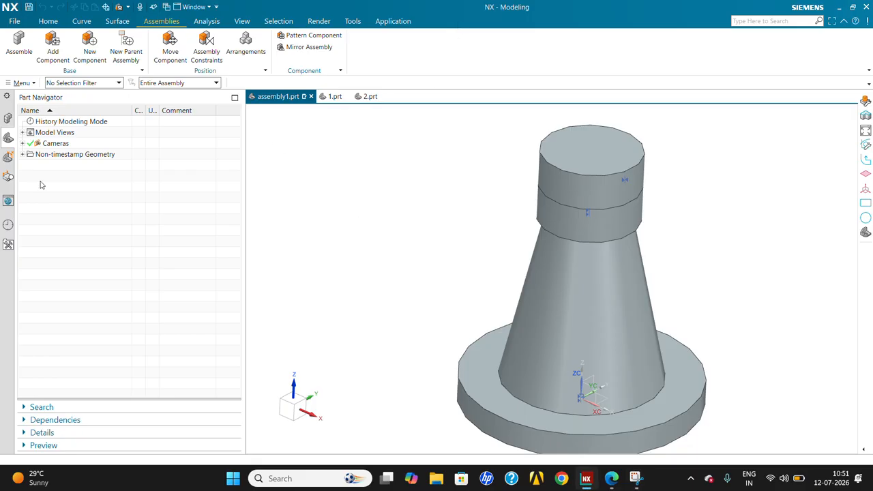
Make layer 3 invisible in the assembly's Trimetric view and apply the layer visibility change.
{"action": "left_click", "coordinate": [22, 82]}
{"action": "mouse_move", "coordinate": [27, 139]}
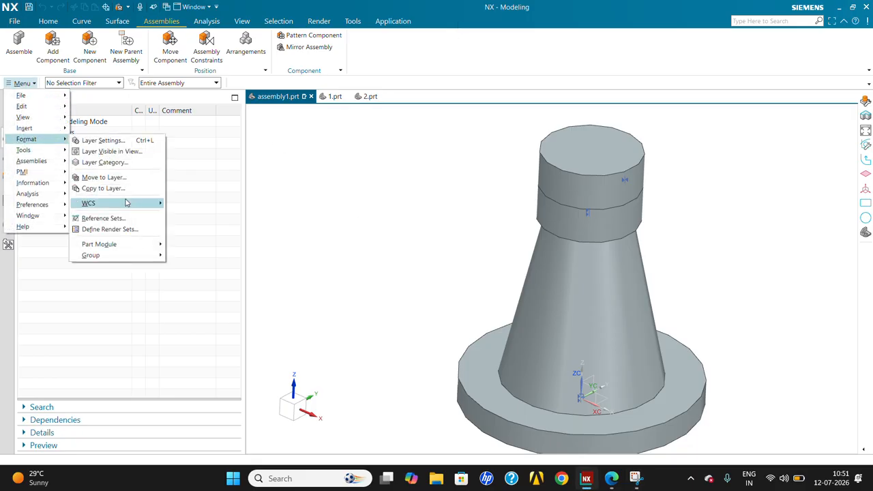
{"action": "left_click", "coordinate": [120, 151]}
{"action": "left_click", "coordinate": [337, 162]}
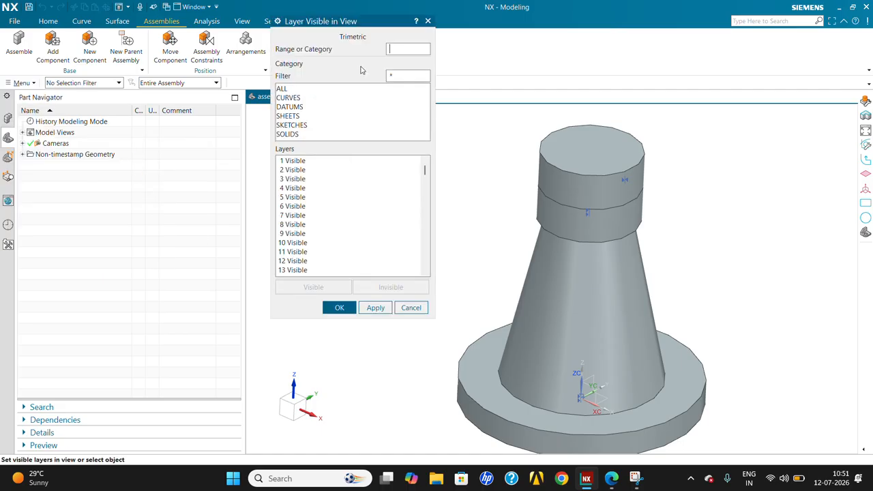
{"action": "type", "text": "3"}
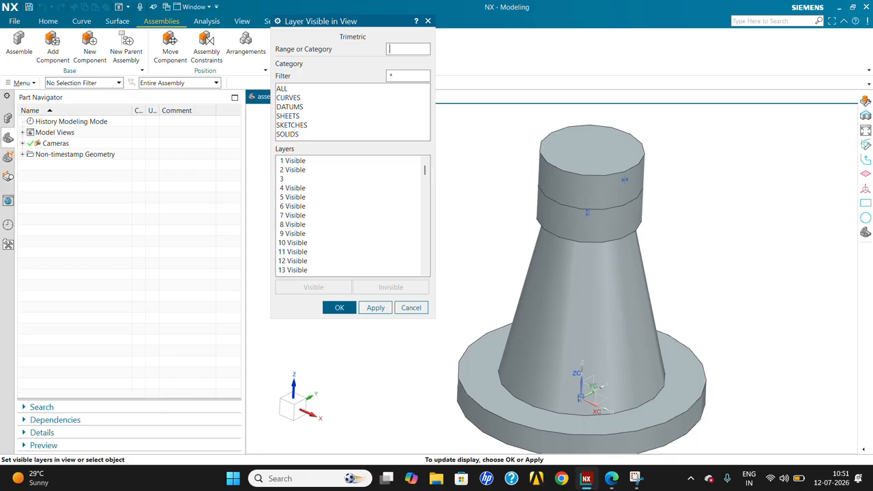
{"action": "left_click", "coordinate": [298, 188]}
{"action": "left_click", "coordinate": [291, 179]}
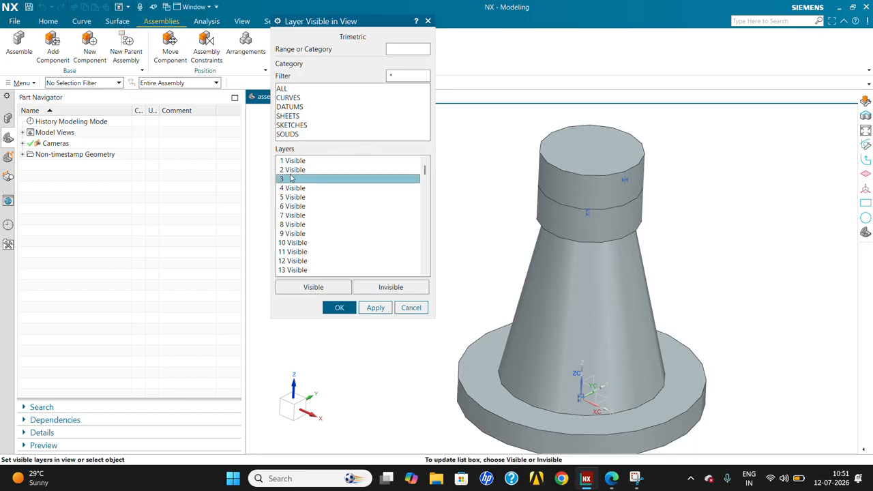
{"action": "left_click", "coordinate": [391, 287]}
{"action": "left_click", "coordinate": [381, 308]}
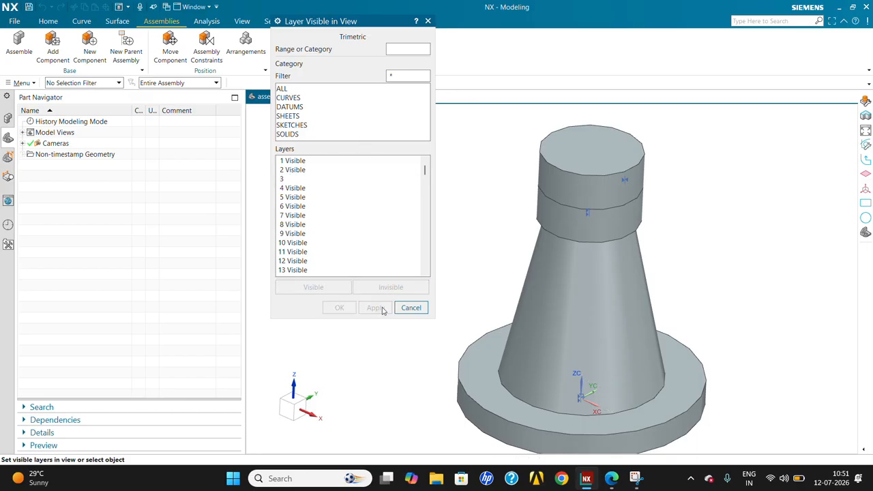
{"action": "left_click", "coordinate": [405, 308]}
{"action": "scroll", "coordinate": [568, 365], "scroll_direction": "up", "scroll_amount": 5}
{"action": "scroll", "coordinate": [538, 332], "scroll_direction": "down", "scroll_amount": 5}
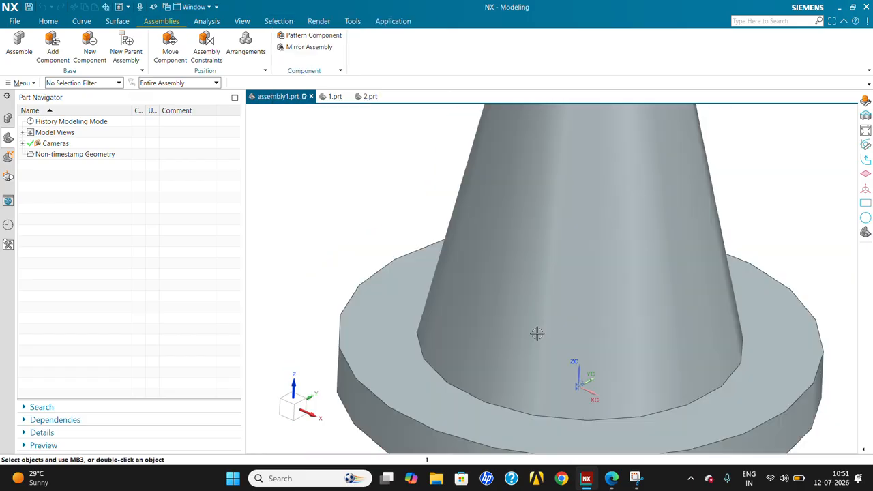
Turn off the display of constraints and suppressed constraints in the graphics window, and fit the assembly in view.
{"action": "left_click", "coordinate": [8, 117]}
{"action": "right_click", "coordinate": [99, 143]}
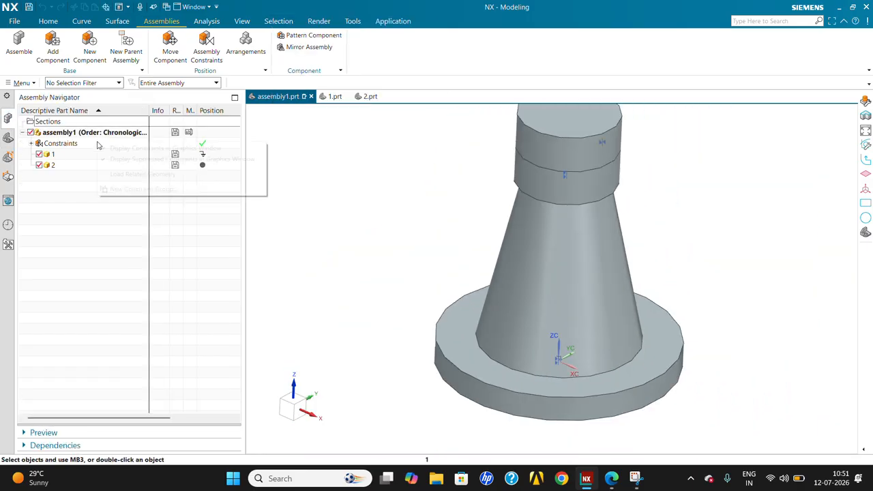
{"action": "left_click", "coordinate": [168, 150]}
{"action": "right_click", "coordinate": [131, 147]}
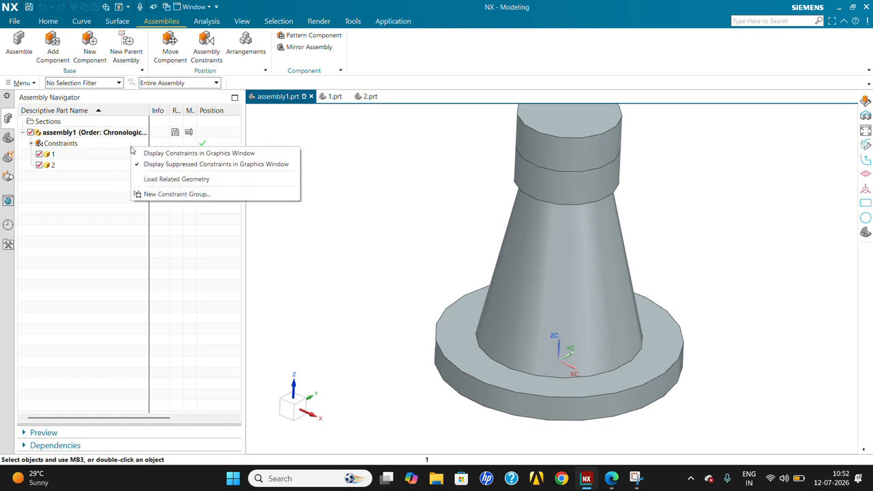
{"action": "left_click", "coordinate": [158, 167]}
{"action": "right_click", "coordinate": [357, 169]}
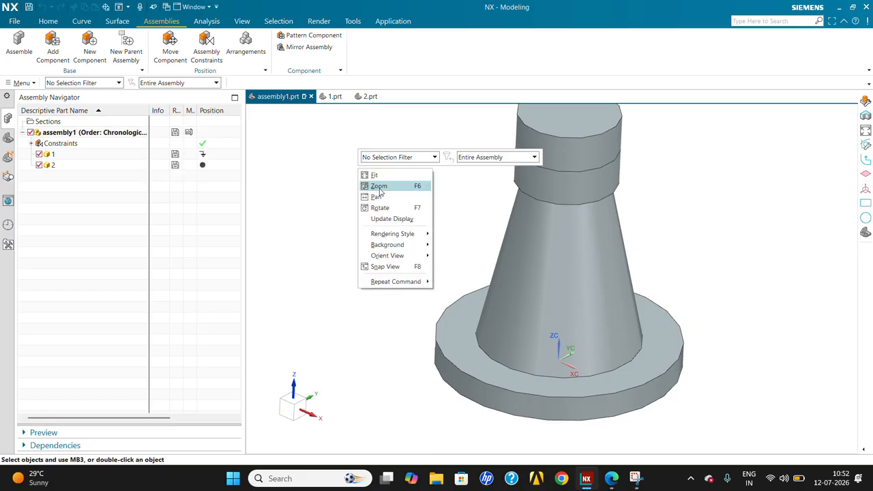
{"action": "left_click", "coordinate": [377, 175]}
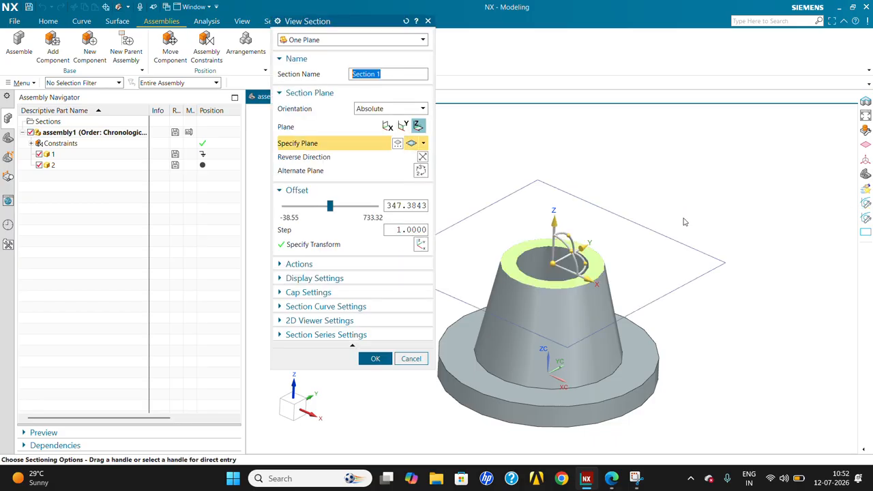
Create a one-plane view section of the assembly, switching to the alternate vertical plane that cuts lengthwise through both parts.
{"action": "left_click", "coordinate": [421, 170]}
{"action": "middle_click_drag", "start_coordinate": [617, 251], "coordinate": [572, 225]}
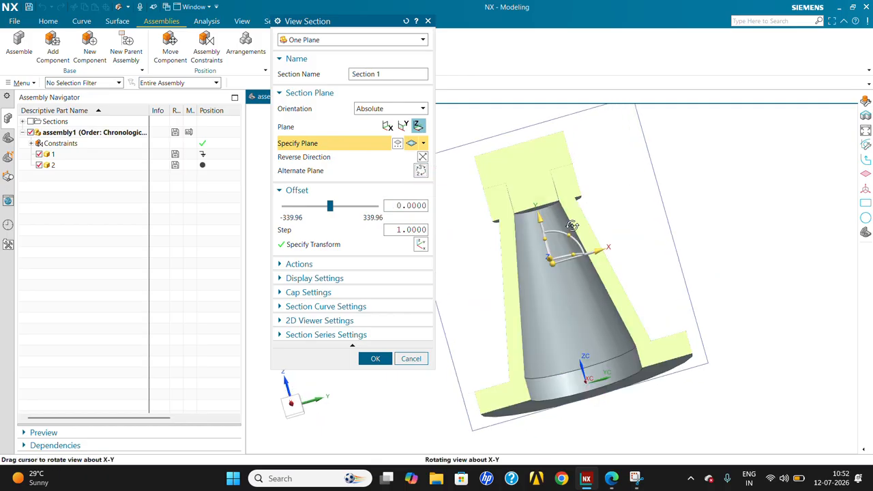
{"action": "left_click", "coordinate": [332, 281]}
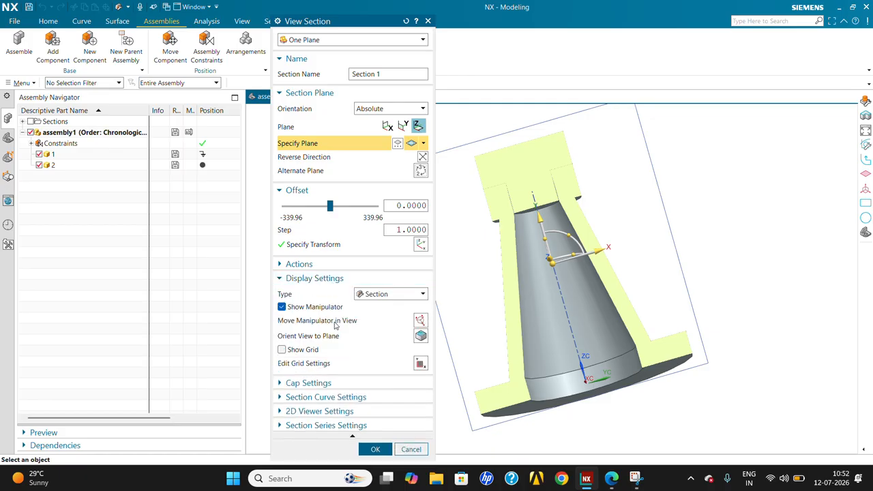
{"action": "left_click", "coordinate": [334, 397]}
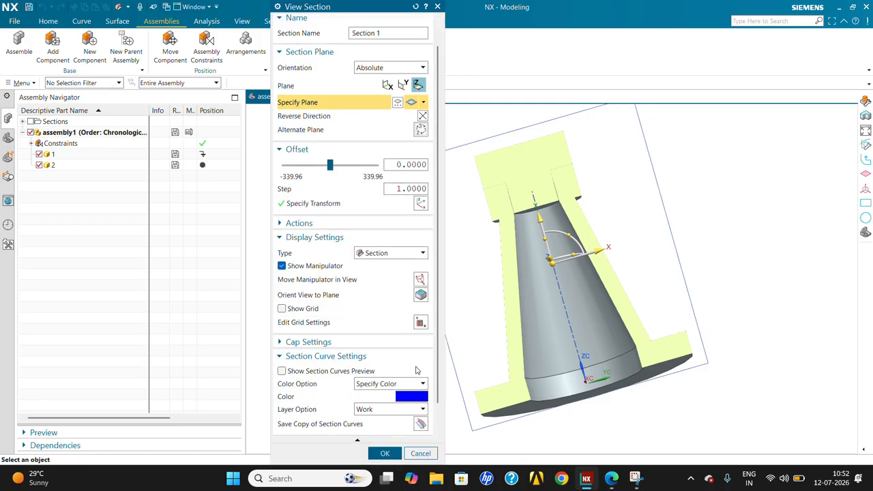
Turn on the section curves preview with the curve color option set to Body Color, and inspect the cut assembly.
{"action": "left_click", "coordinate": [391, 385]}
{"action": "left_click", "coordinate": [382, 395]}
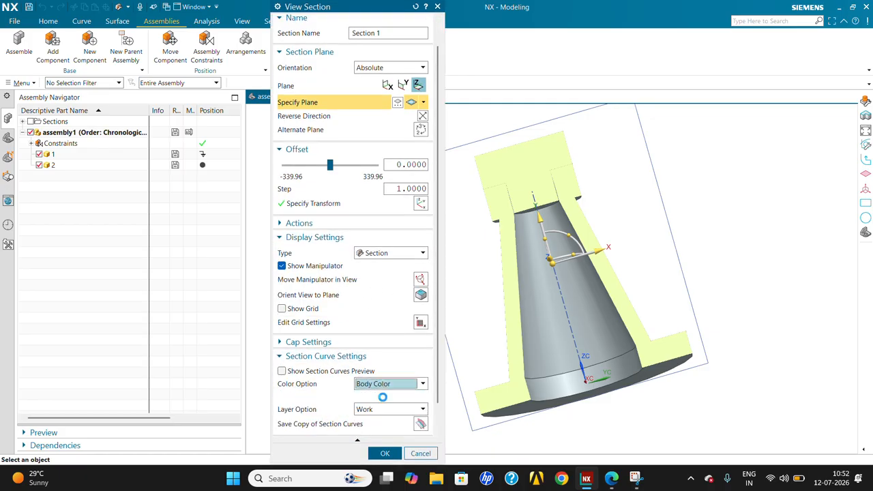
{"action": "left_click", "coordinate": [282, 371]}
{"action": "scroll", "coordinate": [368, 374], "scroll_direction": "down", "scroll_amount": 1}
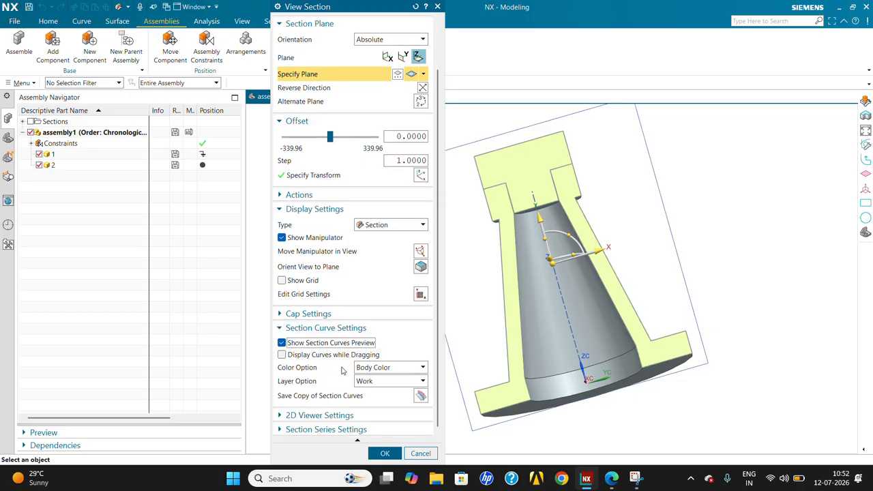
{"action": "scroll", "coordinate": [690, 251], "scroll_direction": "down", "scroll_amount": 2}
{"action": "scroll", "coordinate": [584, 218], "scroll_direction": "up", "scroll_amount": 3}
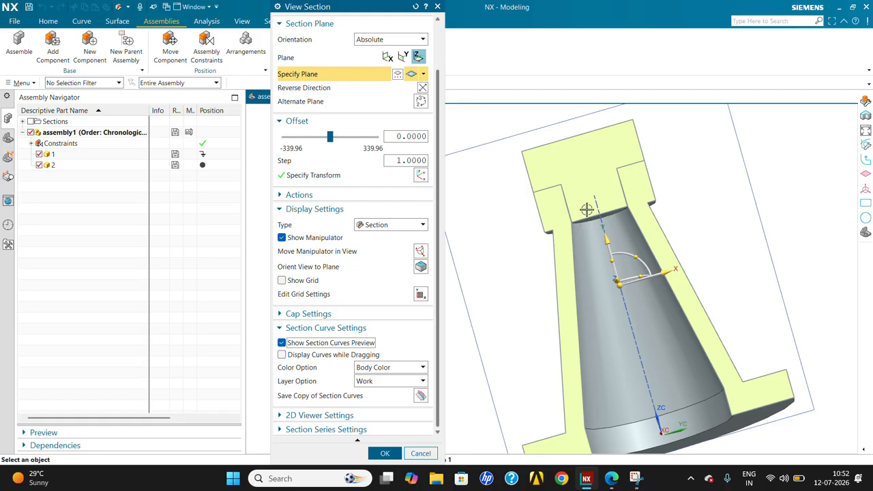
{"action": "mouse_move", "coordinate": [613, 228]}
{"action": "middle_mouse_down"}
{"action": "mouse_move", "coordinate": [609, 208]}
{"action": "mouse_move", "coordinate": [618, 222]}
{"action": "mouse_move", "coordinate": [632, 212]}
{"action": "mouse_move", "coordinate": [617, 232]}
{"action": "middle_mouse_up"}
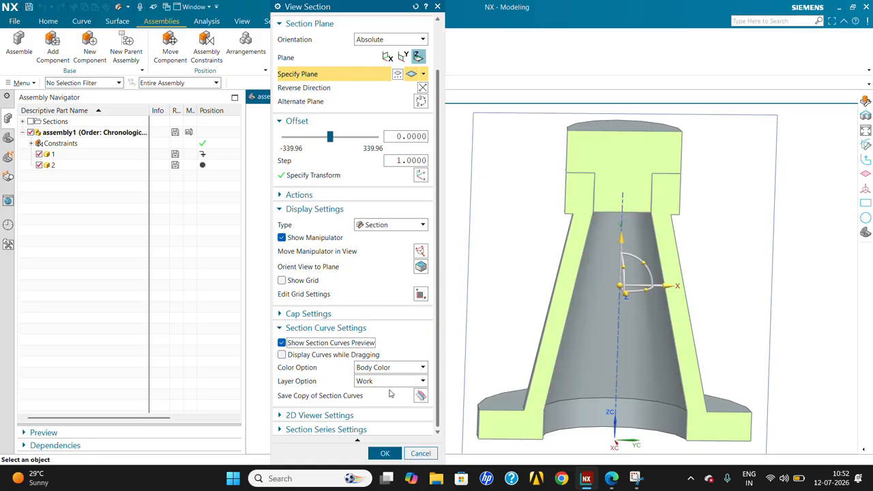
Enable displaying curves while dragging and set the section curve color option to Specify Color with blue.
{"action": "left_click", "coordinate": [313, 356]}
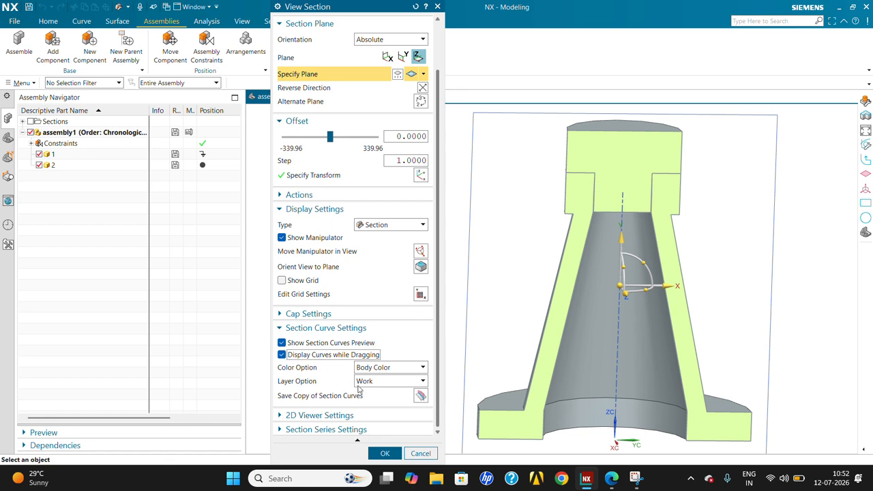
{"action": "left_click", "coordinate": [341, 416]}
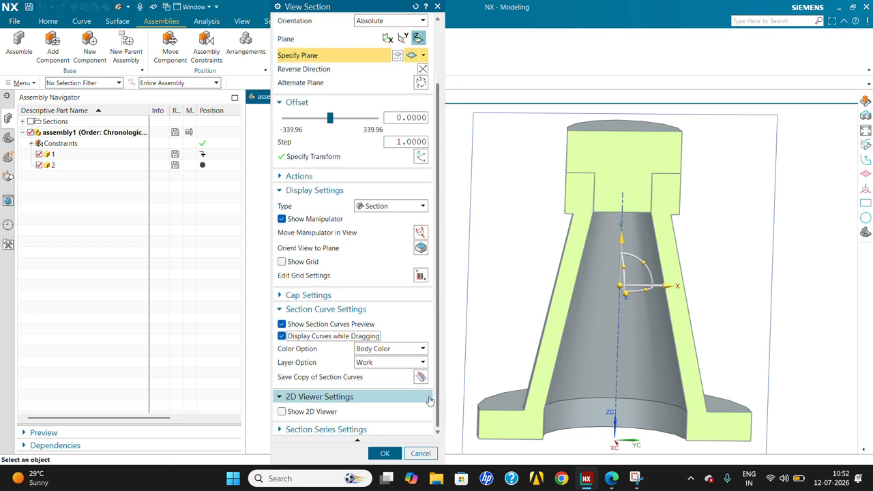
{"action": "left_click", "coordinate": [370, 350]}
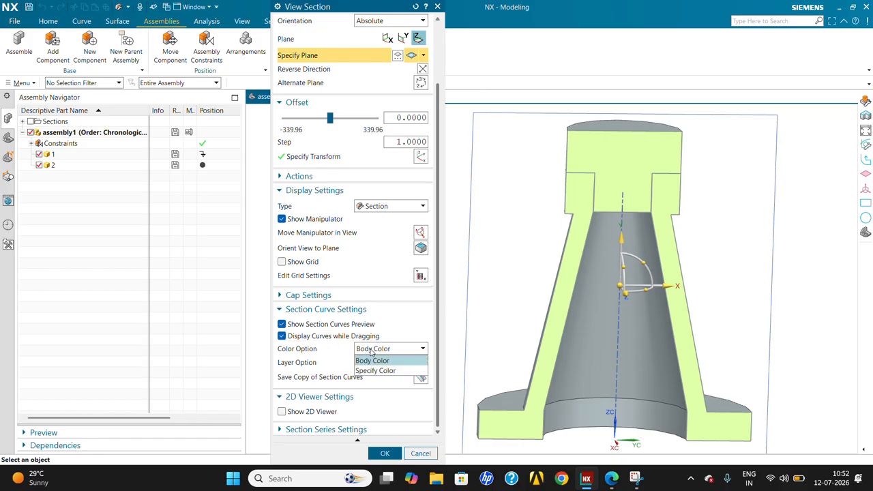
{"action": "left_click", "coordinate": [374, 370]}
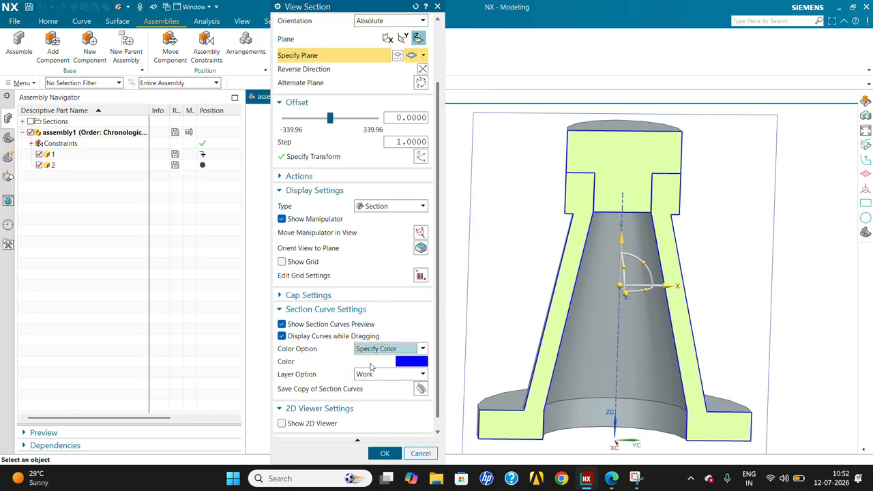
{"action": "left_click", "coordinate": [373, 350]}
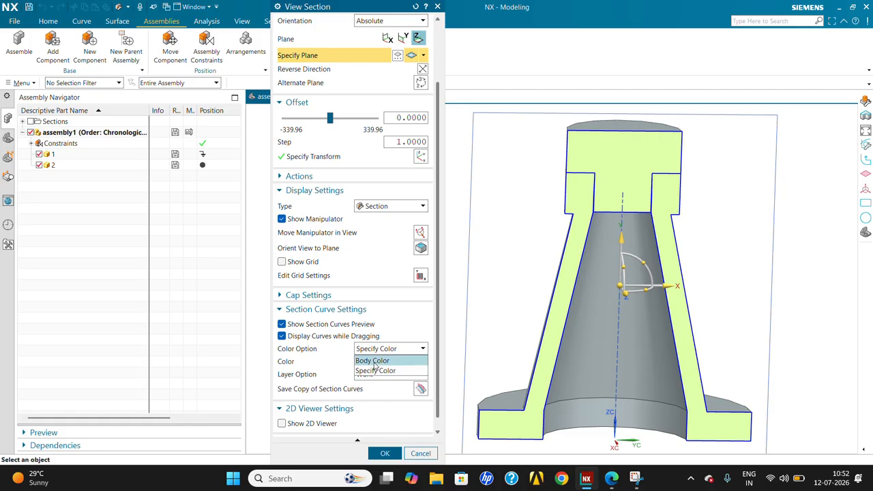
{"action": "left_click", "coordinate": [374, 361]}
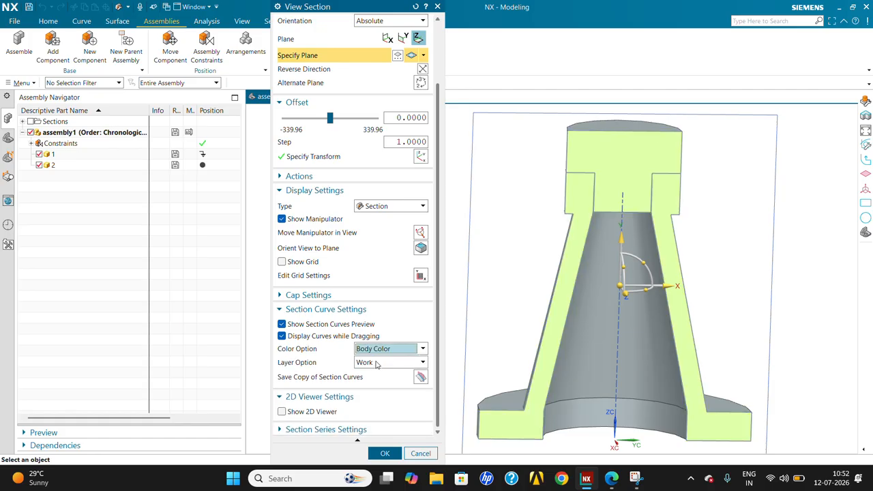
{"action": "left_click", "coordinate": [380, 351]}
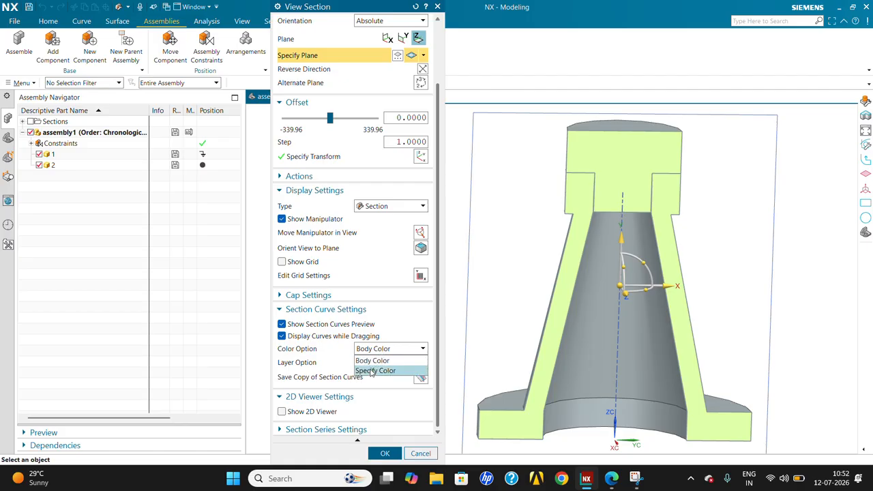
{"action": "left_click", "coordinate": [374, 370]}
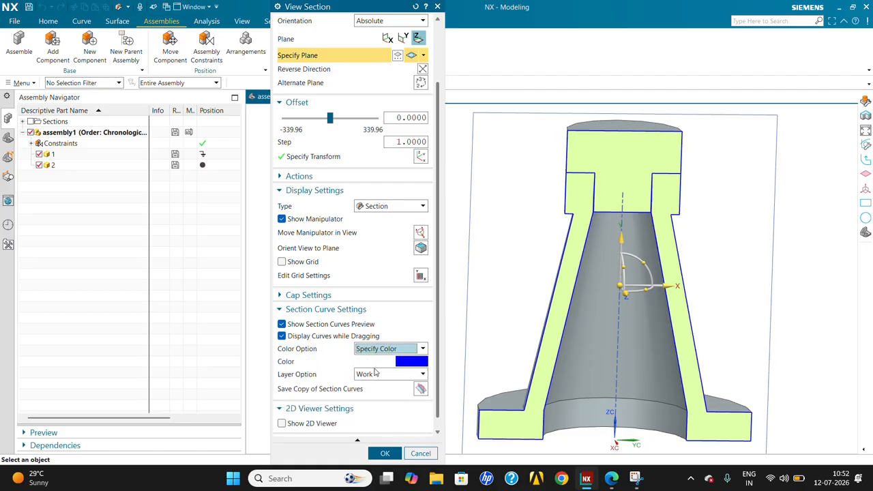
Enable Show Interference in the section's cap settings, inspect the joint between the plug and the conical body, and accept the section.
{"action": "left_click", "coordinate": [308, 294]}
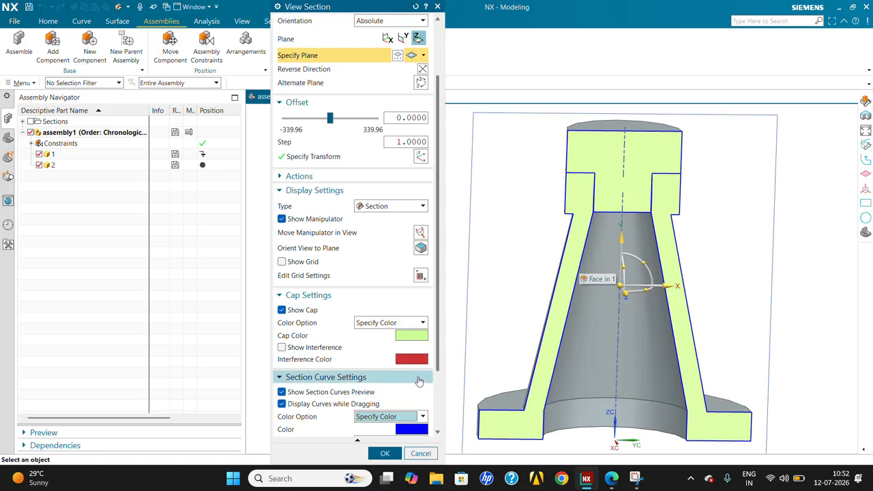
{"action": "left_click", "coordinate": [401, 416]}
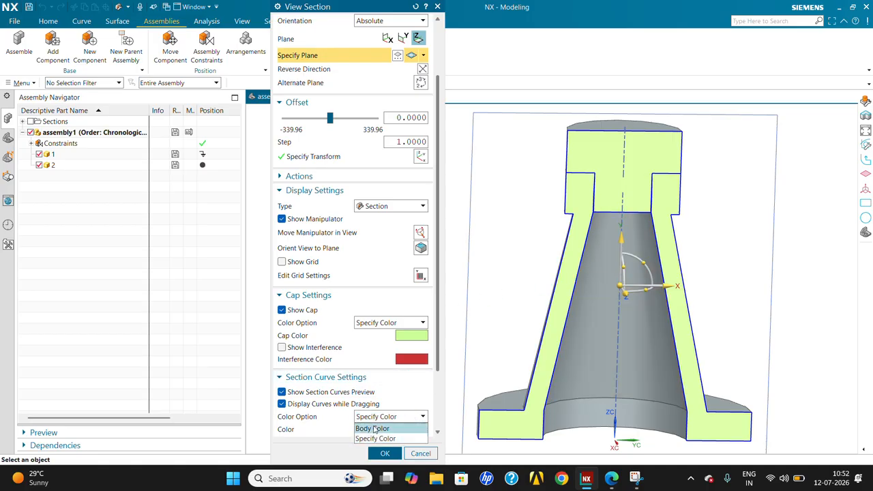
{"action": "left_click", "coordinate": [418, 386]}
{"action": "scroll", "coordinate": [345, 316], "scroll_direction": "down", "scroll_amount": 1}
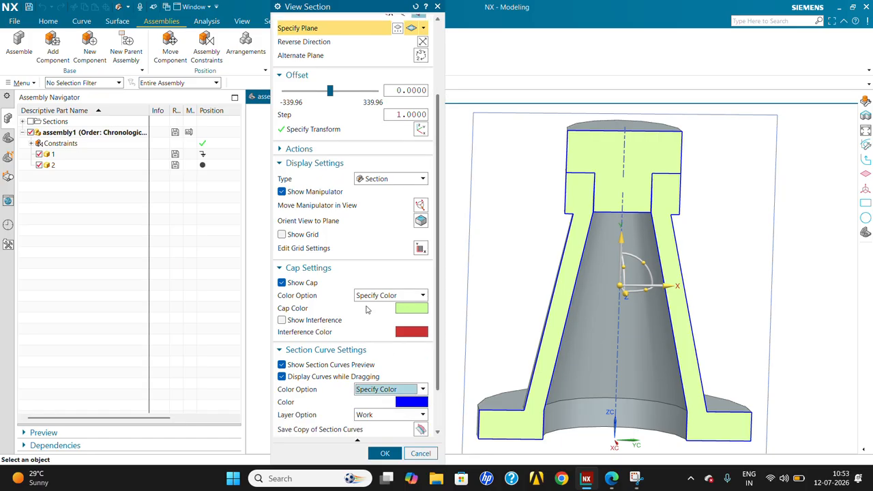
{"action": "left_click", "coordinate": [338, 322]}
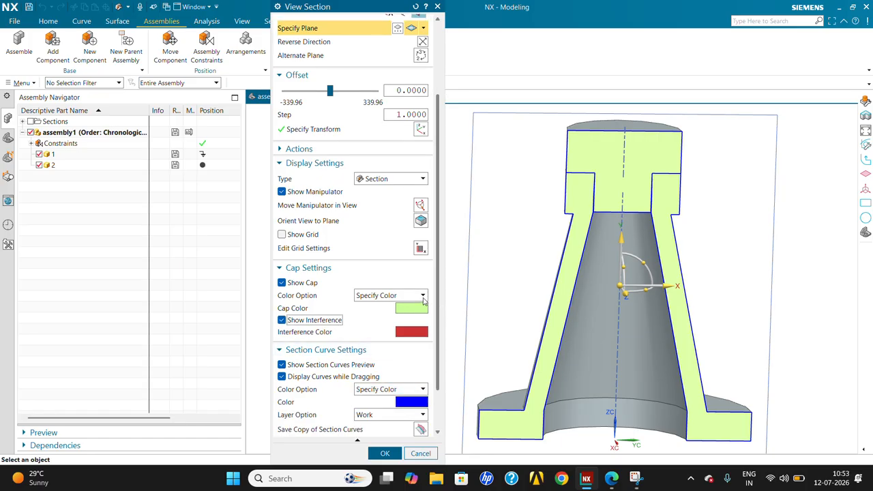
{"action": "scroll", "coordinate": [406, 374], "scroll_direction": "down", "scroll_amount": 2}
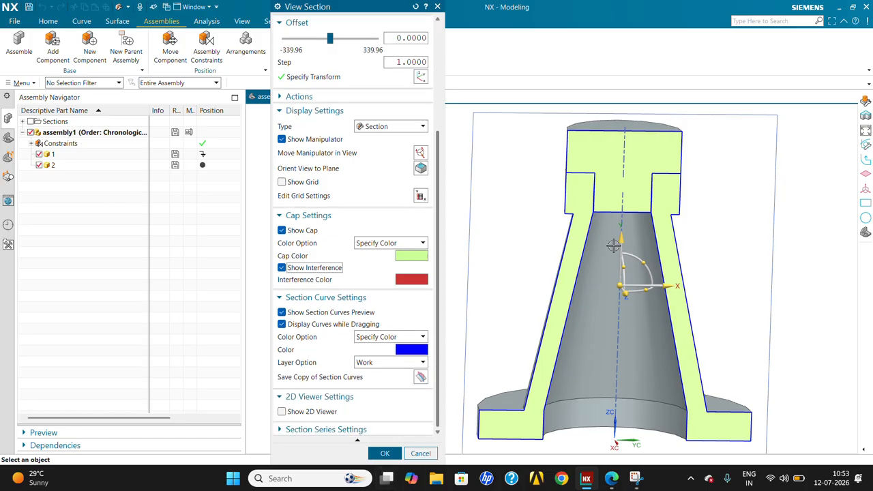
{"action": "scroll", "coordinate": [606, 192], "scroll_direction": "up", "scroll_amount": 3}
{"action": "middle_click_drag", "start_coordinate": [638, 225], "coordinate": [652, 223]}
{"action": "scroll", "coordinate": [652, 223], "scroll_direction": "down", "scroll_amount": 5}
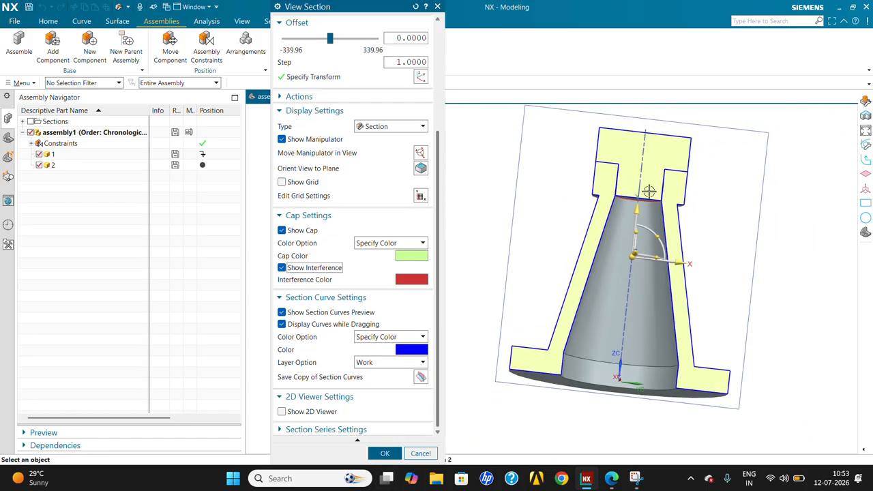
{"action": "middle_click_drag", "start_coordinate": [665, 278], "coordinate": [665, 275]}
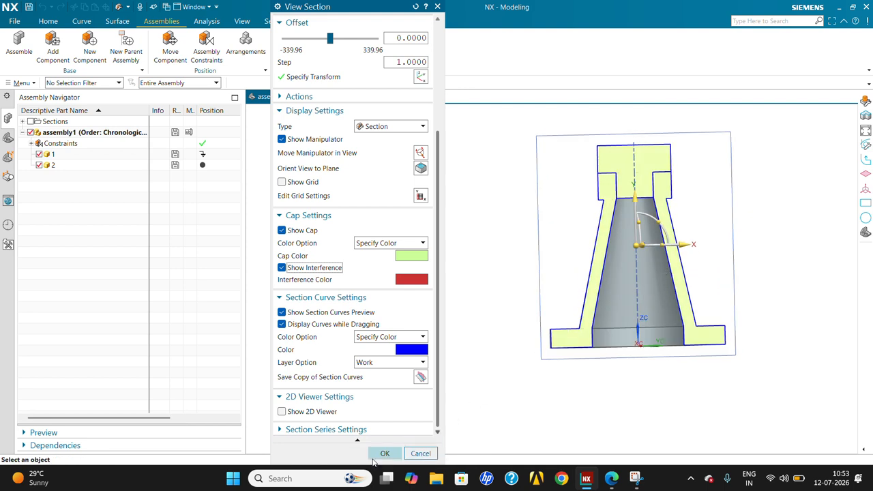
{"action": "left_click", "coordinate": [384, 453]}
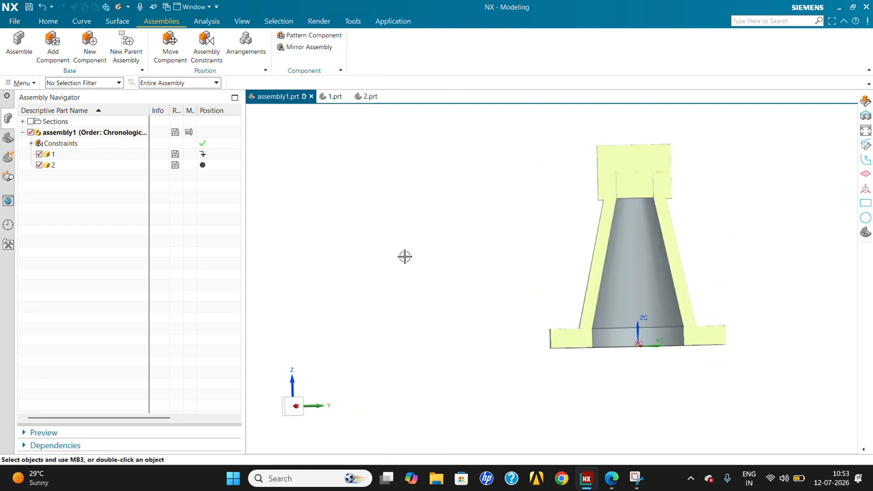
{"action": "left_click", "coordinate": [8, 119]}
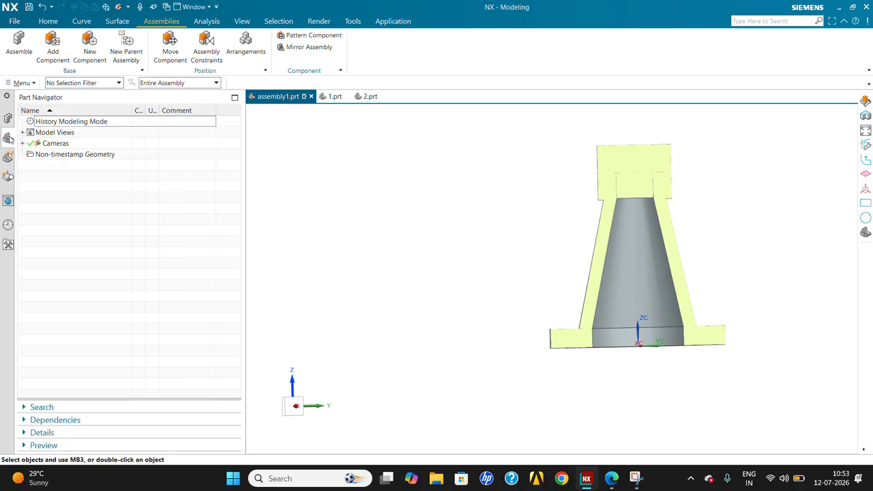
{"action": "left_click", "coordinate": [10, 123]}
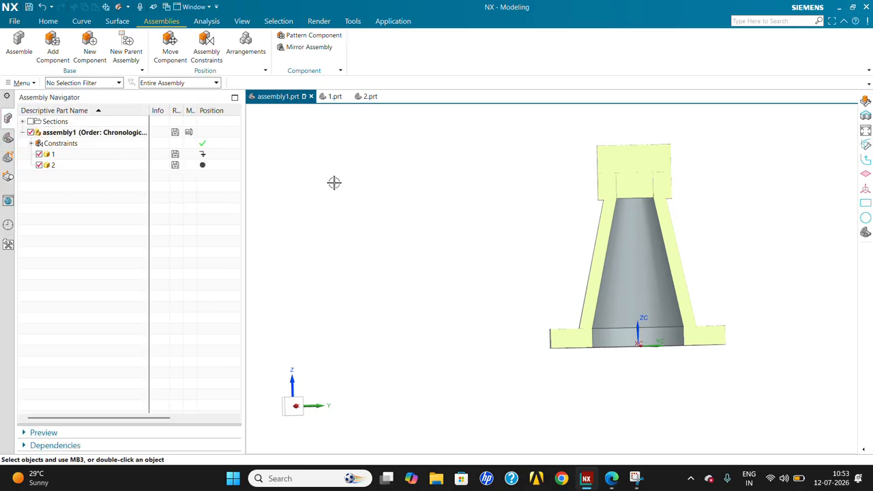
Save only the work part, keeping the name assembly1.prt and the PRACTICE folder.
{"action": "left_click", "coordinate": [21, 25]}
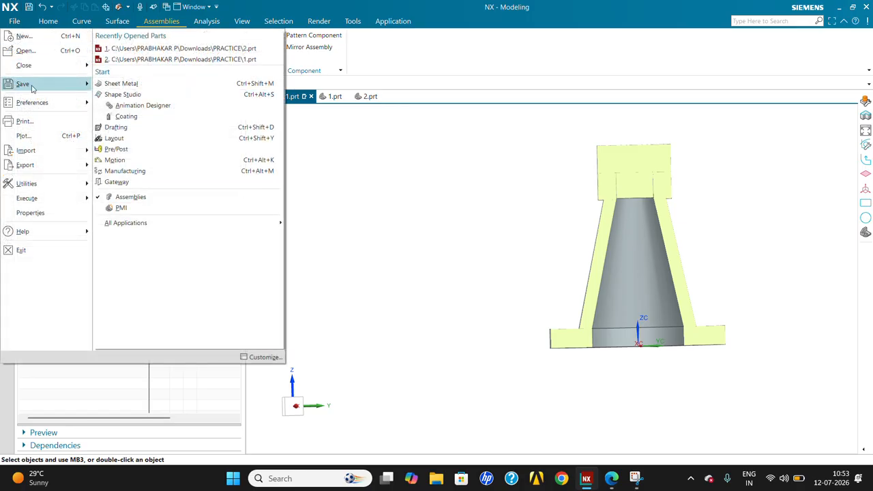
{"action": "mouse_move", "coordinate": [32, 84]}
{"action": "left_click", "coordinate": [136, 65]}
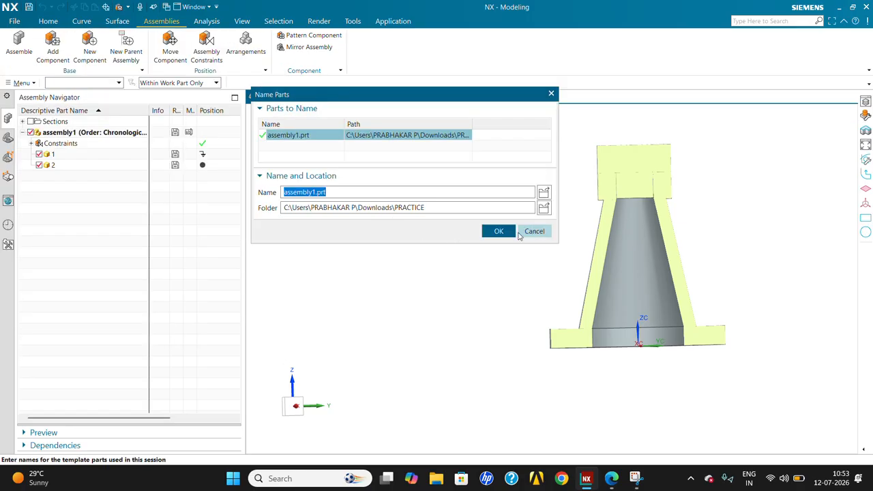
{"action": "left_click", "coordinate": [499, 231]}
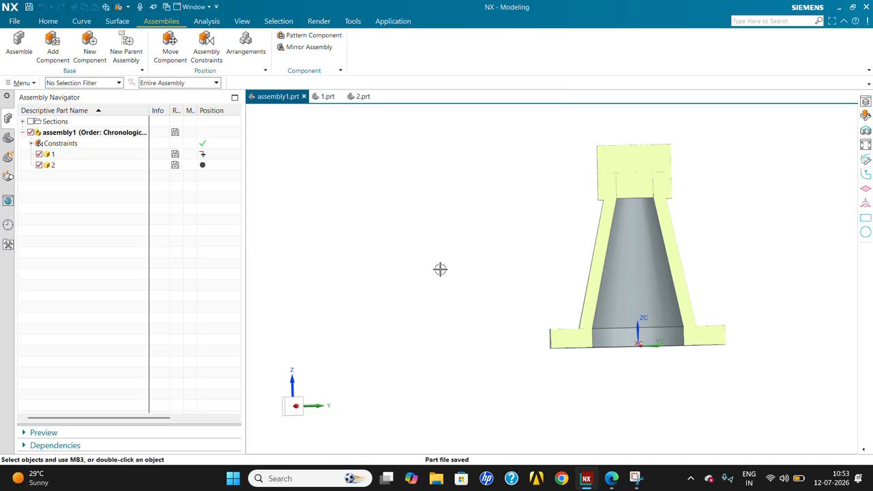
{"action": "left_click", "coordinate": [8, 138]}
{"action": "left_click", "coordinate": [8, 118]}
{"action": "right_click", "coordinate": [61, 154]}
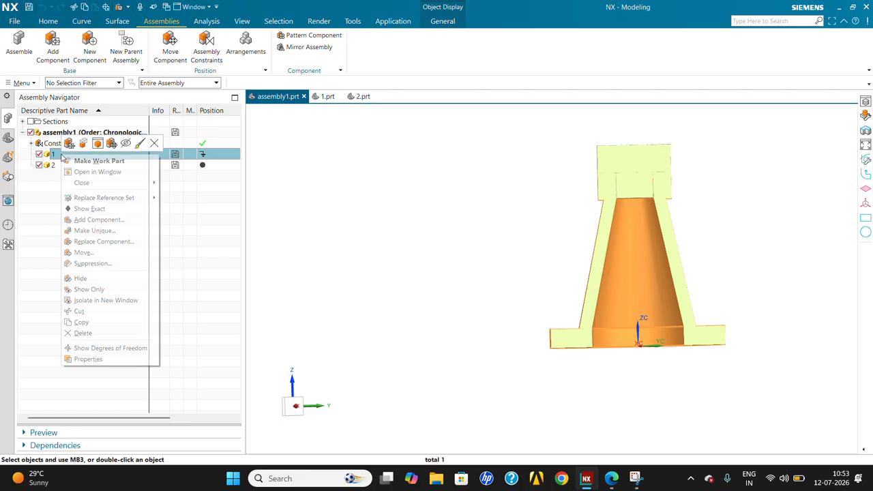
{"action": "left_click", "coordinate": [117, 356]}
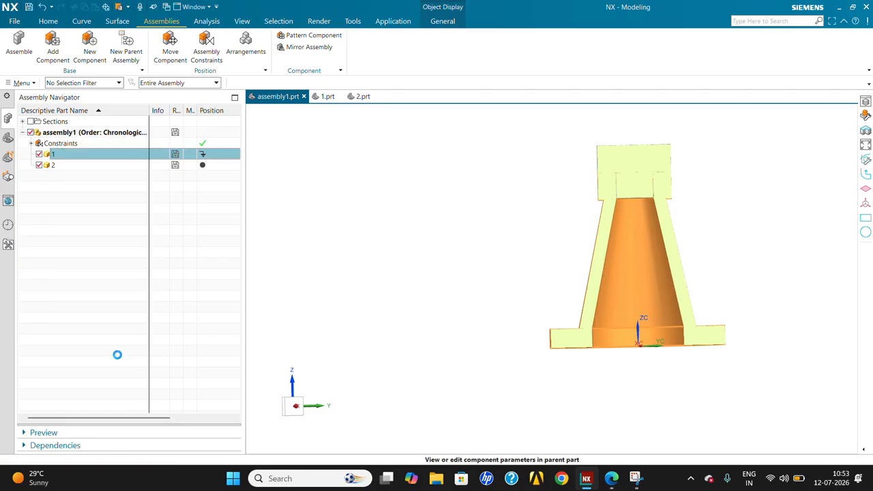
{"action": "left_click", "coordinate": [638, 450]}
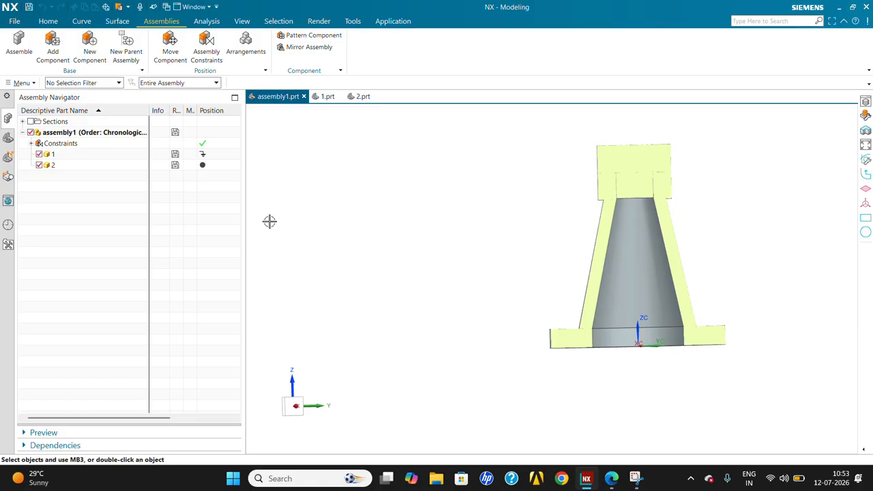
Open the properties of component 1 and set its CALLOUT attribute to 1.
{"action": "left_click", "coordinate": [59, 156]}
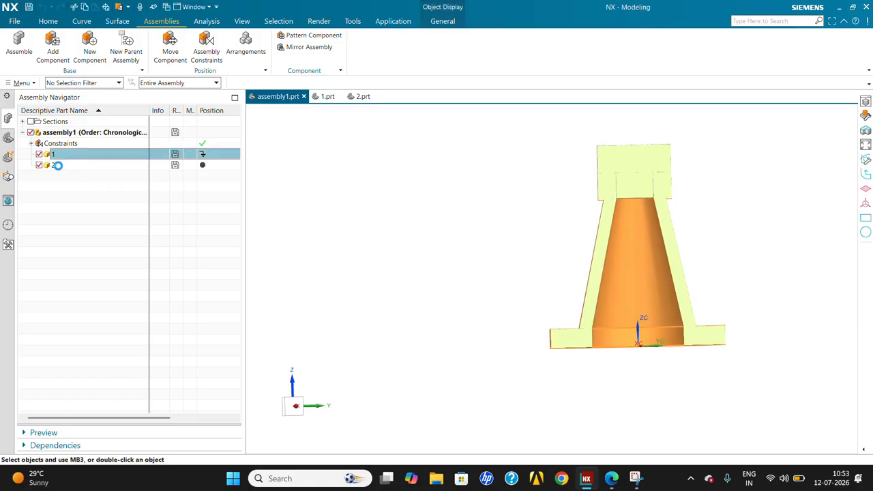
{"action": "left_click", "coordinate": [54, 165]}
{"action": "left_click", "coordinate": [64, 153]}
{"action": "right_click", "coordinate": [56, 155]}
{"action": "left_click", "coordinate": [128, 360]}
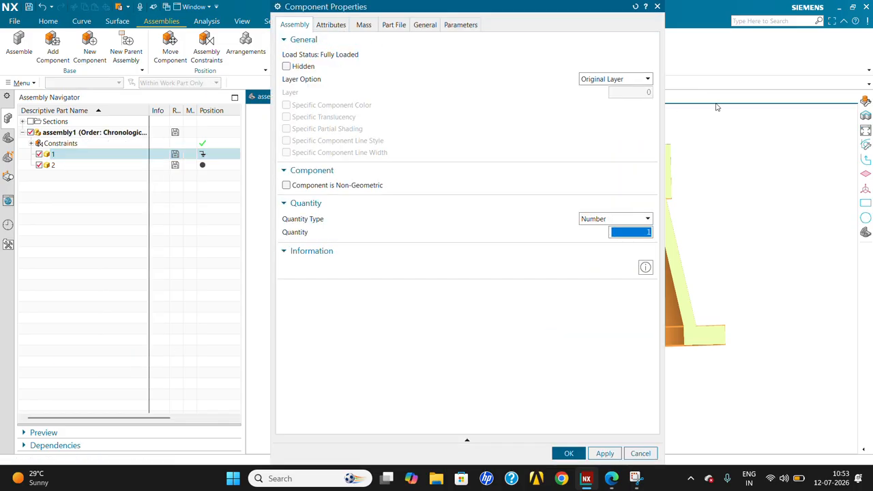
{"action": "left_click_drag", "start_coordinate": [599, 12], "coordinate": [546, 75]}
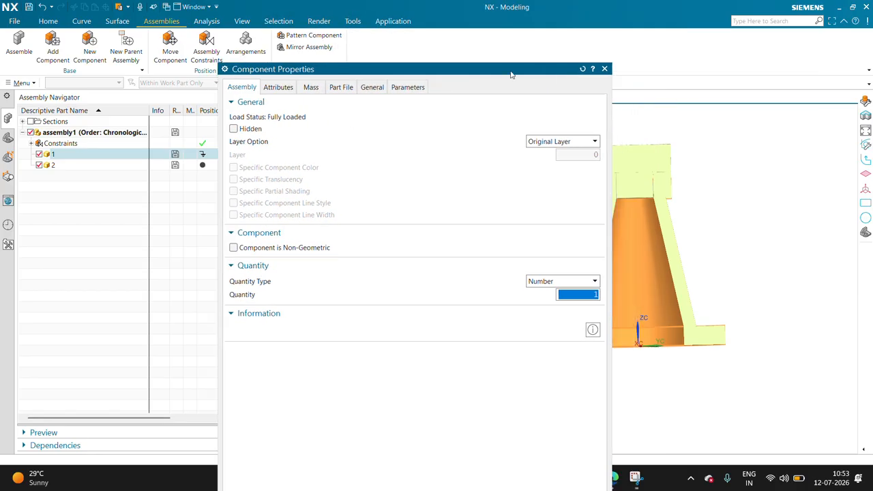
{"action": "left_click", "coordinate": [293, 88]}
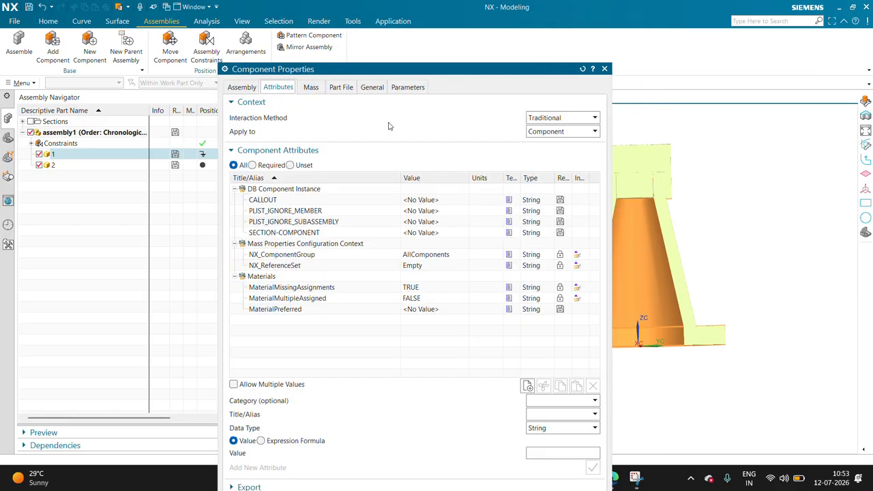
{"action": "left_click", "coordinate": [259, 200]}
{"action": "left_click", "coordinate": [560, 439]}
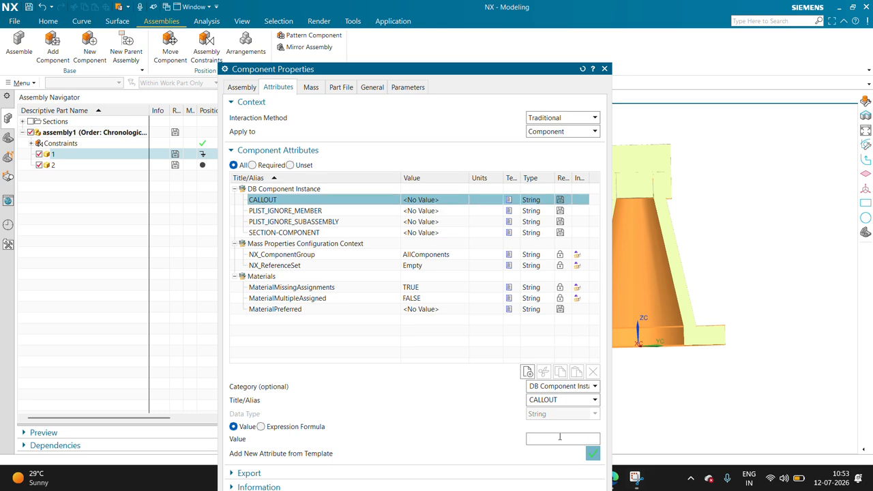
{"action": "left_click_drag", "start_coordinate": [516, 69], "coordinate": [387, 22]}
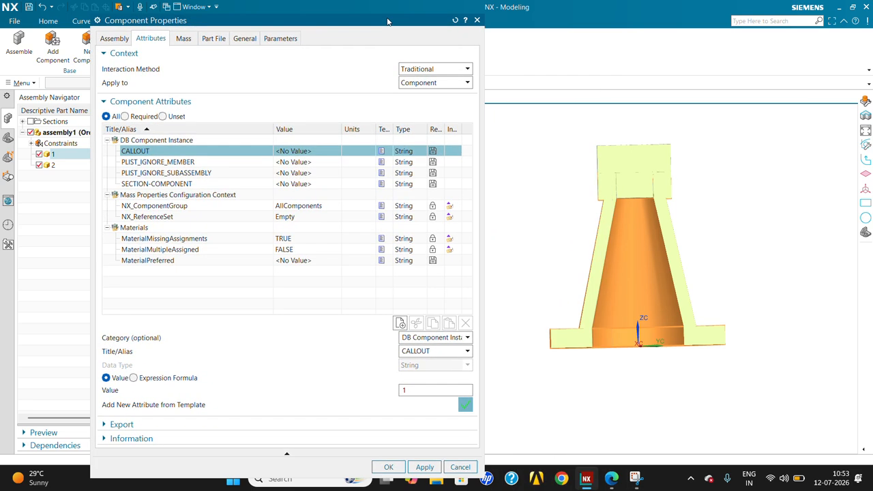
{"action": "left_click", "coordinate": [424, 467]}
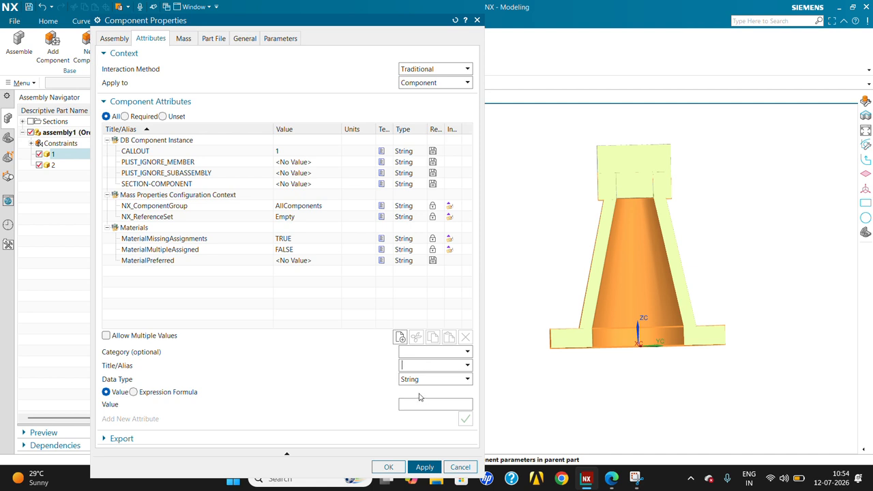
Add a string attribute titled DESC with the value 1ST PART to component 1.
{"action": "type", "text": "d"}
{"action": "left_click_drag", "start_coordinate": [406, 366], "coordinate": [369, 365]}
{"action": "type", "text": "DESC"}
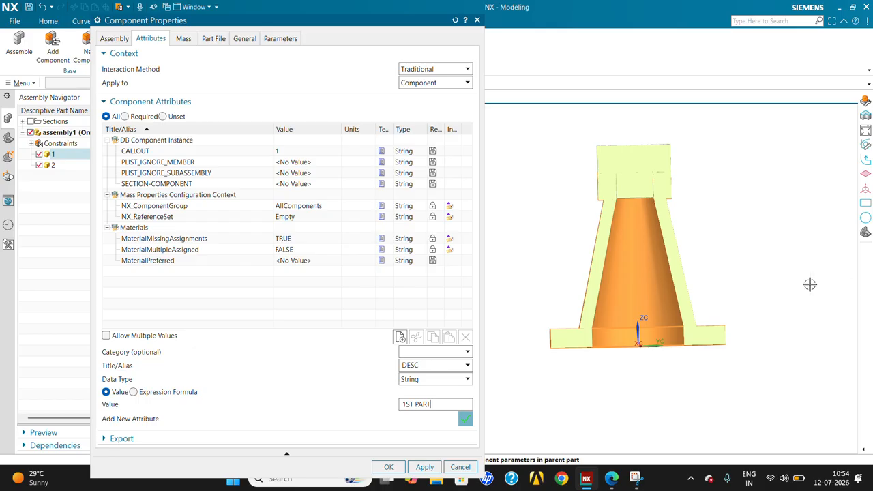
{"action": "left_click", "coordinate": [423, 467]}
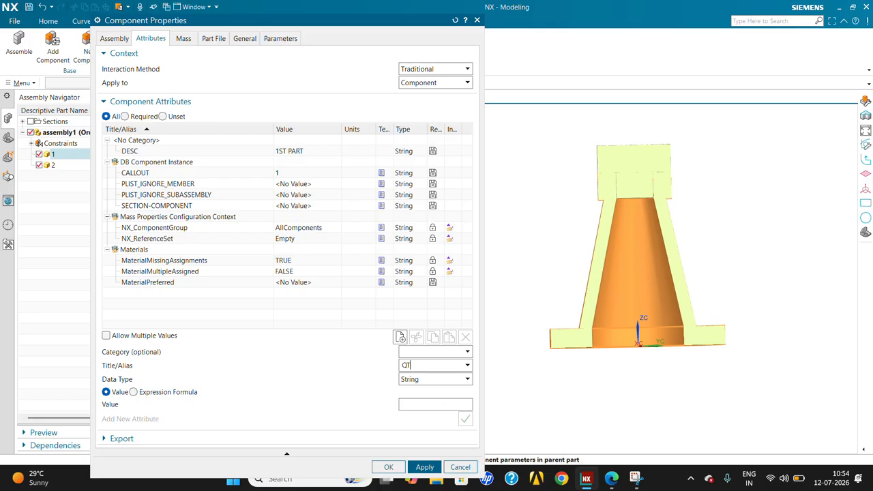
Add a QTY string attribute with the value 1 to component 1 and accept its properties.
{"action": "left_click", "coordinate": [409, 407]}
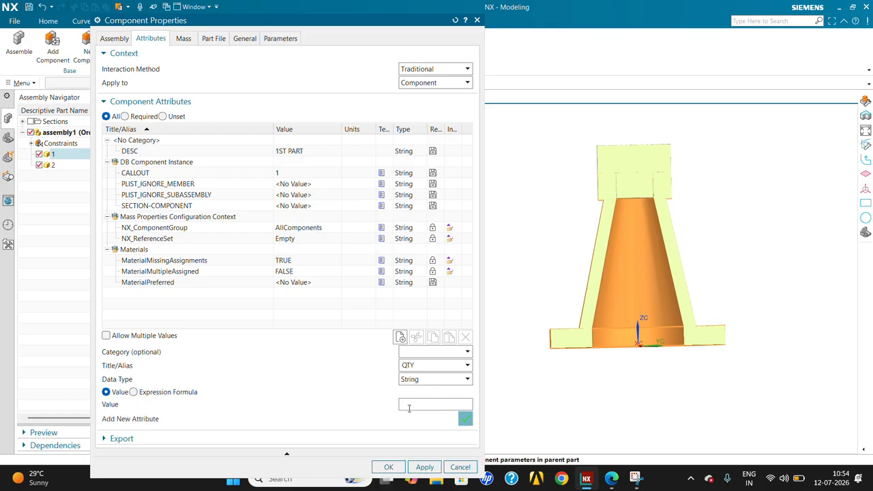
{"action": "left_click", "coordinate": [424, 467]}
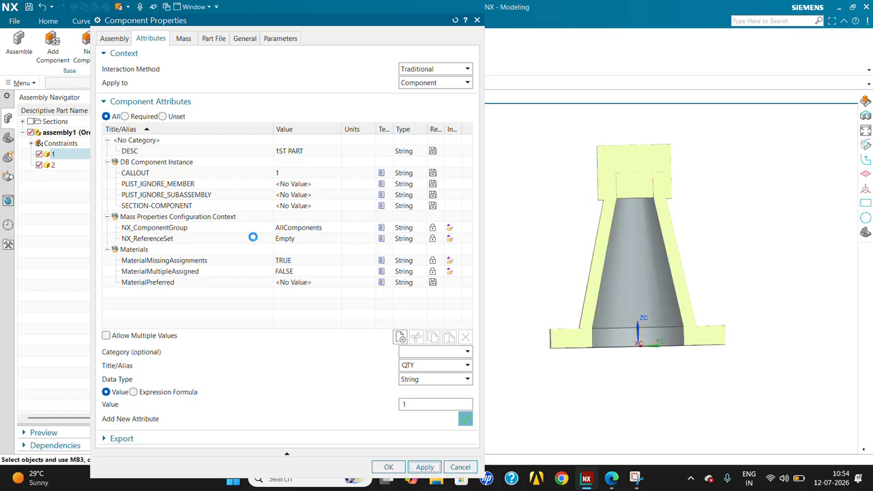
{"action": "left_click", "coordinate": [388, 467]}
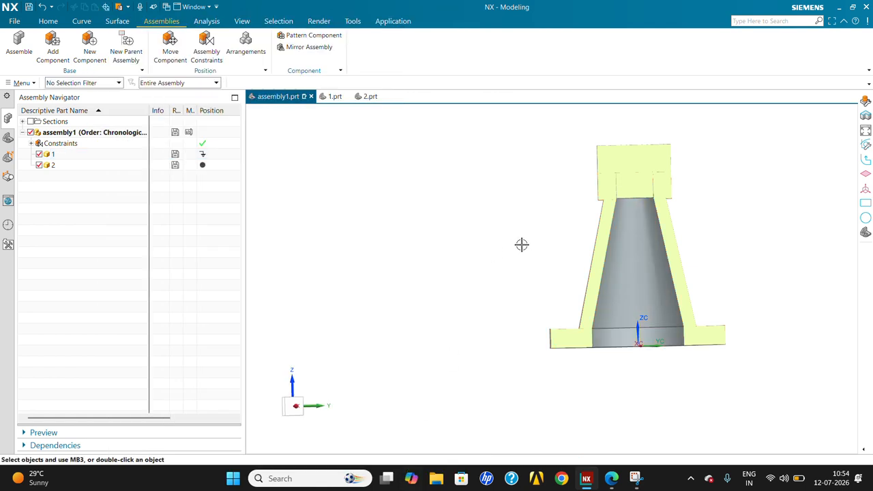
Open the properties of component 2 and set its CALLOUT attribute to 2.
{"action": "left_click", "coordinate": [52, 164]}
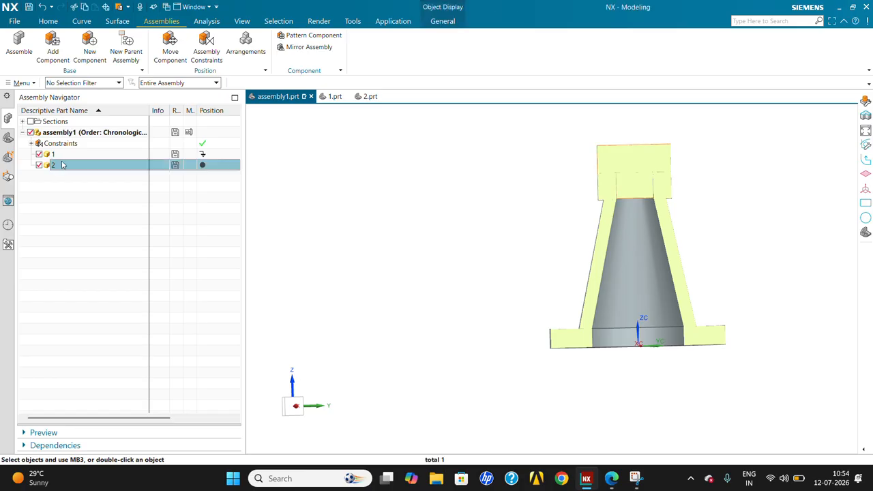
{"action": "right_click", "coordinate": [62, 165]}
{"action": "left_click", "coordinate": [120, 368]}
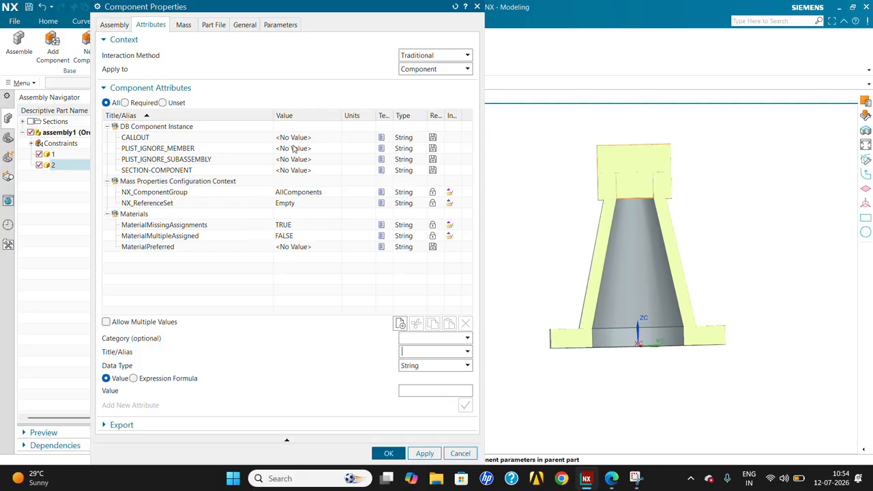
{"action": "left_click", "coordinate": [296, 139]}
{"action": "left_click", "coordinate": [434, 375]}
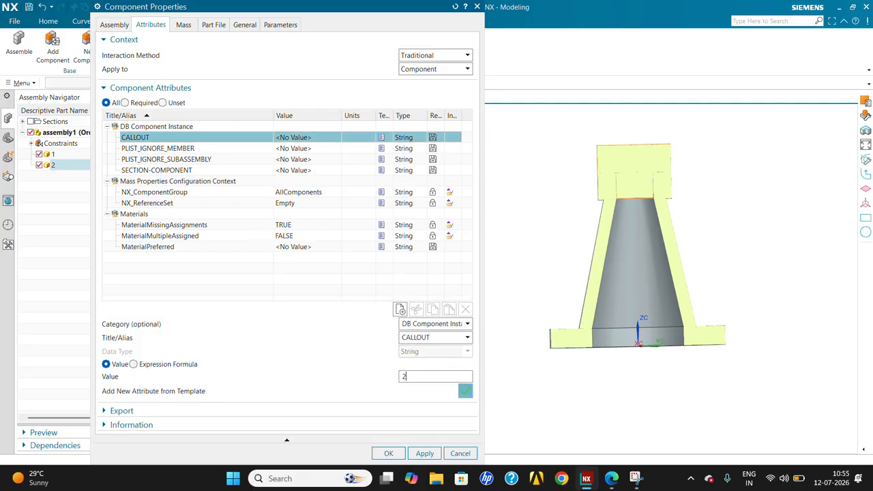
{"action": "type", "text": "2"}
{"action": "left_click", "coordinate": [424, 453]}
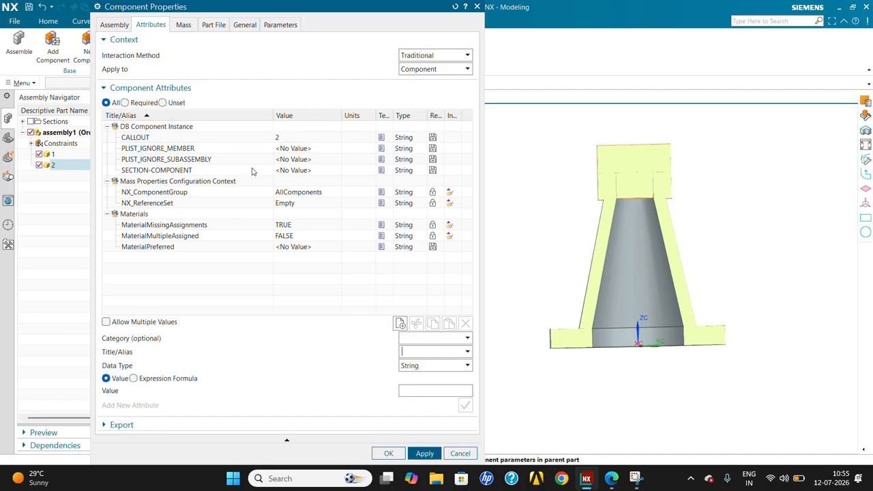
Add a string attribute titled DESC with the value 2ND PART to component 2.
{"action": "type", "text": "DESC"}
{"action": "left_click", "coordinate": [423, 391]}
{"action": "type", "text": "2ND PART"}
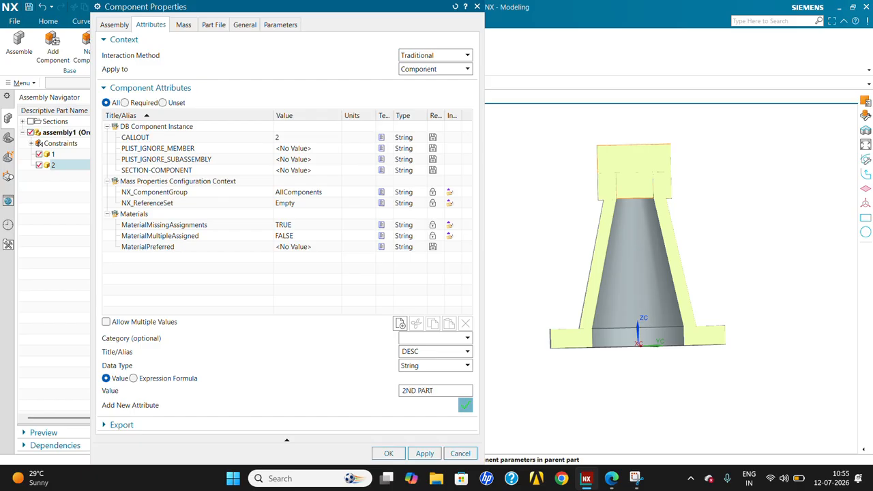
{"action": "left_click", "coordinate": [423, 454]}
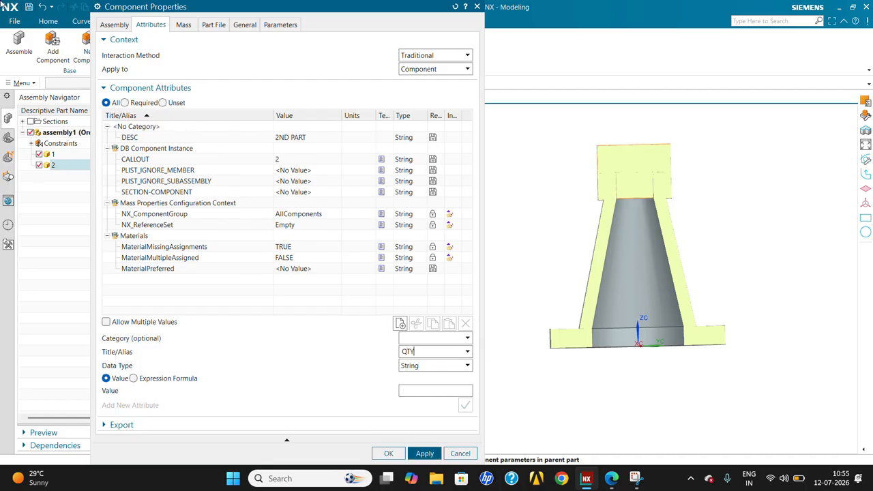
Add a QTY string attribute with the value 1 to component 2 and accept its properties.
{"action": "left_click", "coordinate": [420, 389]}
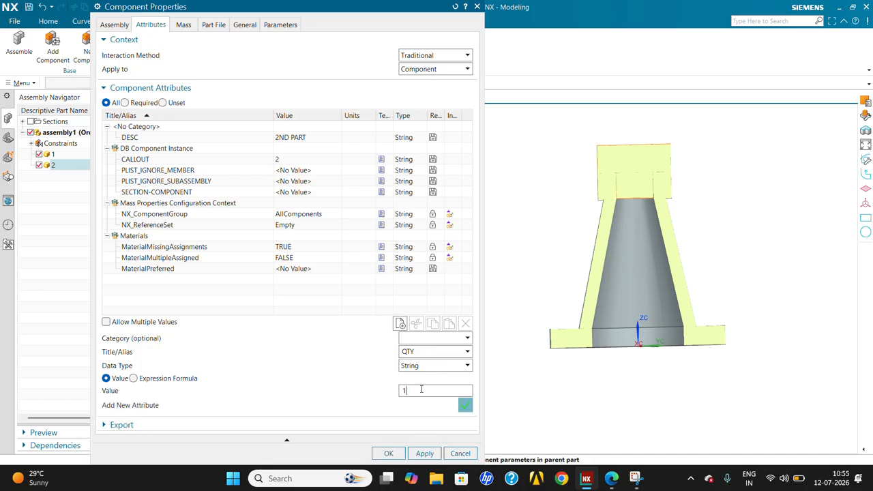
{"action": "type", "text": "1"}
{"action": "left_click", "coordinate": [423, 453]}
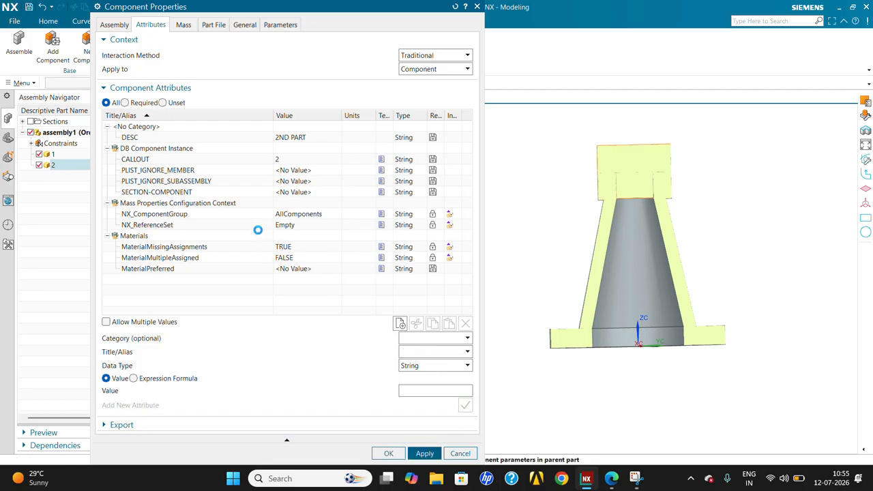
{"action": "left_click", "coordinate": [388, 453]}
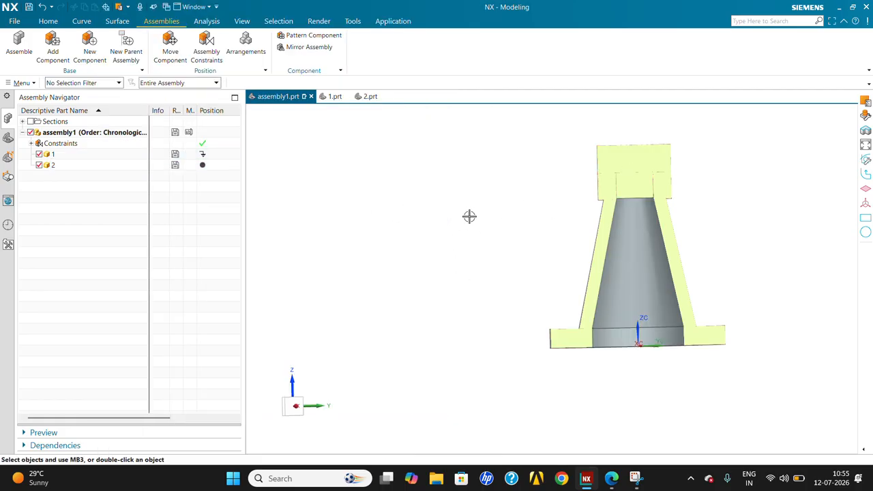
Save the assembly together with its modified components.
{"action": "mouse_move", "coordinate": [414, 176]}
{"action": "middle_mouse_down"}
{"action": "mouse_move", "coordinate": [425, 195]}
{"action": "mouse_move", "coordinate": [428, 183]}
{"action": "middle_mouse_up"}
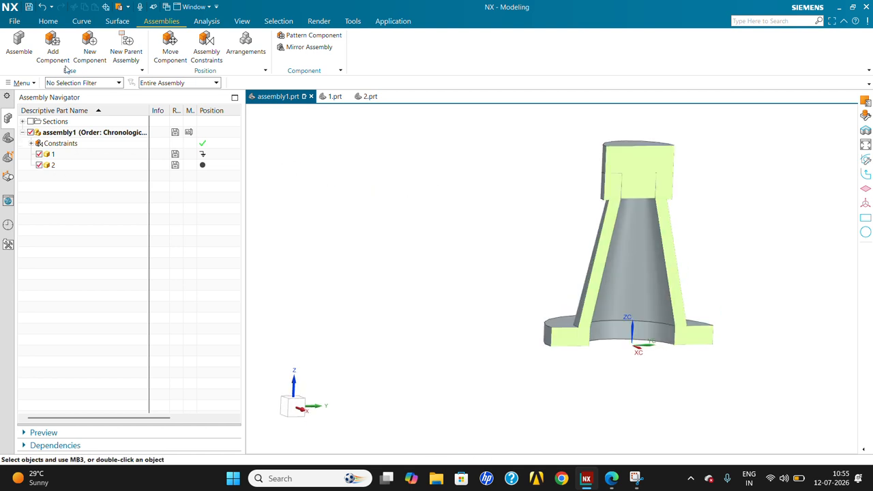
{"action": "left_click", "coordinate": [14, 21]}
{"action": "mouse_move", "coordinate": [24, 83]}
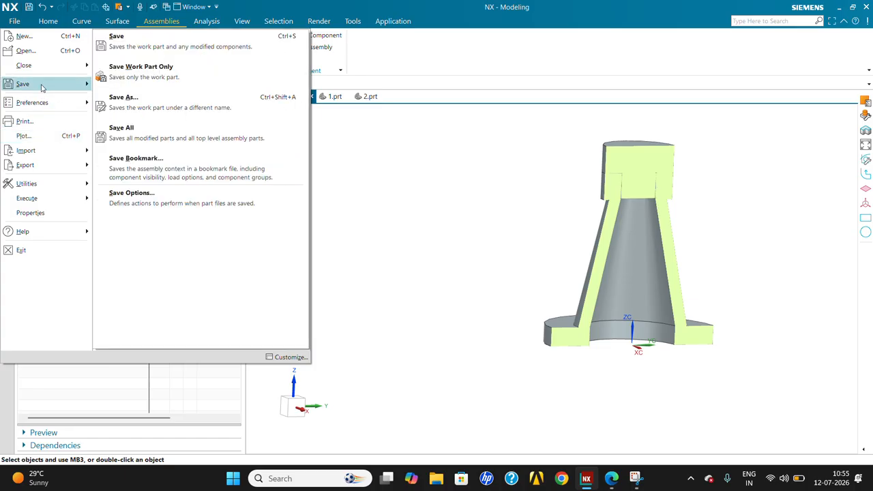
{"action": "left_click", "coordinate": [117, 34]}
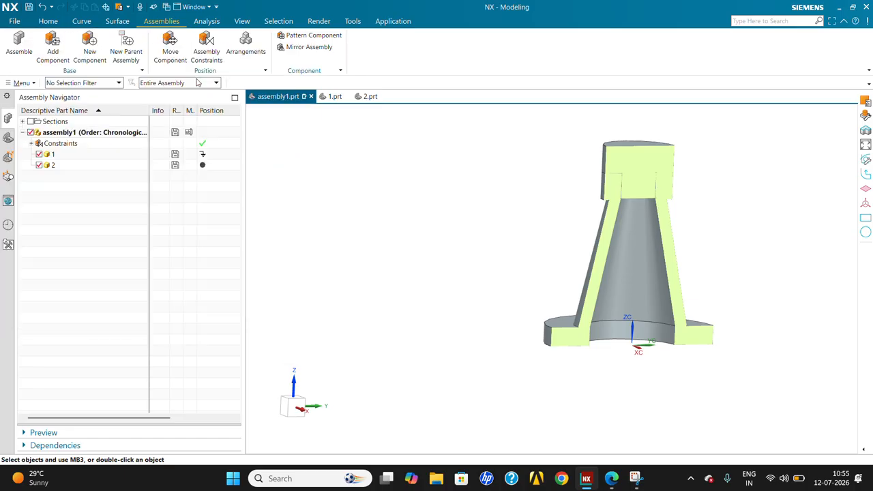
Switch to drafting and set up a new sheet with the standard size A1 - 594 x 841 at scale 1:1.
{"action": "left_click", "coordinate": [475, 207]}
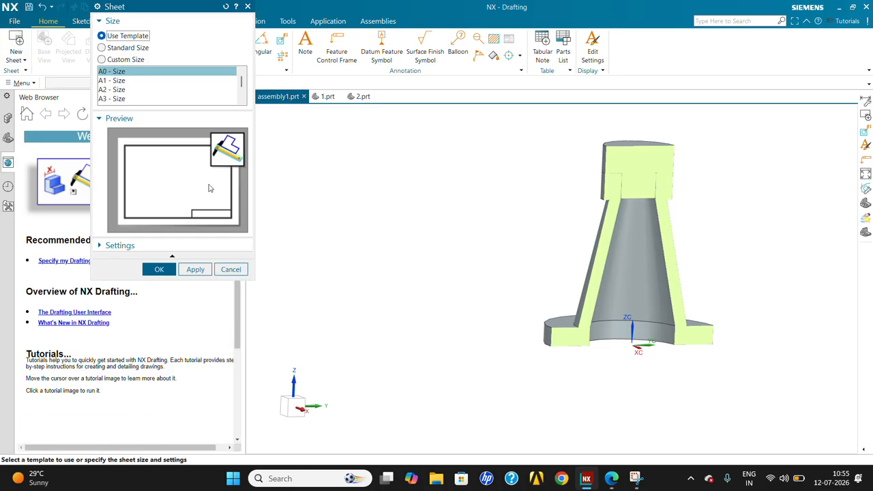
{"action": "left_click", "coordinate": [129, 49]}
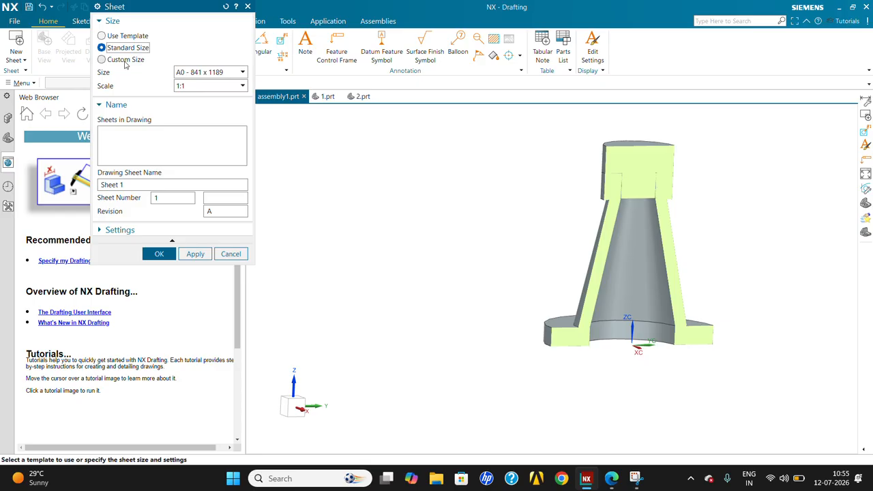
{"action": "left_click", "coordinate": [127, 36]}
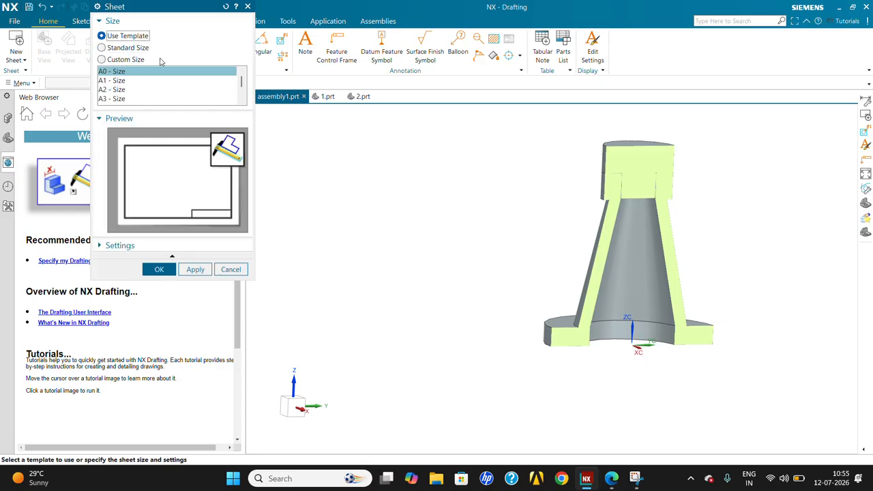
{"action": "left_click", "coordinate": [124, 48]}
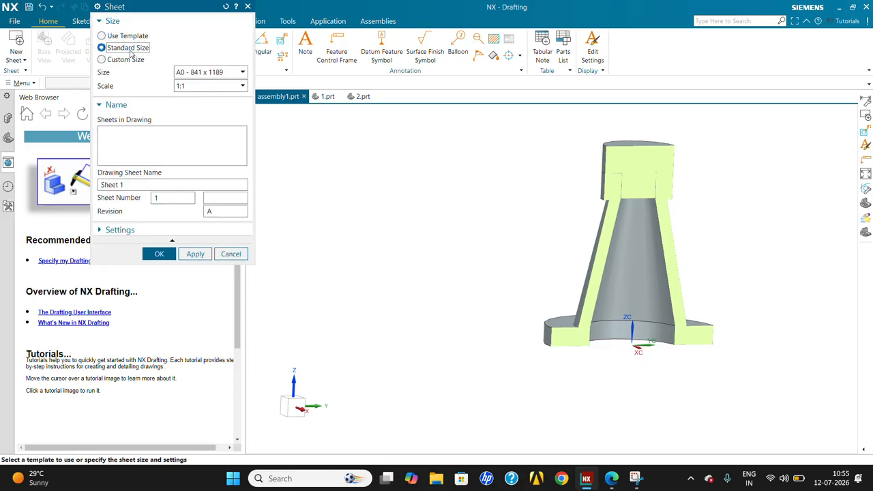
{"action": "left_click", "coordinate": [198, 72]}
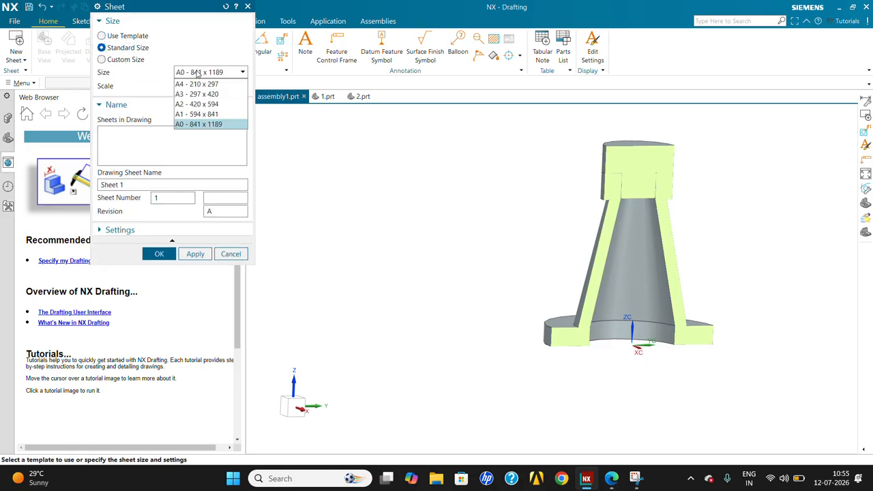
{"action": "left_click", "coordinate": [204, 116]}
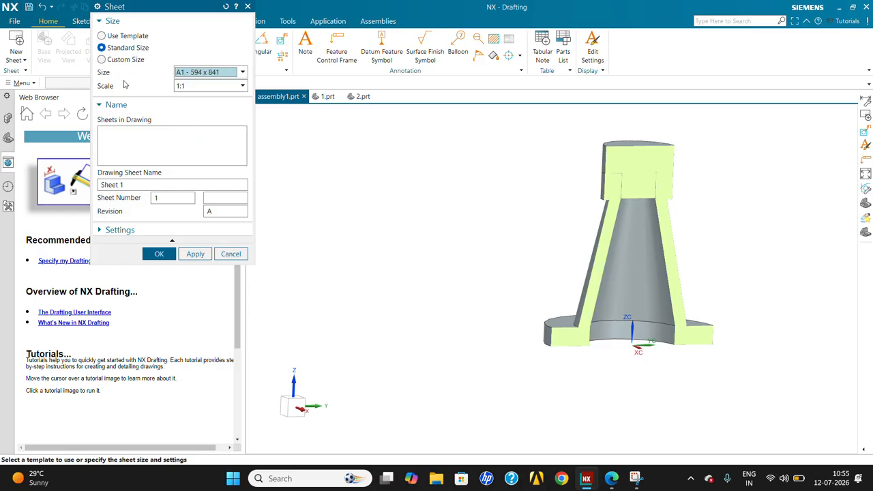
{"action": "left_click", "coordinate": [108, 60]}
{"action": "left_click", "coordinate": [102, 47]}
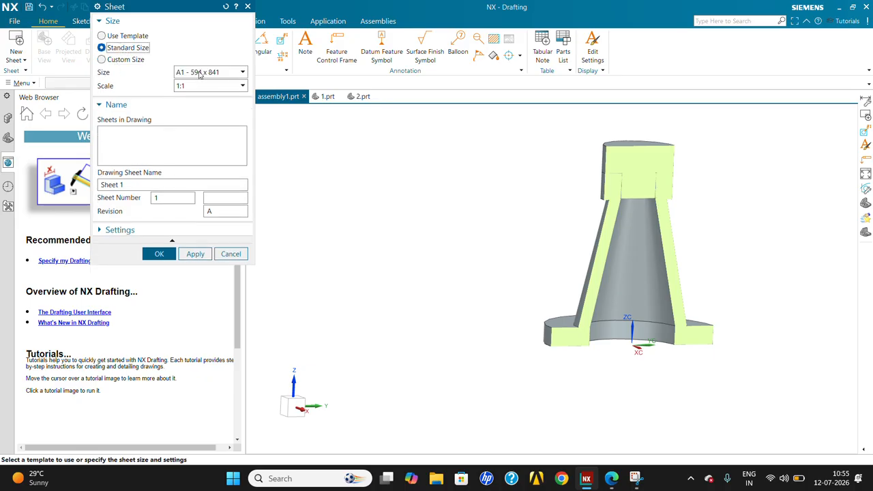
Set the sheet's units to millimetres with 3rd angle projection and create the sheet.
{"action": "left_click", "coordinate": [170, 231]}
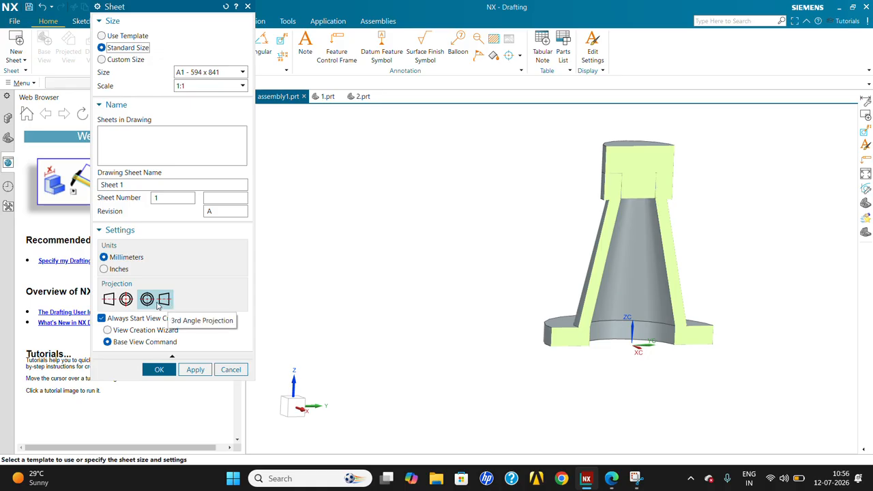
{"action": "left_click", "coordinate": [117, 269]}
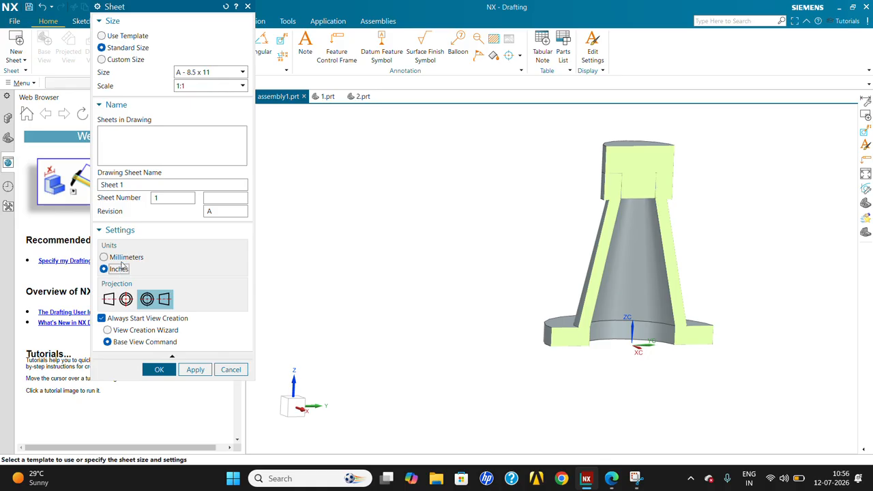
{"action": "left_click", "coordinate": [122, 262]}
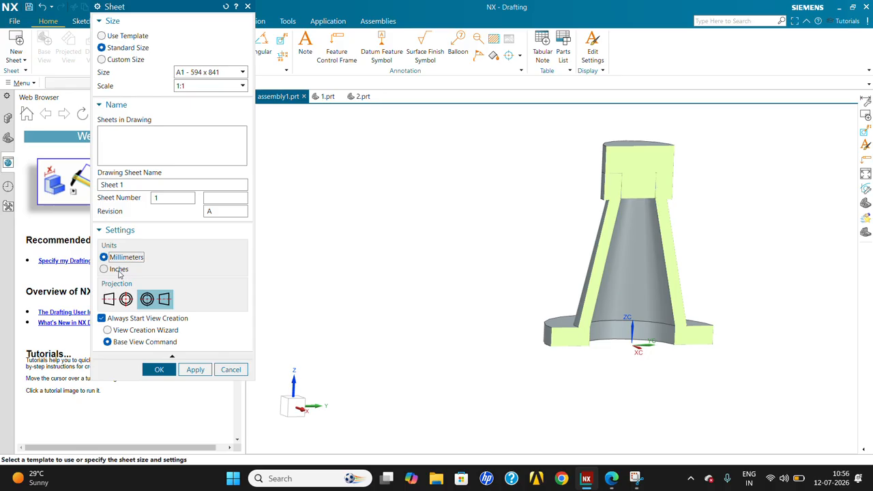
{"action": "left_click", "coordinate": [160, 370]}
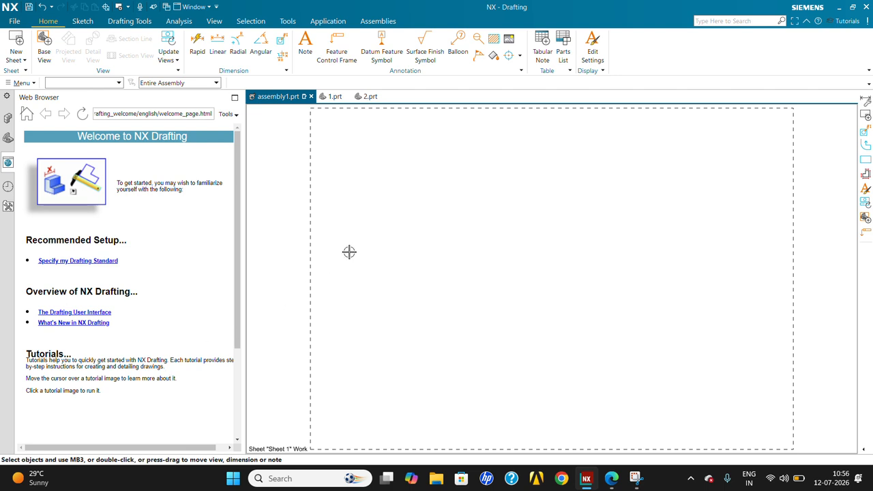
Add a second drawing sheet from the A1 - Size template, leaving its title block cells empty.
{"action": "left_click", "coordinate": [8, 138]}
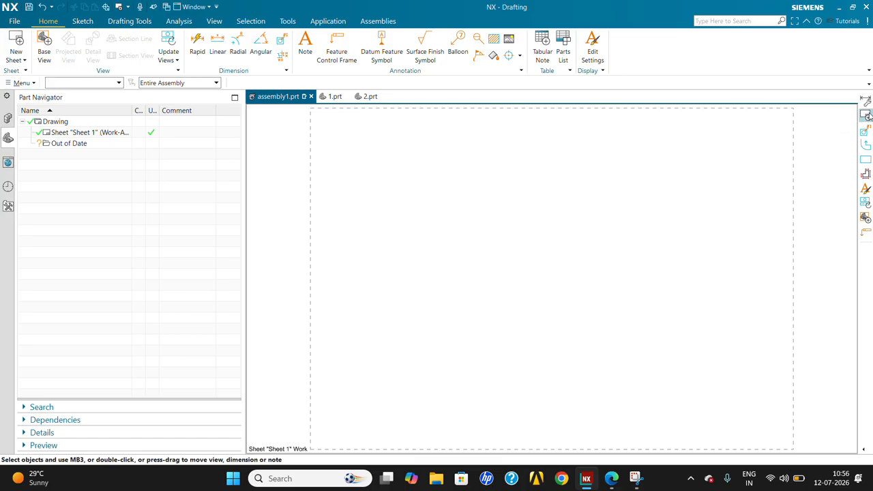
{"action": "left_click", "coordinate": [20, 48]}
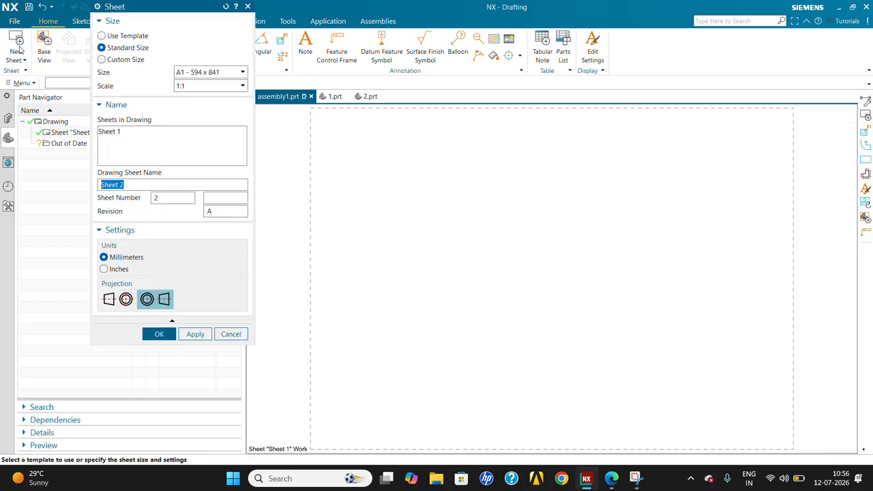
{"action": "left_click", "coordinate": [127, 38]}
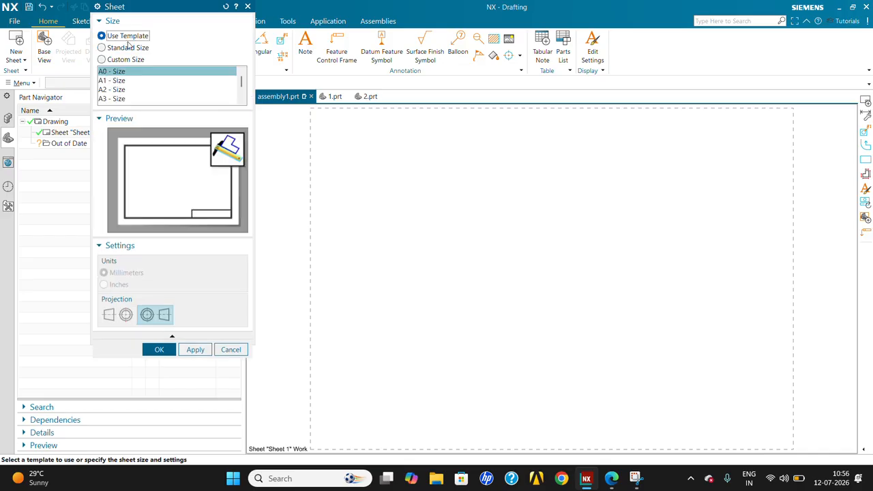
{"action": "left_click", "coordinate": [120, 99]}
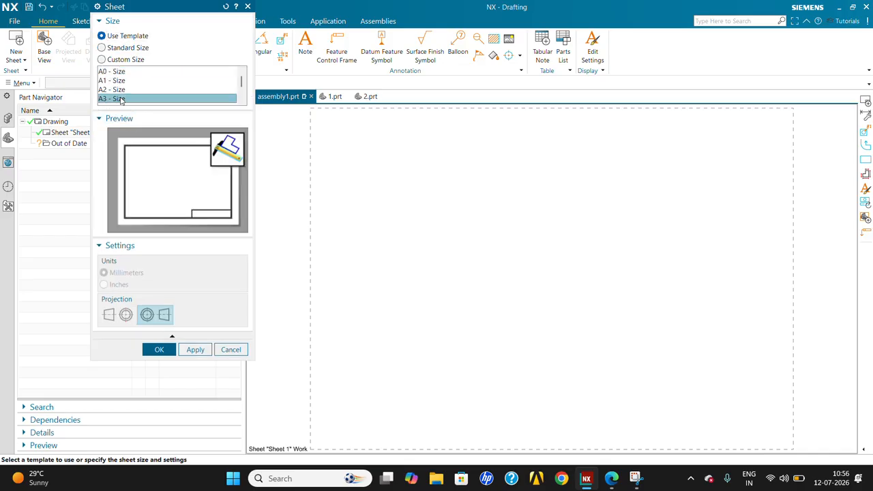
{"action": "left_click", "coordinate": [124, 90]}
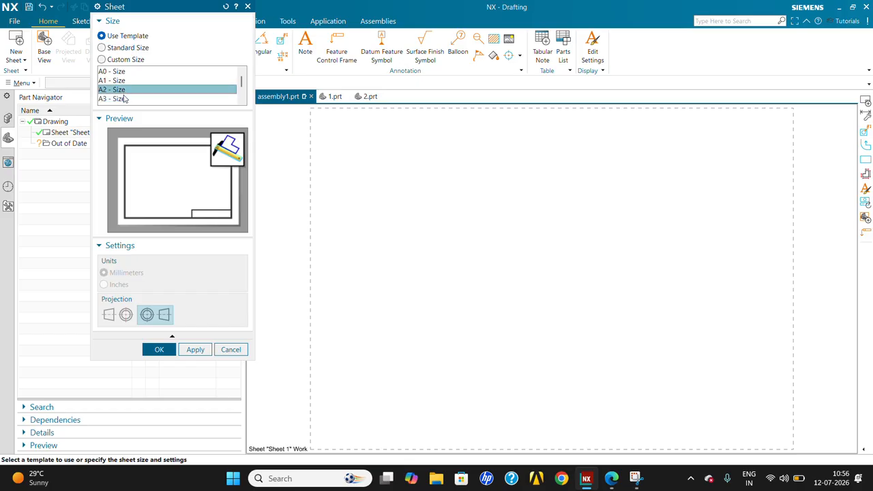
{"action": "left_click", "coordinate": [127, 82]}
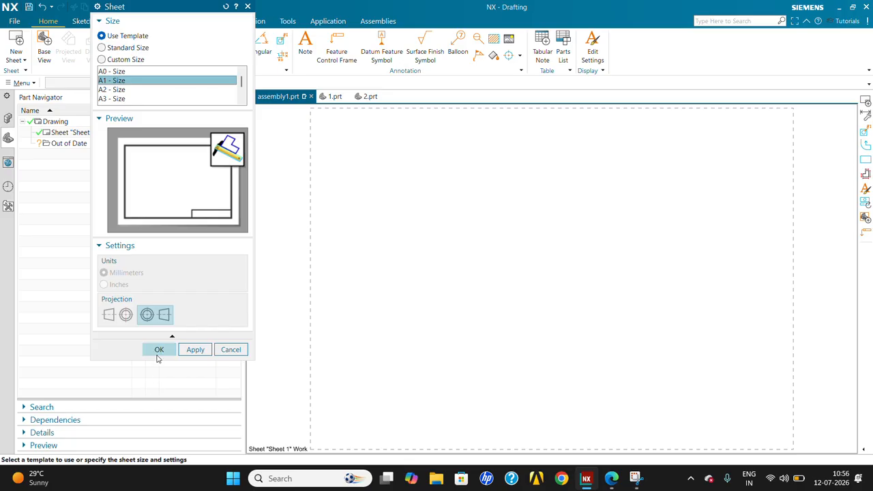
{"action": "left_click", "coordinate": [158, 350]}
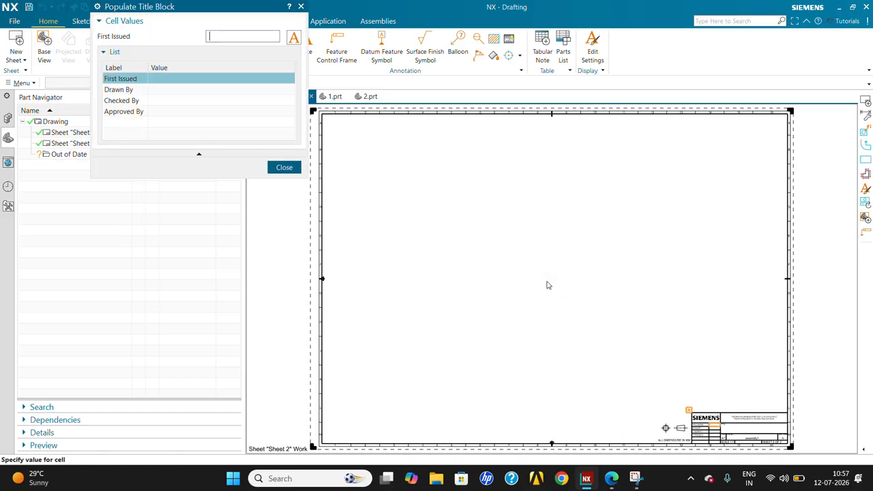
{"action": "left_click", "coordinate": [282, 168]}
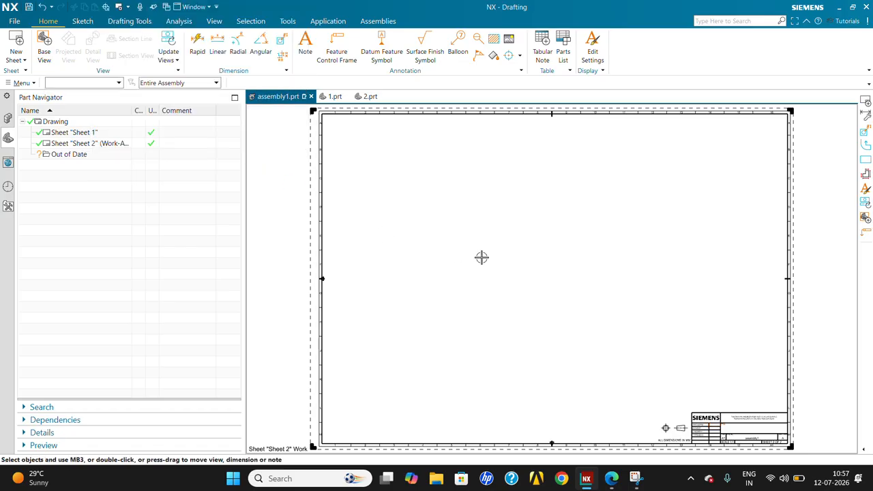
Place an isometric base view of the assembly at scale 1:2 on the right half of the template sheet.
{"action": "right_click", "coordinate": [406, 187]}
{"action": "left_click", "coordinate": [423, 192]}
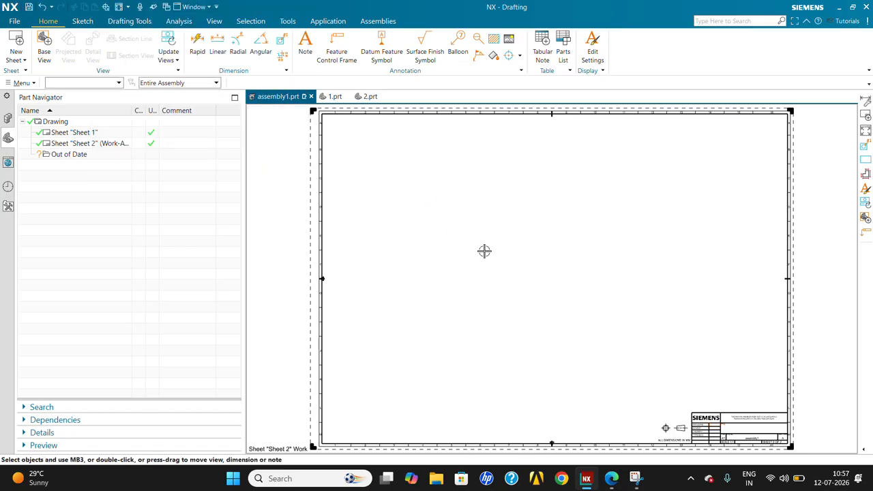
{"action": "left_click", "coordinate": [44, 45]}
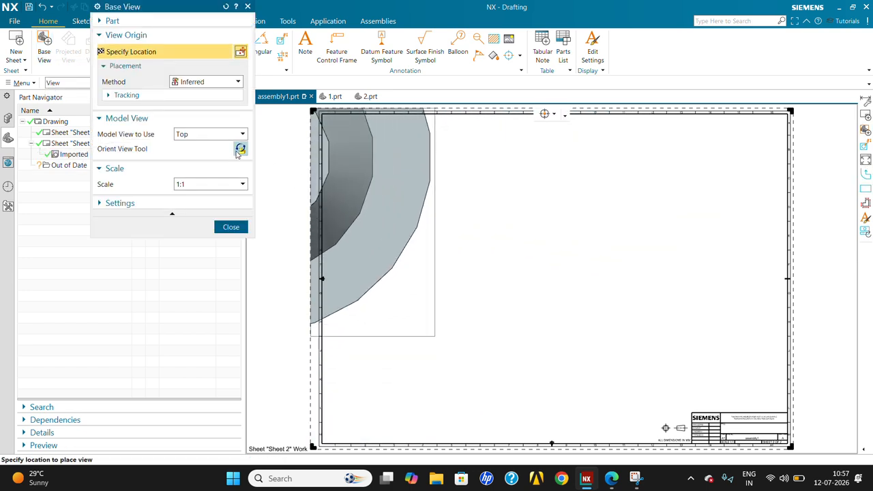
{"action": "left_click", "coordinate": [216, 134]}
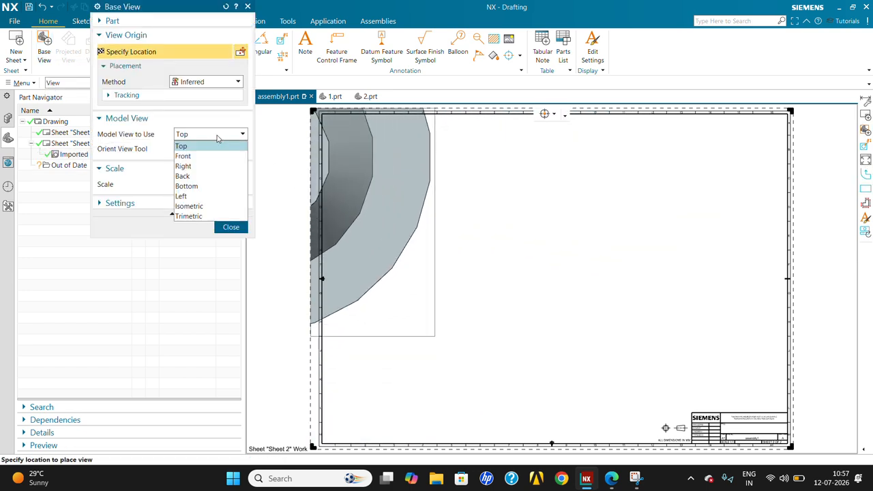
{"action": "left_click", "coordinate": [205, 206]}
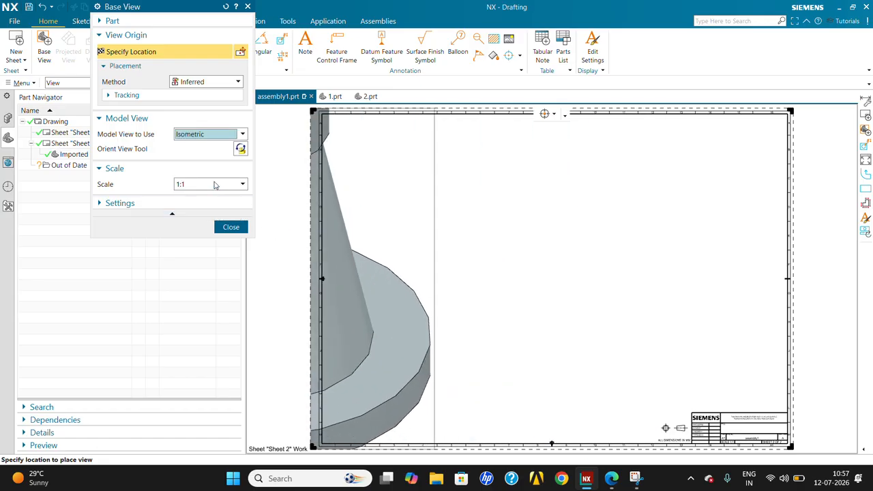
{"action": "left_click", "coordinate": [214, 185]}
{"action": "left_click", "coordinate": [212, 256]}
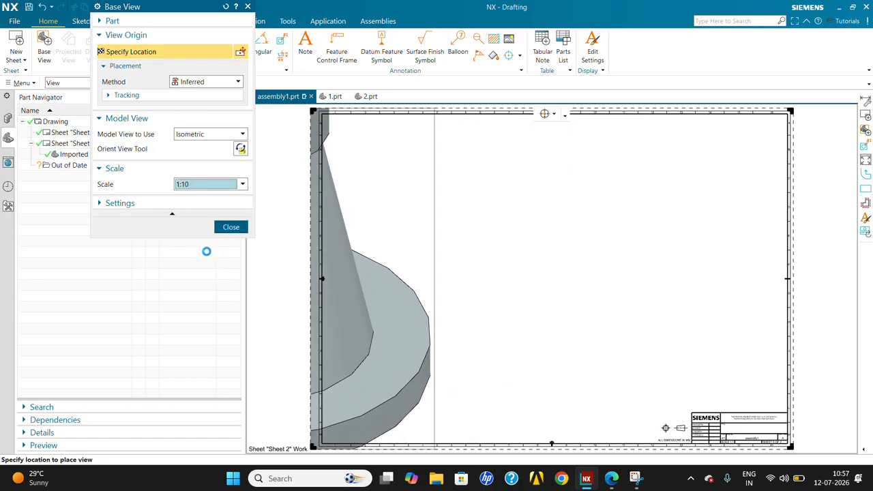
{"action": "left_click", "coordinate": [211, 184]}
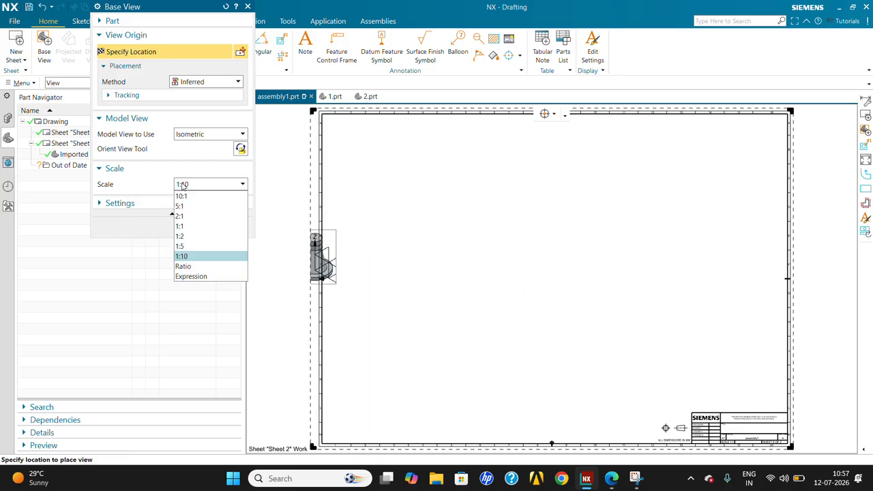
{"action": "left_click", "coordinate": [204, 236]}
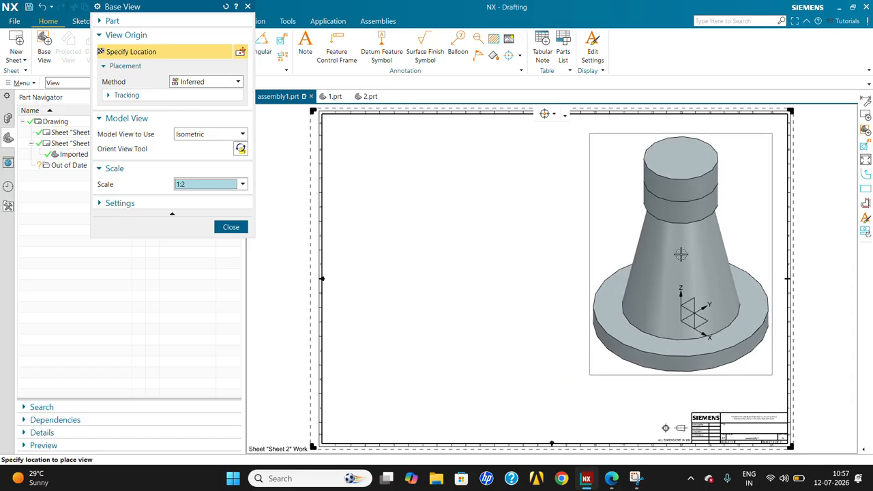
{"action": "left_click", "coordinate": [681, 253]}
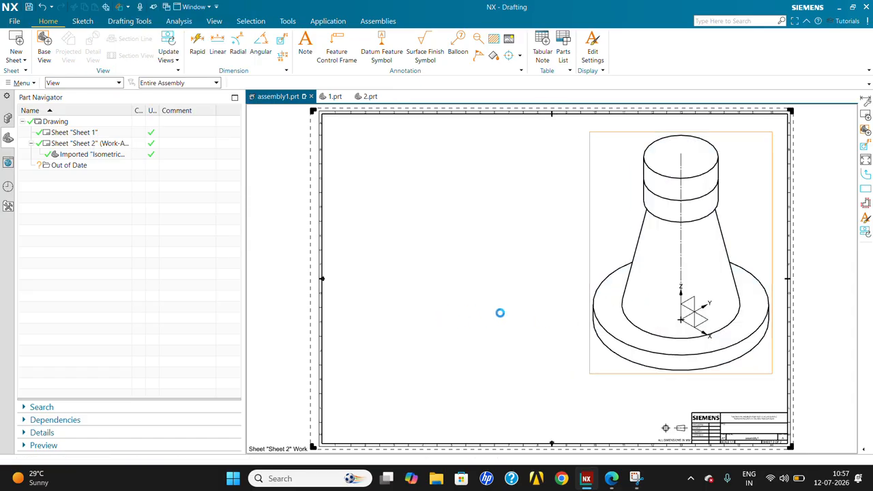
{"action": "left_click", "coordinate": [220, 283]}
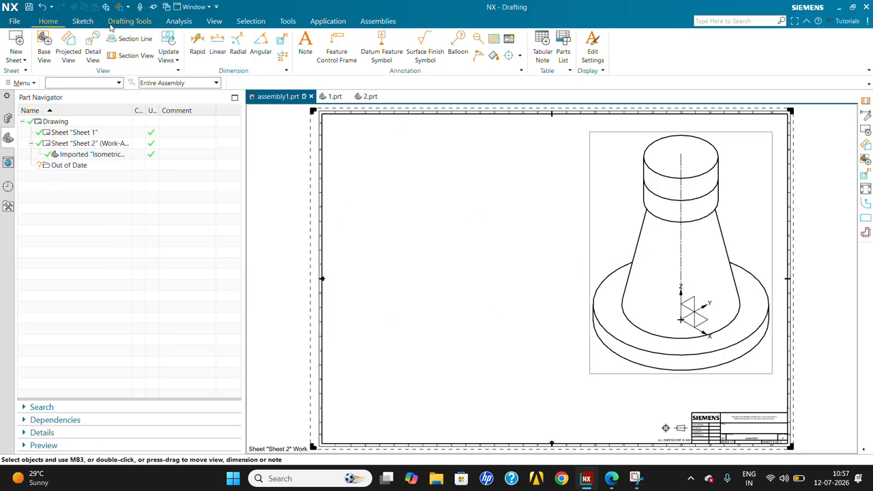
{"action": "left_click", "coordinate": [21, 83]}
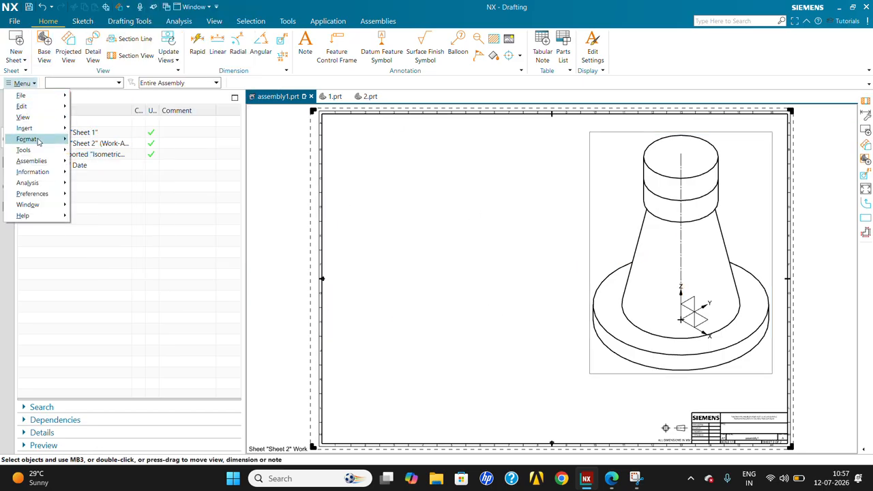
{"action": "mouse_move", "coordinate": [48, 141]}
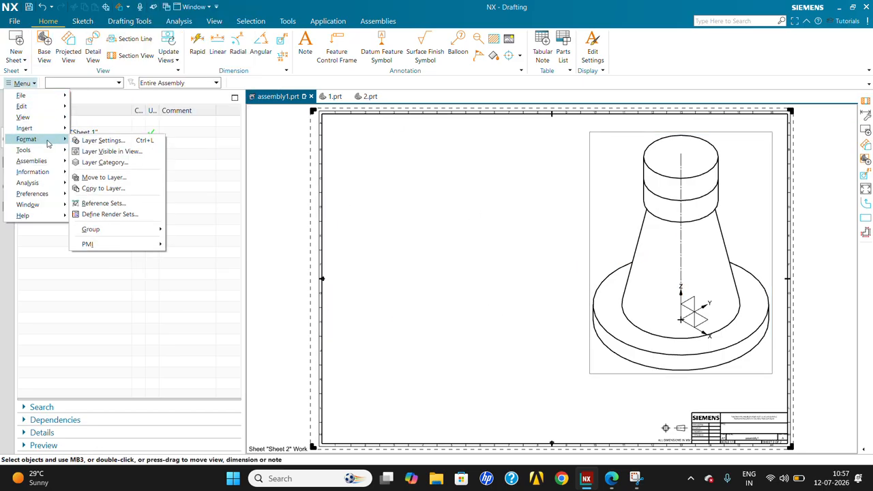
{"action": "left_click", "coordinate": [124, 152]}
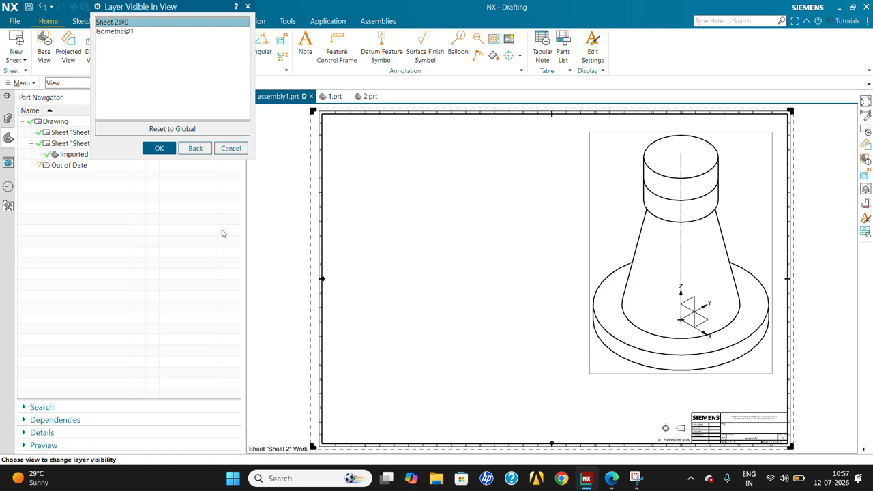
{"action": "left_click", "coordinate": [230, 149]}
Make layer 3 invisible in the isometric view on Sheet 2 and update the view.
{"action": "left_click", "coordinate": [21, 83]}
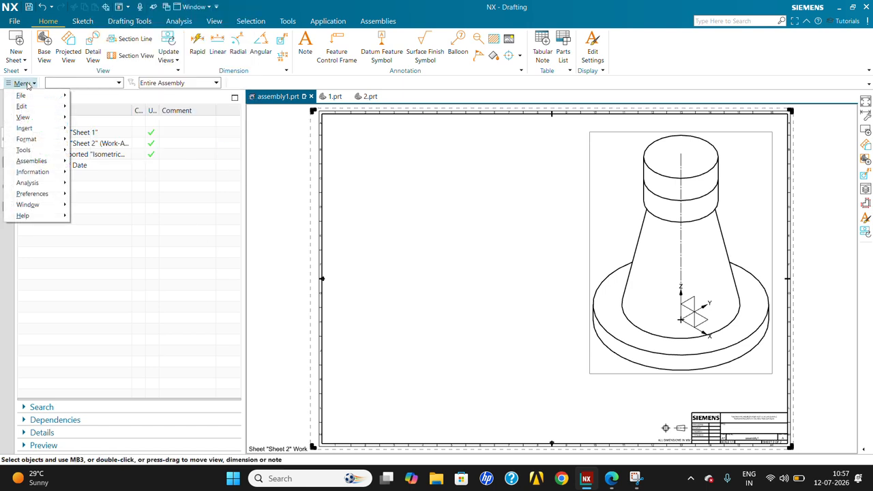
{"action": "mouse_move", "coordinate": [29, 143]}
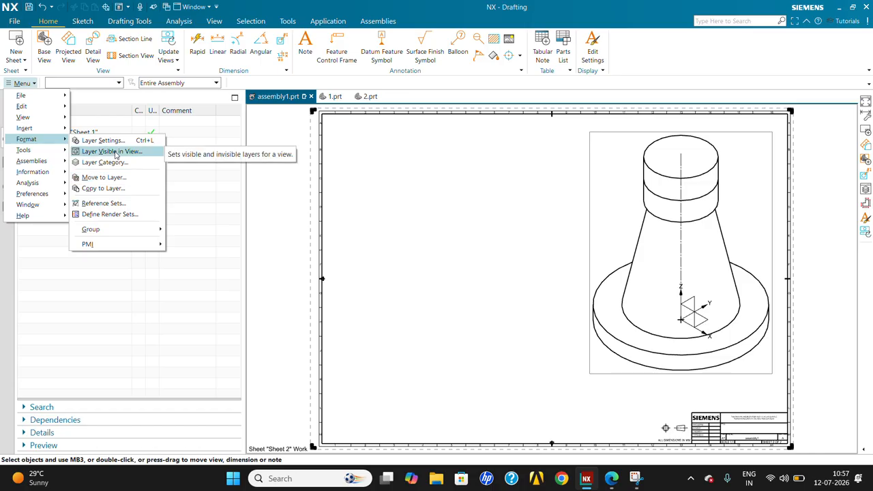
{"action": "left_click", "coordinate": [113, 151]}
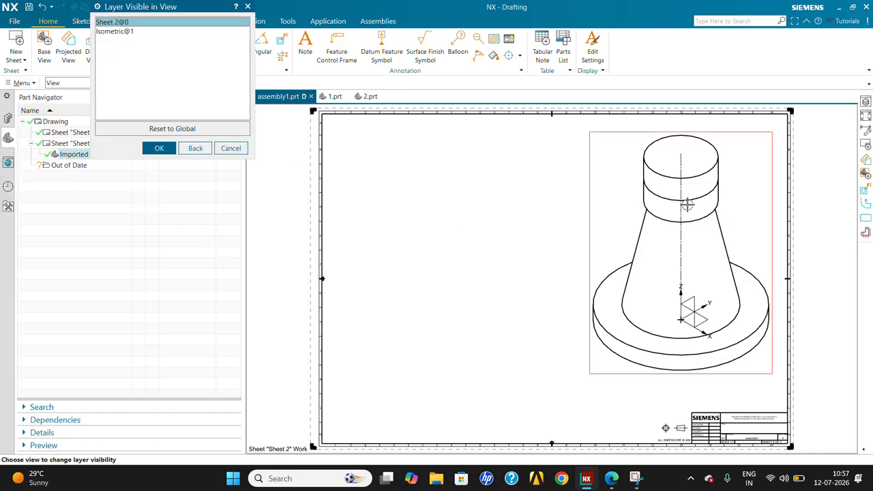
{"action": "left_click", "coordinate": [737, 193]}
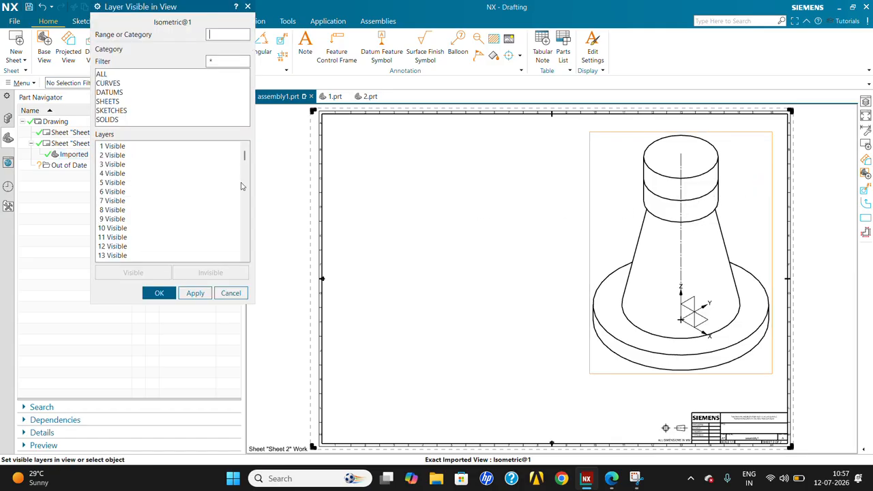
{"action": "left_click", "coordinate": [127, 165]}
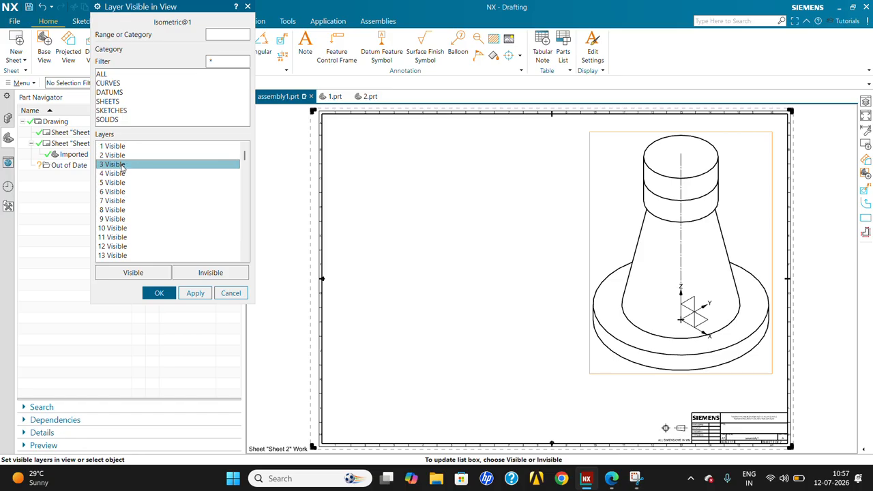
{"action": "left_click", "coordinate": [209, 274]}
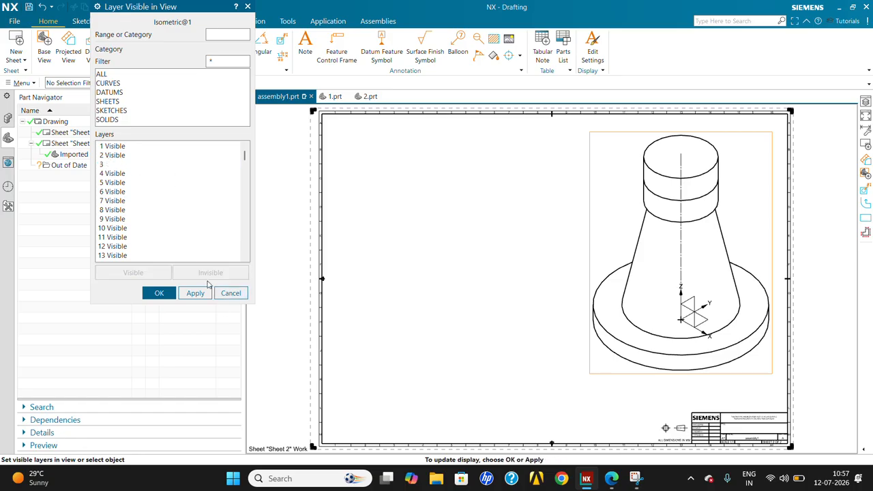
{"action": "left_click", "coordinate": [196, 295]}
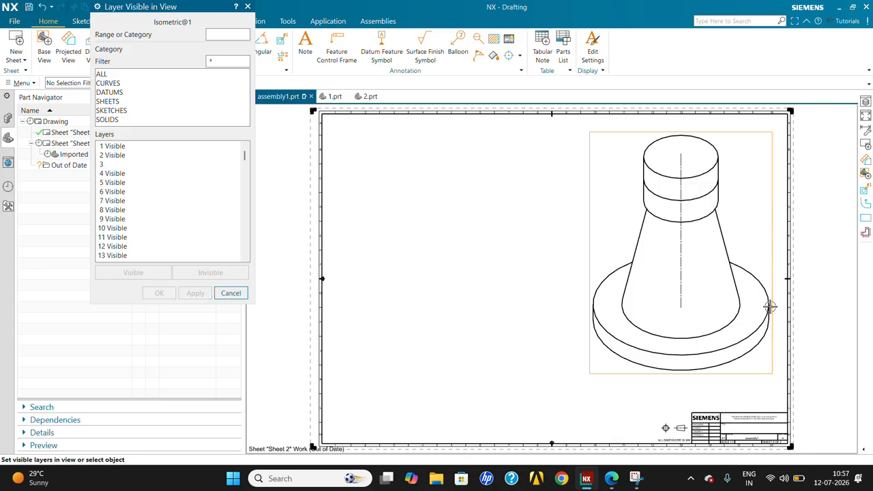
{"action": "left_click", "coordinate": [232, 292]}
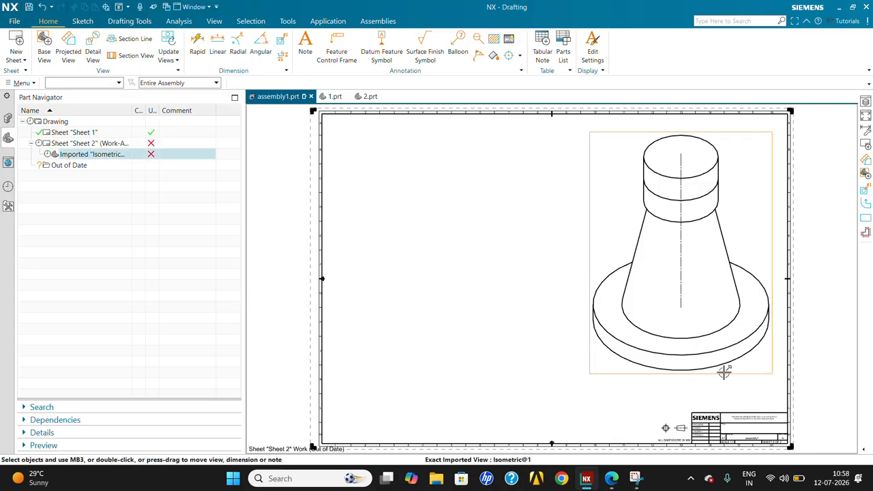
{"action": "right_click", "coordinate": [724, 367]}
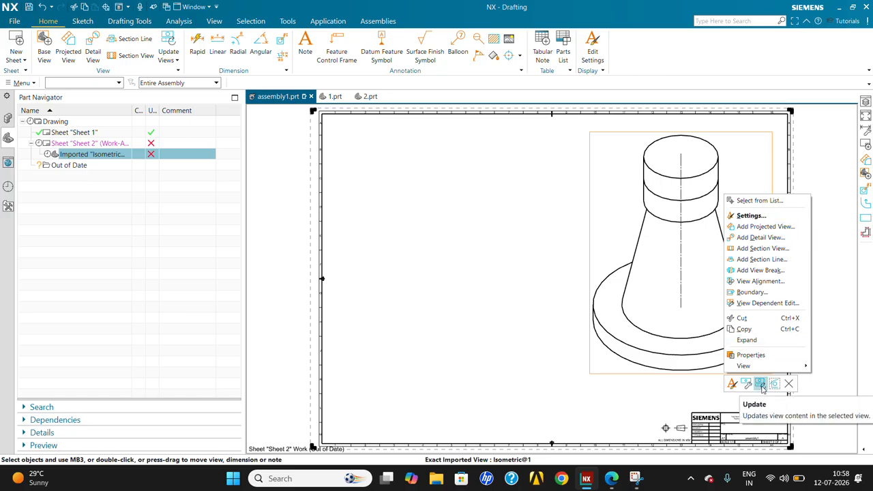
{"action": "left_click", "coordinate": [761, 384]}
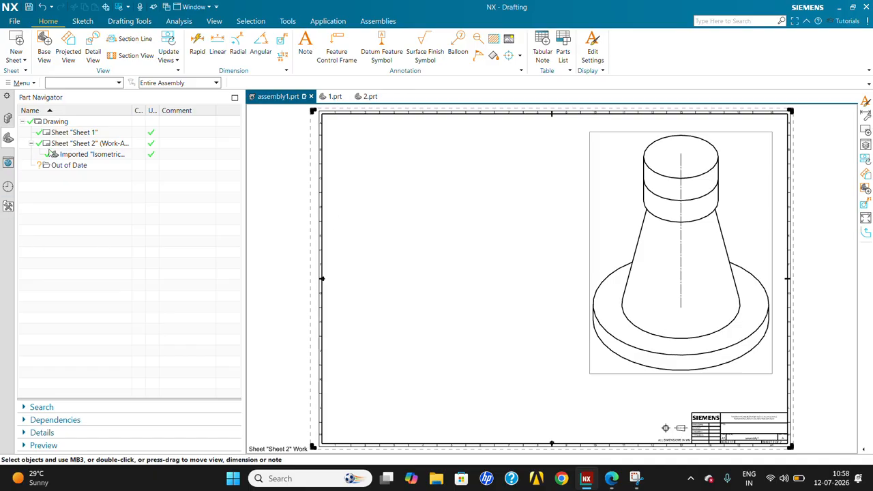
Delete the empty Sheet 1 from the drawing and rename the remaining template sheet as Sheet 1.
{"action": "left_click", "coordinate": [93, 134]}
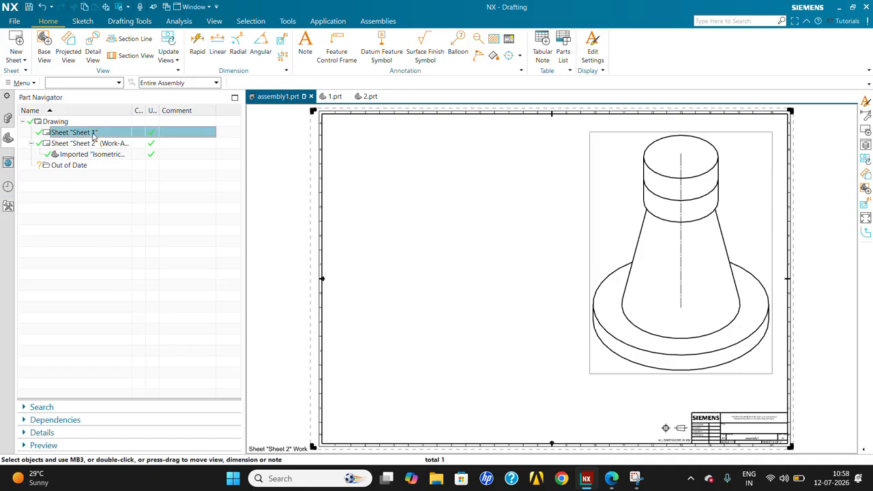
{"action": "right_click", "coordinate": [94, 134]}
{"action": "left_click", "coordinate": [114, 121]}
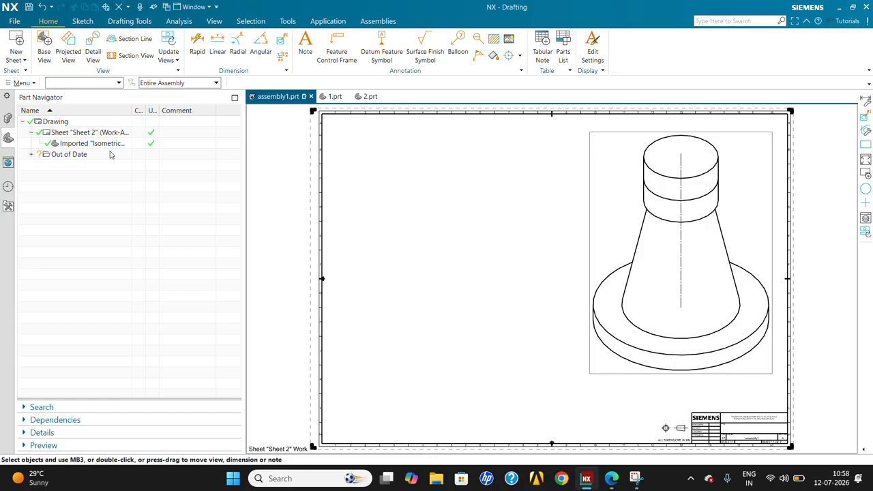
{"action": "double_click", "coordinate": [101, 133]}
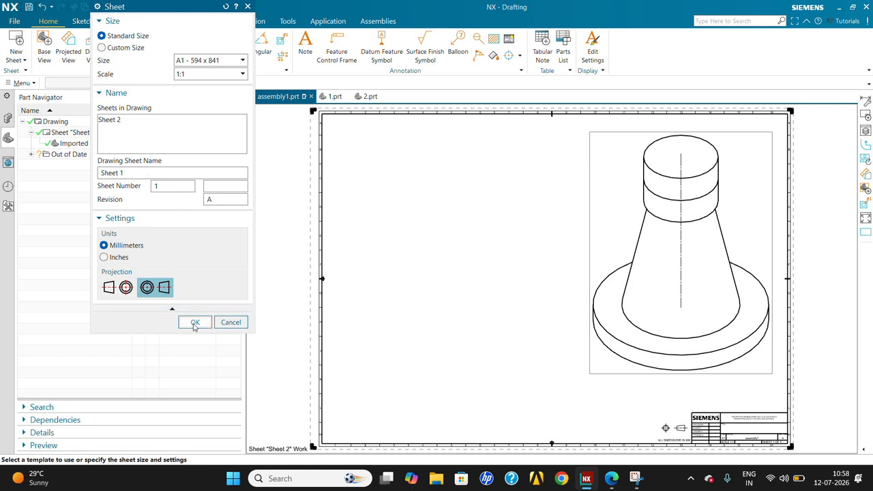
Apply the standard A1 sheet size at 1:1 scale in millimetres, with the drawing sheet named Sheet 1.
{"action": "left_click", "coordinate": [195, 322]}
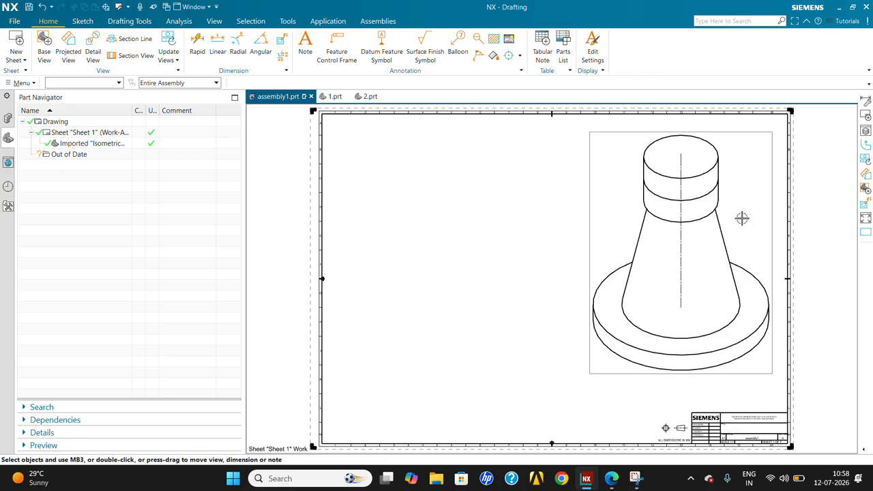
{"action": "double_click", "coordinate": [766, 250]}
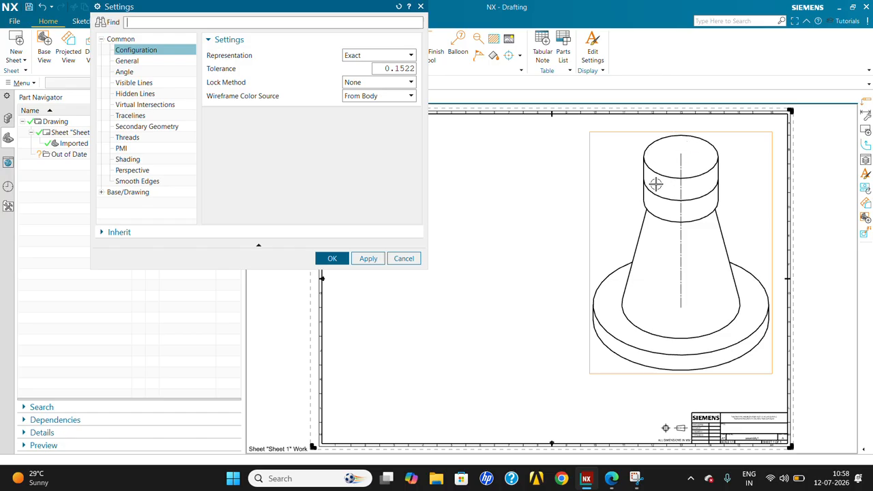
{"action": "left_click", "coordinate": [403, 258]}
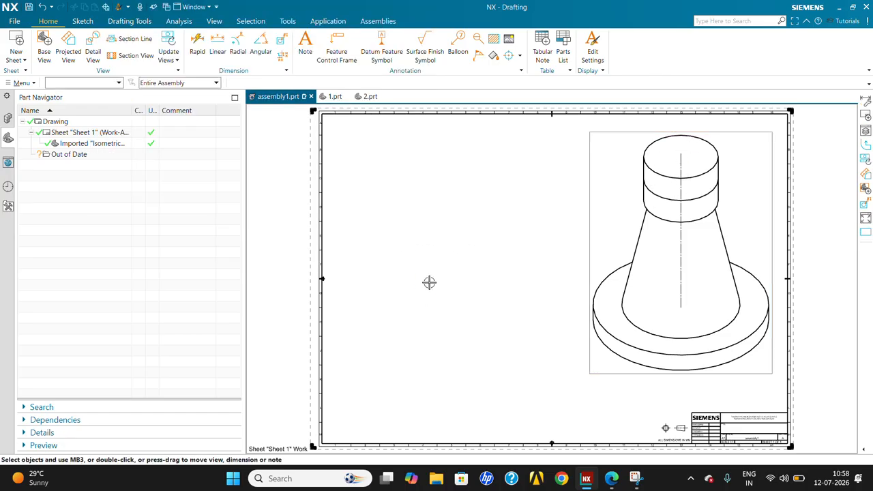
Switch to the part 2.prt and open the section sketch of its Revolve feature for editing.
{"action": "left_click", "coordinate": [367, 96]}
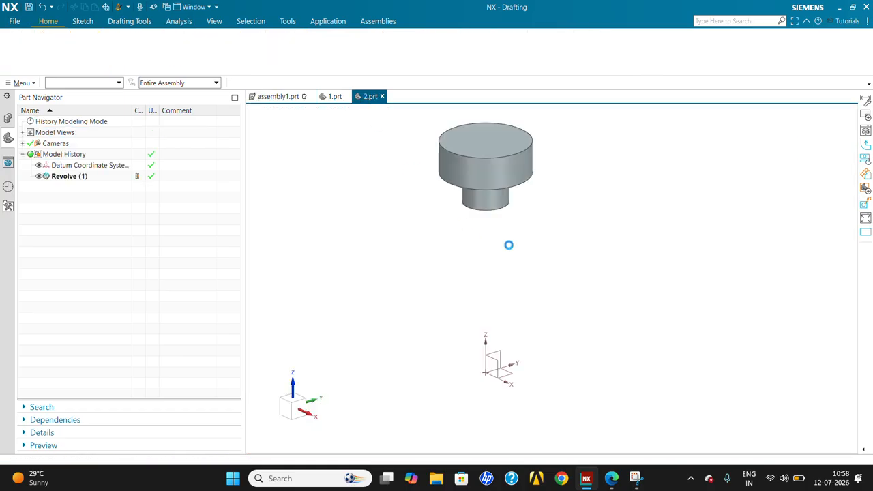
{"action": "middle_click_drag", "start_coordinate": [508, 225], "coordinate": [502, 185]}
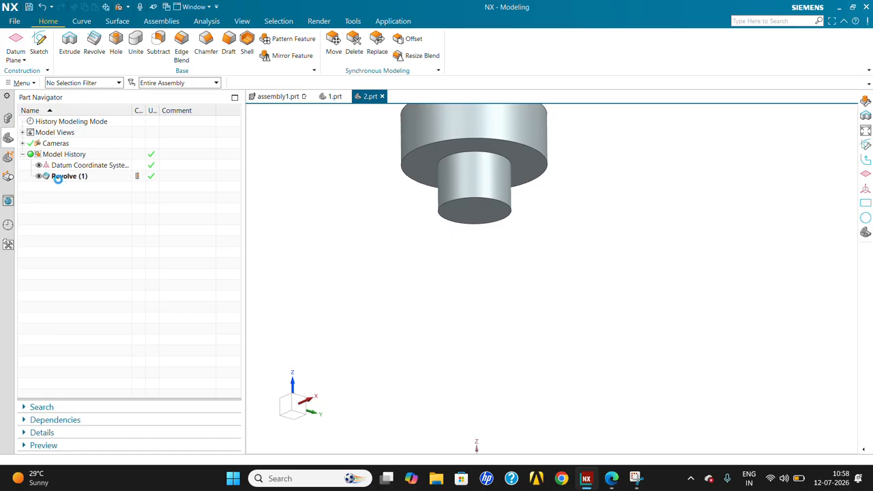
{"action": "double_click", "coordinate": [58, 176]}
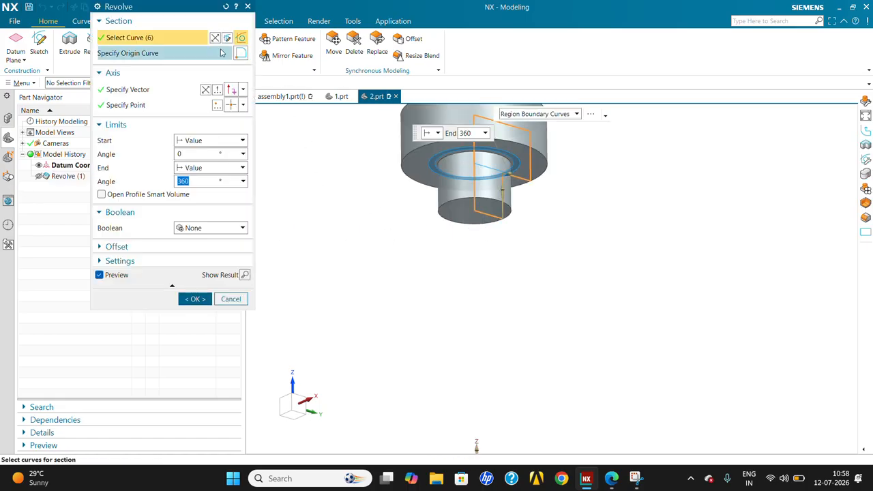
{"action": "left_click", "coordinate": [227, 38]}
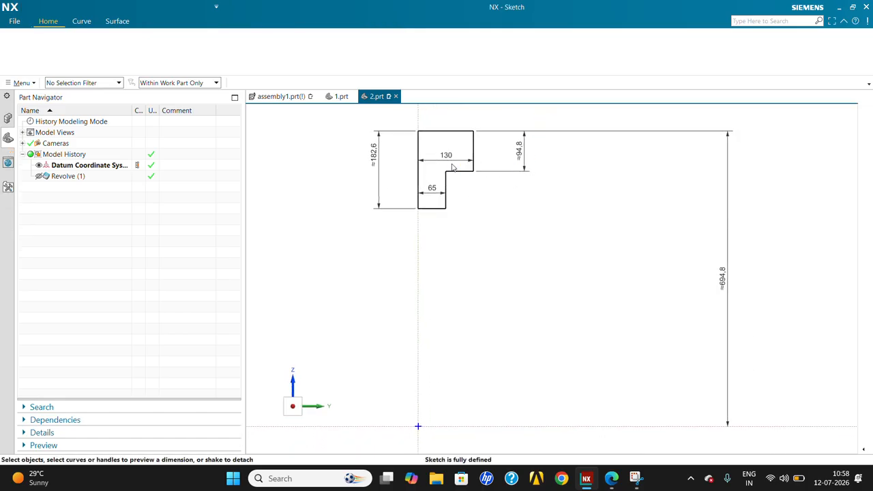
Sketch a rectangle from the vertical axis extending past the profile's upper and lower edges, and narrow it to about 37 mm wide.
{"action": "scroll", "coordinate": [438, 142], "scroll_direction": "up", "scroll_amount": 4}
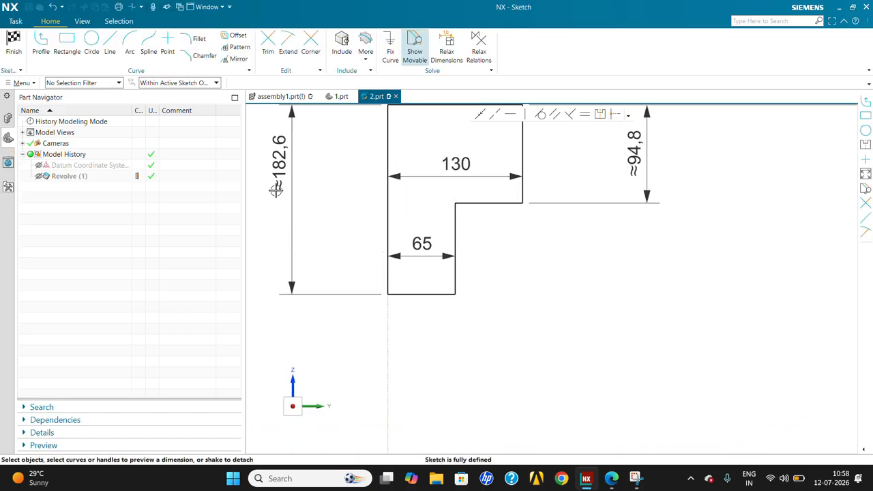
{"action": "left_click", "coordinate": [66, 42]}
{"action": "scroll", "coordinate": [509, 383], "scroll_direction": "down", "scroll_amount": 3}
{"action": "scroll", "coordinate": [577, 382], "scroll_direction": "up", "scroll_amount": 3}
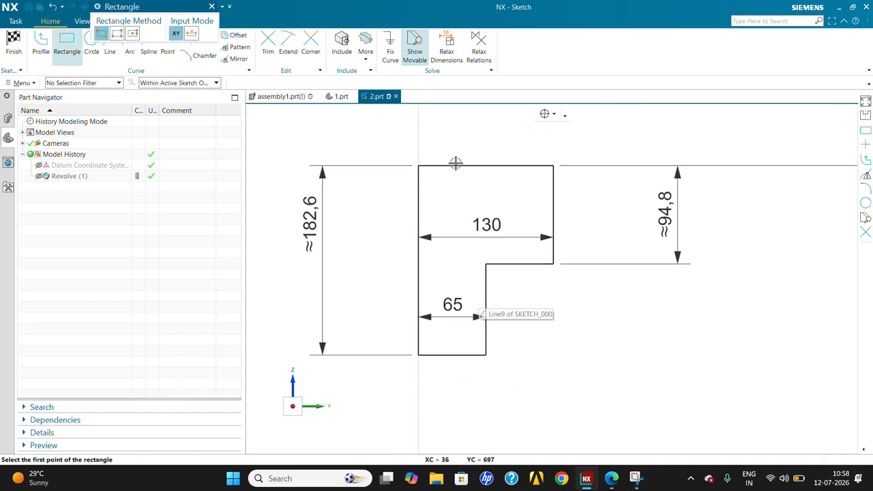
{"action": "left_click", "coordinate": [418, 143]}
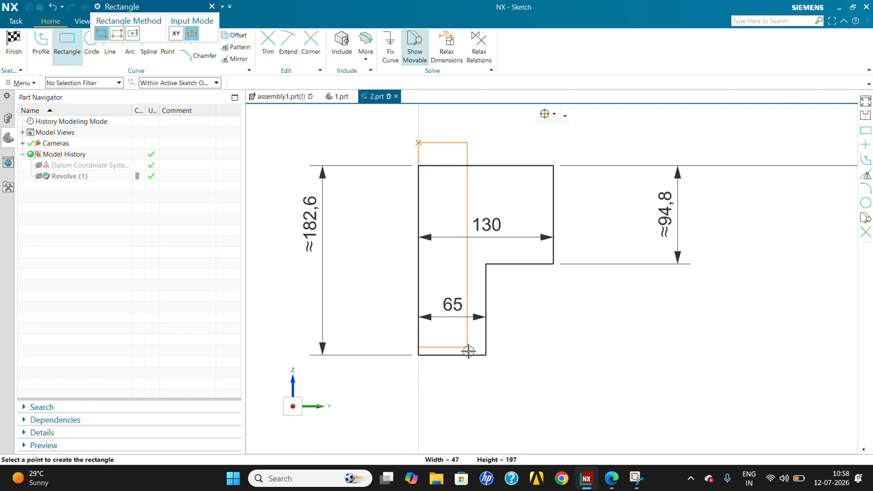
{"action": "left_click", "coordinate": [467, 386]}
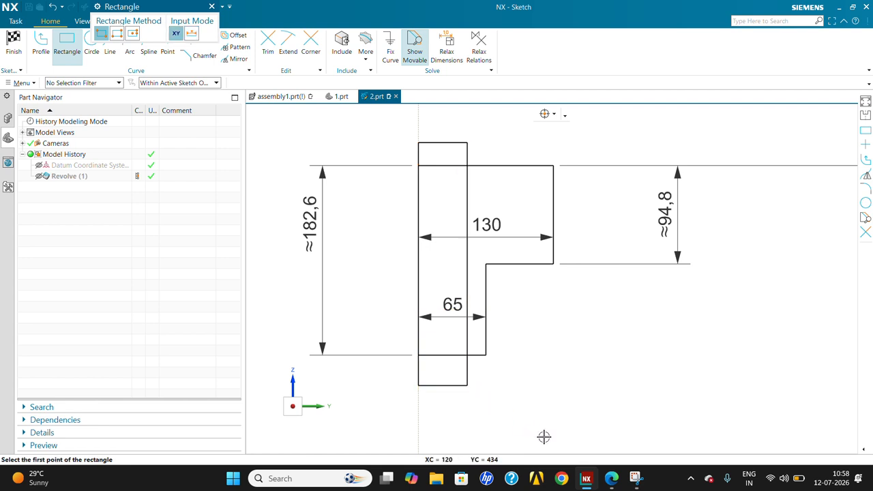
{"action": "key", "text": "Escape"}
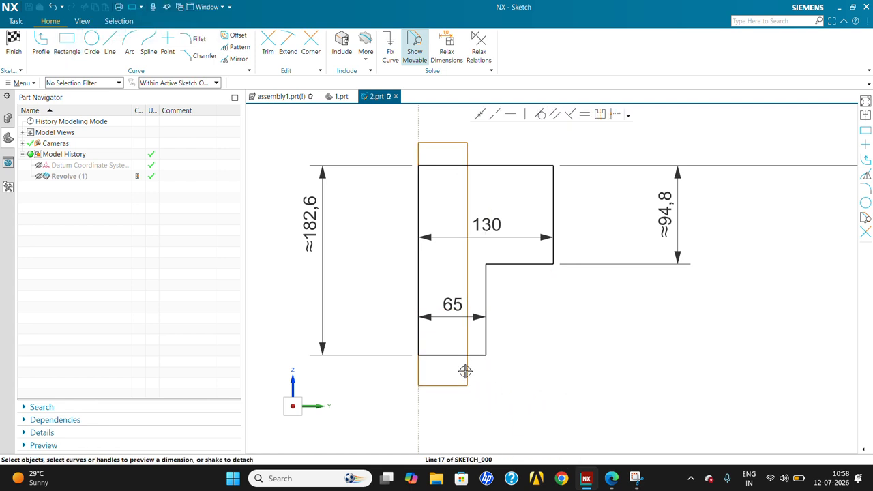
{"action": "left_click_drag", "start_coordinate": [465, 371], "coordinate": [457, 373]}
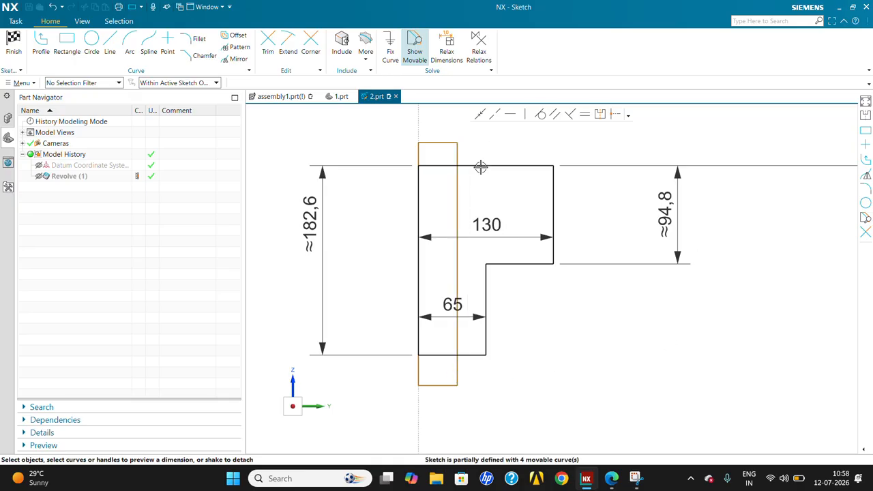
Delete the rectangle's edge on the axis and trim the overlapping curves, leaving a closed profile offset from the axis.
{"action": "left_click", "coordinate": [412, 151]}
{"action": "key", "text": "Delete"}
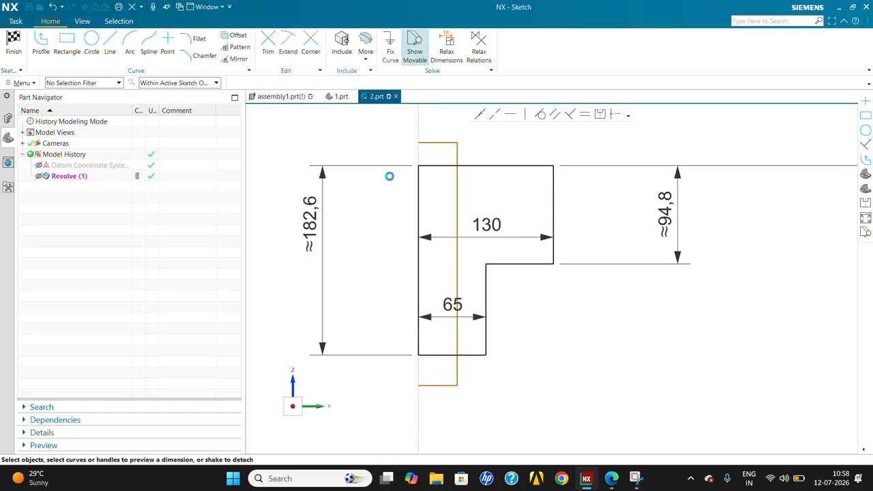
{"action": "key", "text": "t"}
{"action": "left_click_drag", "start_coordinate": [447, 155], "coordinate": [466, 196]}
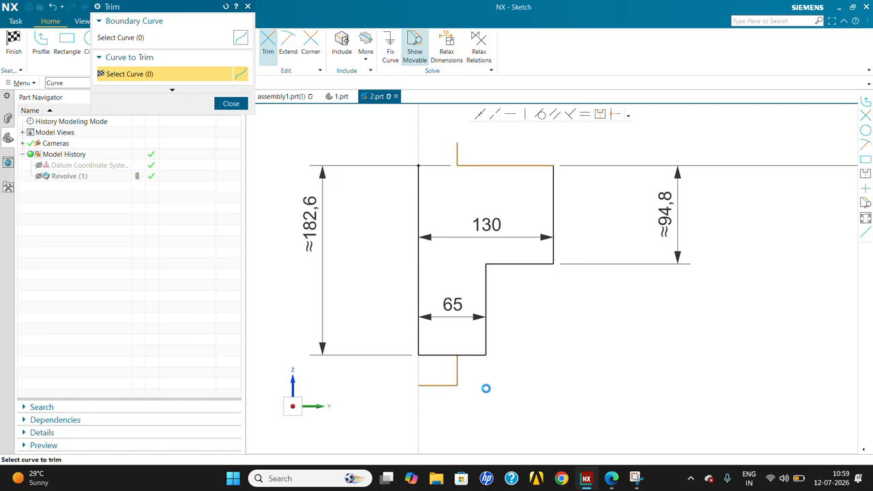
{"action": "key", "text": "ctrl+z"}
{"action": "mouse_move", "coordinate": [487, 136]}
{"action": "left_mouse_down"}
{"action": "mouse_move", "coordinate": [418, 195]}
{"action": "mouse_move", "coordinate": [402, 254]}
{"action": "mouse_move", "coordinate": [428, 353]}
{"action": "left_mouse_up"}
{"action": "mouse_move", "coordinate": [429, 309]}
{"action": "left_mouse_down"}
{"action": "mouse_move", "coordinate": [453, 403]}
{"action": "mouse_move", "coordinate": [453, 376]}
{"action": "left_mouse_up"}
{"action": "key", "text": "Escape"}
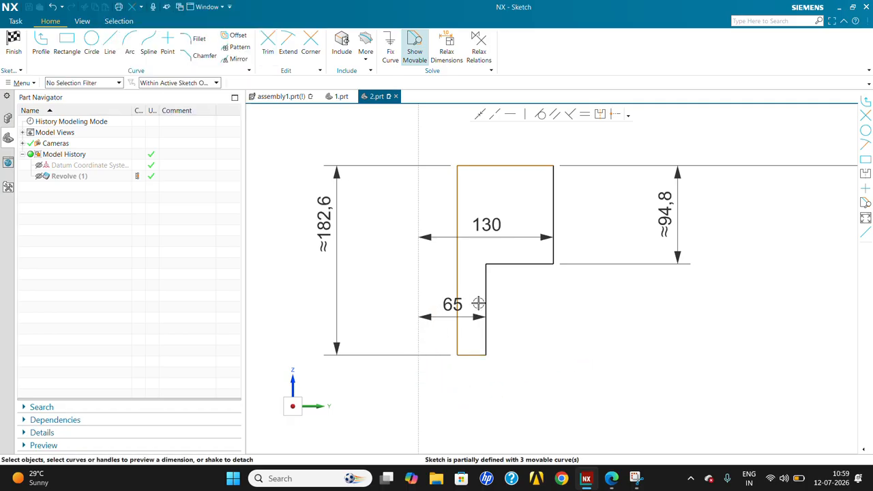
Dimension the horizontal distance from the vertical axis to the profile's inner edge.
{"action": "left_click", "coordinate": [457, 253]}
{"action": "left_click", "coordinate": [417, 192]}
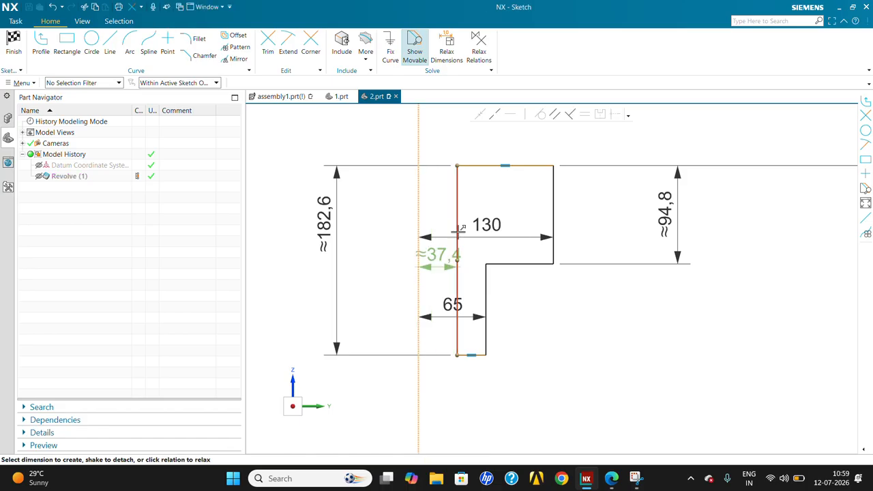
{"action": "left_click", "coordinate": [439, 254]}
{"action": "key", "text": "Escape"}
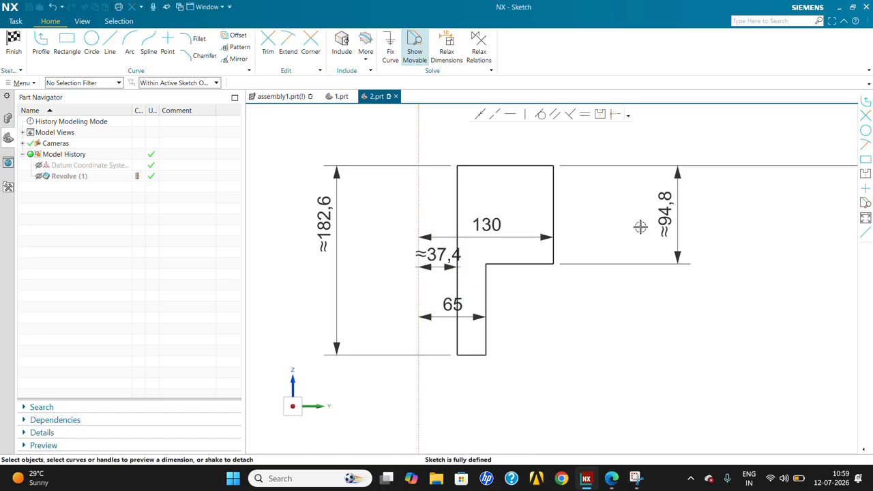
Finish the sketch, update the 360° revolve with the hollow profile, and save the part.
{"action": "left_click", "coordinate": [14, 42]}
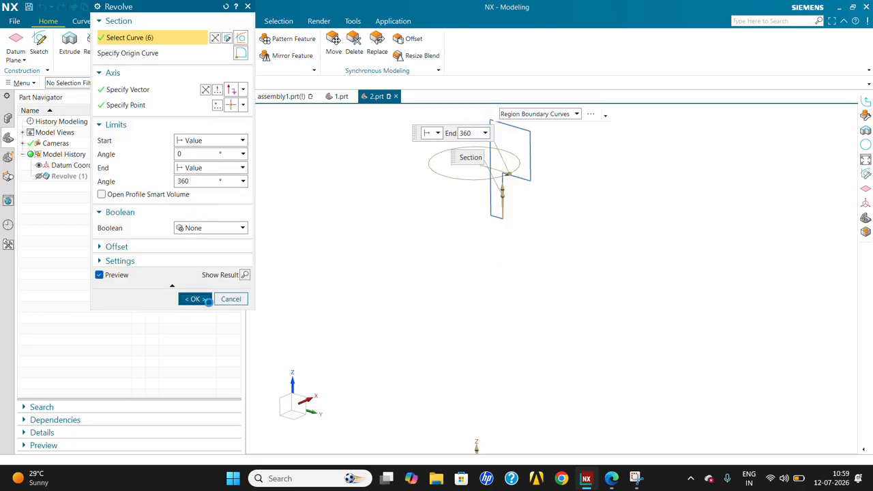
{"action": "left_click", "coordinate": [196, 300]}
{"action": "left_click", "coordinate": [14, 22]}
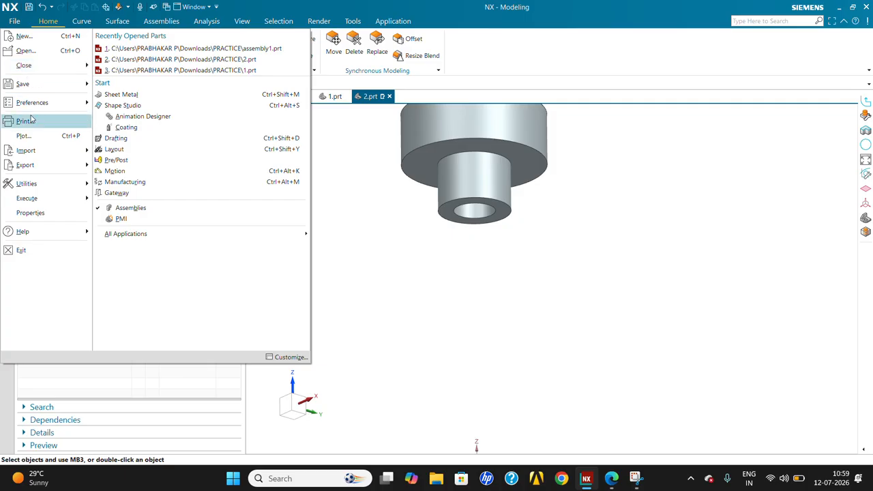
{"action": "mouse_move", "coordinate": [33, 84]}
{"action": "left_click", "coordinate": [137, 66]}
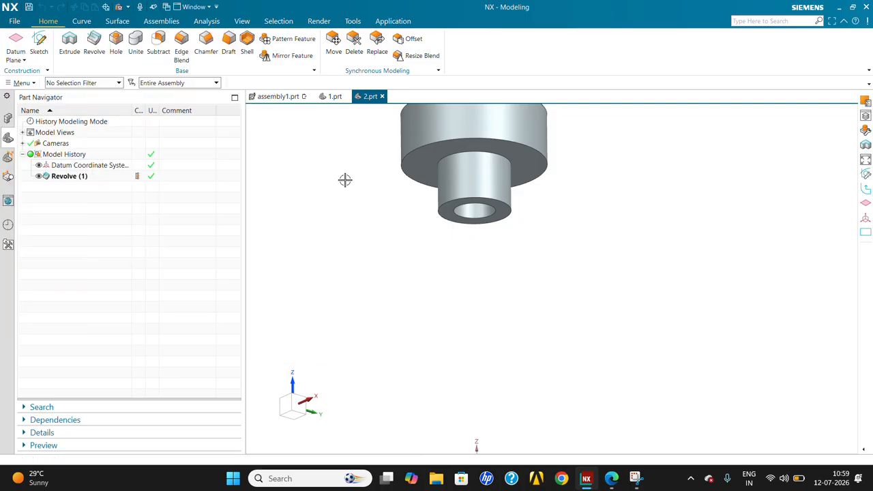
Return to the assembly1.prt drawing and examine the through hole and edges in the isometric view.
{"action": "scroll", "coordinate": [511, 302], "scroll_direction": "down", "scroll_amount": 4}
{"action": "scroll", "coordinate": [507, 245], "scroll_direction": "up", "scroll_amount": 4}
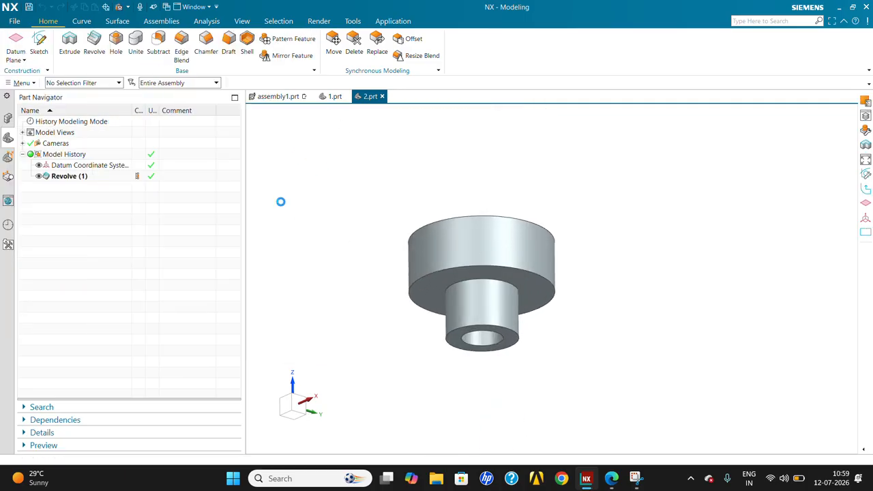
{"action": "left_click", "coordinate": [276, 97]}
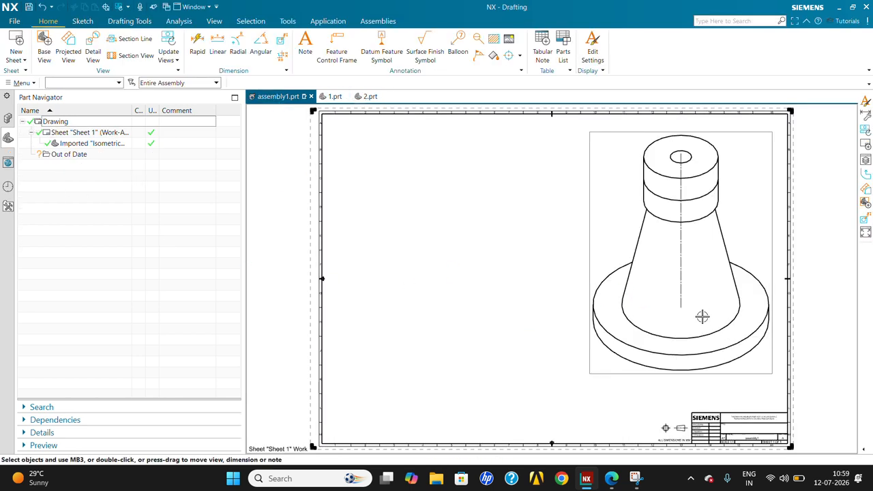
{"action": "scroll", "coordinate": [707, 164], "scroll_direction": "up", "scroll_amount": 5}
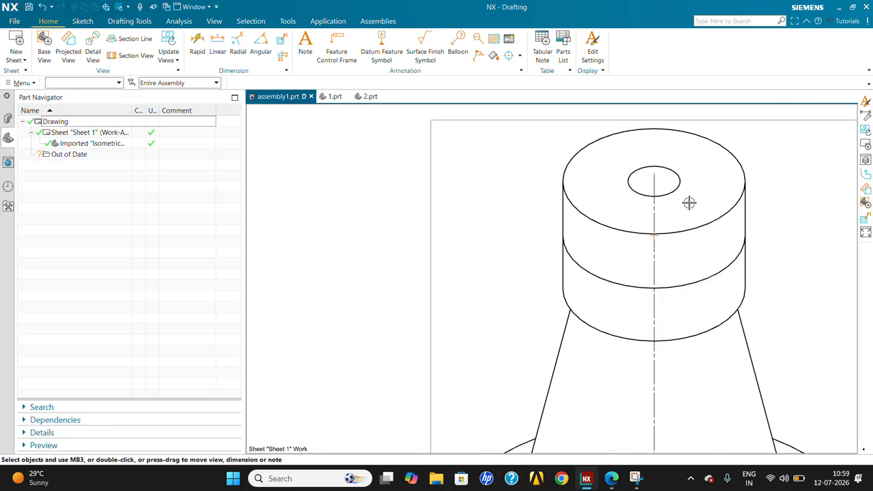
{"action": "scroll", "coordinate": [664, 195], "scroll_direction": "down", "scroll_amount": 1}
{"action": "scroll", "coordinate": [658, 191], "scroll_direction": "down", "scroll_amount": 3}
{"action": "scroll", "coordinate": [673, 176], "scroll_direction": "up", "scroll_amount": 3}
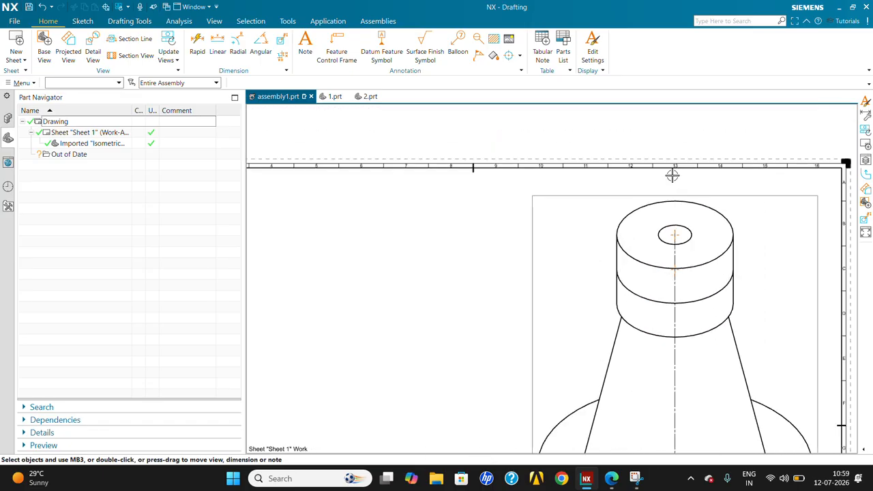
{"action": "scroll", "coordinate": [703, 280], "scroll_direction": "down", "scroll_amount": 2}
{"action": "scroll", "coordinate": [701, 285], "scroll_direction": "up", "scroll_amount": 2}
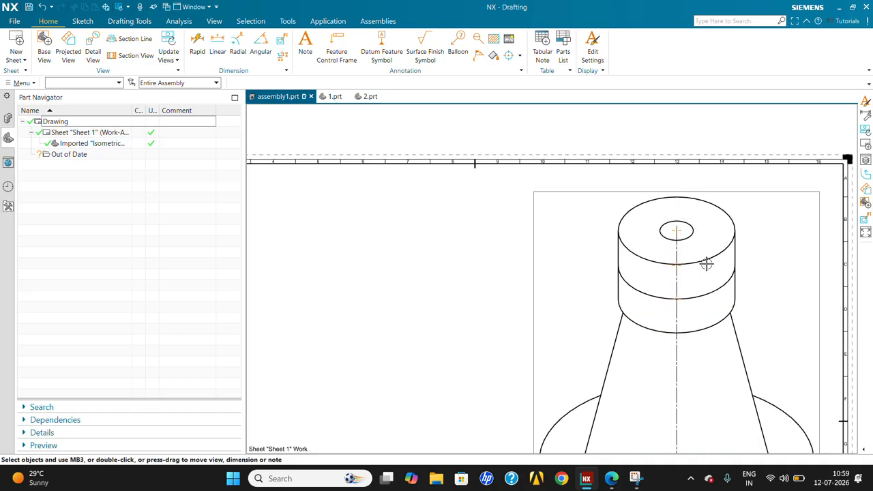
{"action": "scroll", "coordinate": [682, 232], "scroll_direction": "down", "scroll_amount": 2}
{"action": "scroll", "coordinate": [684, 197], "scroll_direction": "up", "scroll_amount": 3}
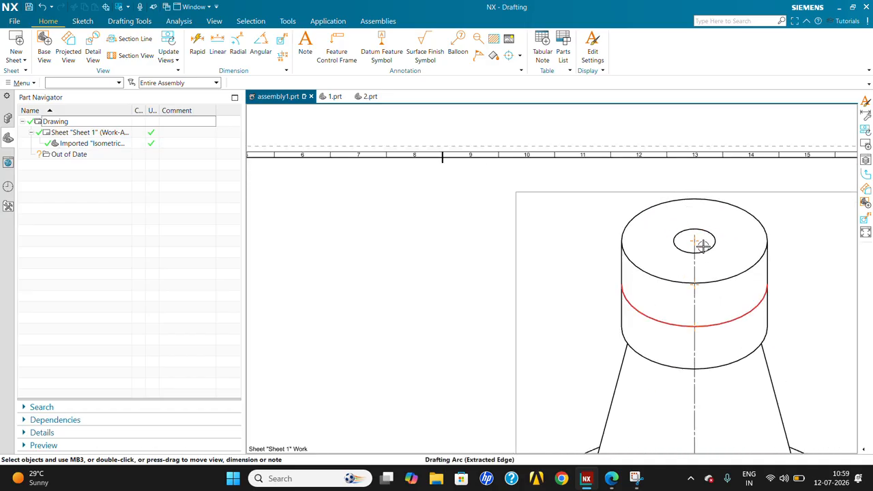
{"action": "scroll", "coordinate": [716, 296], "scroll_direction": "down", "scroll_amount": 3}
{"action": "scroll", "coordinate": [717, 380], "scroll_direction": "up", "scroll_amount": 1}
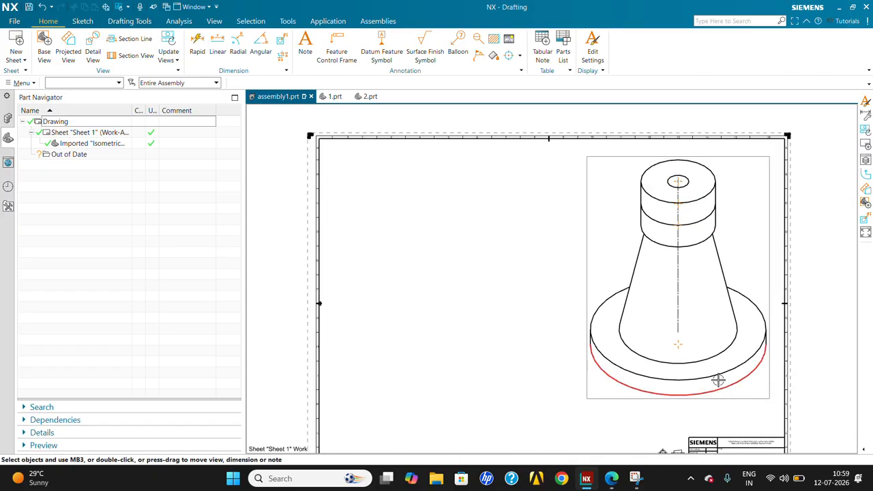
Delete the vertical centerline from the isometric view.
{"action": "left_click", "coordinate": [676, 308]}
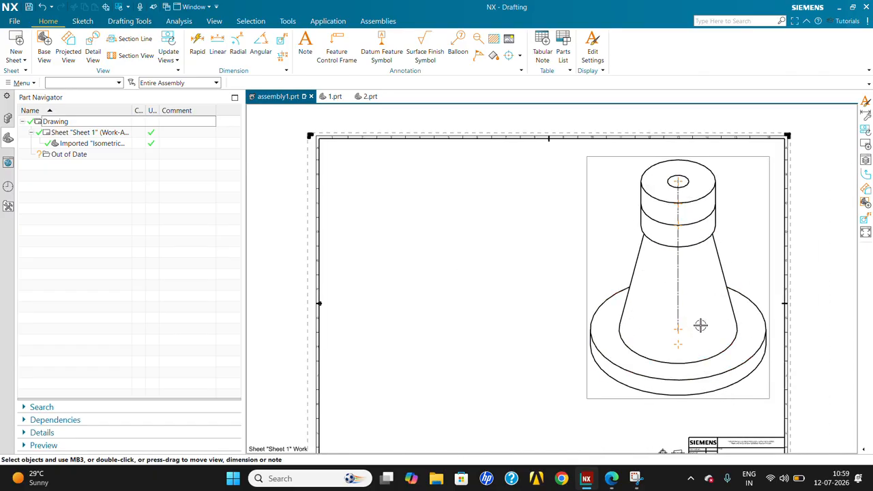
{"action": "key", "text": "Delete"}
{"action": "scroll", "coordinate": [678, 181], "scroll_direction": "up", "scroll_amount": 2}
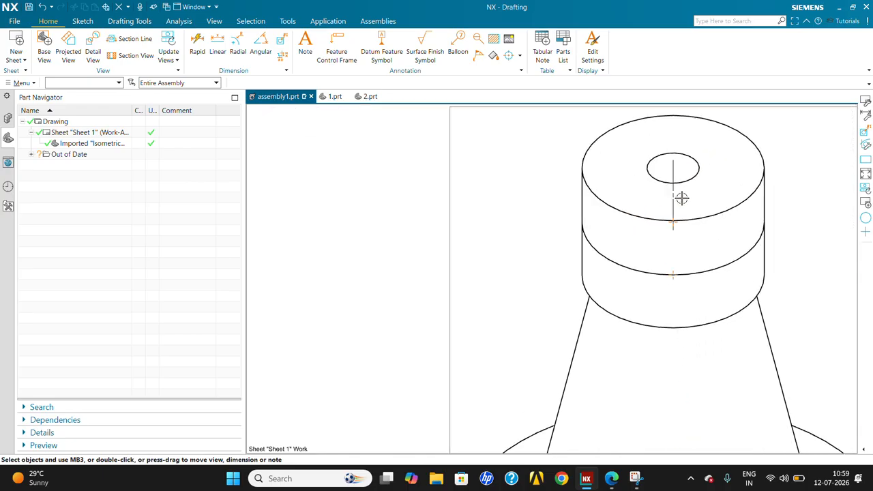
{"action": "scroll", "coordinate": [675, 272], "scroll_direction": "down", "scroll_amount": 3}
{"action": "scroll", "coordinate": [740, 253], "scroll_direction": "up", "scroll_amount": 1}
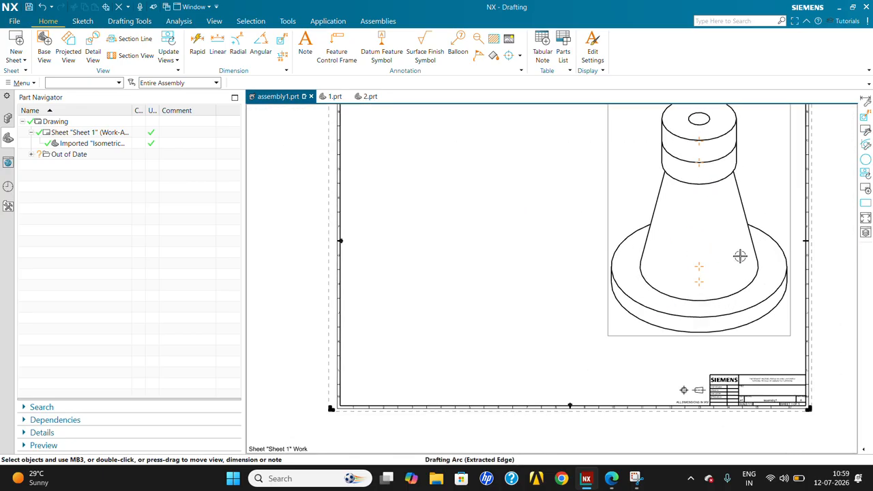
Set the isometric view's scale to 1:1 in its general view settings and apply it.
{"action": "scroll", "coordinate": [730, 242], "scroll_direction": "down", "scroll_amount": 1}
{"action": "scroll", "coordinate": [730, 242], "scroll_direction": "up", "scroll_amount": 1}
{"action": "scroll", "coordinate": [668, 236], "scroll_direction": "down", "scroll_amount": 1}
{"action": "scroll", "coordinate": [687, 270], "scroll_direction": "down", "scroll_amount": 1}
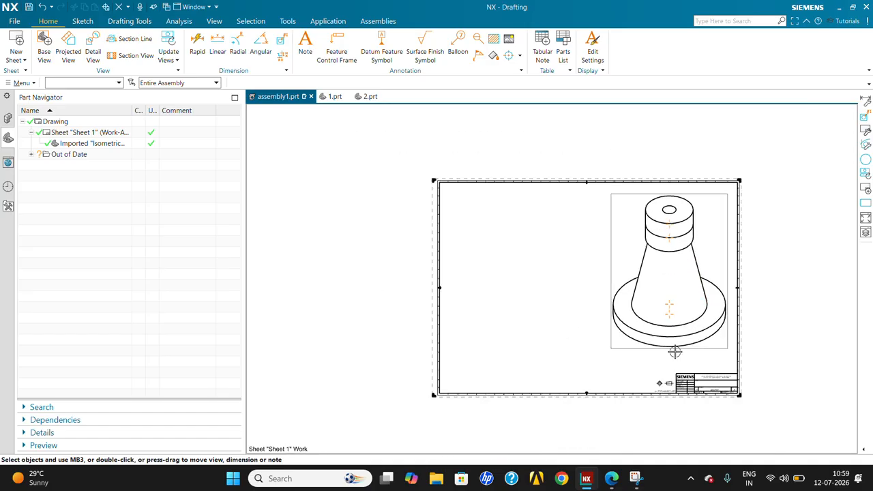
{"action": "double_click", "coordinate": [680, 349]}
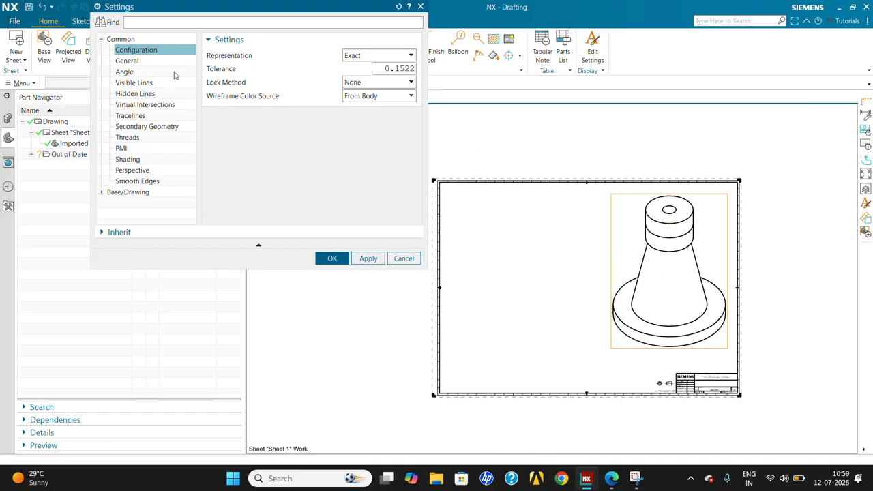
{"action": "left_click", "coordinate": [143, 60]}
{"action": "left_click", "coordinate": [363, 127]}
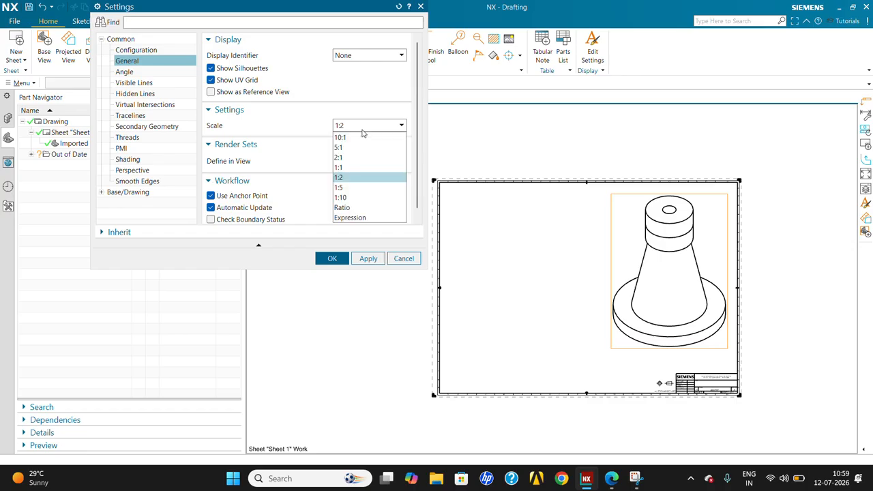
{"action": "left_click", "coordinate": [356, 171]}
{"action": "left_click", "coordinate": [367, 258]}
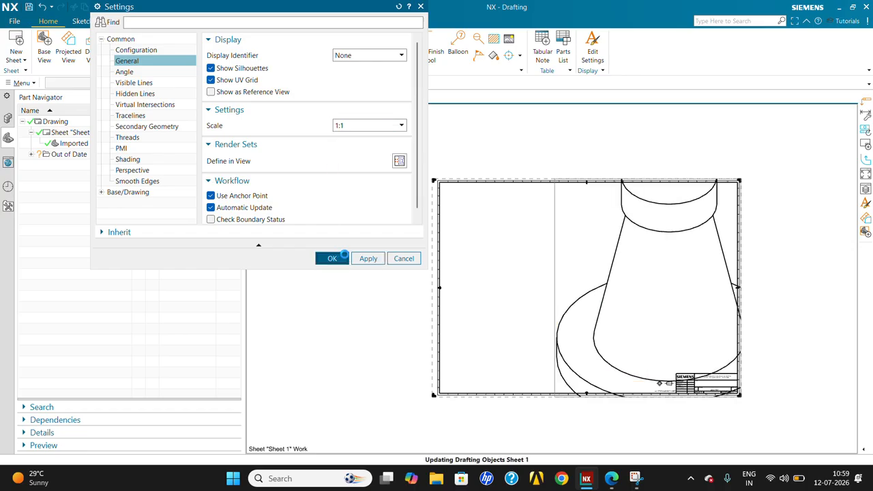
Close the view settings and change the isometric view's scale to 1:5.
{"action": "left_click", "coordinate": [332, 258]}
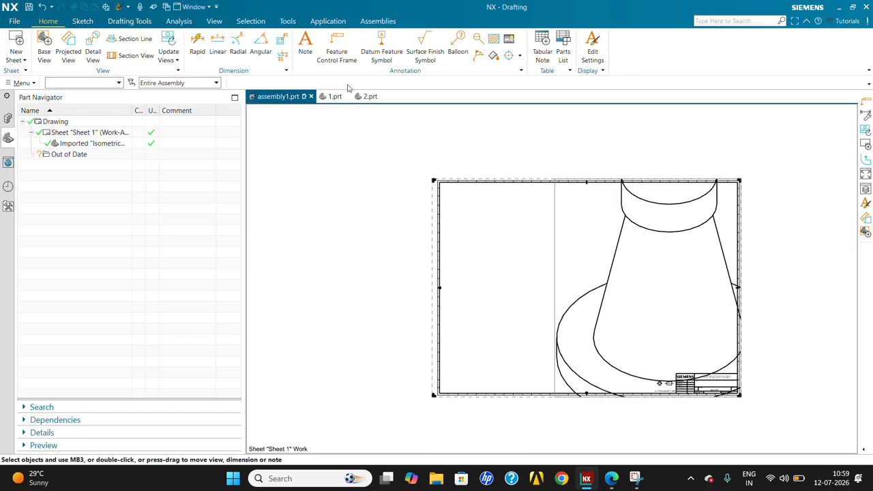
{"action": "double_click", "coordinate": [559, 214]}
{"action": "left_click", "coordinate": [365, 126]}
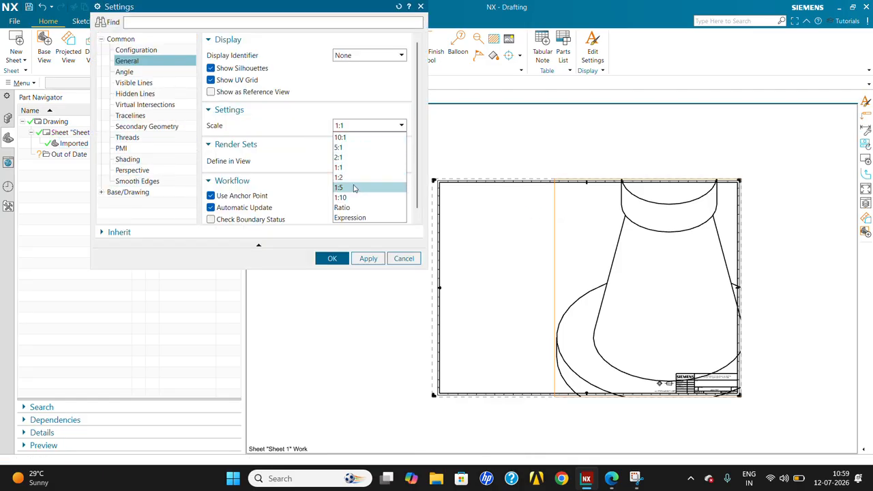
{"action": "left_click", "coordinate": [356, 187]}
{"action": "middle_click", "coordinate": [509, 232]}
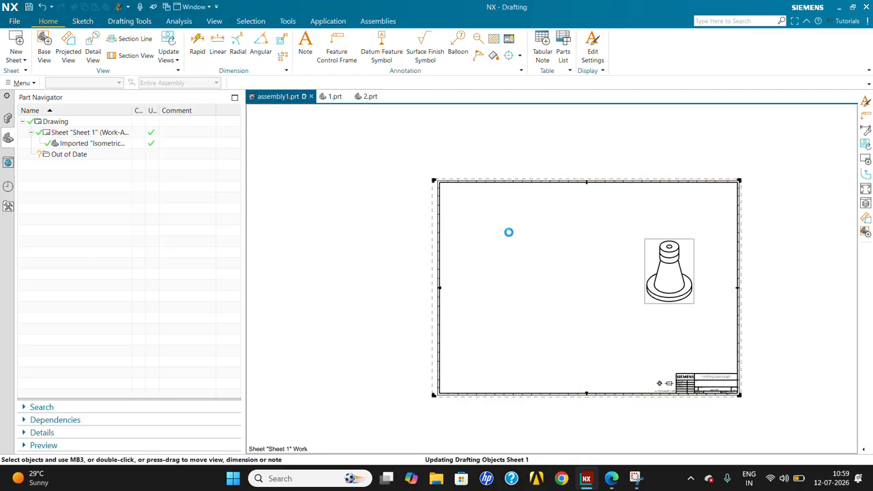
Set the isometric view's scale to a custom ratio of 0.4:1.
{"action": "double_click", "coordinate": [686, 239]}
{"action": "left_click", "coordinate": [346, 126]}
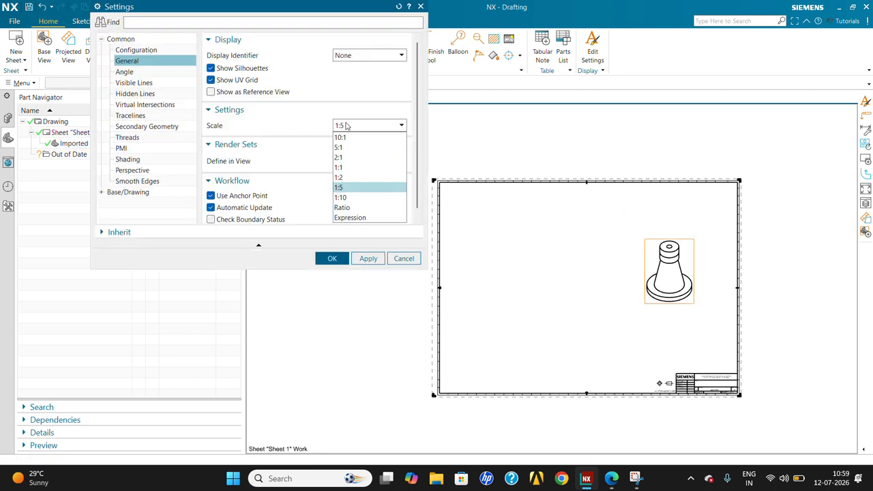
{"action": "left_click", "coordinate": [353, 206]}
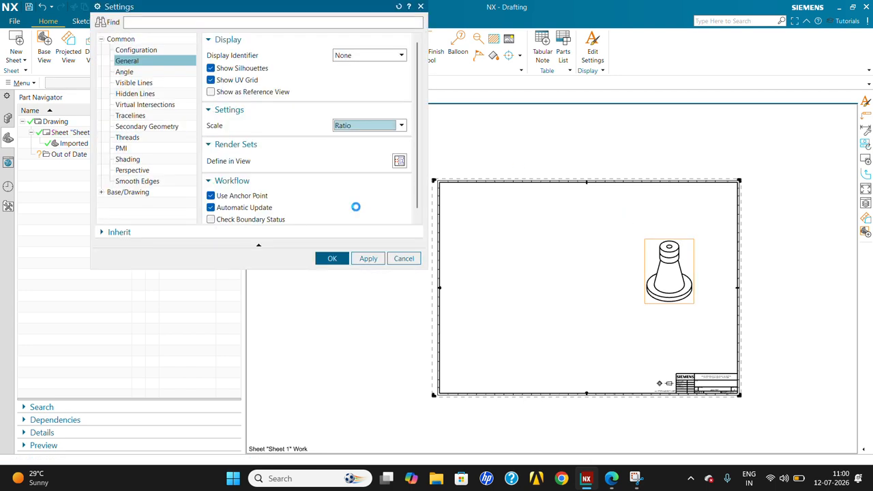
{"action": "left_click", "coordinate": [337, 138]}
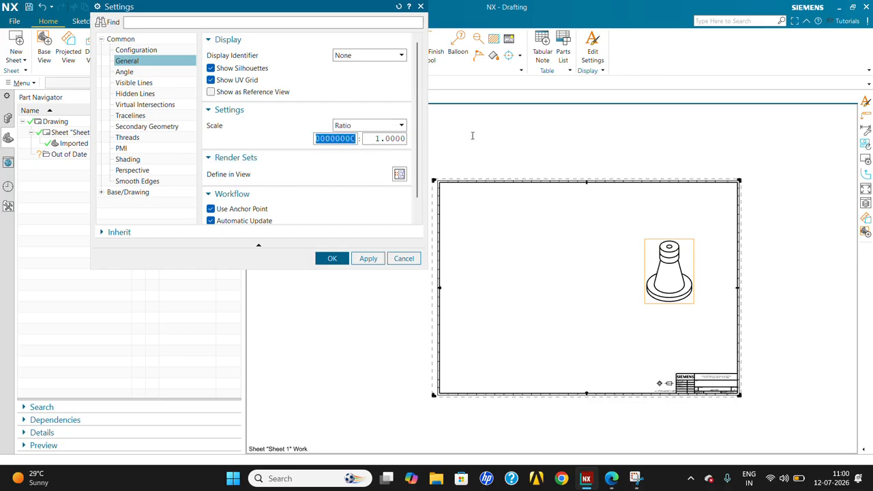
{"action": "type", "text": "0.4"}
{"action": "key", "text": "Return"}
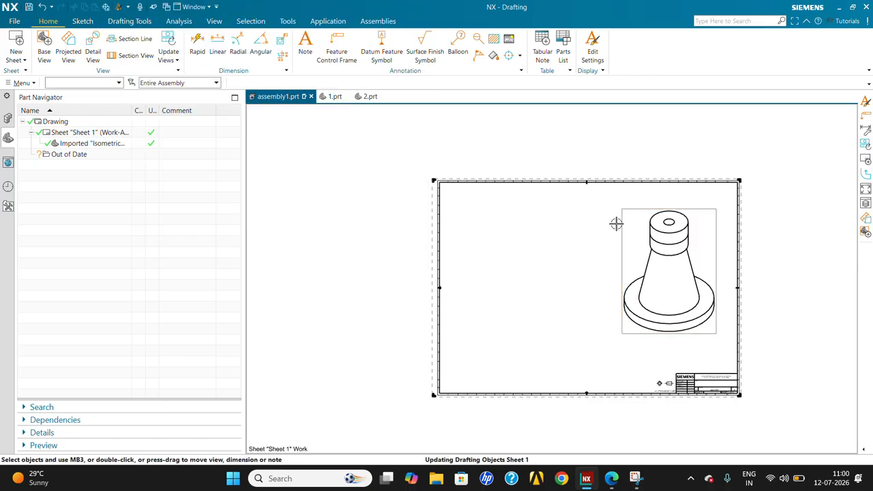
Reposition the isometric view near the sheet's right edge, leaving clear space below the upper border.
{"action": "left_click_drag", "start_coordinate": [696, 213], "coordinate": [707, 195]}
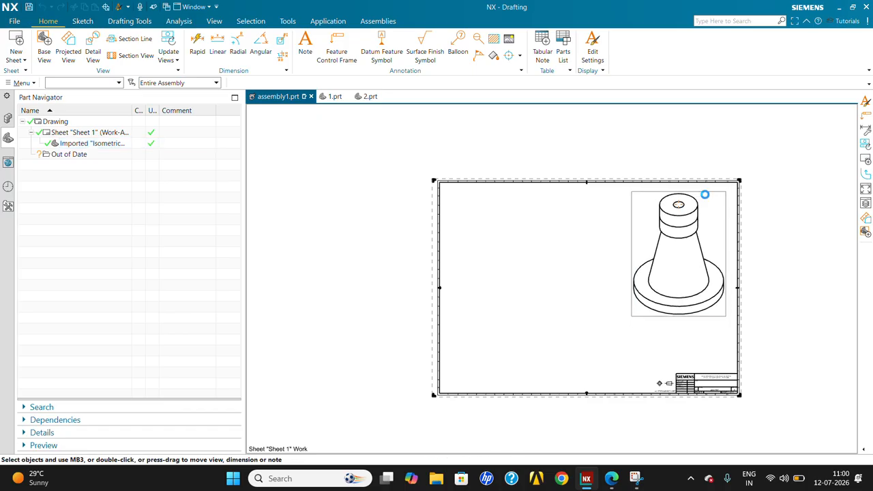
{"action": "scroll", "coordinate": [715, 248], "scroll_direction": "up", "scroll_amount": 3}
{"action": "scroll", "coordinate": [737, 224], "scroll_direction": "down", "scroll_amount": 3}
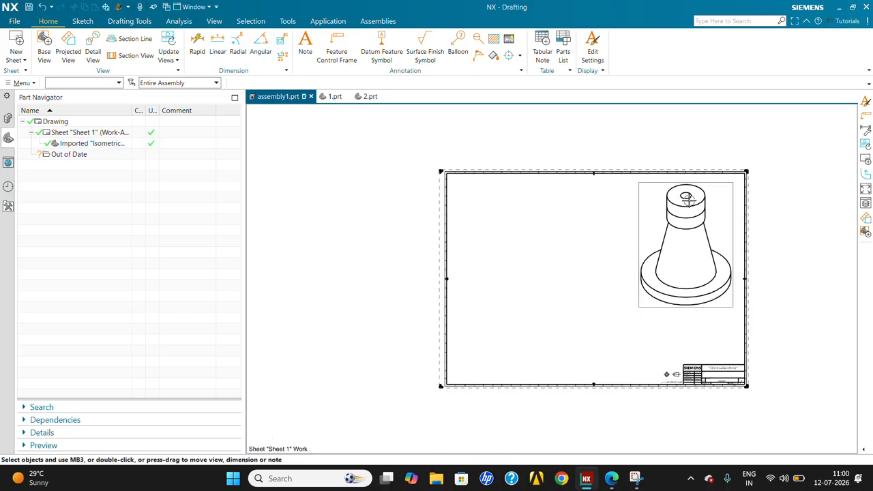
{"action": "scroll", "coordinate": [682, 225], "scroll_direction": "up", "scroll_amount": 2}
{"action": "left_click", "coordinate": [440, 308]}
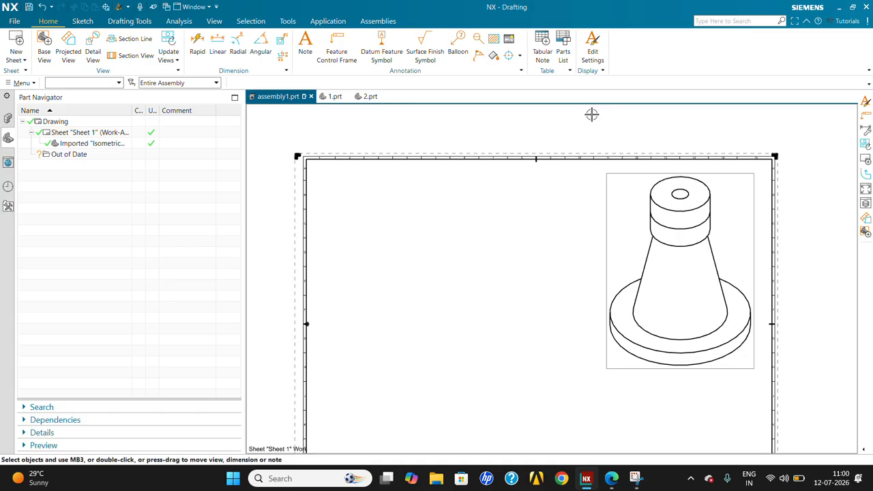
{"action": "mouse_move", "coordinate": [720, 174]}
{"action": "left_mouse_down"}
{"action": "mouse_move", "coordinate": [709, 266]}
{"action": "mouse_move", "coordinate": [723, 234]}
{"action": "left_mouse_up"}
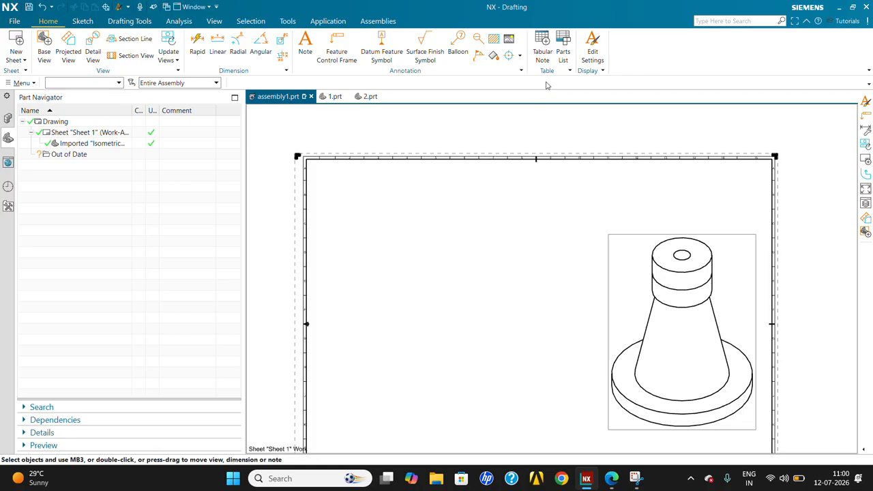
Insert a parts list of both components near the upper middle of the sheet, above and left of the isometric view.
{"action": "left_click", "coordinate": [564, 45]}
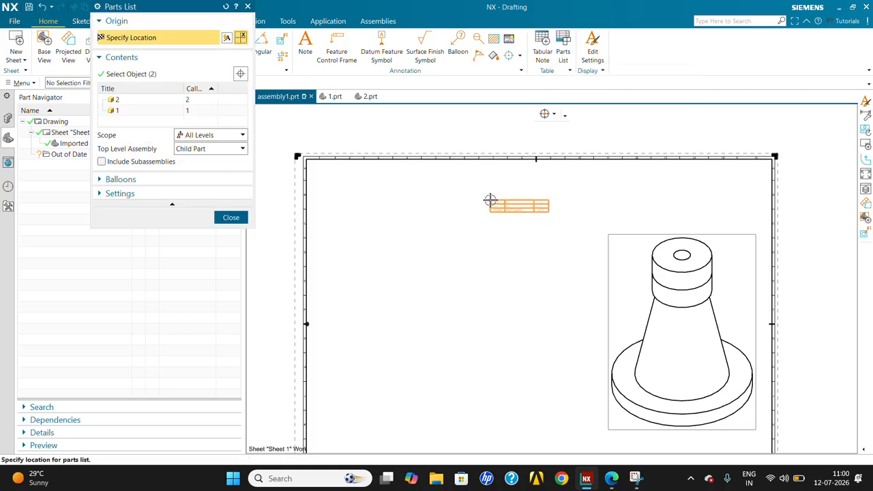
{"action": "scroll", "coordinate": [374, 198], "scroll_direction": "up", "scroll_amount": 3}
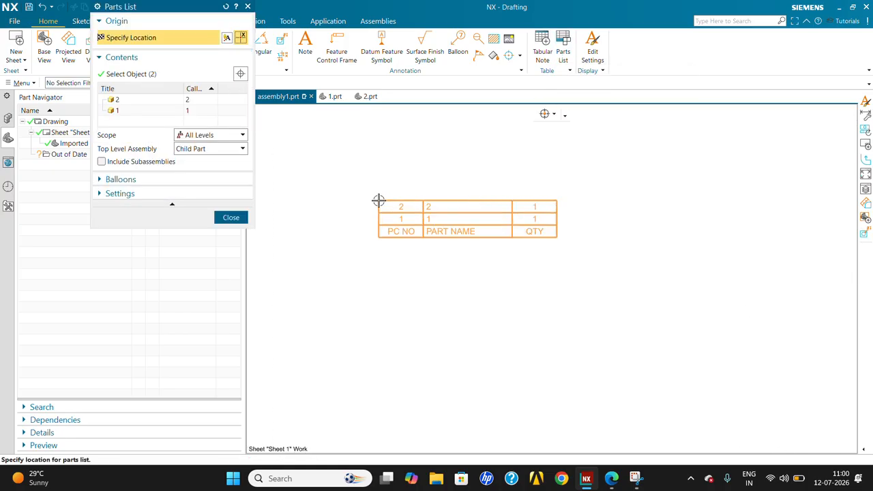
{"action": "scroll", "coordinate": [374, 196], "scroll_direction": "down", "scroll_amount": 3}
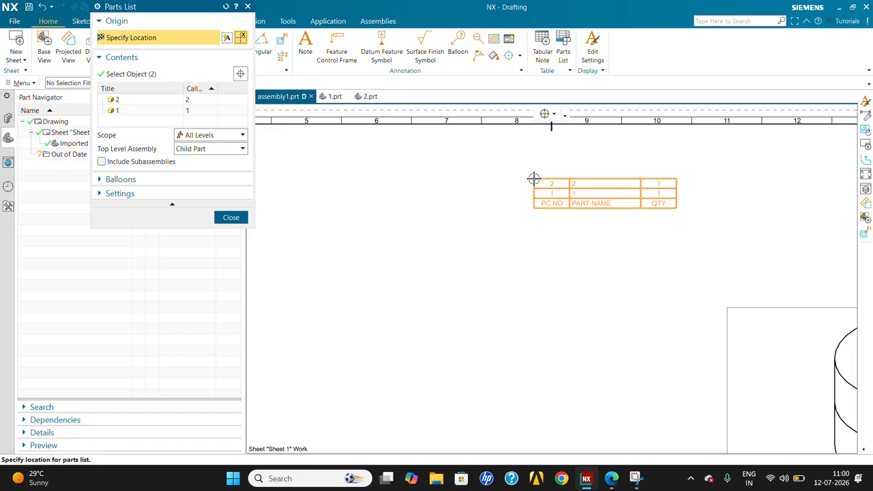
{"action": "left_click", "coordinate": [534, 178]}
{"action": "scroll", "coordinate": [622, 217], "scroll_direction": "up", "scroll_amount": 3}
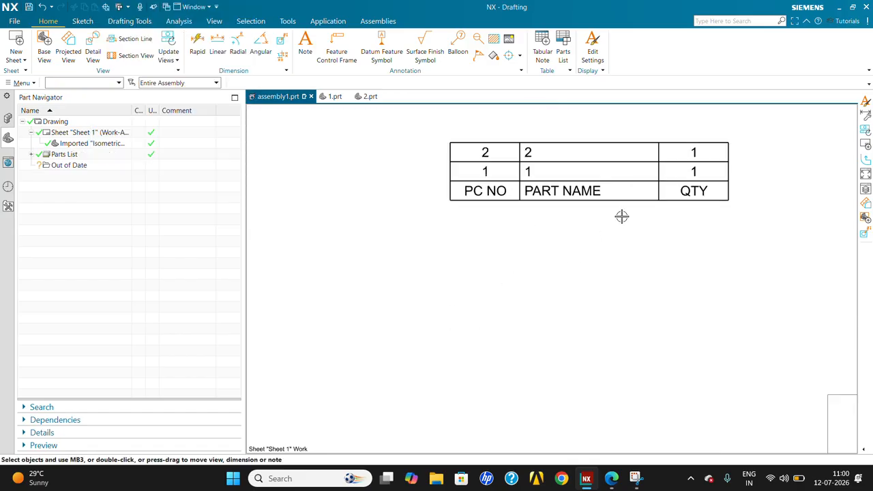
Open the parts list's settings for editing and set its grow direction to Down.
{"action": "right_click", "coordinate": [450, 142]}
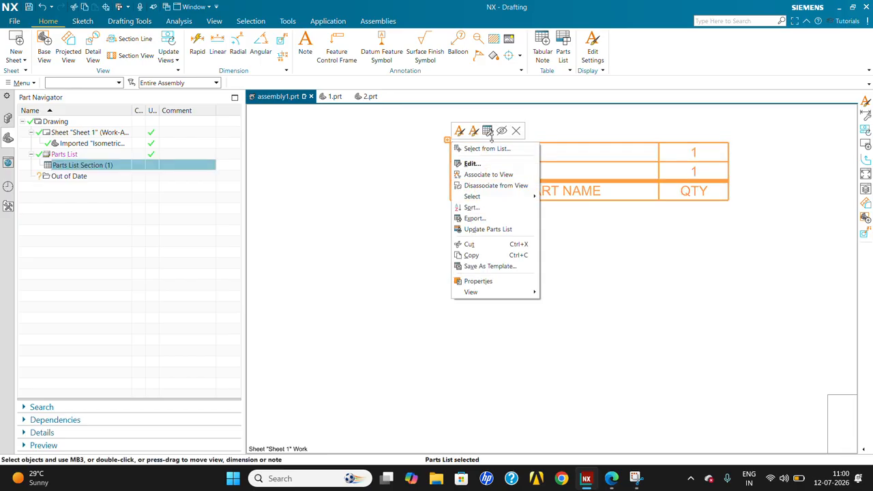
{"action": "left_click", "coordinate": [472, 163]}
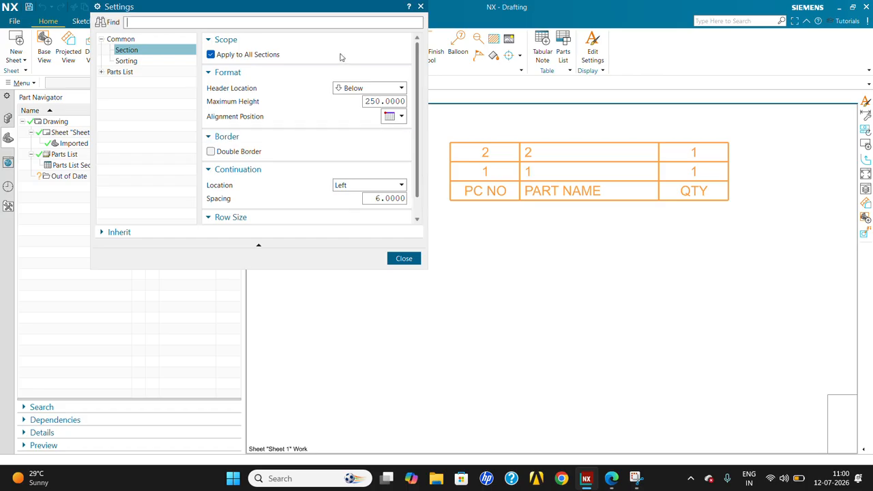
{"action": "mouse_move", "coordinate": [295, 13]}
{"action": "left_mouse_down"}
{"action": "mouse_move", "coordinate": [224, 91]}
{"action": "mouse_move", "coordinate": [236, 103]}
{"action": "left_mouse_up"}
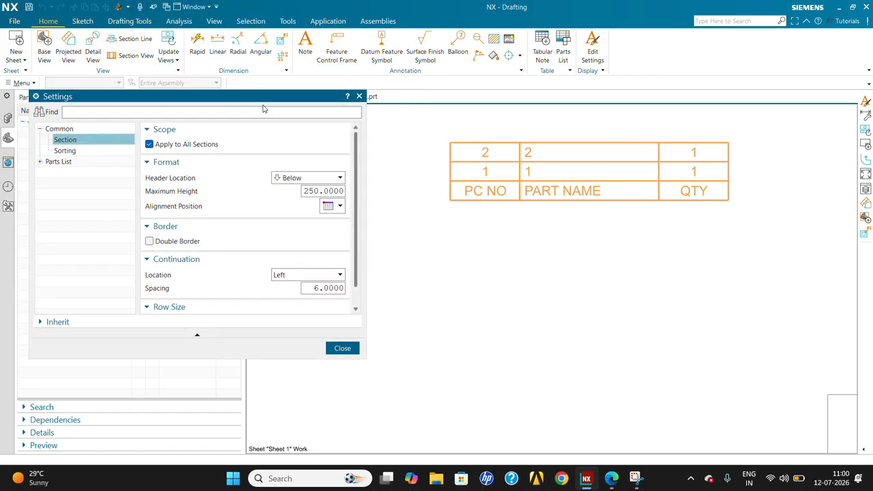
{"action": "scroll", "coordinate": [675, 234], "scroll_direction": "down", "scroll_amount": 2}
{"action": "left_click", "coordinate": [57, 161]}
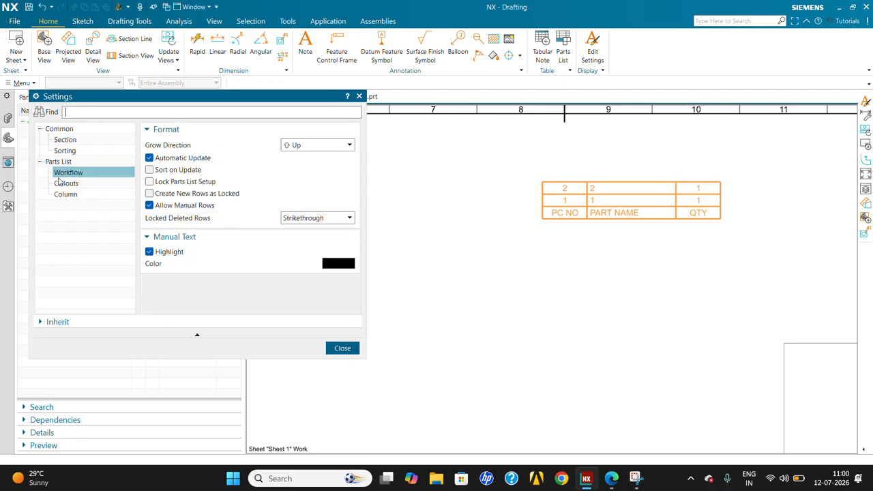
{"action": "left_click", "coordinate": [308, 148]}
{"action": "left_click", "coordinate": [296, 166]}
{"action": "scroll", "coordinate": [614, 222], "scroll_direction": "up", "scroll_amount": 3}
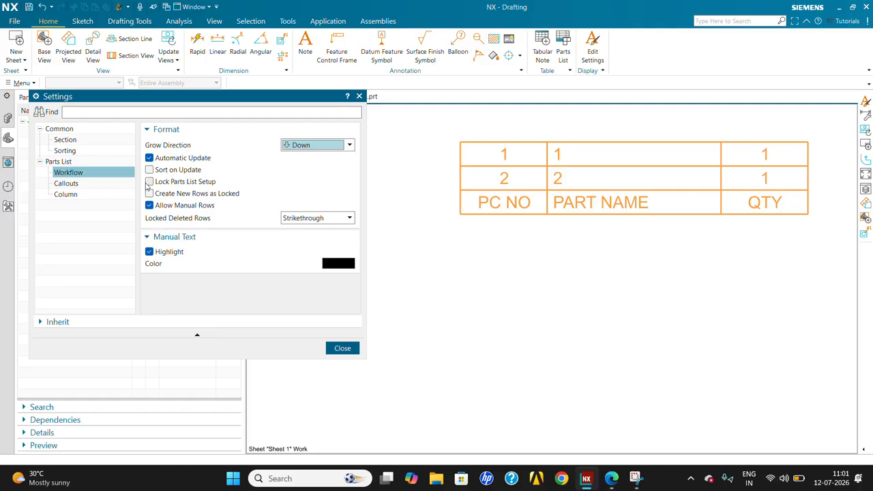
Try the Alphanumeric and Manual sort methods for the parts list, and set it to sort by QTY with the Alphabetic method.
{"action": "left_click", "coordinate": [81, 185]}
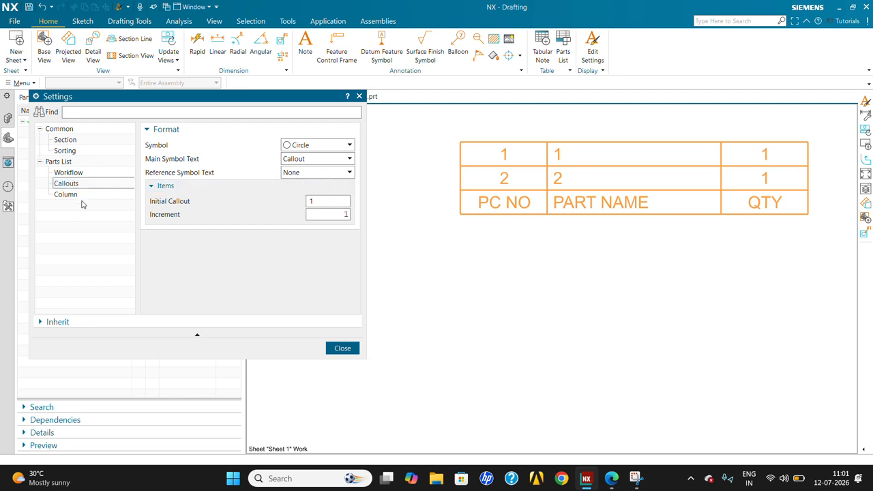
{"action": "left_click", "coordinate": [79, 194]}
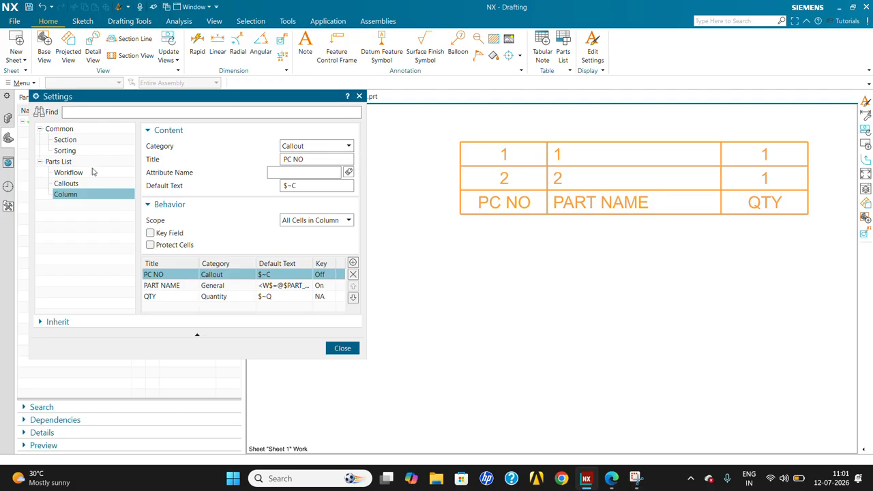
{"action": "left_click", "coordinate": [73, 152]}
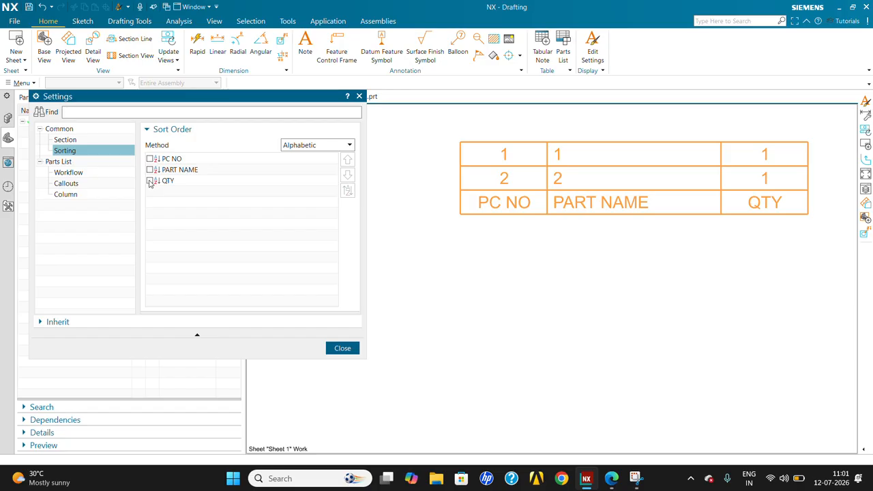
{"action": "left_click", "coordinate": [294, 146]}
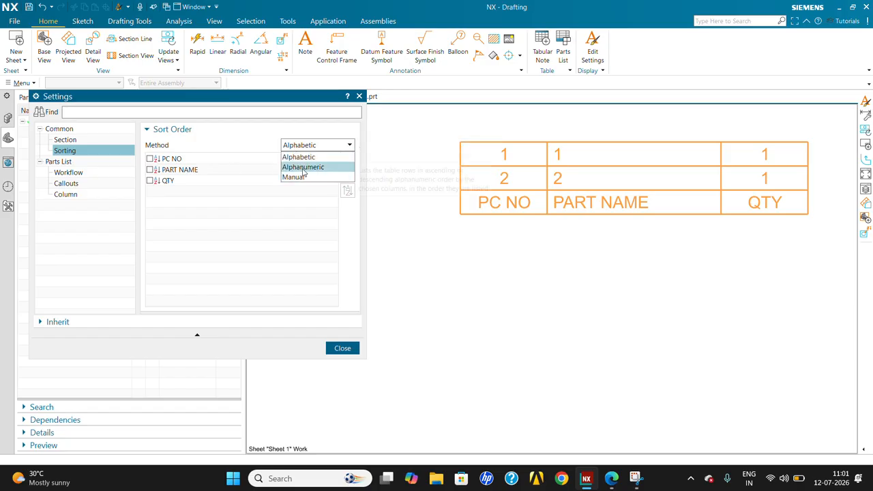
{"action": "left_click", "coordinate": [303, 168]}
{"action": "left_click", "coordinate": [307, 146]}
{"action": "left_click", "coordinate": [295, 177]}
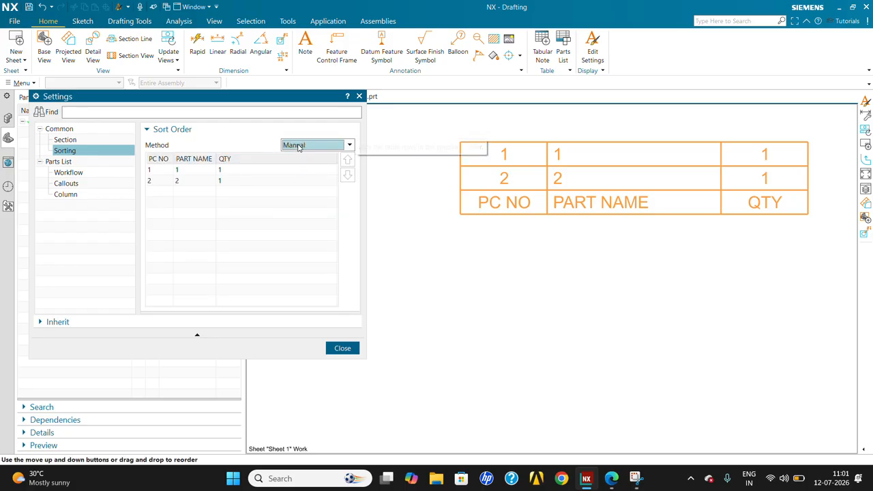
{"action": "left_click", "coordinate": [307, 145]}
{"action": "left_click", "coordinate": [295, 158]}
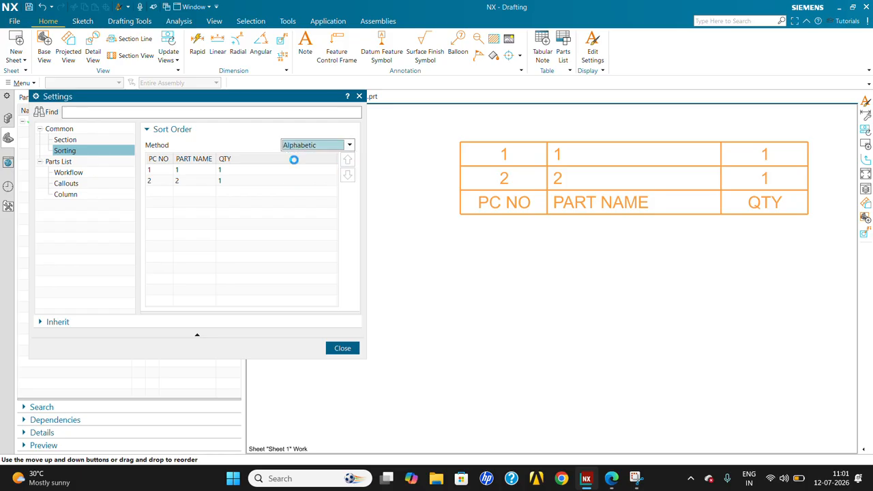
{"action": "left_click", "coordinate": [150, 180]}
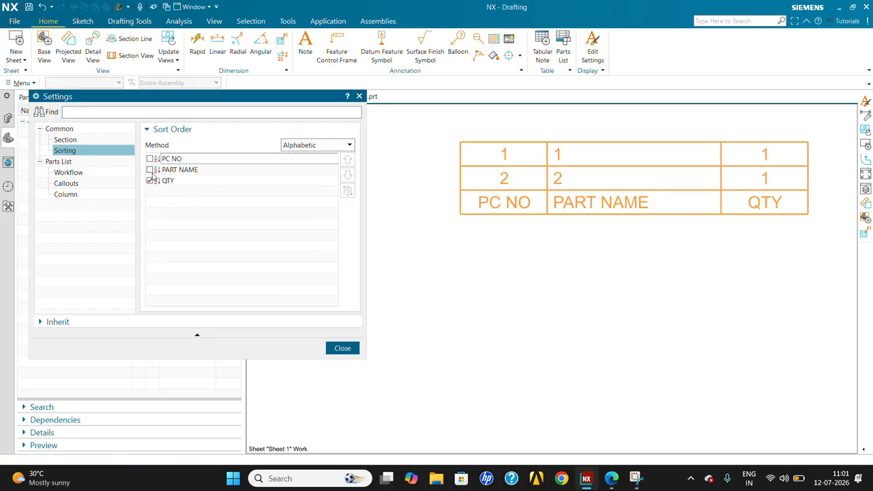
Set the parts list's header location to Above and check the table on the sheet.
{"action": "left_click", "coordinate": [68, 139]}
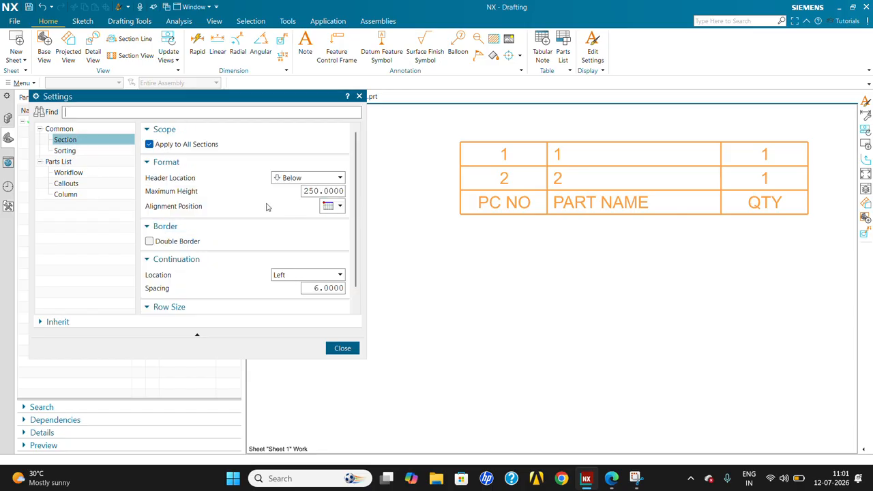
{"action": "left_click", "coordinate": [298, 179]}
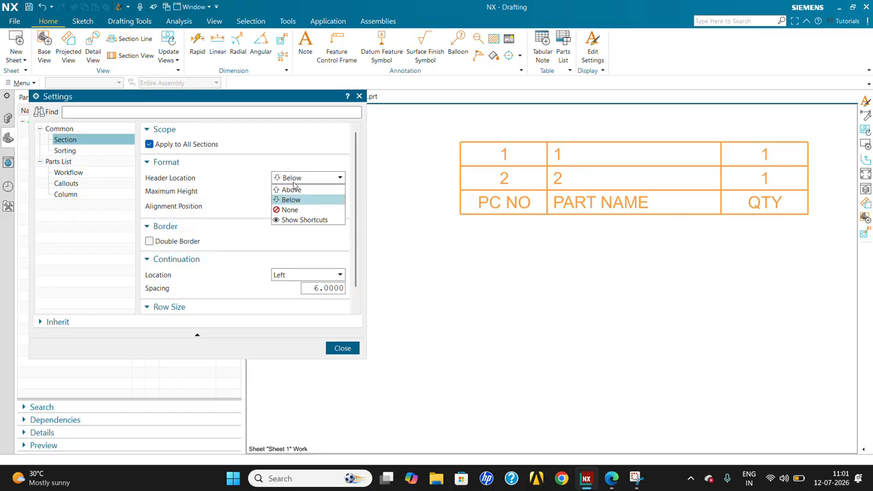
{"action": "left_click", "coordinate": [295, 189]}
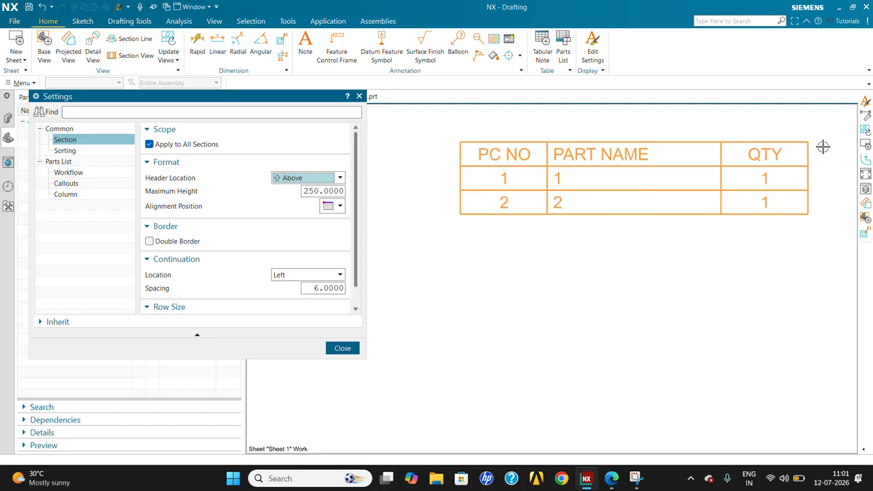
{"action": "scroll", "coordinate": [625, 226], "scroll_direction": "down", "scroll_amount": 5}
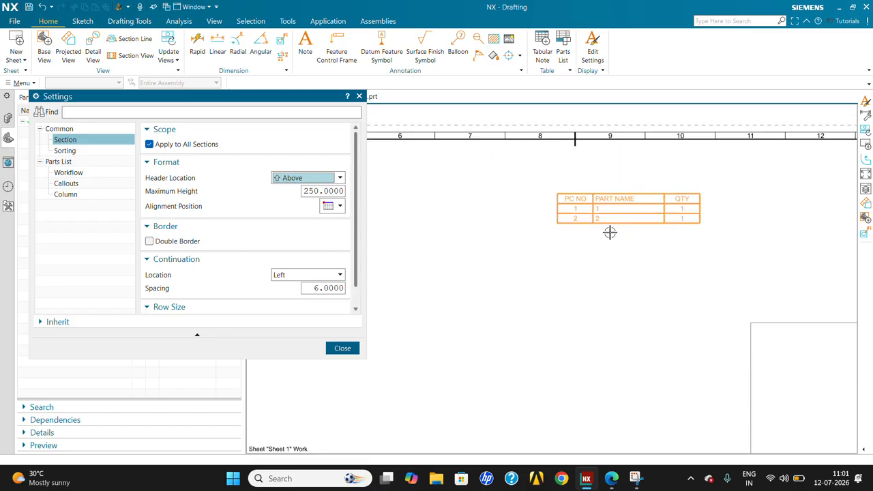
{"action": "scroll", "coordinate": [604, 229], "scroll_direction": "down", "scroll_amount": 2}
{"action": "scroll", "coordinate": [668, 302], "scroll_direction": "up", "scroll_amount": 3}
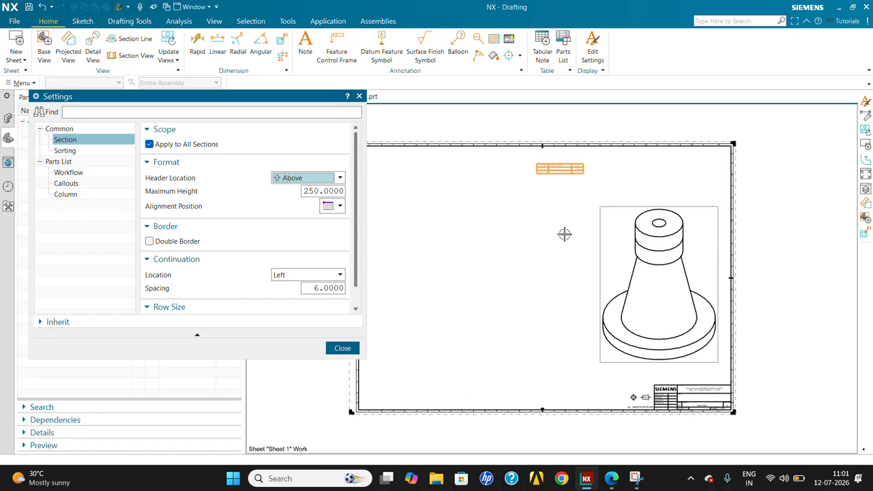
{"action": "scroll", "coordinate": [555, 142], "scroll_direction": "up", "scroll_amount": 2}
{"action": "scroll", "coordinate": [505, 225], "scroll_direction": "up", "scroll_amount": 3}
{"action": "scroll", "coordinate": [479, 182], "scroll_direction": "up", "scroll_amount": 2}
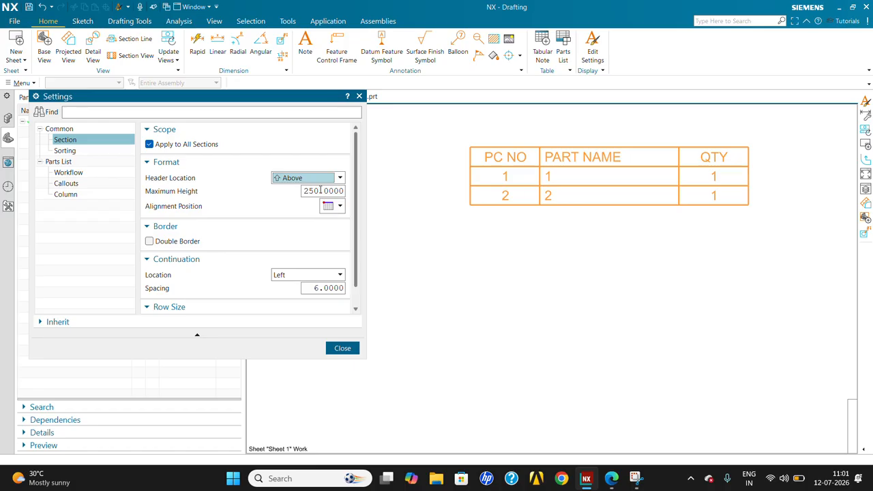
{"action": "left_click_drag", "start_coordinate": [319, 190], "coordinate": [251, 201]}
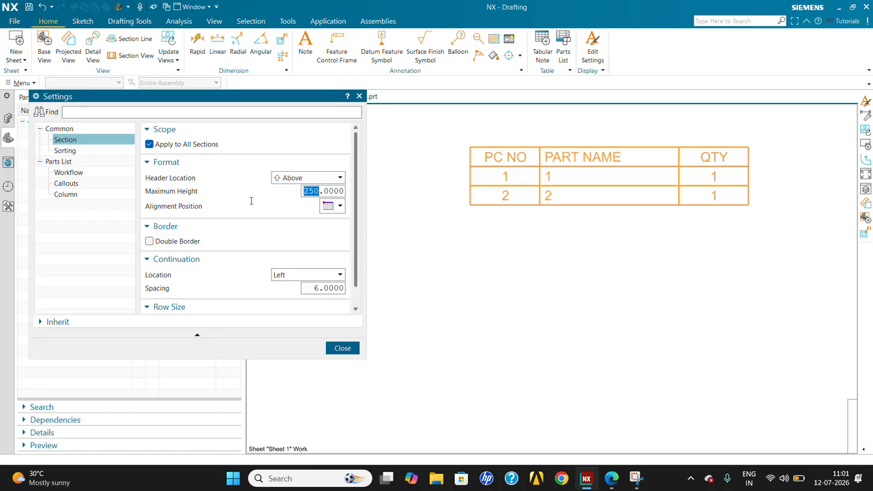
{"action": "left_click", "coordinate": [280, 230]}
{"action": "left_click", "coordinate": [294, 227]}
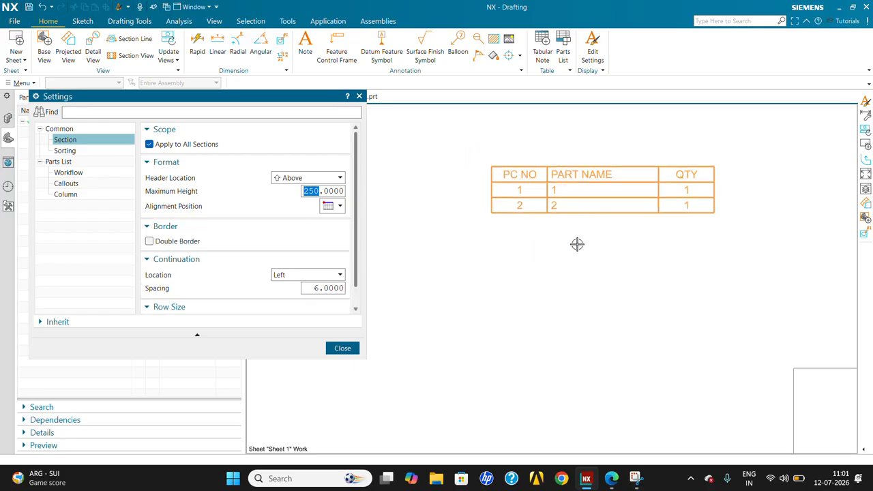
{"action": "scroll", "coordinate": [577, 243], "scroll_direction": "down", "scroll_amount": 1}
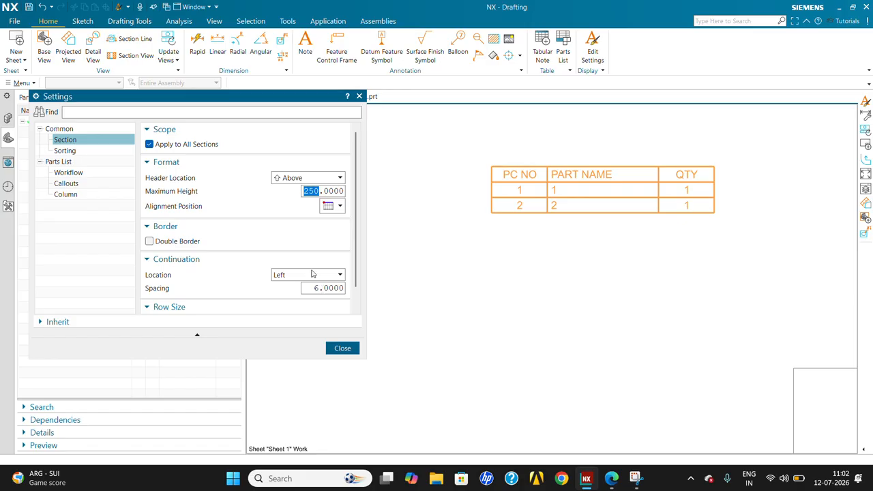
{"action": "left_click", "coordinate": [228, 308]}
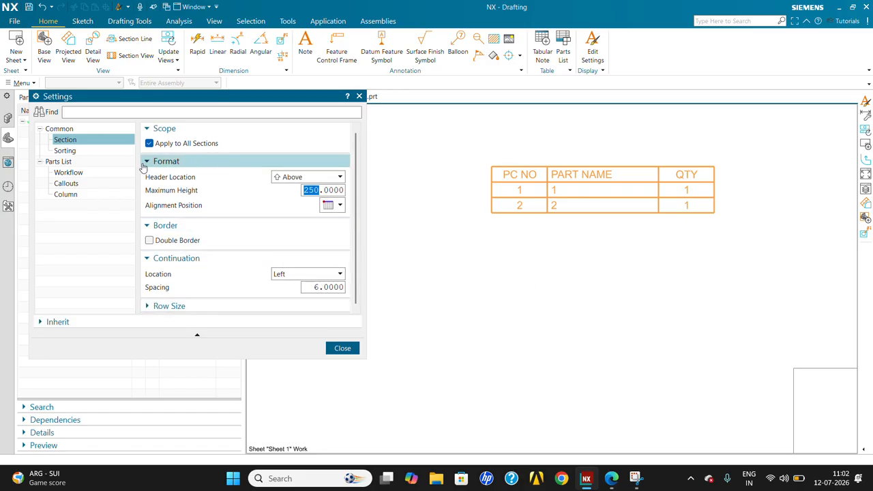
{"action": "left_click", "coordinate": [77, 153]}
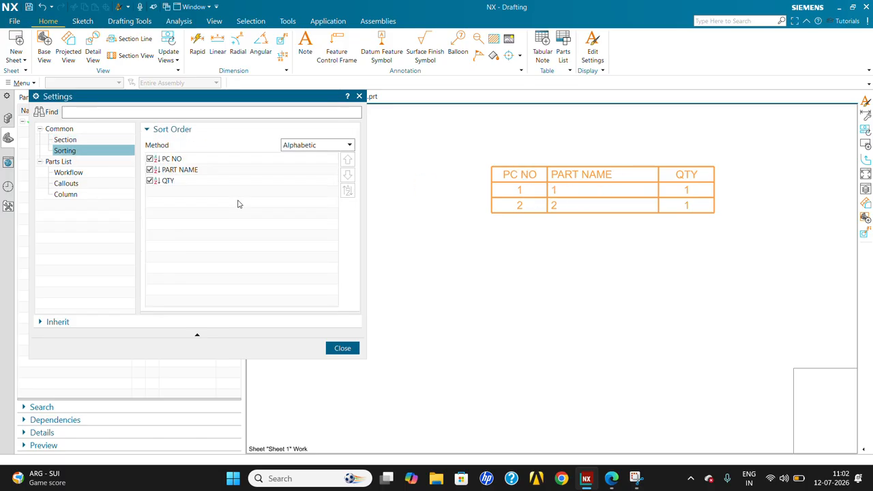
{"action": "left_click", "coordinate": [71, 172]}
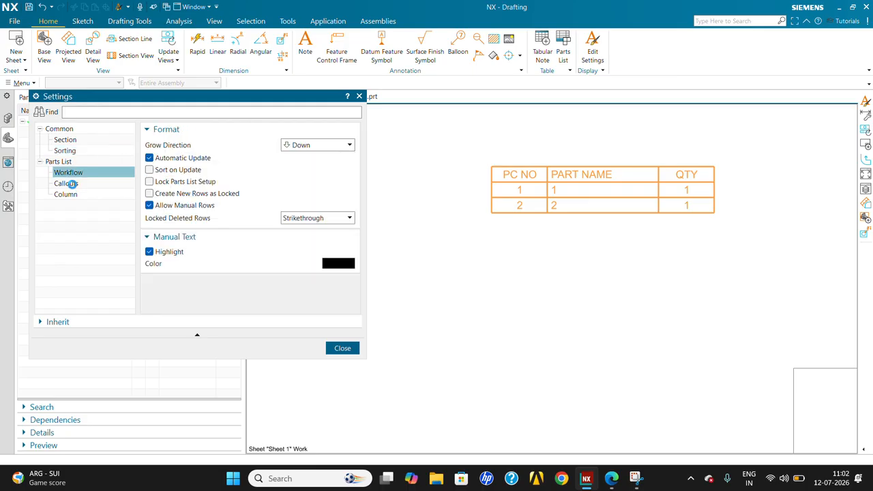
Assign the CALLOUT attribute to the parts list's PC NO column.
{"action": "left_click", "coordinate": [68, 184]}
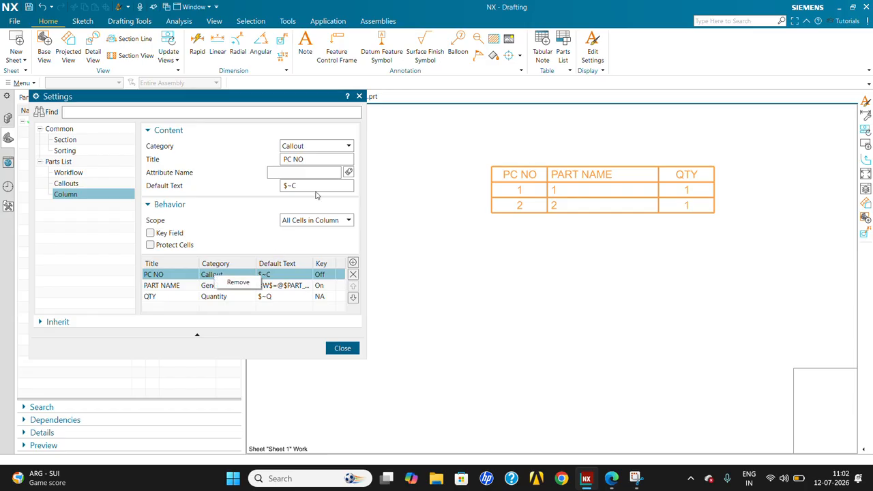
{"action": "left_click", "coordinate": [347, 174]}
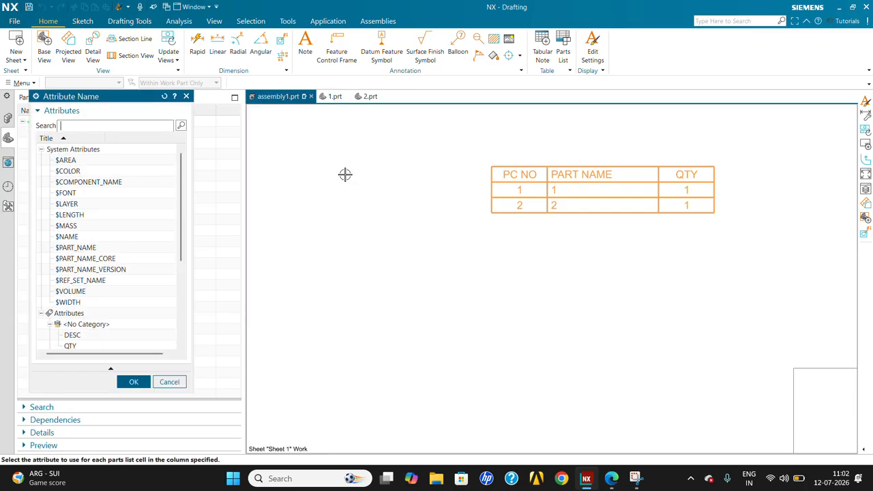
{"action": "scroll", "coordinate": [125, 319], "scroll_direction": "down", "scroll_amount": 2}
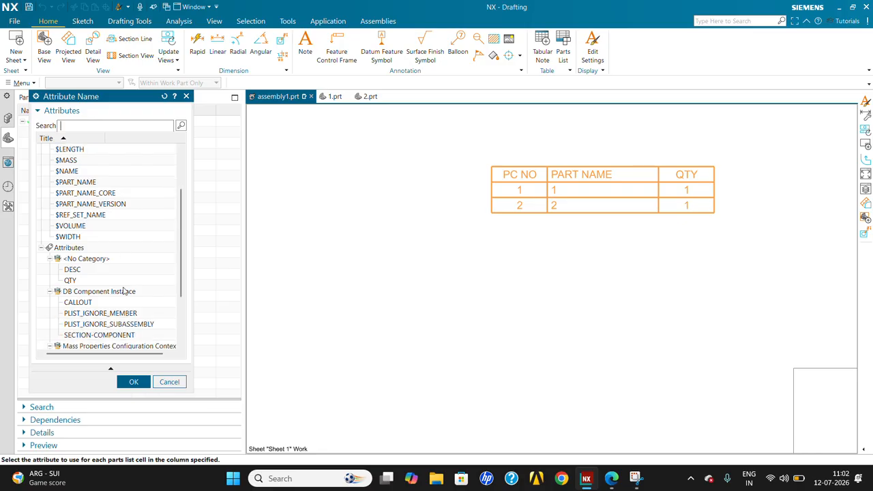
{"action": "left_click", "coordinate": [86, 302]}
{"action": "left_click", "coordinate": [134, 381]}
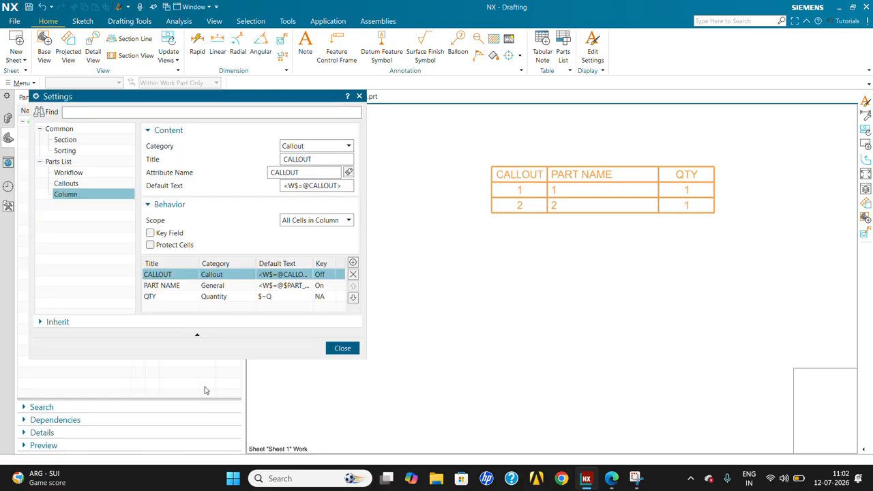
{"action": "scroll", "coordinate": [552, 170], "scroll_direction": "up", "scroll_amount": 2}
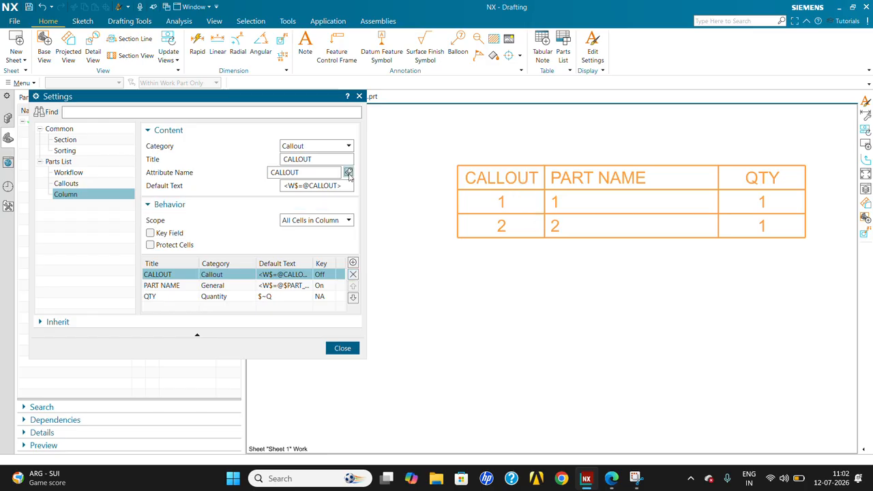
Assign the DESC attribute to the parts list's PART NAME column and finish editing the table settings.
{"action": "left_click", "coordinate": [239, 288]}
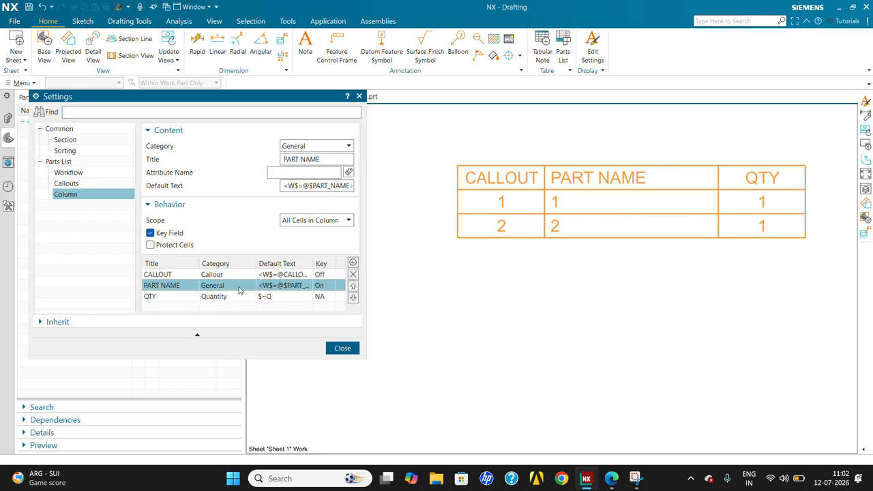
{"action": "left_click", "coordinate": [348, 172]}
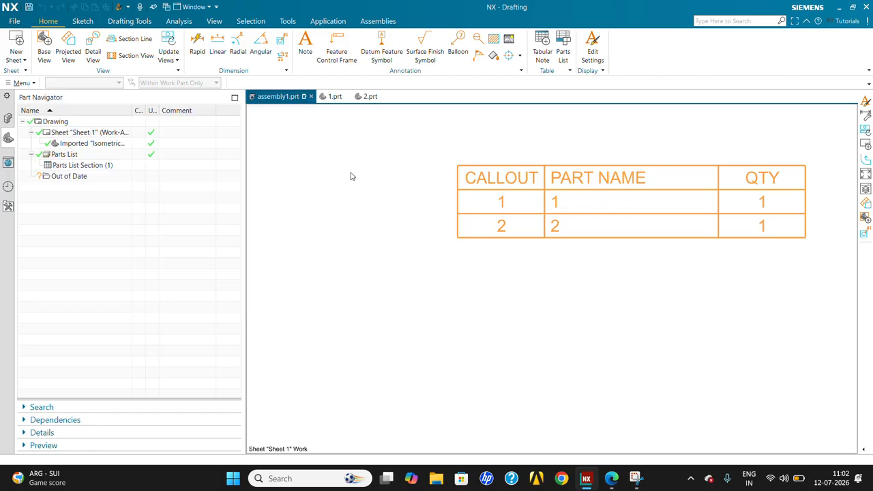
{"action": "left_click", "coordinate": [72, 335]}
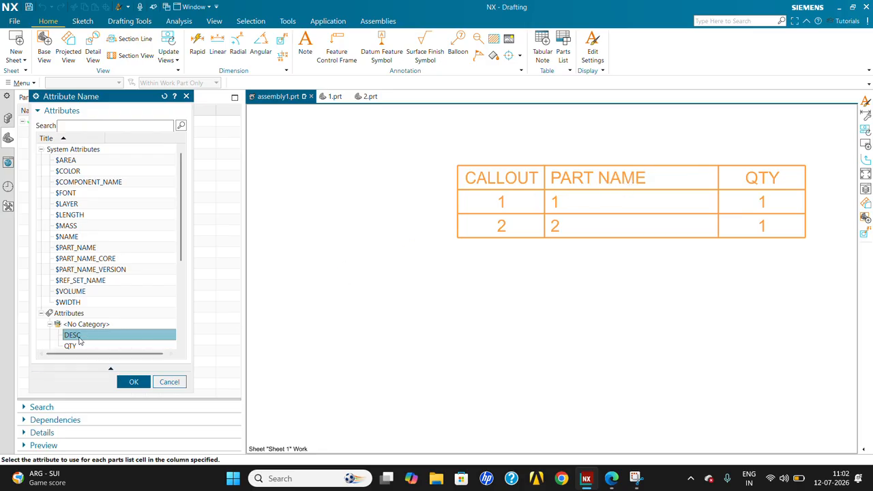
{"action": "scroll", "coordinate": [108, 341], "scroll_direction": "down", "scroll_amount": 2}
{"action": "left_click", "coordinate": [136, 384]}
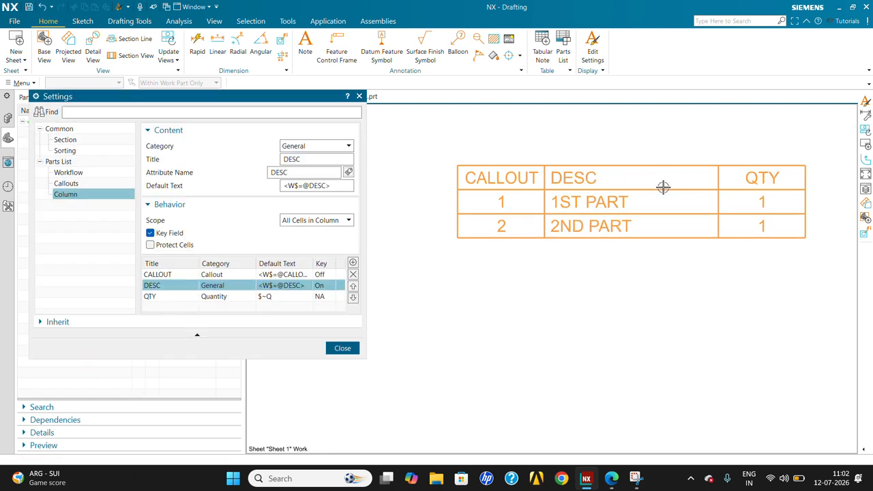
{"action": "left_click", "coordinate": [175, 297]}
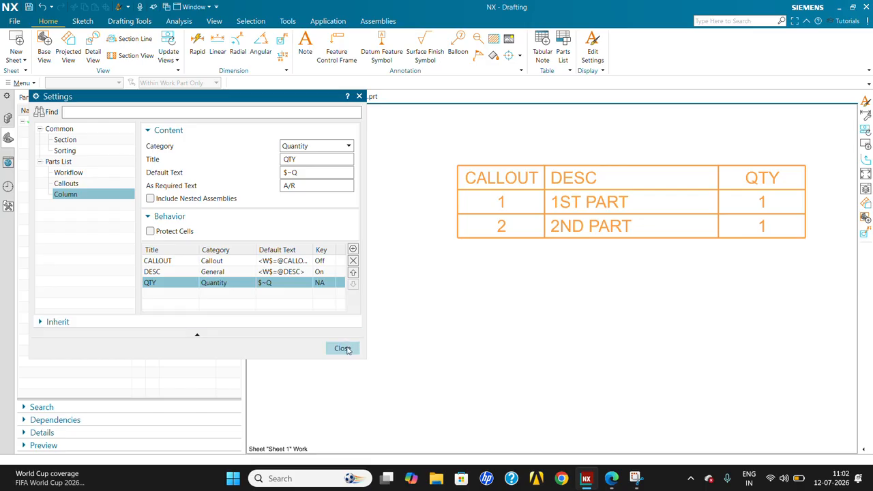
{"action": "left_click", "coordinate": [342, 349]}
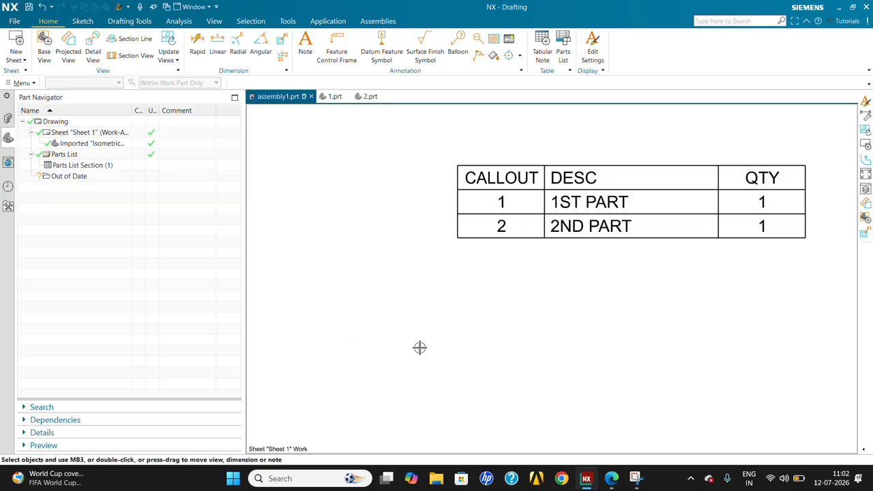
Move the parts list into the upper right corner of the sheet border, above the isometric view.
{"action": "scroll", "coordinate": [491, 247], "scroll_direction": "down", "scroll_amount": 5}
{"action": "scroll", "coordinate": [491, 247], "scroll_direction": "up", "scroll_amount": 4}
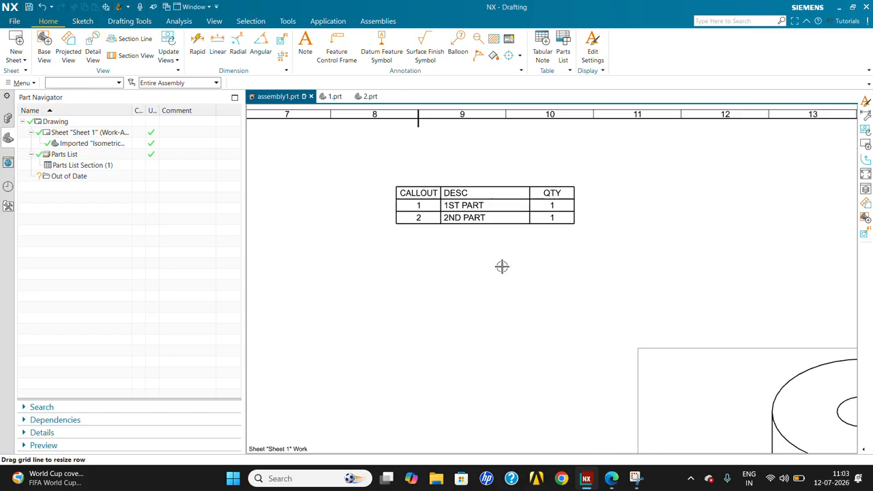
{"action": "scroll", "coordinate": [503, 265], "scroll_direction": "down", "scroll_amount": 2}
{"action": "scroll", "coordinate": [493, 255], "scroll_direction": "up", "scroll_amount": 2}
{"action": "scroll", "coordinate": [429, 273], "scroll_direction": "down", "scroll_amount": 1}
{"action": "scroll", "coordinate": [619, 268], "scroll_direction": "up", "scroll_amount": 2}
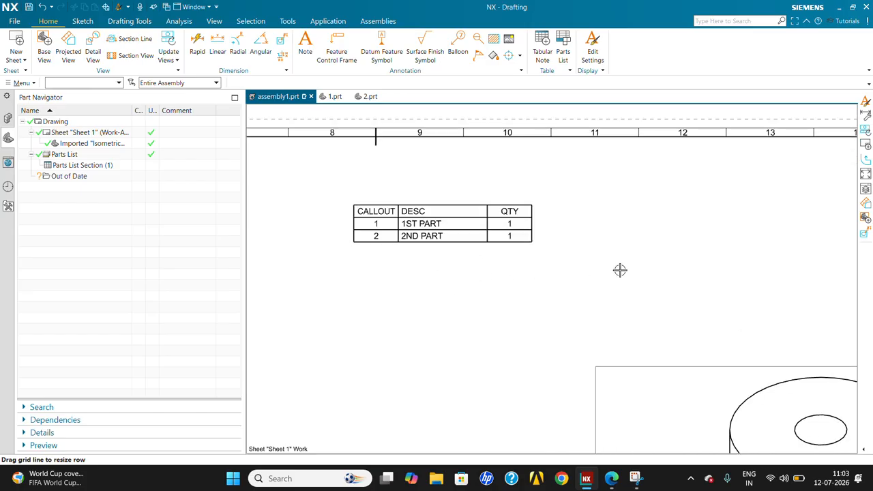
{"action": "scroll", "coordinate": [468, 234], "scroll_direction": "down", "scroll_amount": 1}
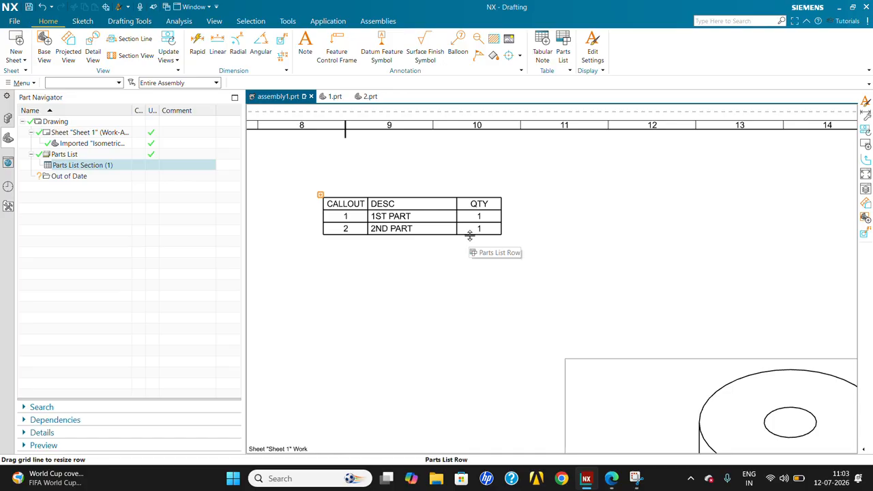
{"action": "scroll", "coordinate": [396, 217], "scroll_direction": "down", "scroll_amount": 1}
{"action": "scroll", "coordinate": [394, 217], "scroll_direction": "down", "scroll_amount": 1}
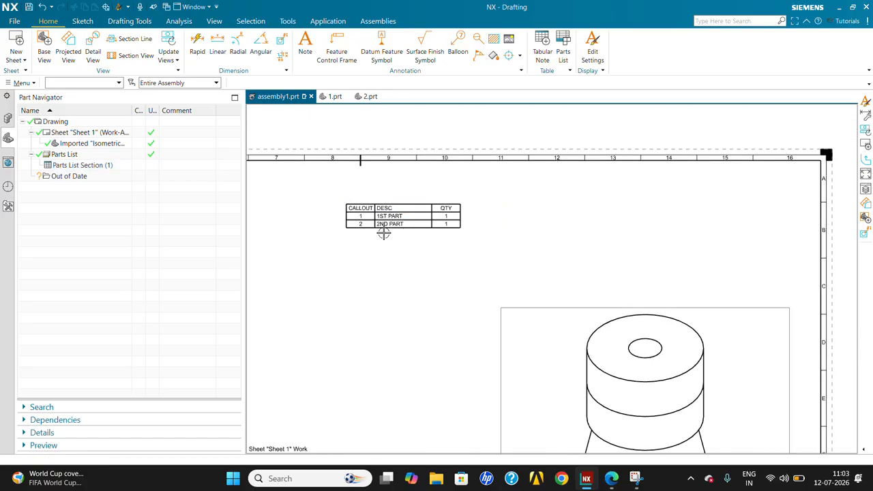
{"action": "scroll", "coordinate": [348, 212], "scroll_direction": "up", "scroll_amount": 2}
{"action": "scroll", "coordinate": [326, 236], "scroll_direction": "down", "scroll_amount": 2}
{"action": "scroll", "coordinate": [326, 205], "scroll_direction": "up", "scroll_amount": 1}
{"action": "left_click_drag", "start_coordinate": [325, 203], "coordinate": [615, 168]}
{"action": "scroll", "coordinate": [713, 177], "scroll_direction": "down", "scroll_amount": 4}
{"action": "scroll", "coordinate": [743, 174], "scroll_direction": "up", "scroll_amount": 3}
{"action": "scroll", "coordinate": [503, 246], "scroll_direction": "up", "scroll_amount": 1}
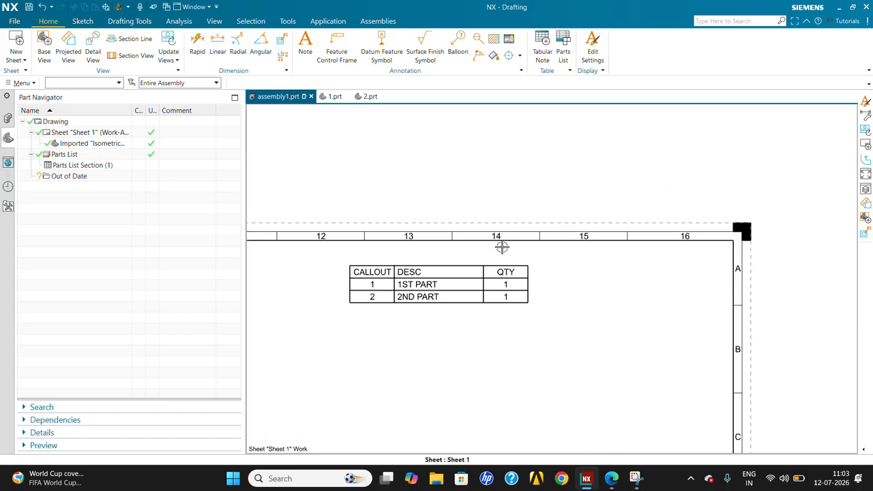
{"action": "scroll", "coordinate": [358, 364], "scroll_direction": "up", "scroll_amount": 1}
{"action": "scroll", "coordinate": [371, 259], "scroll_direction": "down", "scroll_amount": 1}
{"action": "left_click_drag", "start_coordinate": [346, 218], "coordinate": [598, 193]}
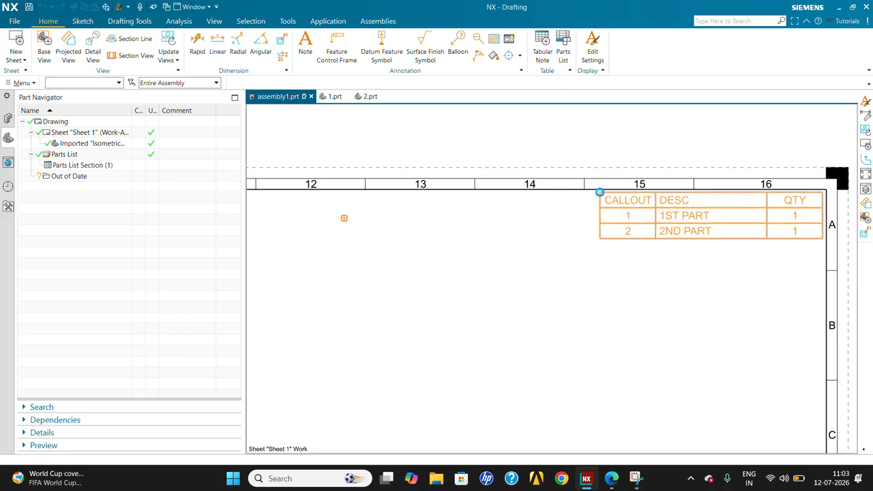
{"action": "scroll", "coordinate": [633, 303], "scroll_direction": "down", "scroll_amount": 1}
{"action": "scroll", "coordinate": [652, 307], "scroll_direction": "up", "scroll_amount": 1}
{"action": "scroll", "coordinate": [737, 177], "scroll_direction": "down", "scroll_amount": 1}
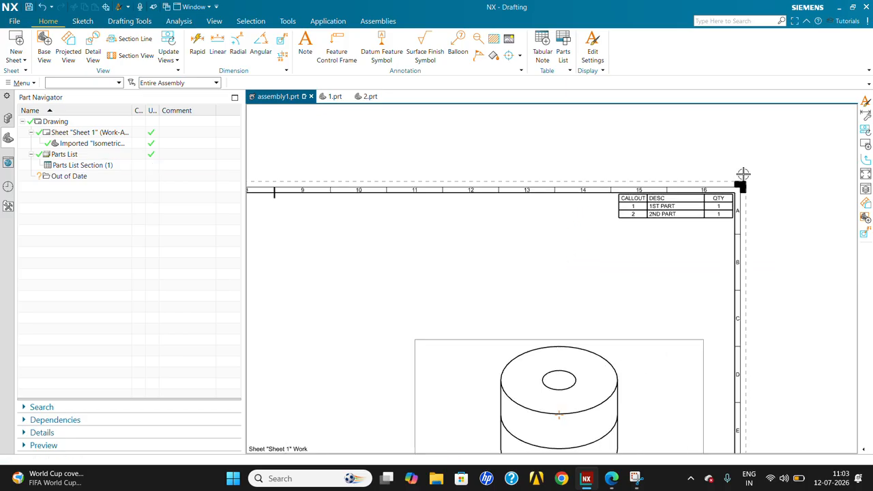
Examine the parts list's placement in the sheet corner and the two components in the isometric view.
{"action": "scroll", "coordinate": [757, 184], "scroll_direction": "up", "scroll_amount": 1}
{"action": "scroll", "coordinate": [765, 187], "scroll_direction": "down", "scroll_amount": 3}
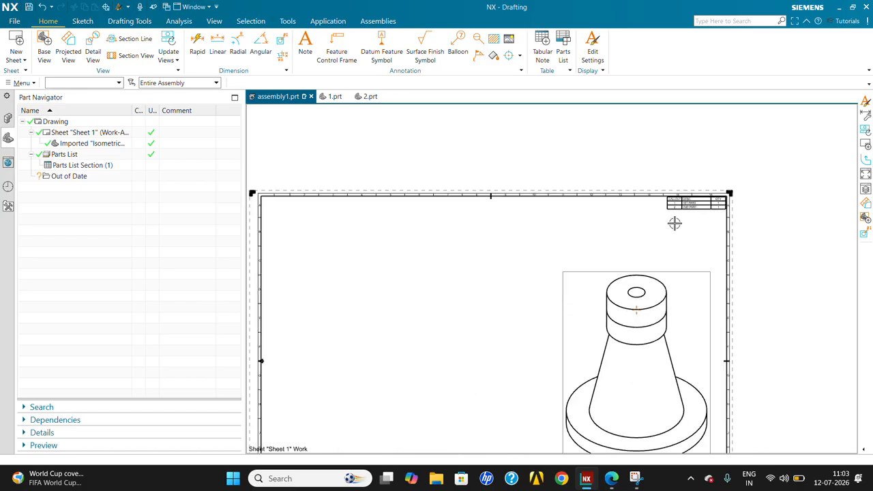
{"action": "scroll", "coordinate": [675, 222], "scroll_direction": "up", "scroll_amount": 3}
{"action": "scroll", "coordinate": [684, 145], "scroll_direction": "down", "scroll_amount": 3}
{"action": "scroll", "coordinate": [657, 296], "scroll_direction": "up", "scroll_amount": 4}
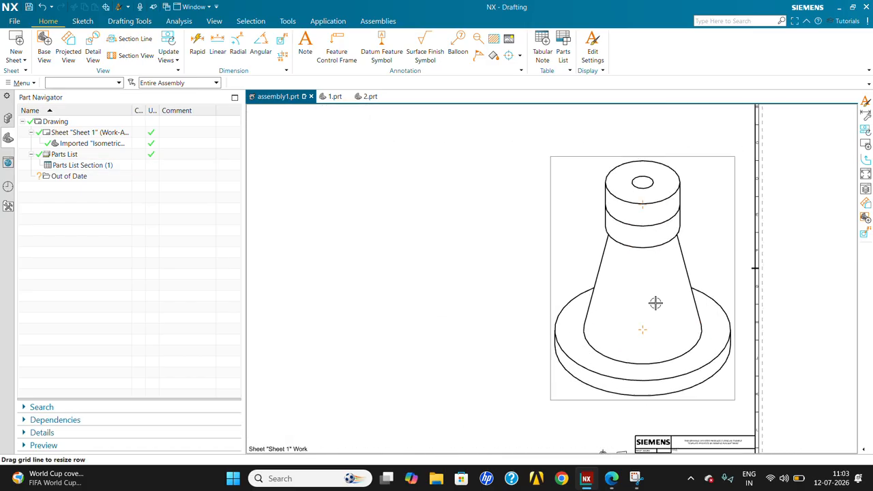
{"action": "scroll", "coordinate": [641, 164], "scroll_direction": "up", "scroll_amount": 3}
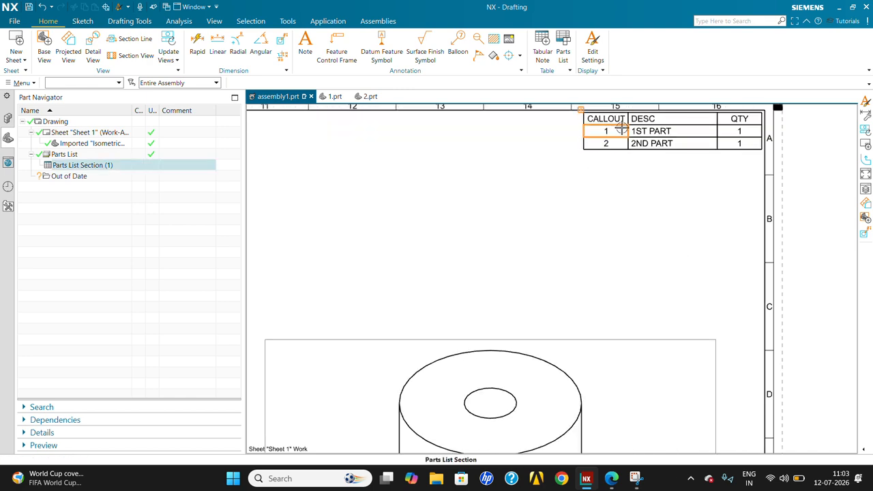
{"action": "scroll", "coordinate": [625, 218], "scroll_direction": "down", "scroll_amount": 3}
{"action": "scroll", "coordinate": [616, 279], "scroll_direction": "down", "scroll_amount": 1}
{"action": "scroll", "coordinate": [598, 311], "scroll_direction": "up", "scroll_amount": 2}
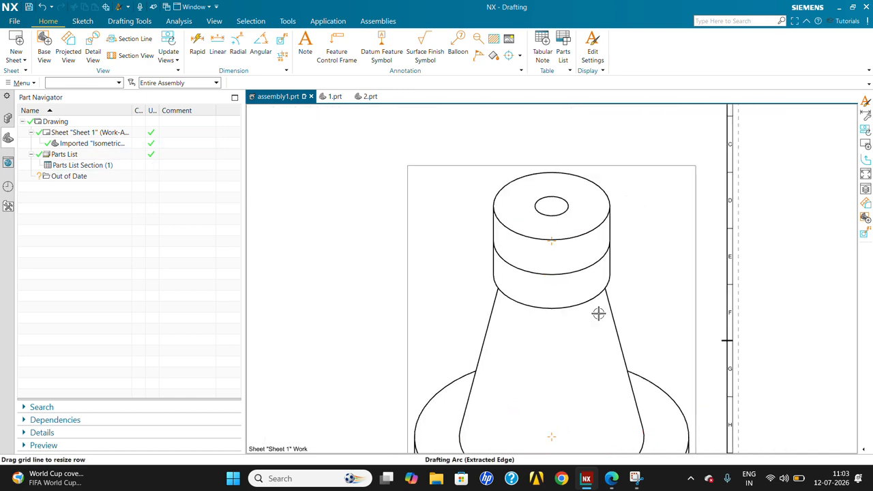
{"action": "scroll", "coordinate": [565, 298], "scroll_direction": "down", "scroll_amount": 3}
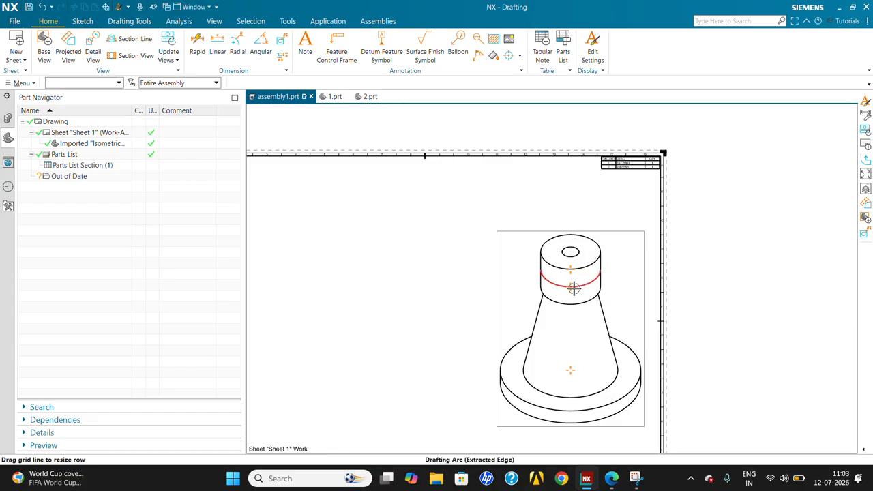
{"action": "scroll", "coordinate": [619, 241], "scroll_direction": "up", "scroll_amount": 2}
{"action": "scroll", "coordinate": [608, 327], "scroll_direction": "down", "scroll_amount": 2}
{"action": "scroll", "coordinate": [606, 241], "scroll_direction": "up", "scroll_amount": 2}
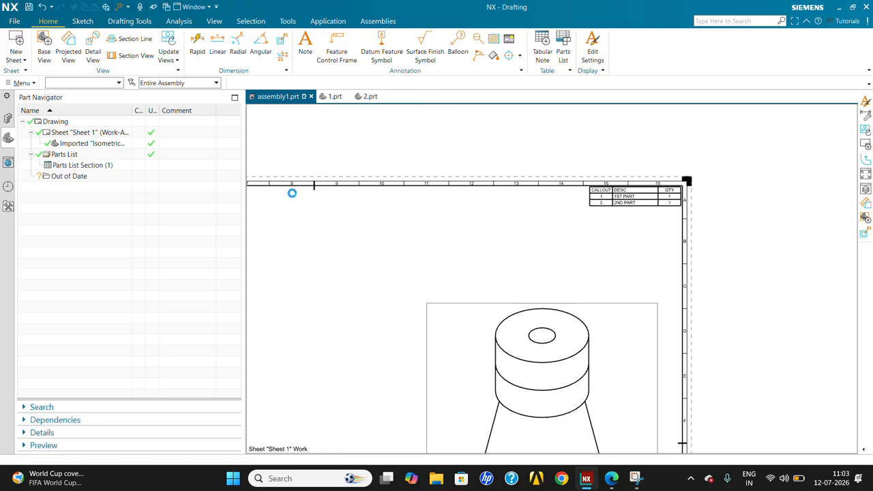
Place a circle balloon without text above and right of the isometric view, with its leader on the upper cylinder's top edge.
{"action": "left_click", "coordinate": [103, 183]}
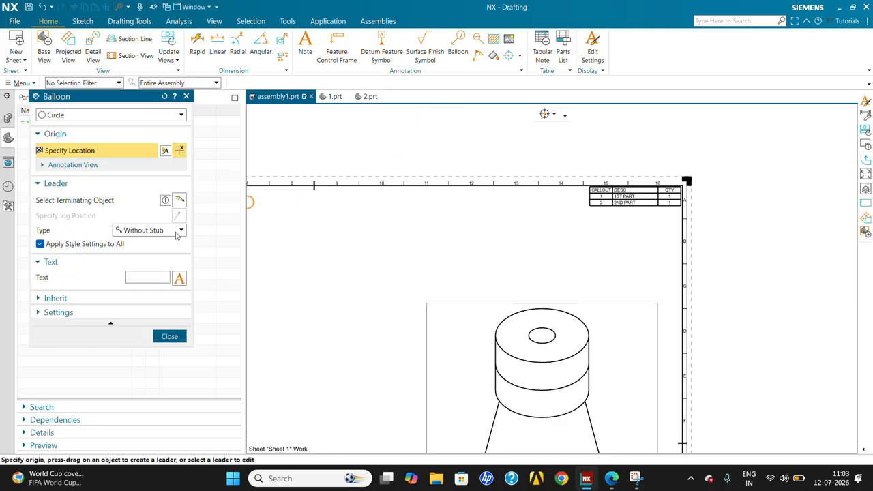
{"action": "scroll", "coordinate": [409, 267], "scroll_direction": "up", "scroll_amount": 4}
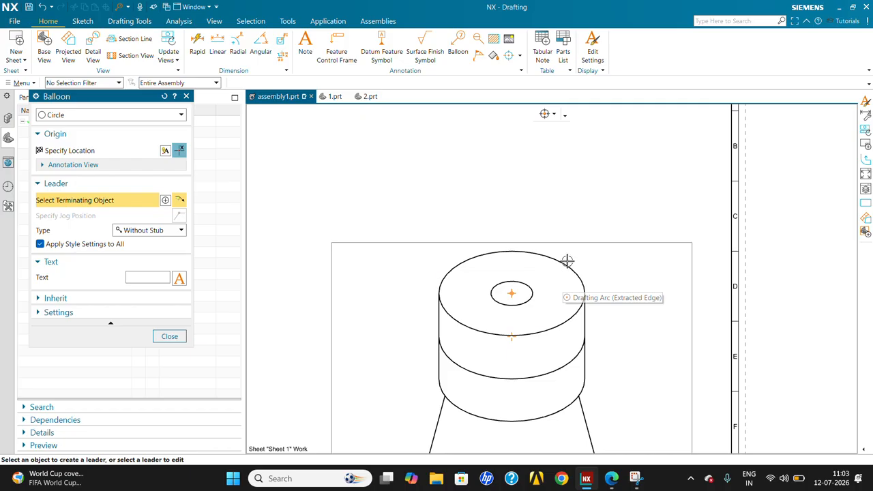
{"action": "left_click", "coordinate": [554, 114]}
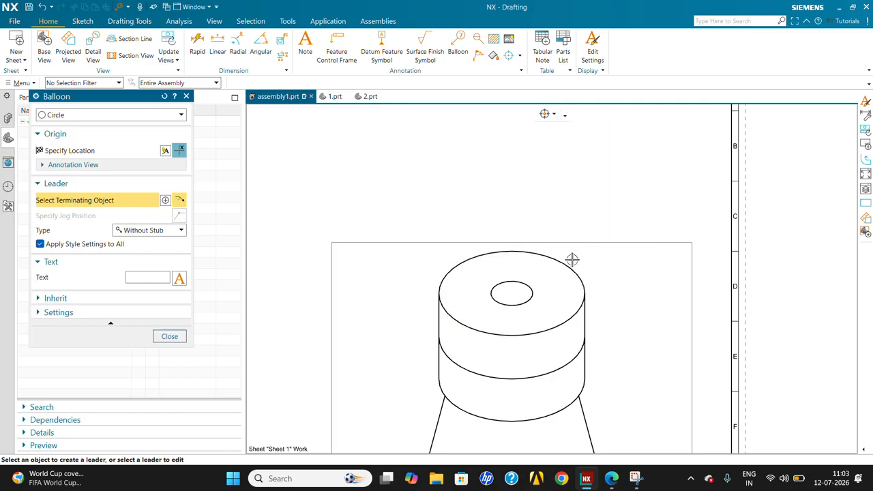
{"action": "left_click", "coordinate": [559, 259]}
{"action": "scroll", "coordinate": [593, 218], "scroll_direction": "down", "scroll_amount": 1}
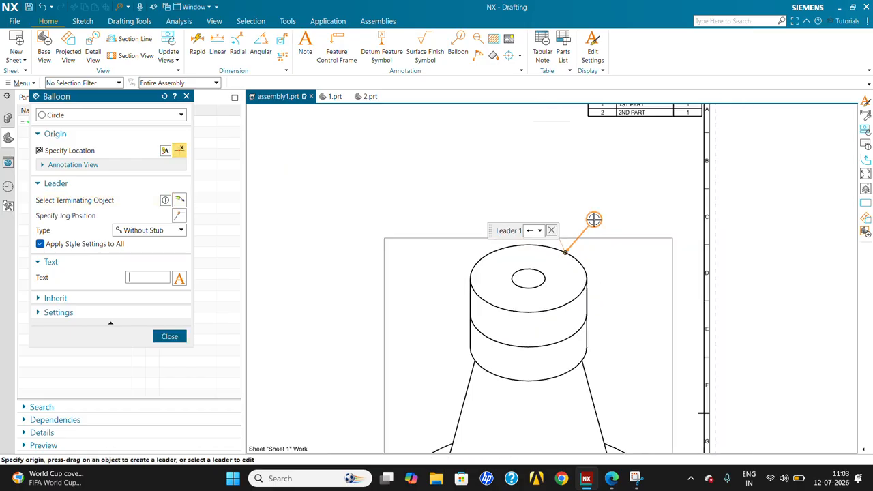
{"action": "left_click", "coordinate": [621, 203]}
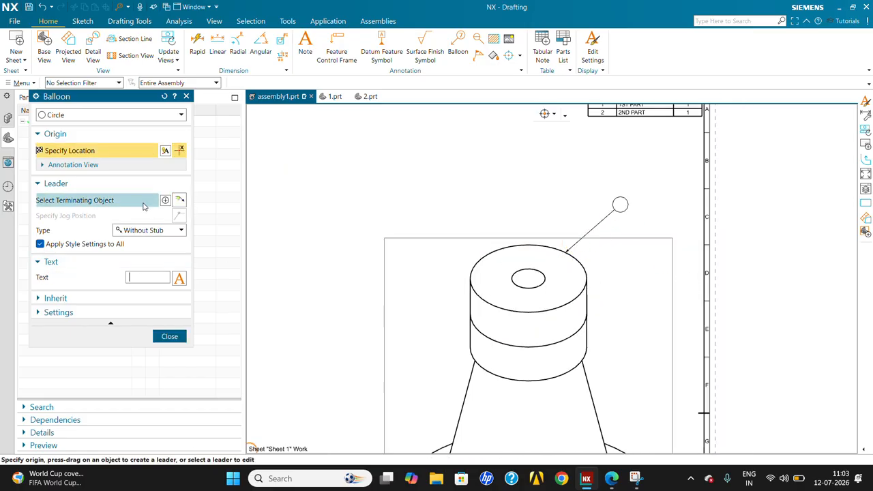
Place a second circle balloon without text beside the isometric view, with its leader on the lower component's conical edge, and finish ballooning.
{"action": "left_click", "coordinate": [180, 201]}
{"action": "scroll", "coordinate": [473, 151], "scroll_direction": "down", "scroll_amount": 4}
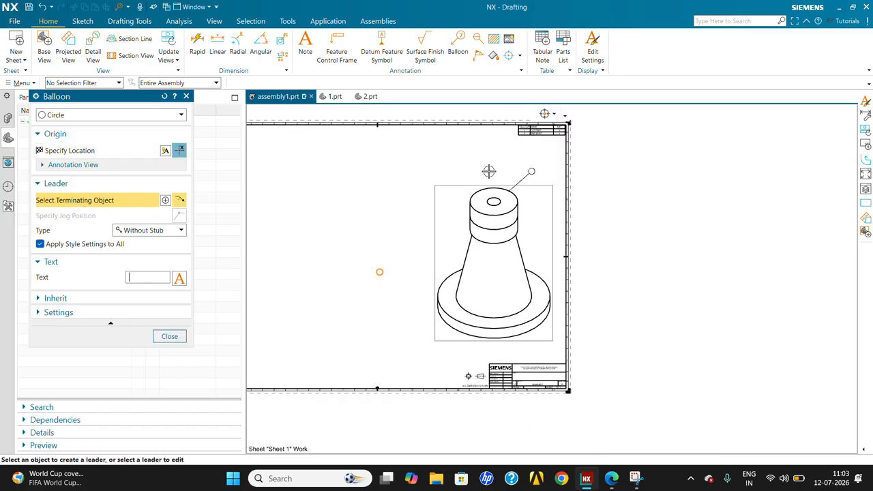
{"action": "scroll", "coordinate": [472, 283], "scroll_direction": "up", "scroll_amount": 3}
{"action": "left_click", "coordinate": [458, 238]}
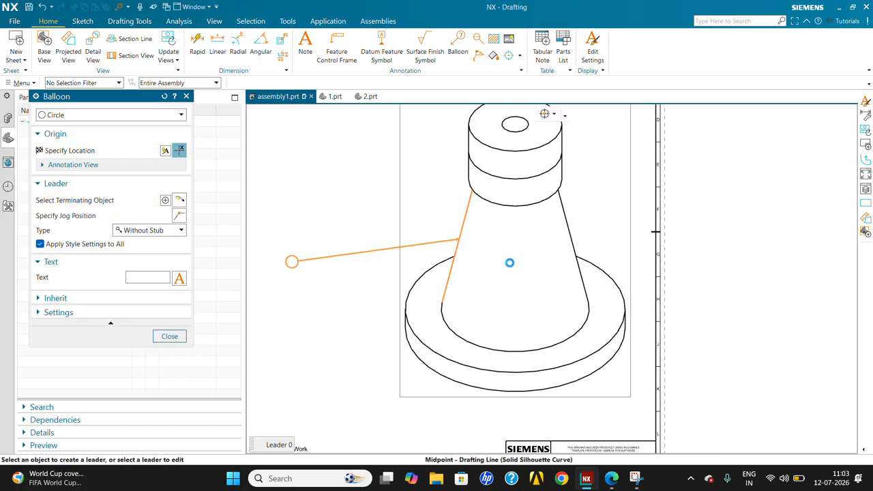
{"action": "scroll", "coordinate": [509, 262], "scroll_direction": "down", "scroll_amount": 1}
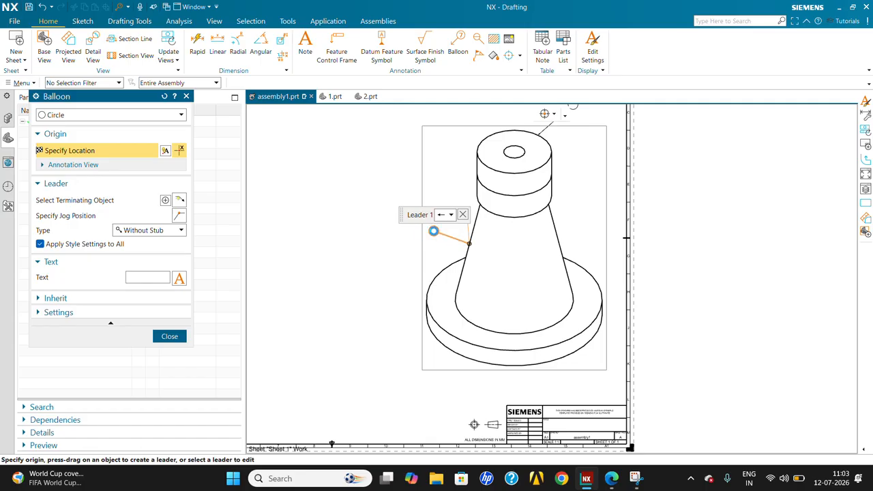
{"action": "left_click", "coordinate": [426, 283]}
{"action": "left_click", "coordinate": [169, 336]}
Update the parts list and check the callout numbers in both balloons of the isometric view.
{"action": "scroll", "coordinate": [505, 263], "scroll_direction": "down", "scroll_amount": 1}
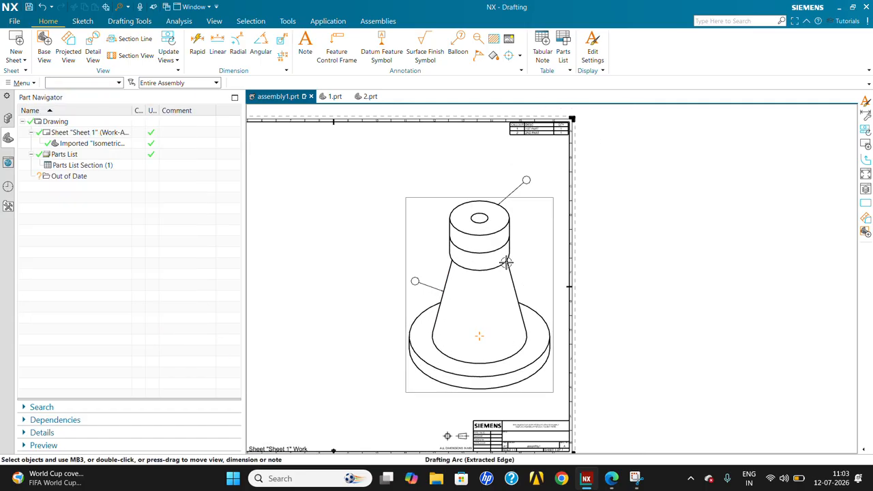
{"action": "scroll", "coordinate": [506, 264], "scroll_direction": "up", "scroll_amount": 2}
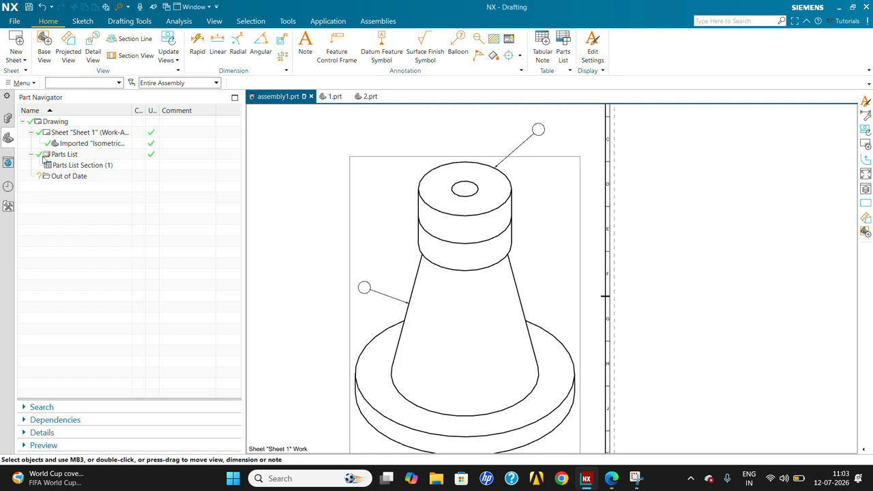
{"action": "right_click", "coordinate": [69, 157]}
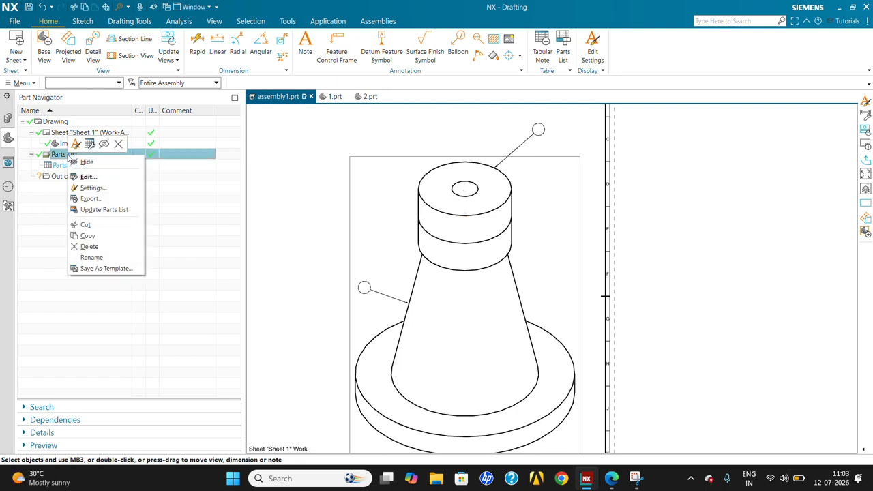
{"action": "left_click", "coordinate": [108, 209]}
{"action": "scroll", "coordinate": [362, 292], "scroll_direction": "up", "scroll_amount": 5}
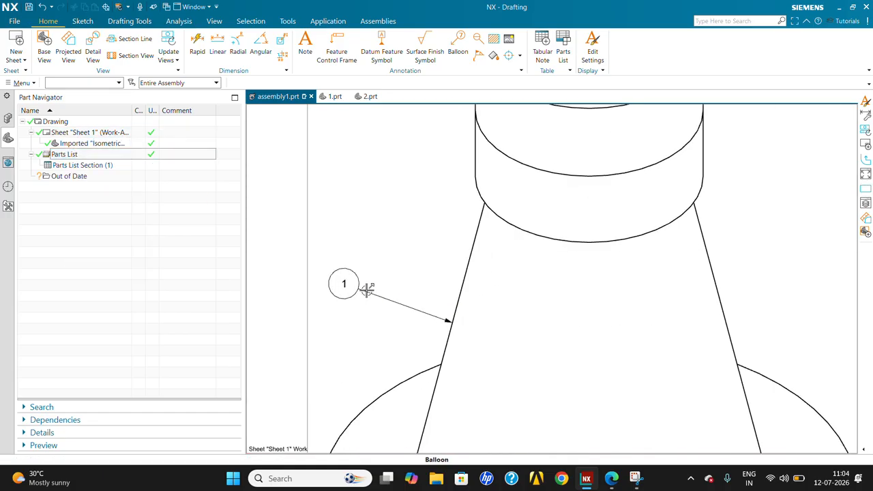
{"action": "scroll", "coordinate": [409, 286], "scroll_direction": "down", "scroll_amount": 5}
{"action": "scroll", "coordinate": [579, 147], "scroll_direction": "up", "scroll_amount": 6}
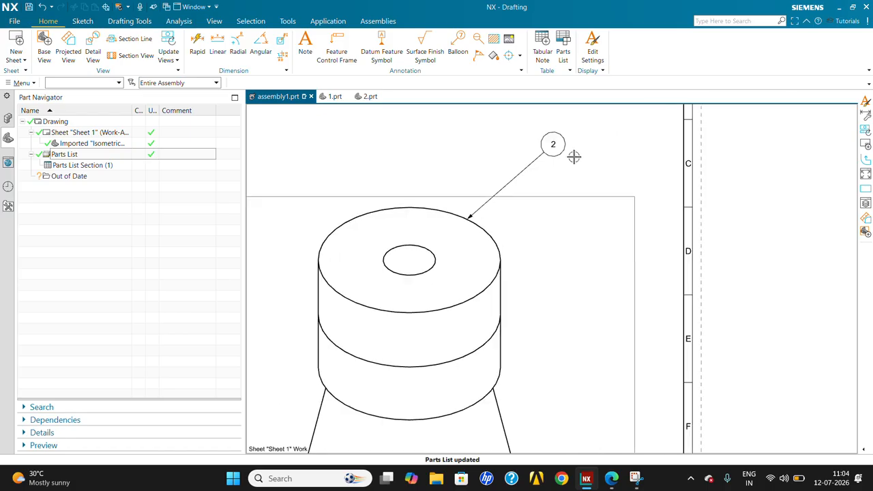
{"action": "scroll", "coordinate": [617, 221], "scroll_direction": "down", "scroll_amount": 5}
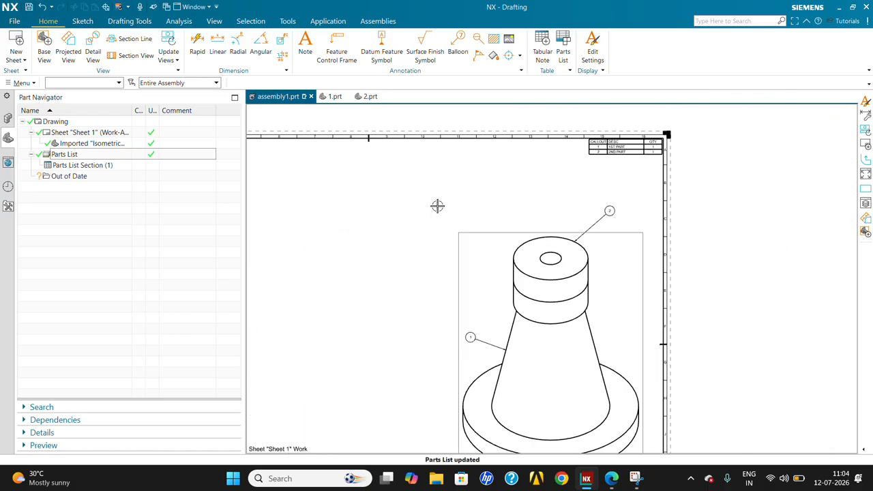
{"action": "right_click", "coordinate": [440, 171]}
{"action": "left_click", "coordinate": [455, 178]}
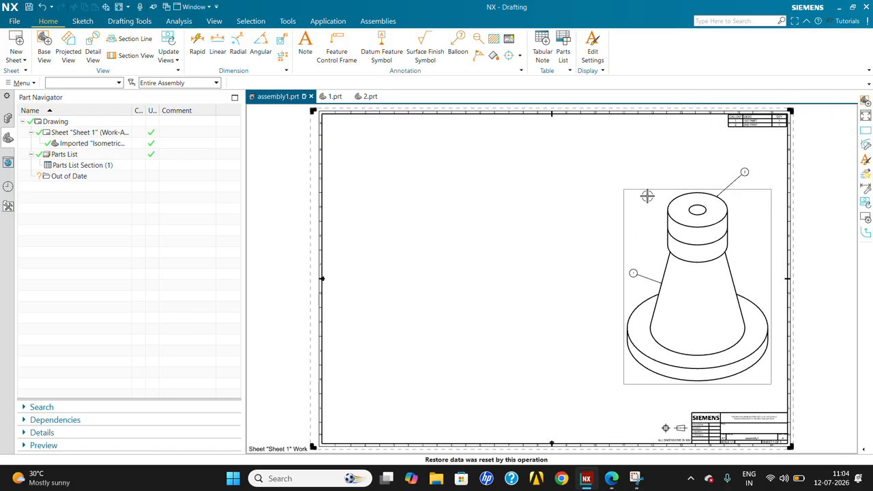
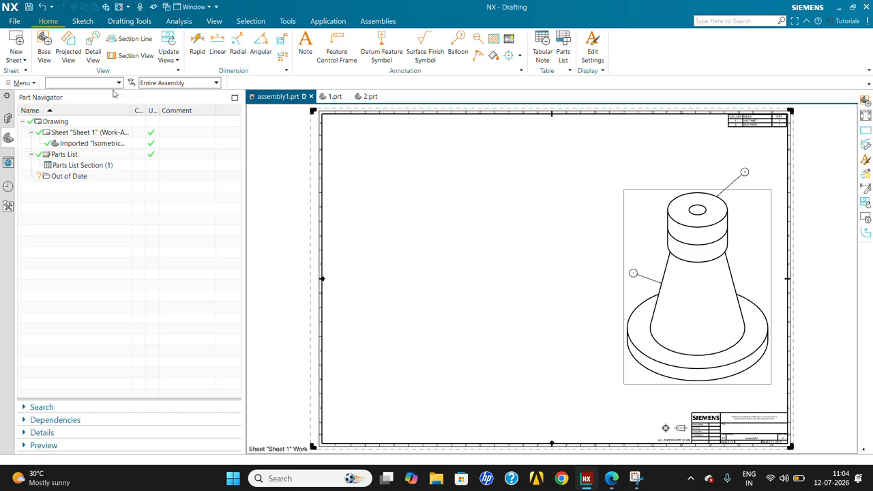
Start a new base view of the assembly using the Top model view.
{"action": "left_click", "coordinate": [44, 49]}
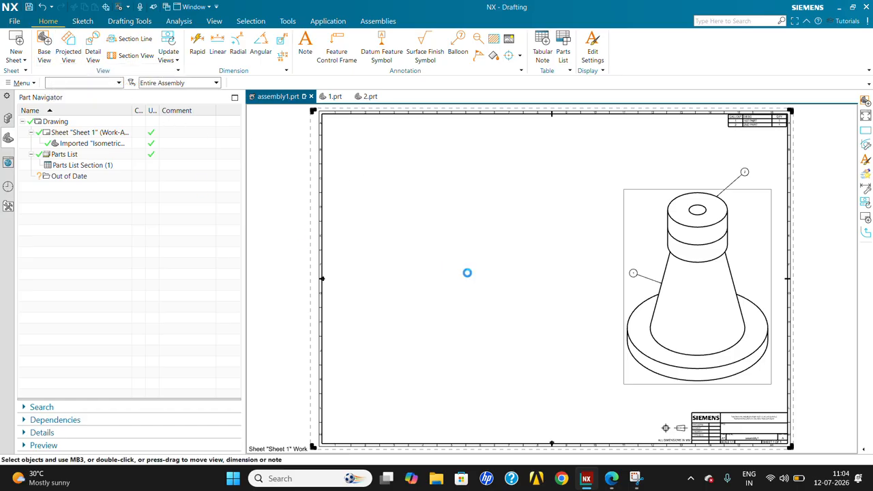
{"action": "left_click", "coordinate": [150, 236]}
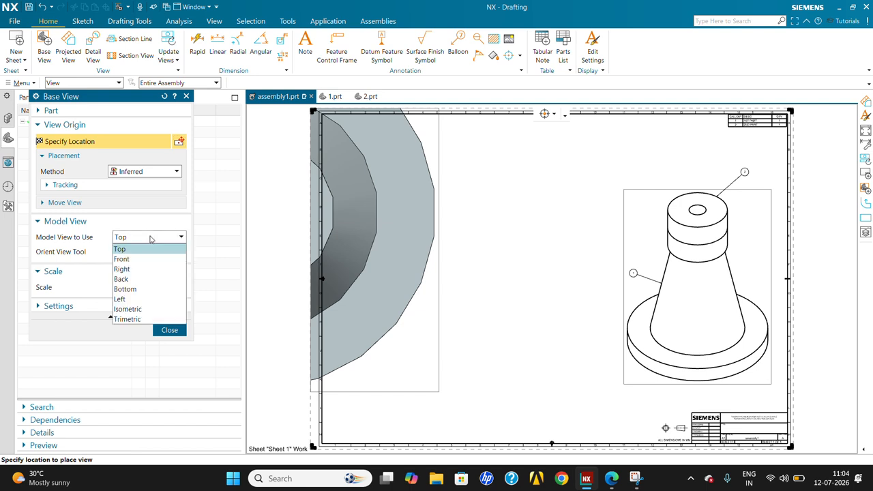
{"action": "left_click", "coordinate": [151, 237]}
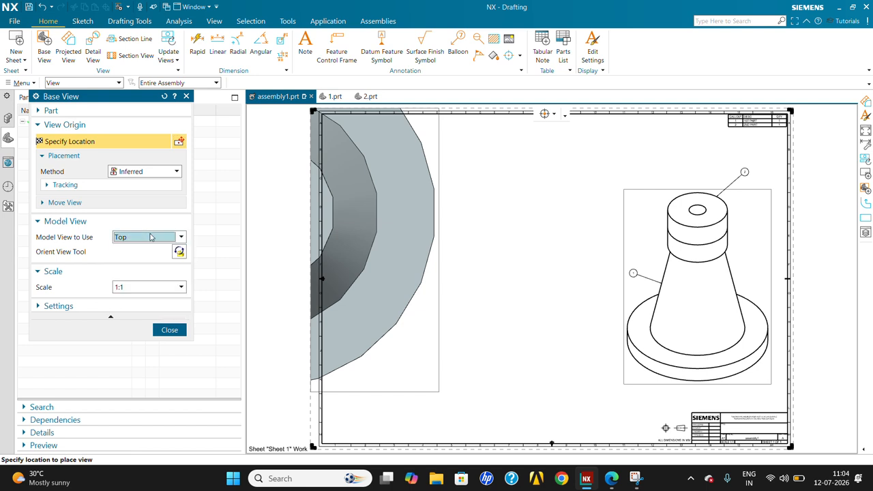
{"action": "left_click", "coordinate": [151, 237]}
{"action": "left_click", "coordinate": [146, 240]}
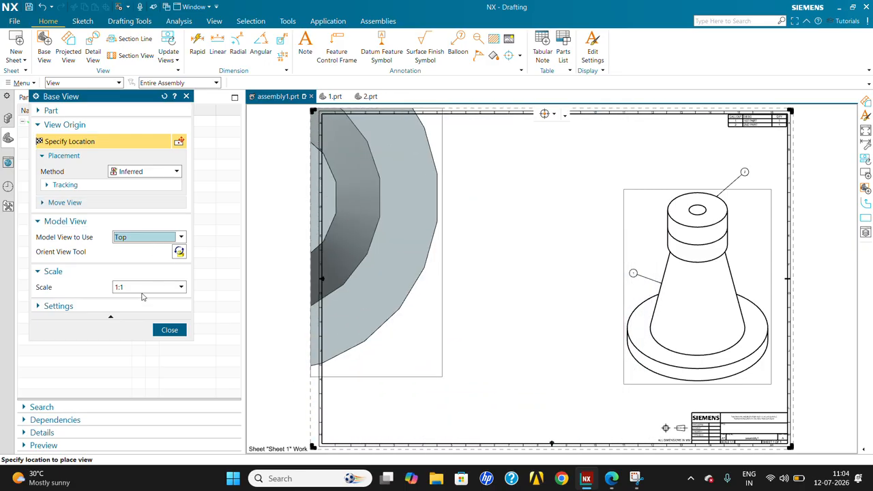
Try the 1:2, 1:5, Ratio and 1:1 scale options on the top base view.
{"action": "left_click", "coordinate": [142, 287]}
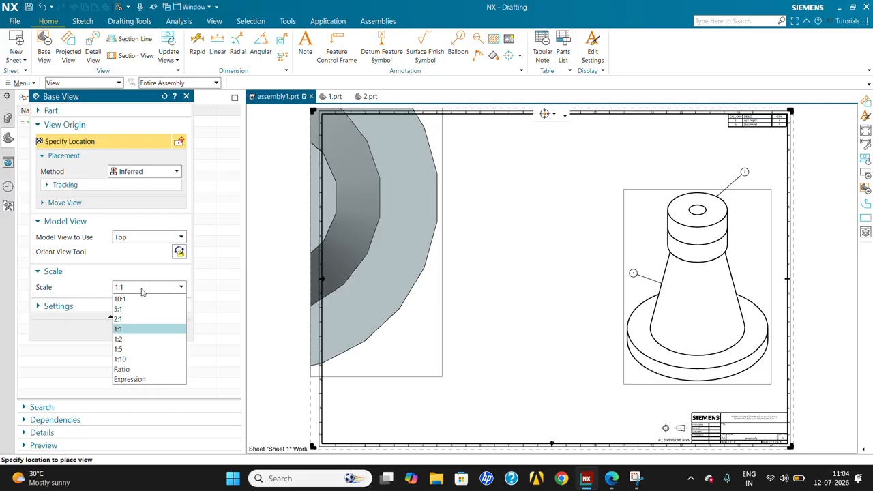
{"action": "left_click", "coordinate": [133, 339]}
{"action": "left_click", "coordinate": [150, 287]}
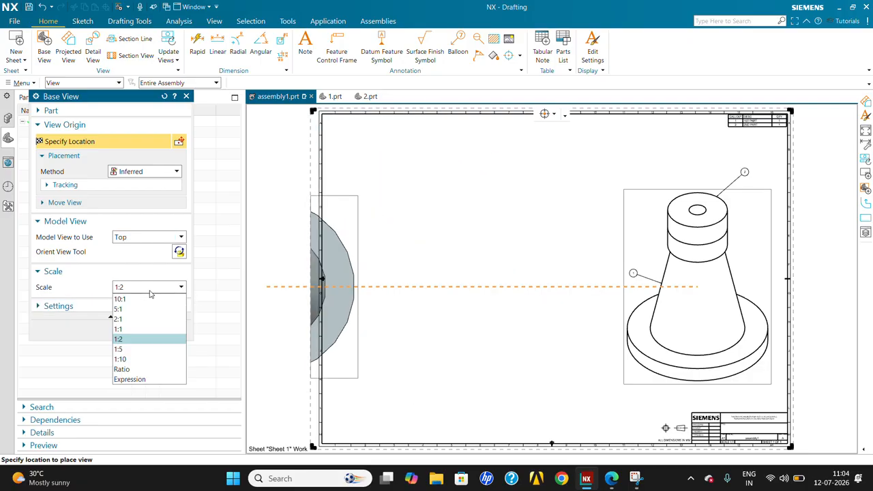
{"action": "left_click", "coordinate": [136, 349]}
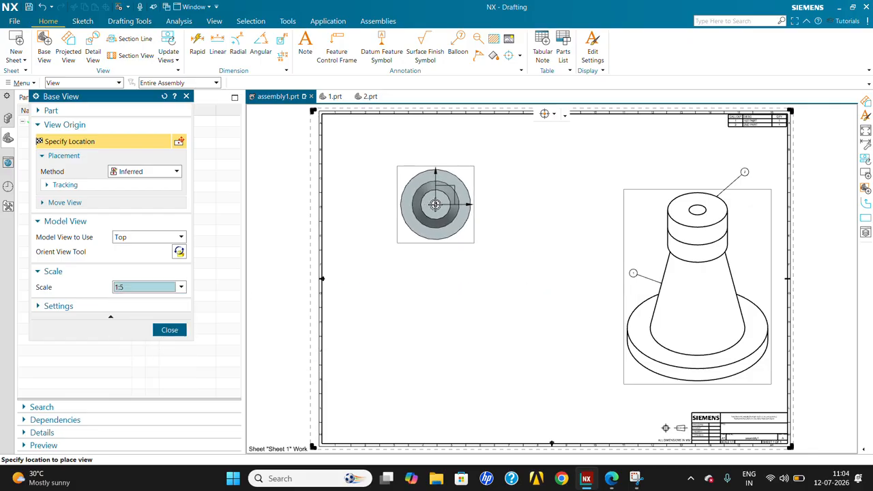
{"action": "left_click", "coordinate": [150, 287]}
{"action": "left_click", "coordinate": [129, 339]}
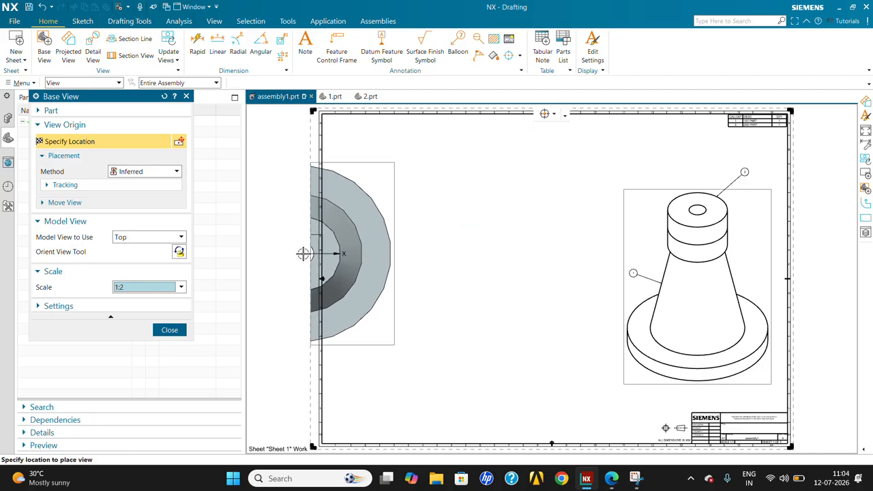
{"action": "left_click", "coordinate": [166, 288]}
{"action": "left_click", "coordinate": [145, 368]}
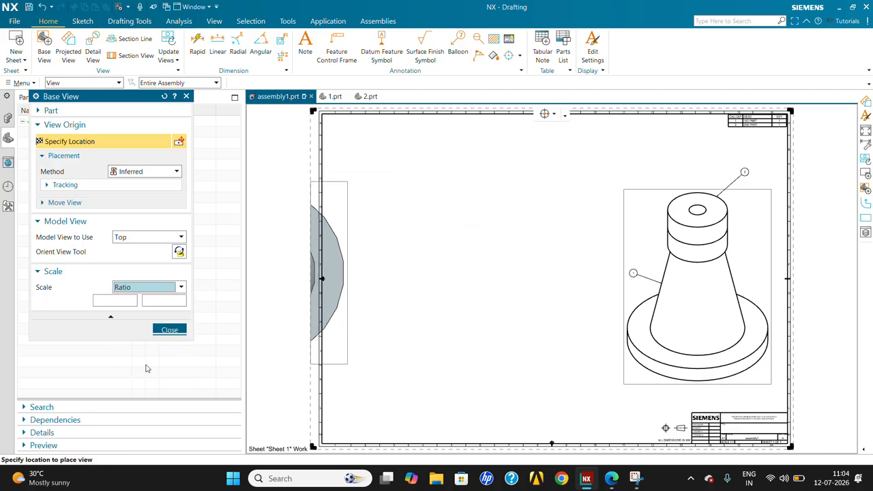
{"action": "left_click", "coordinate": [143, 292]}
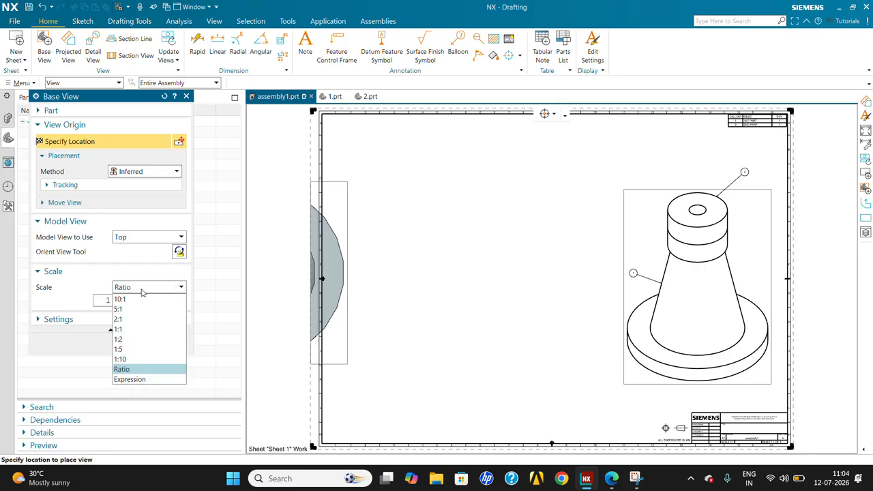
{"action": "left_click", "coordinate": [138, 331]}
Set the top base view's scale to a ratio of 0.3:1 and place it in the sheet's upper left area.
{"action": "left_click", "coordinate": [136, 288]}
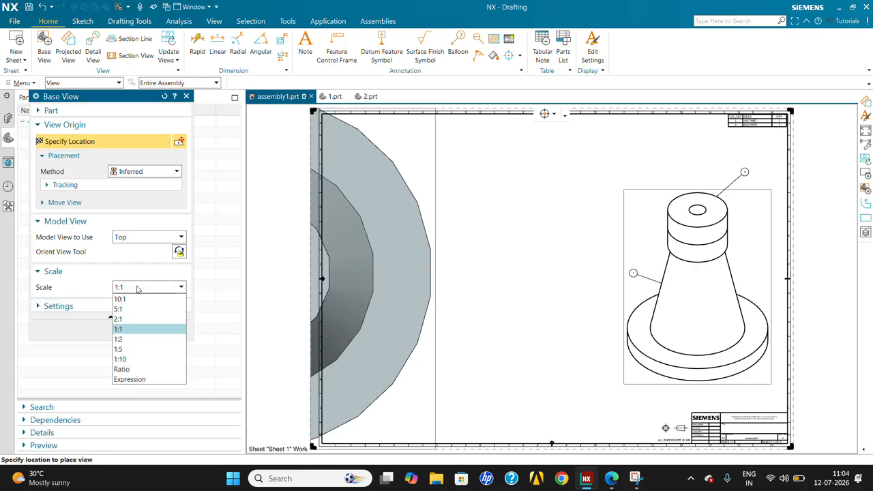
{"action": "left_click", "coordinate": [140, 368]}
{"action": "left_click", "coordinate": [119, 301]}
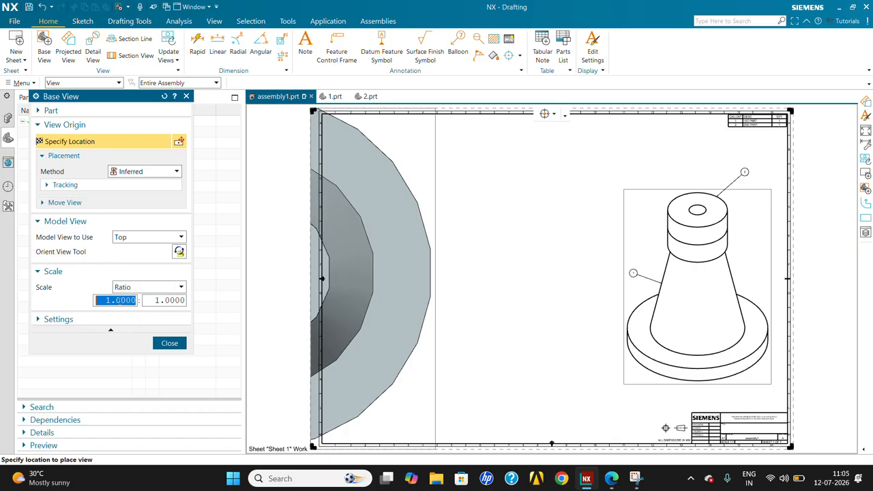
{"action": "key", "text": "Return"}
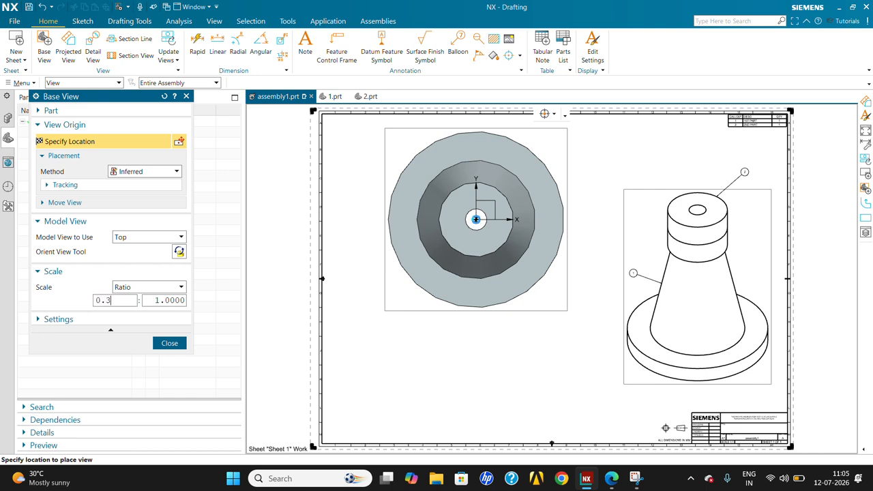
{"action": "type", "text": "0.3"}
{"action": "key", "text": "Return"}
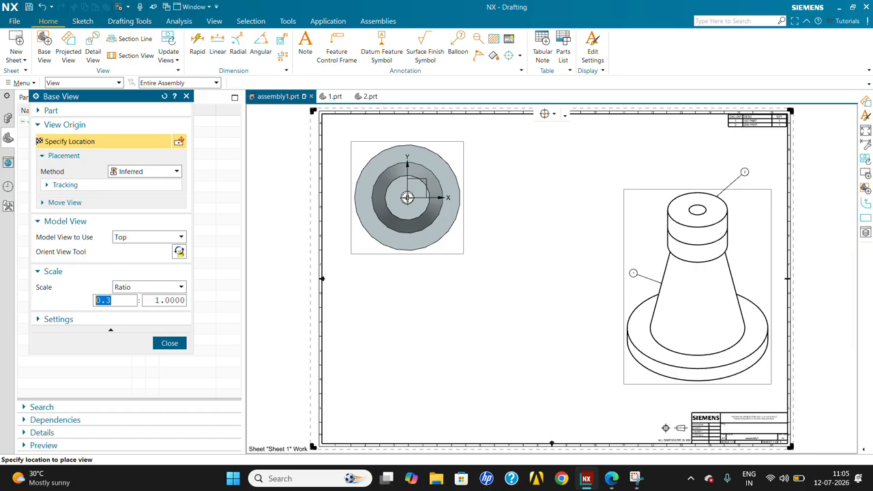
{"action": "left_click", "coordinate": [407, 194]}
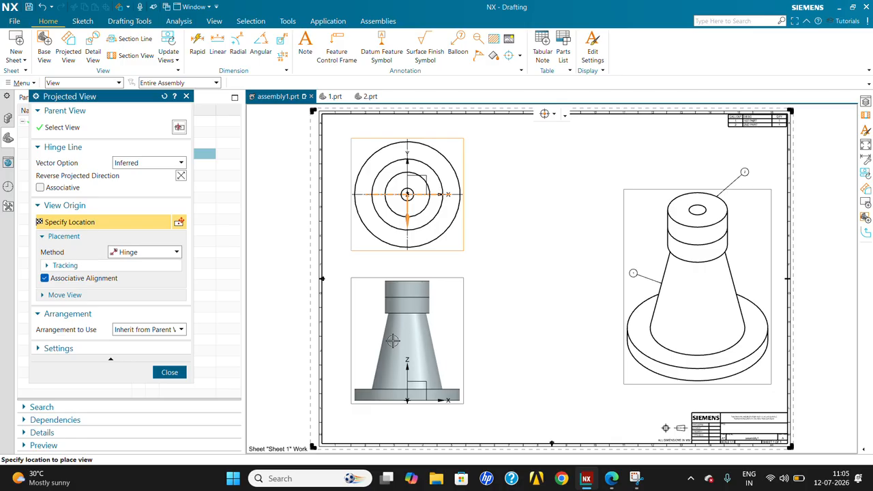
Project a front view below the top view and a side view to the right of the front view.
{"action": "left_click", "coordinate": [393, 341]}
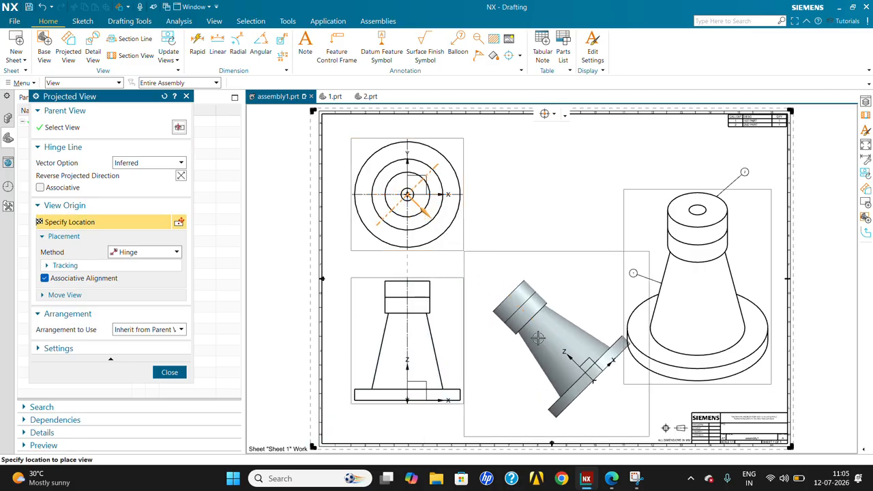
{"action": "left_click", "coordinate": [169, 373]}
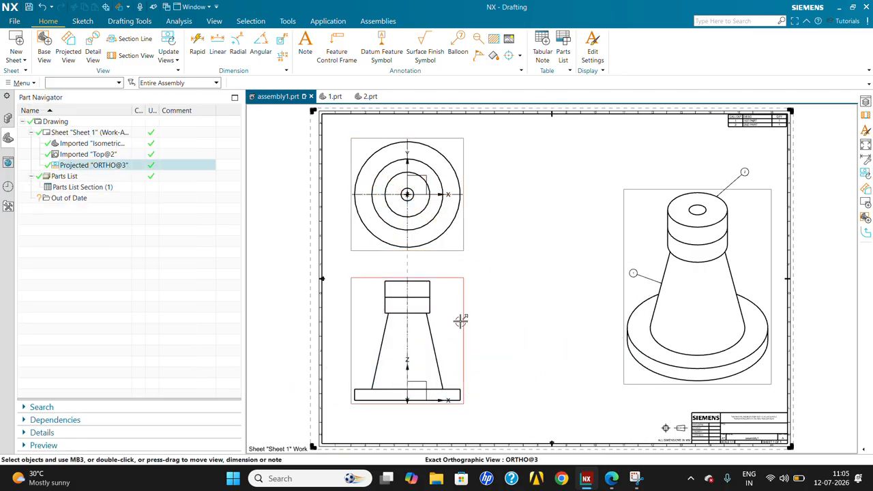
{"action": "left_click", "coordinate": [462, 317]}
{"action": "left_click", "coordinate": [113, 42]}
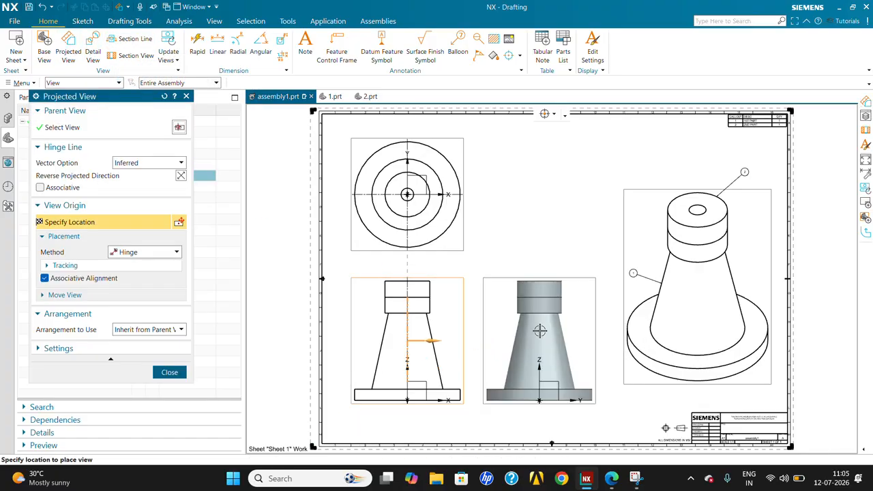
{"action": "left_click", "coordinate": [548, 332]}
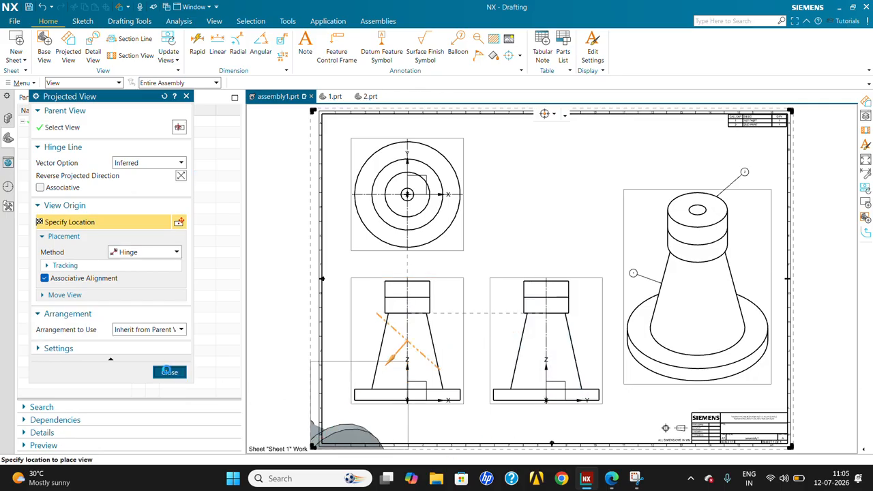
{"action": "left_click", "coordinate": [166, 370]}
Make layer 3 invisible in the top view.
{"action": "scroll", "coordinate": [482, 268], "scroll_direction": "down", "scroll_amount": 2}
{"action": "scroll", "coordinate": [468, 292], "scroll_direction": "up", "scroll_amount": 3}
{"action": "scroll", "coordinate": [470, 298], "scroll_direction": "down", "scroll_amount": 2}
{"action": "scroll", "coordinate": [427, 208], "scroll_direction": "up", "scroll_amount": 2}
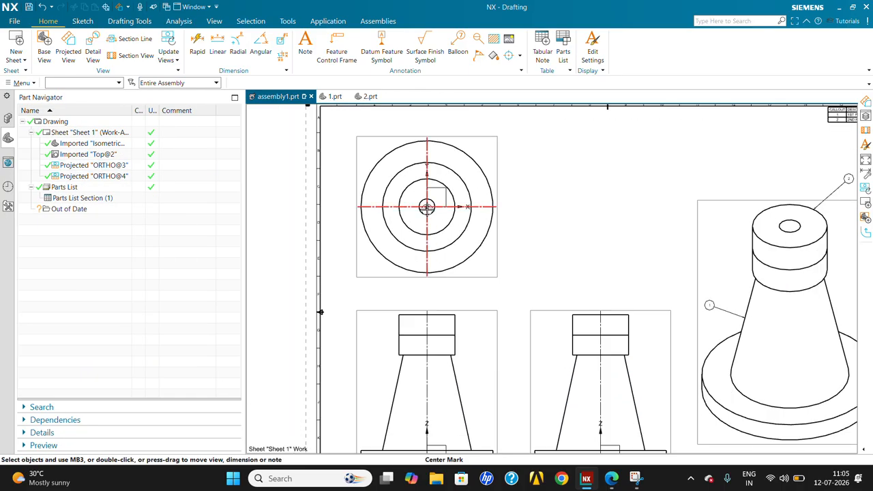
{"action": "scroll", "coordinate": [437, 194], "scroll_direction": "down", "scroll_amount": 3}
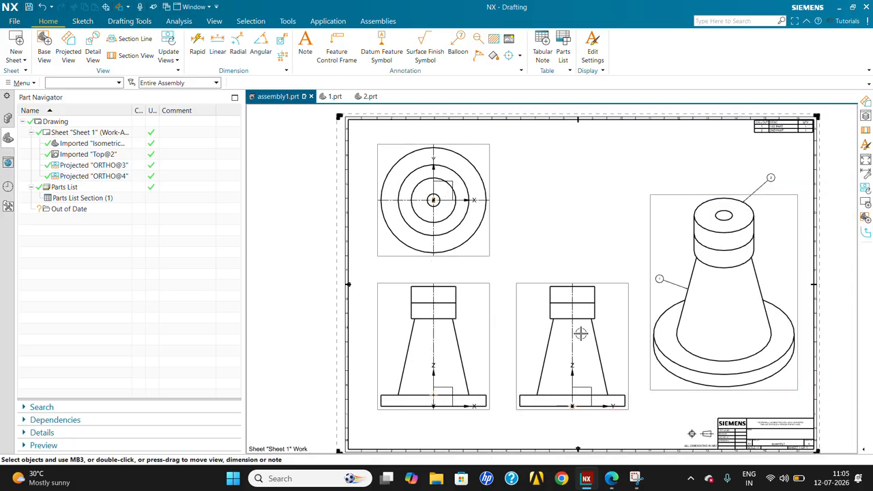
{"action": "left_click", "coordinate": [28, 83]}
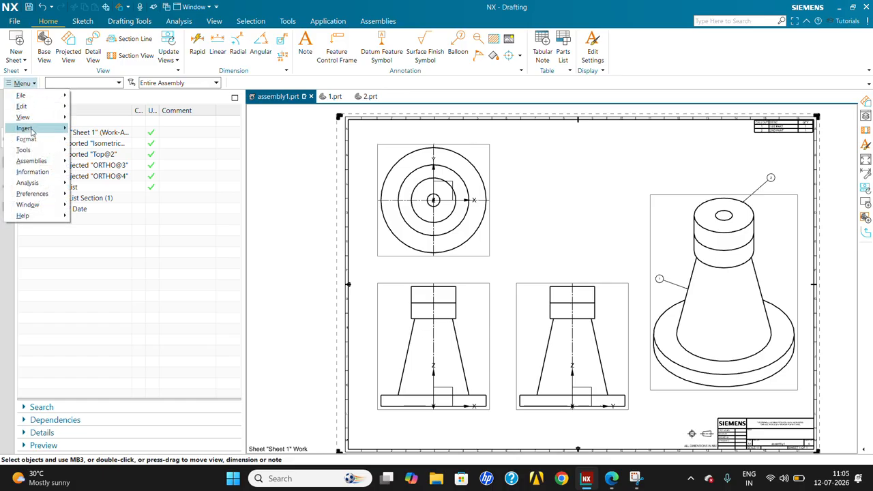
{"action": "mouse_move", "coordinate": [49, 139]}
{"action": "left_click", "coordinate": [102, 152]}
{"action": "left_click", "coordinate": [490, 232]}
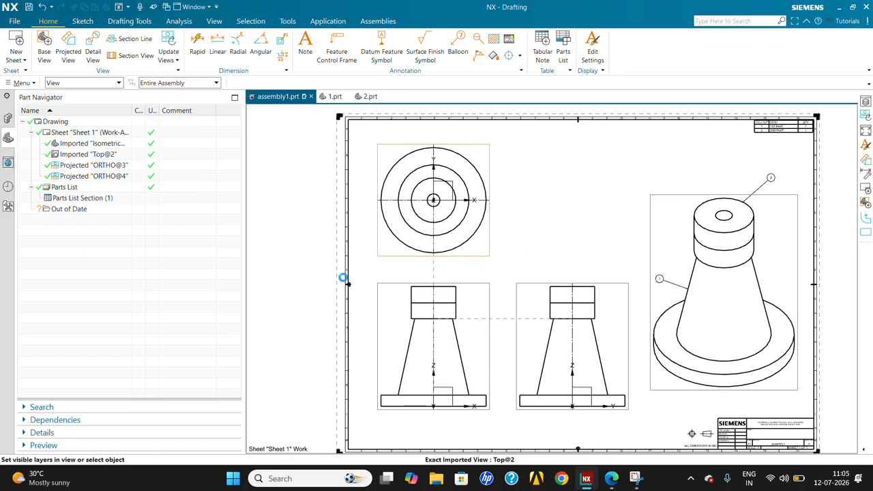
{"action": "left_click", "coordinate": [46, 254]}
{"action": "left_click", "coordinate": [149, 365]}
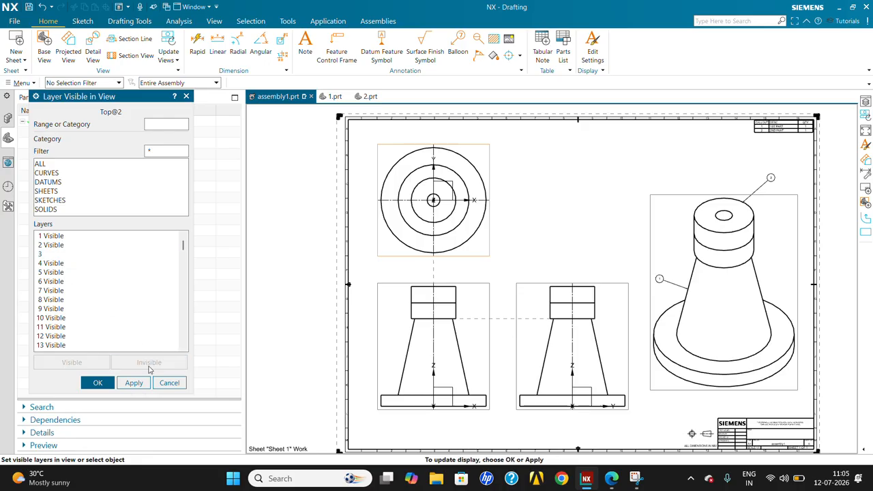
{"action": "left_click", "coordinate": [134, 382]}
{"action": "left_click", "coordinate": [169, 382]}
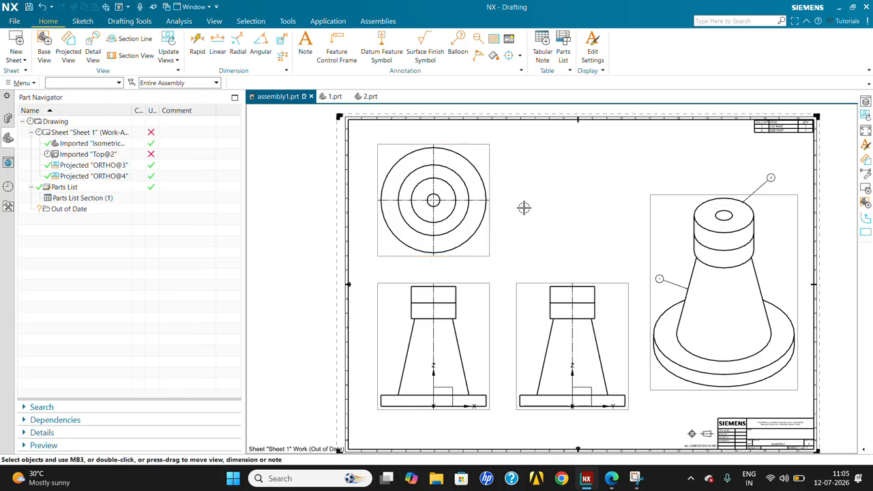
Make layer 3 invisible in the projected front view below the top view.
{"action": "left_click", "coordinate": [26, 84]}
{"action": "mouse_move", "coordinate": [29, 139]}
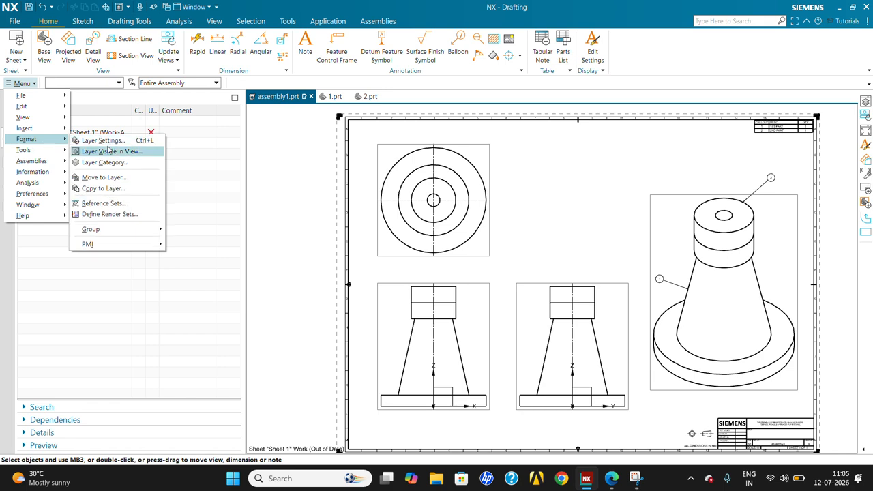
{"action": "left_click", "coordinate": [107, 153]}
{"action": "left_click", "coordinate": [447, 353]}
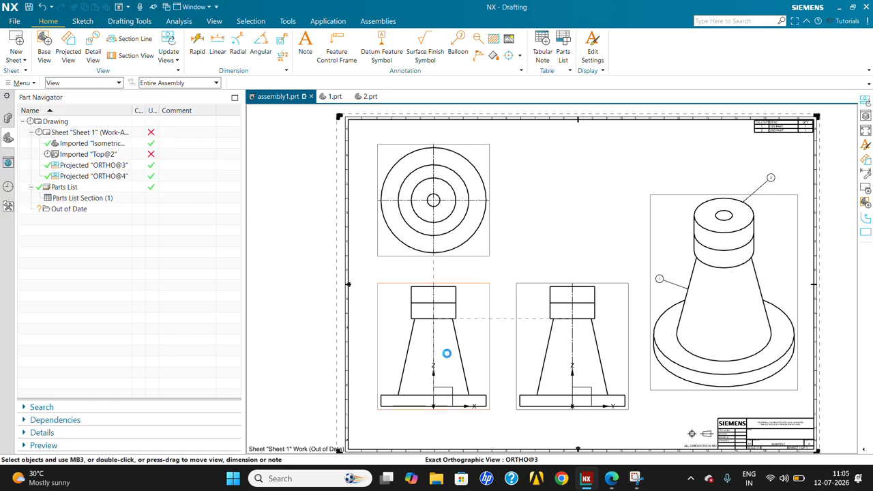
{"action": "left_click", "coordinate": [60, 255]}
{"action": "left_click", "coordinate": [149, 362]}
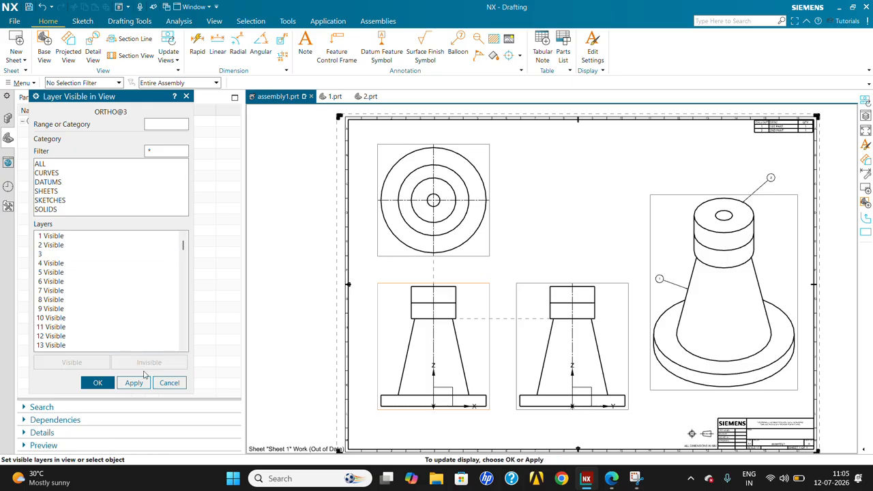
{"action": "left_click", "coordinate": [134, 383]}
{"action": "left_click", "coordinate": [170, 383]}
Make layer 3 invisible in the projected side view beside the front view.
{"action": "left_click", "coordinate": [21, 83]}
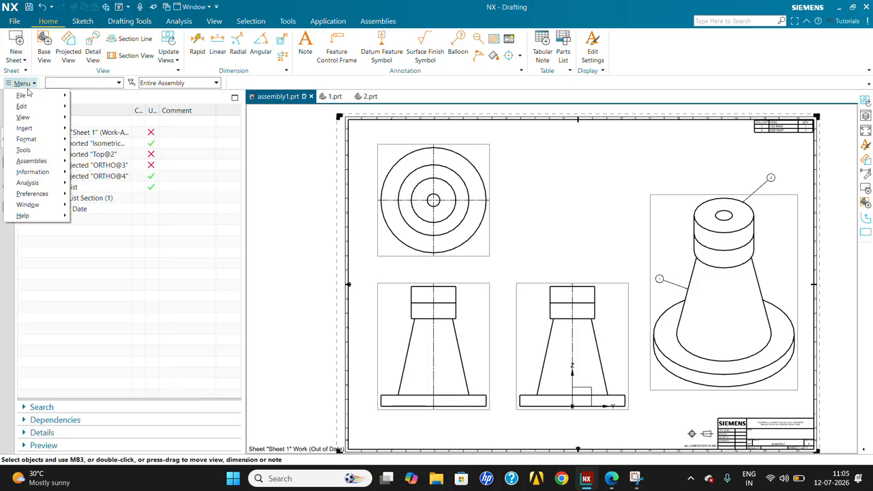
{"action": "mouse_move", "coordinate": [25, 138]}
{"action": "left_click", "coordinate": [112, 151]}
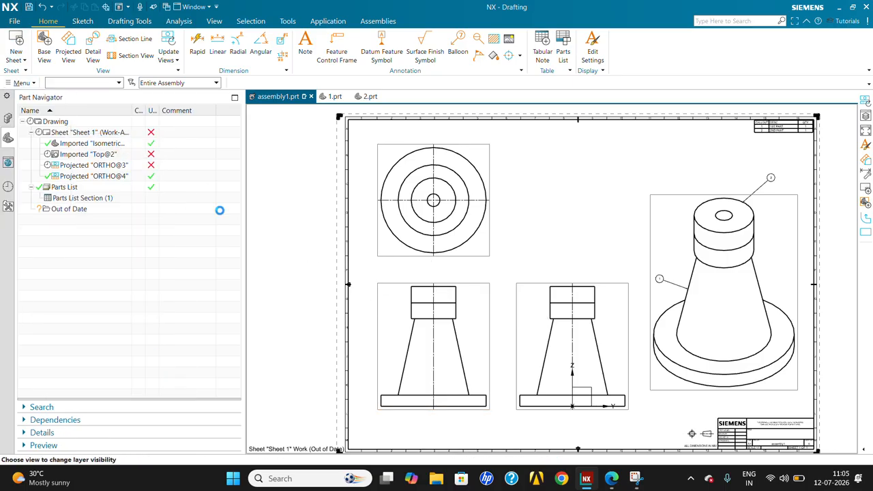
{"action": "left_click", "coordinate": [586, 355]}
{"action": "left_click", "coordinate": [67, 253]}
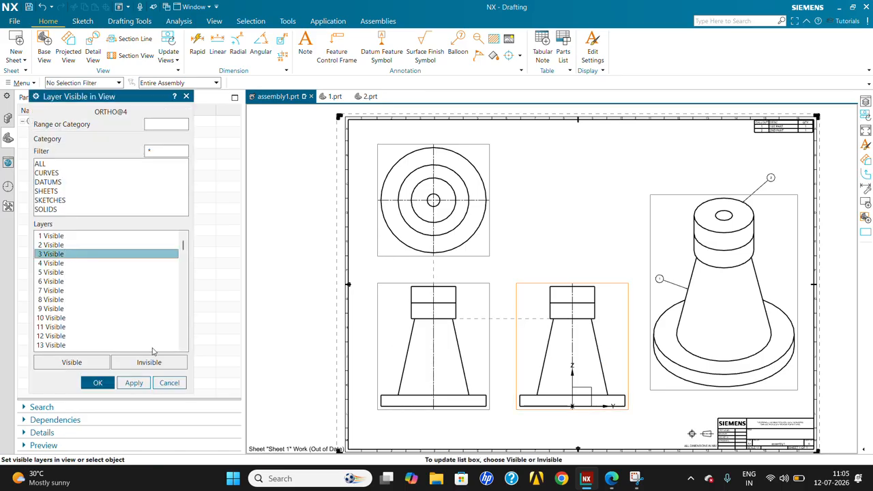
{"action": "left_click", "coordinate": [148, 362]}
{"action": "left_click", "coordinate": [134, 383]}
{"action": "left_click", "coordinate": [170, 383]}
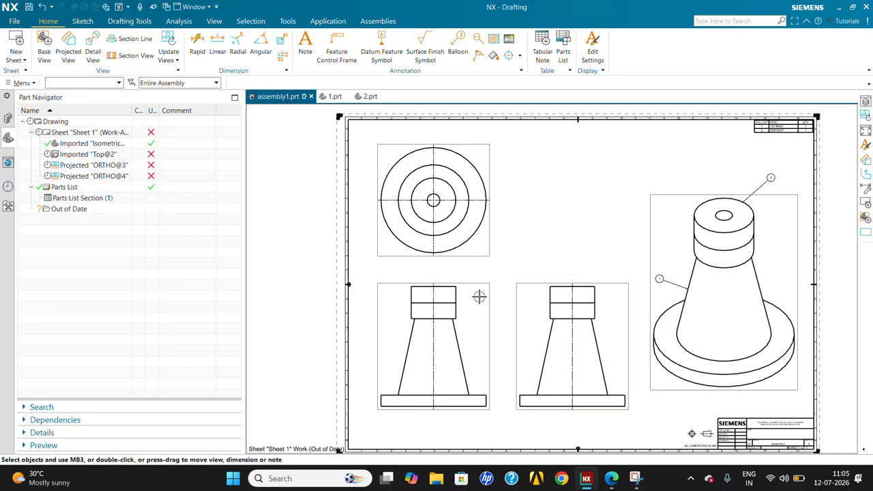
Examine the arrangement of the top, front, side and isometric views on the sheet.
{"action": "scroll", "coordinate": [494, 265], "scroll_direction": "up", "scroll_amount": 2}
{"action": "scroll", "coordinate": [486, 228], "scroll_direction": "down", "scroll_amount": 3}
{"action": "scroll", "coordinate": [613, 346], "scroll_direction": "up", "scroll_amount": 1}
{"action": "scroll", "coordinate": [614, 344], "scroll_direction": "down", "scroll_amount": 1}
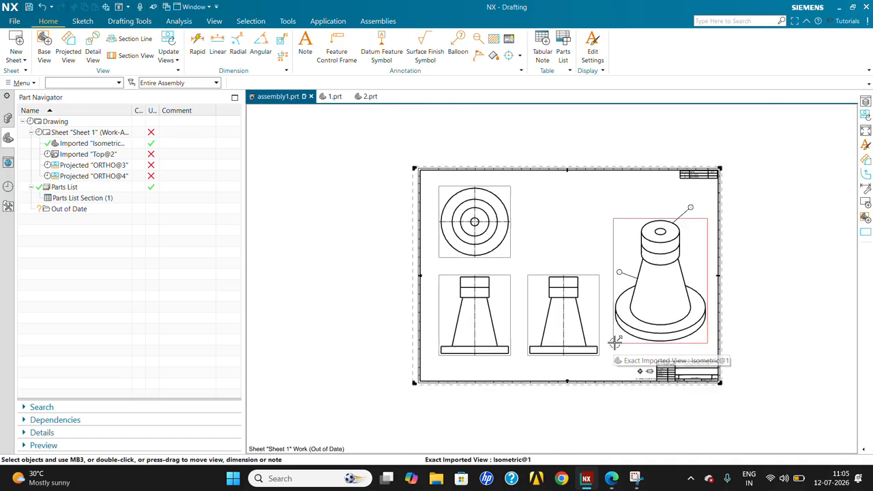
{"action": "scroll", "coordinate": [534, 282], "scroll_direction": "up", "scroll_amount": 1}
{"action": "scroll", "coordinate": [436, 300], "scroll_direction": "up", "scroll_amount": 2}
{"action": "scroll", "coordinate": [548, 336], "scroll_direction": "down", "scroll_amount": 2}
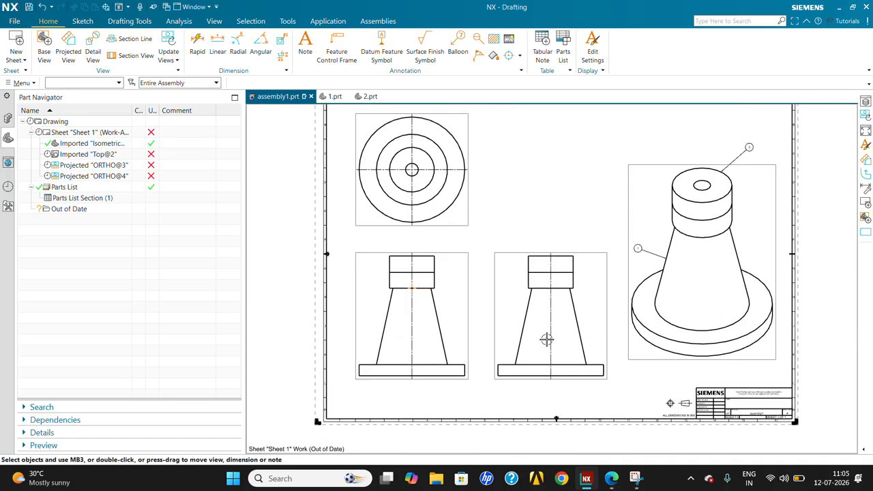
{"action": "scroll", "coordinate": [547, 337], "scroll_direction": "up", "scroll_amount": 1}
{"action": "scroll", "coordinate": [548, 335], "scroll_direction": "down", "scroll_amount": 2}
{"action": "scroll", "coordinate": [439, 212], "scroll_direction": "up", "scroll_amount": 2}
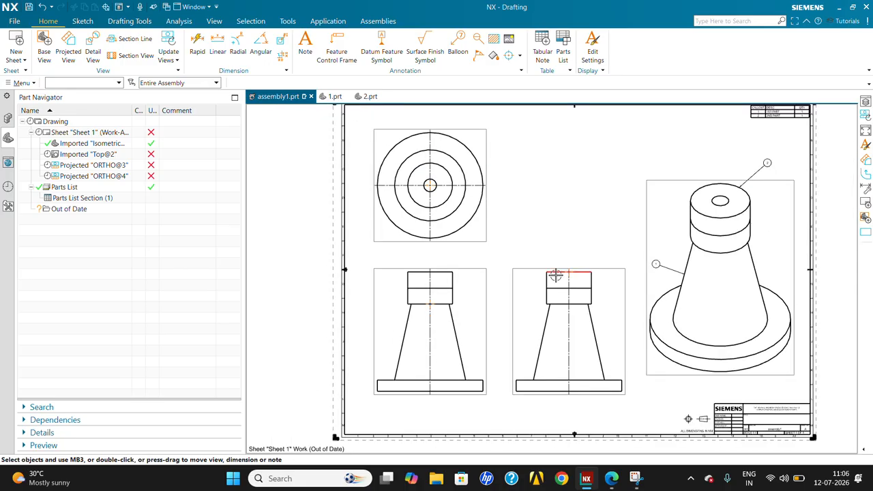
{"action": "scroll", "coordinate": [559, 272], "scroll_direction": "down", "scroll_amount": 1}
{"action": "scroll", "coordinate": [474, 224], "scroll_direction": "up", "scroll_amount": 1}
{"action": "scroll", "coordinate": [477, 347], "scroll_direction": "down", "scroll_amount": 1}
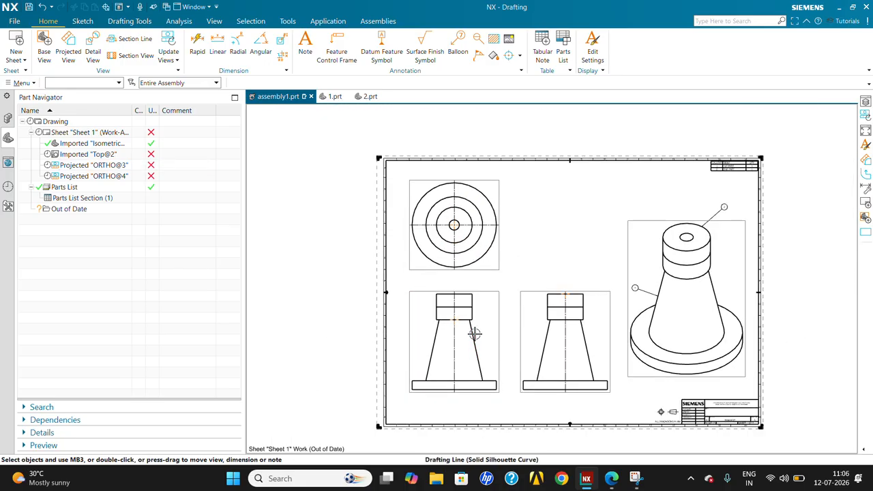
{"action": "scroll", "coordinate": [545, 332], "scroll_direction": "up", "scroll_amount": 1}
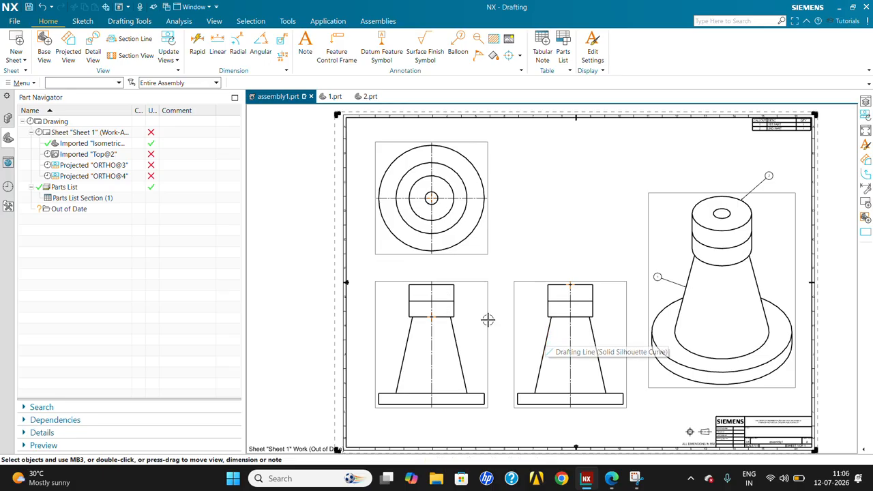
{"action": "scroll", "coordinate": [534, 244], "scroll_direction": "down", "scroll_amount": 2}
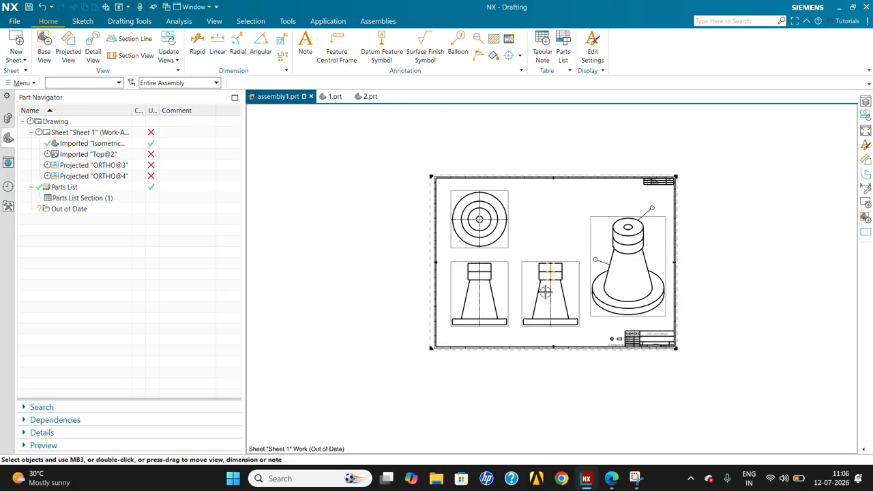
{"action": "scroll", "coordinate": [570, 346], "scroll_direction": "up", "scroll_amount": 2}
{"action": "scroll", "coordinate": [551, 220], "scroll_direction": "down", "scroll_amount": 1}
{"action": "scroll", "coordinate": [555, 214], "scroll_direction": "up", "scroll_amount": 1}
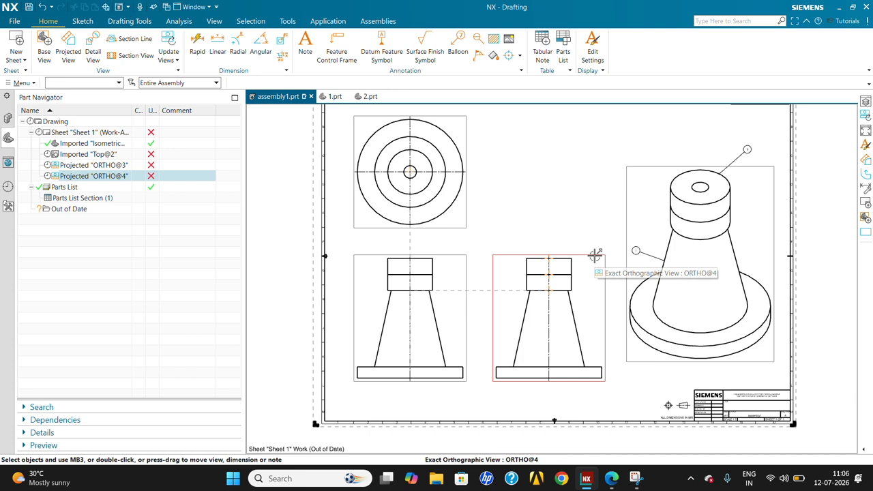
Delete the projected side view beside the front view.
{"action": "left_click", "coordinate": [594, 255]}
{"action": "key", "text": "Delete"}
{"action": "scroll", "coordinate": [409, 334], "scroll_direction": "up", "scroll_amount": 3}
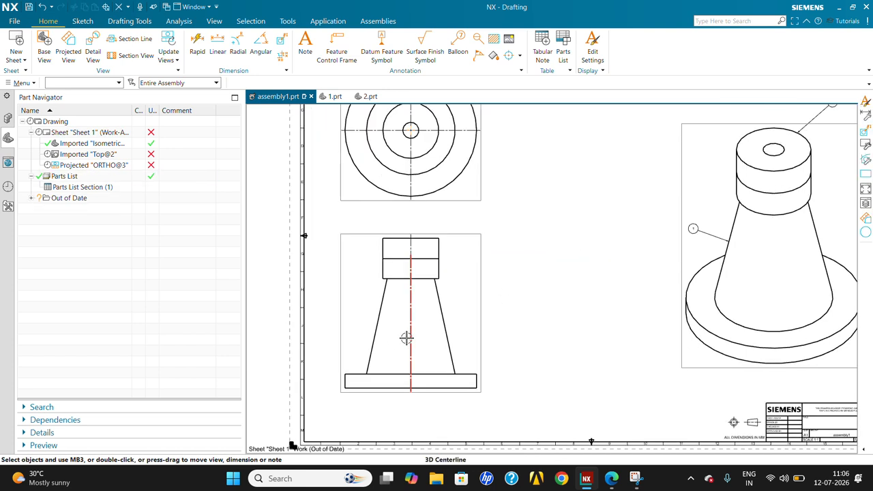
Create a dynamic simple/stepped section view cut vertically through the front view's centre, placed between the front and isometric views.
{"action": "left_click", "coordinate": [136, 56]}
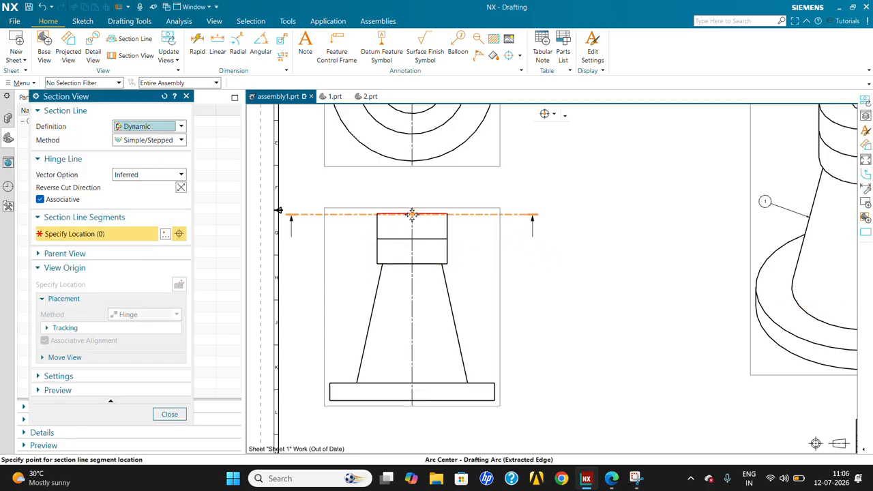
{"action": "left_click", "coordinate": [412, 215]}
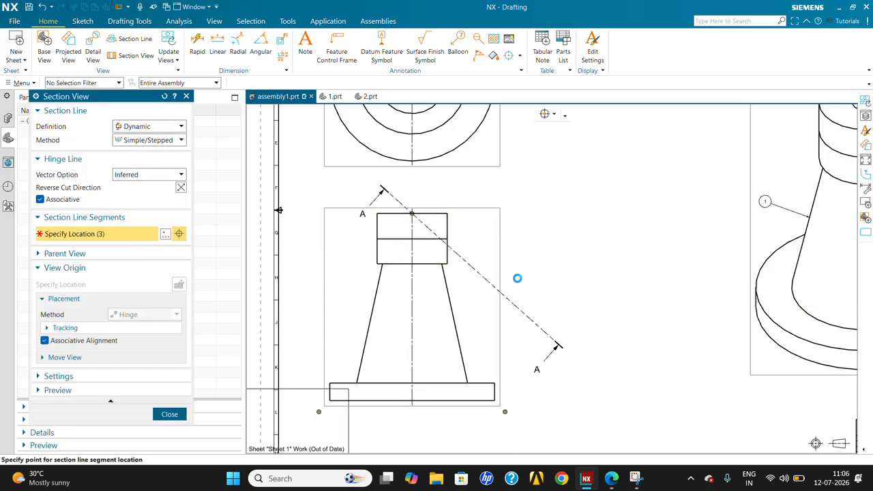
{"action": "left_click", "coordinate": [634, 328]}
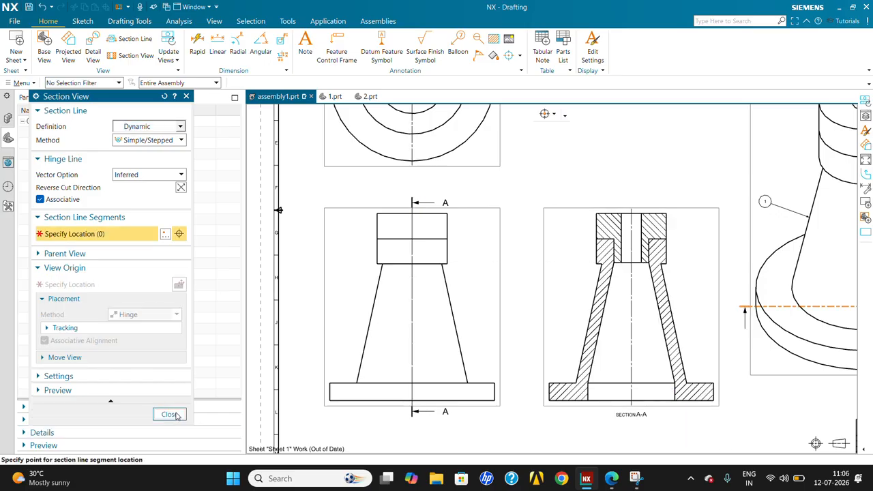
{"action": "left_click", "coordinate": [168, 414]}
Add a cylindrical rapid dimension across the bottom bore of the base in the section view, placed below the view.
{"action": "scroll", "coordinate": [662, 331], "scroll_direction": "down", "scroll_amount": 3}
{"action": "scroll", "coordinate": [563, 352], "scroll_direction": "up", "scroll_amount": 3}
{"action": "scroll", "coordinate": [539, 218], "scroll_direction": "down", "scroll_amount": 2}
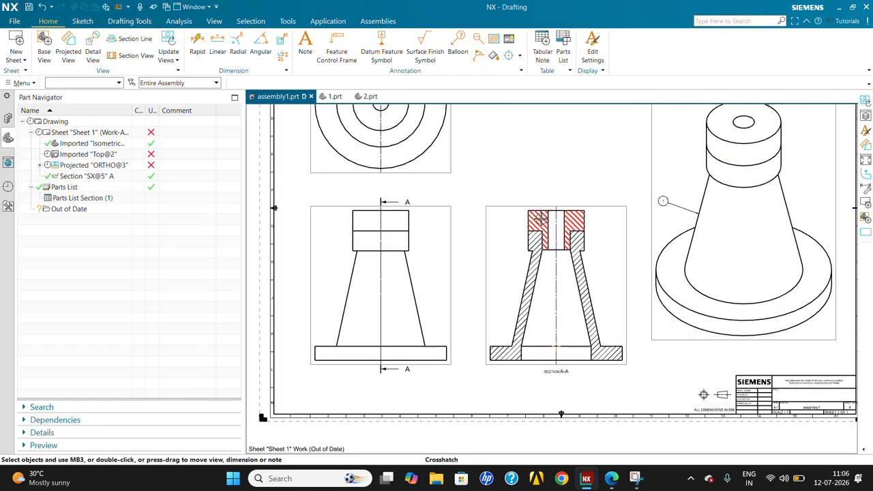
{"action": "scroll", "coordinate": [539, 218], "scroll_direction": "up", "scroll_amount": 1}
{"action": "scroll", "coordinate": [593, 329], "scroll_direction": "down", "scroll_amount": 2}
{"action": "scroll", "coordinate": [610, 297], "scroll_direction": "up", "scroll_amount": 2}
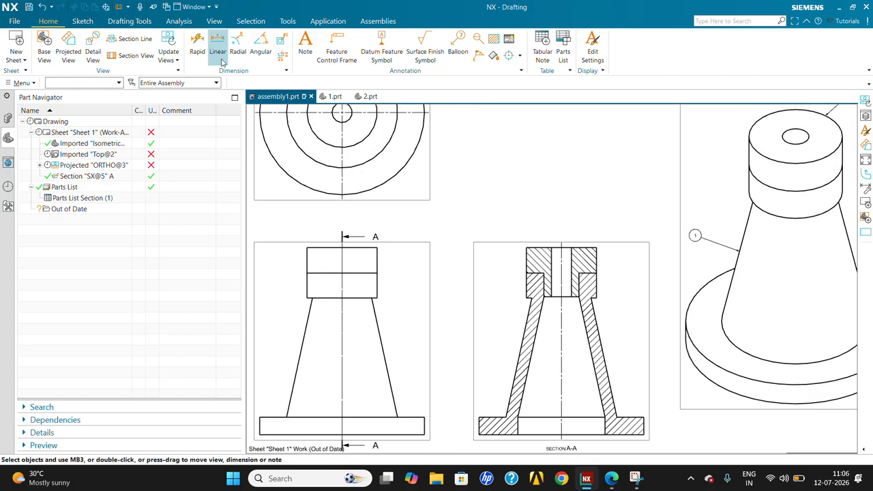
{"action": "scroll", "coordinate": [541, 362], "scroll_direction": "up", "scroll_amount": 3}
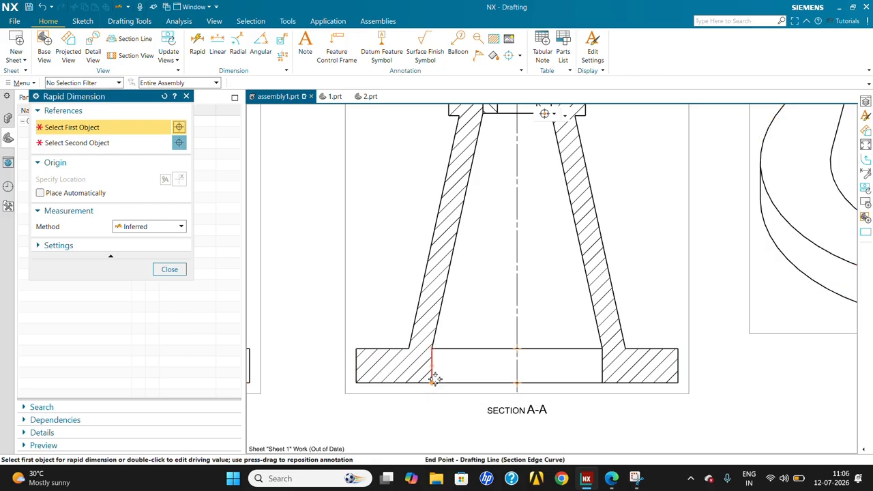
{"action": "left_click", "coordinate": [431, 381]}
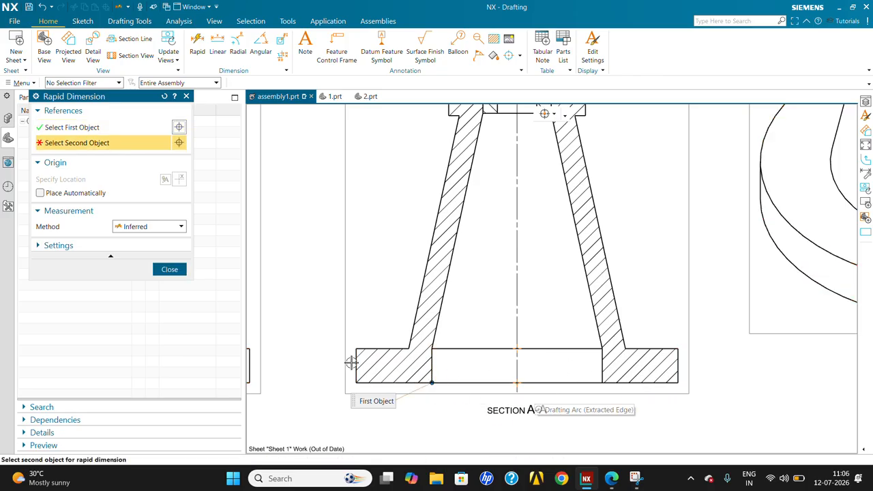
{"action": "left_click", "coordinate": [142, 230]}
{"action": "left_click", "coordinate": [152, 288]}
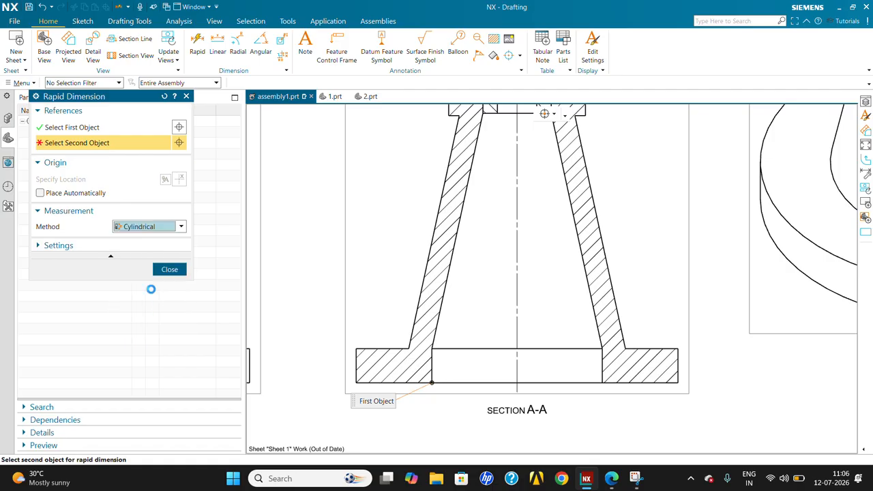
{"action": "scroll", "coordinate": [581, 321], "scroll_direction": "down", "scroll_amount": 3}
{"action": "scroll", "coordinate": [589, 383], "scroll_direction": "up", "scroll_amount": 2}
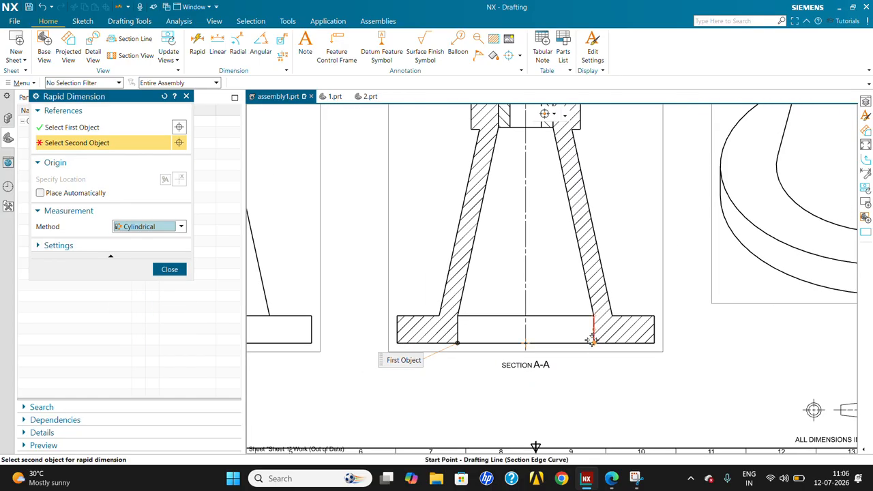
{"action": "left_click", "coordinate": [592, 341]}
{"action": "scroll", "coordinate": [579, 388], "scroll_direction": "up", "scroll_amount": 2}
{"action": "left_click", "coordinate": [516, 392]}
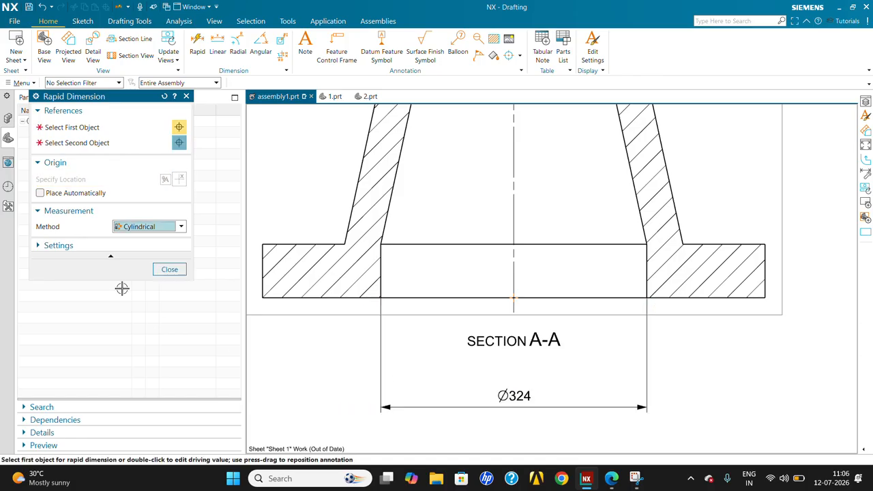
{"action": "left_click", "coordinate": [169, 268]}
Rearrange the section view's annotations with the bore dimension close under the view and the SECTION A-A label below it.
{"action": "scroll", "coordinate": [532, 203], "scroll_direction": "down", "scroll_amount": 3}
{"action": "scroll", "coordinate": [486, 213], "scroll_direction": "up", "scroll_amount": 4}
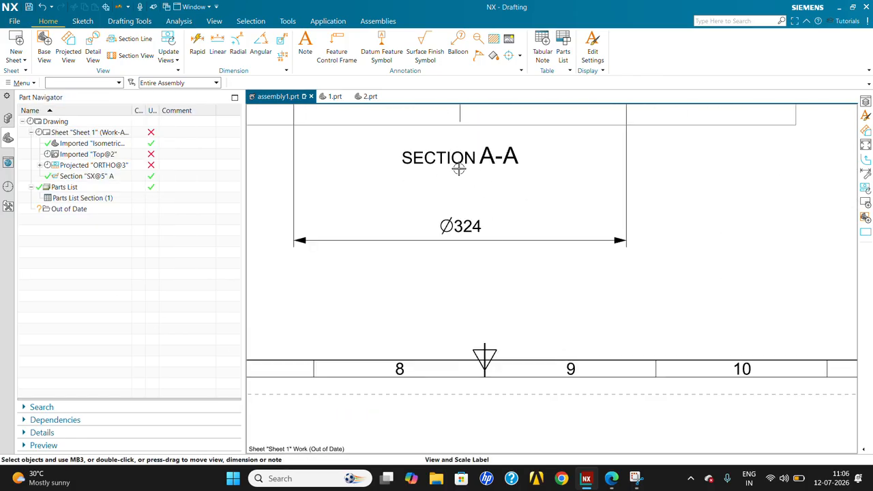
{"action": "mouse_move", "coordinate": [459, 169]}
{"action": "left_mouse_down"}
{"action": "mouse_move", "coordinate": [461, 296]}
{"action": "mouse_move", "coordinate": [488, 276]}
{"action": "left_mouse_up"}
{"action": "scroll", "coordinate": [519, 388], "scroll_direction": "down", "scroll_amount": 3}
{"action": "scroll", "coordinate": [563, 322], "scroll_direction": "down", "scroll_amount": 2}
{"action": "left_click_drag", "start_coordinate": [516, 332], "coordinate": [519, 312]}
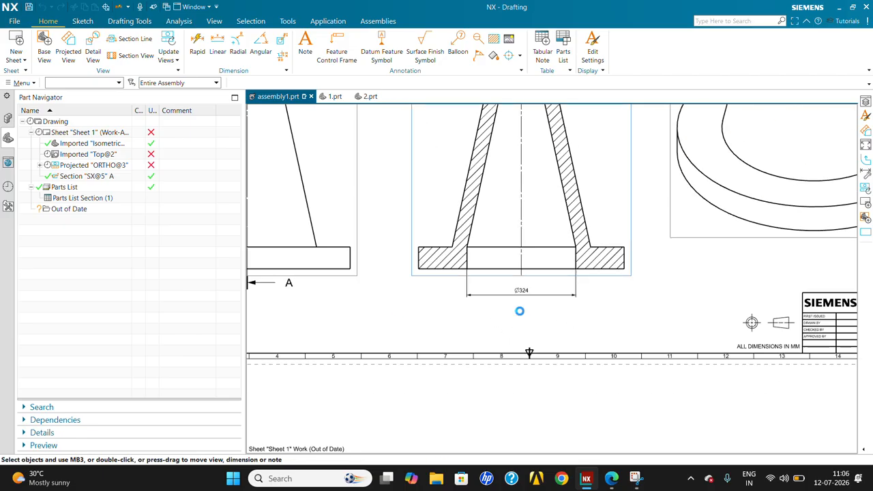
{"action": "scroll", "coordinate": [567, 297], "scroll_direction": "down", "scroll_amount": 3}
{"action": "scroll", "coordinate": [563, 330], "scroll_direction": "up", "scroll_amount": 5}
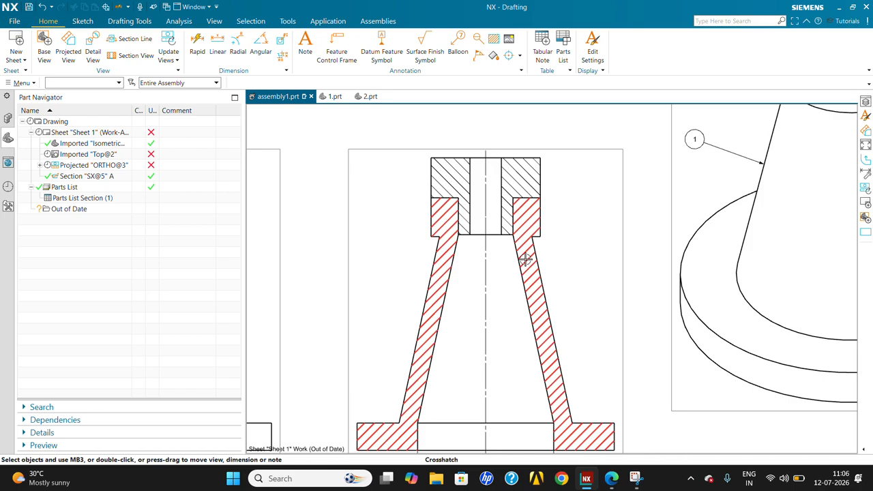
{"action": "scroll", "coordinate": [521, 177], "scroll_direction": "down", "scroll_amount": 3}
{"action": "scroll", "coordinate": [529, 325], "scroll_direction": "up", "scroll_amount": 3}
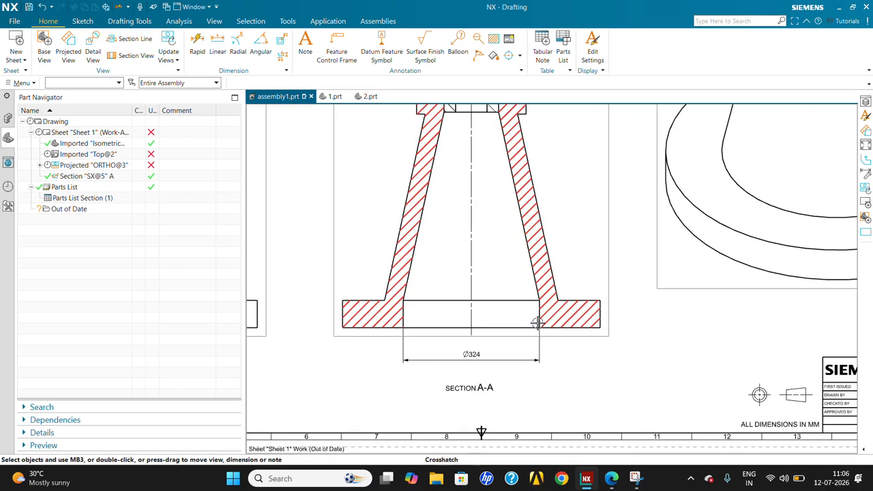
Examine the section view, its bore dimension and the overall view layout, and fit the whole sheet in the window.
{"action": "scroll", "coordinate": [530, 327], "scroll_direction": "down", "scroll_amount": 3}
{"action": "scroll", "coordinate": [516, 350], "scroll_direction": "up", "scroll_amount": 2}
{"action": "scroll", "coordinate": [511, 249], "scroll_direction": "down", "scroll_amount": 2}
{"action": "scroll", "coordinate": [570, 302], "scroll_direction": "up", "scroll_amount": 3}
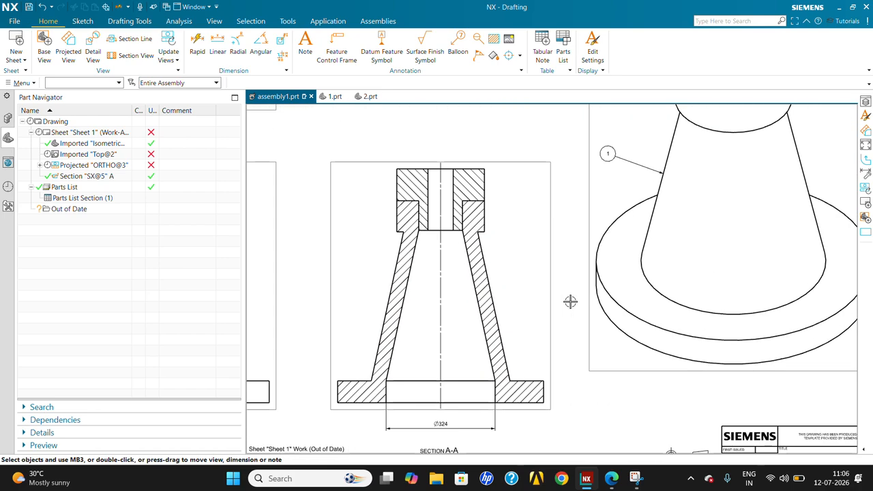
{"action": "scroll", "coordinate": [516, 296], "scroll_direction": "down", "scroll_amount": 4}
{"action": "scroll", "coordinate": [636, 397], "scroll_direction": "down", "scroll_amount": 2}
{"action": "scroll", "coordinate": [636, 363], "scroll_direction": "up", "scroll_amount": 3}
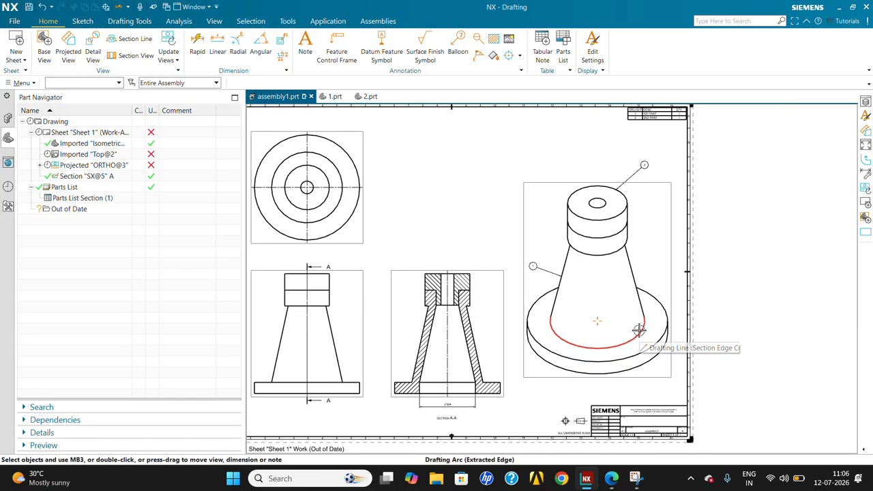
{"action": "scroll", "coordinate": [637, 334], "scroll_direction": "down", "scroll_amount": 2}
{"action": "scroll", "coordinate": [635, 334], "scroll_direction": "up", "scroll_amount": 2}
{"action": "right_click", "coordinate": [559, 218]}
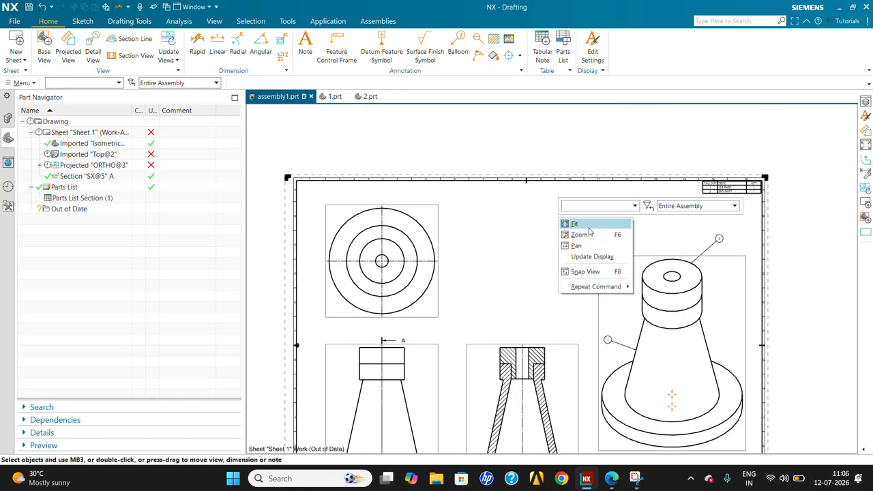
{"action": "left_click", "coordinate": [588, 224]}
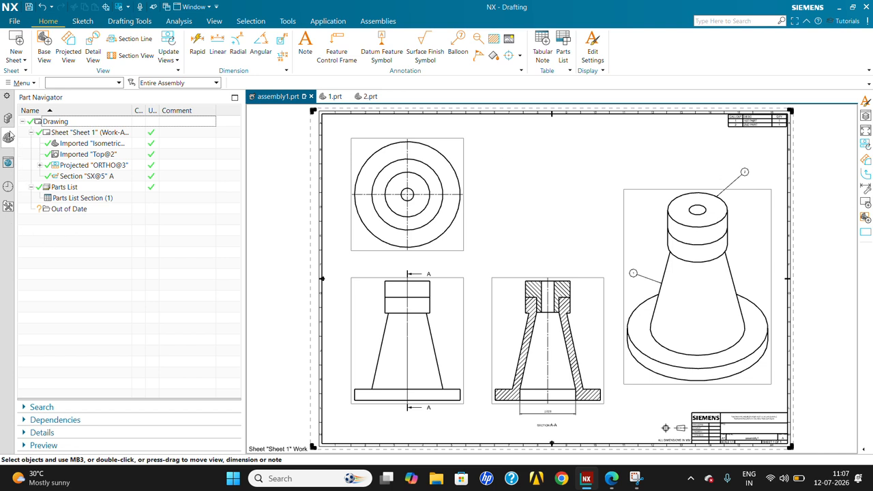
Look over the 1.prt and 2.prt models, return to assembly1 and switch it to the Modeling application.
{"action": "left_click", "coordinate": [9, 121]}
{"action": "left_click", "coordinate": [6, 139]}
{"action": "left_click", "coordinate": [335, 97]}
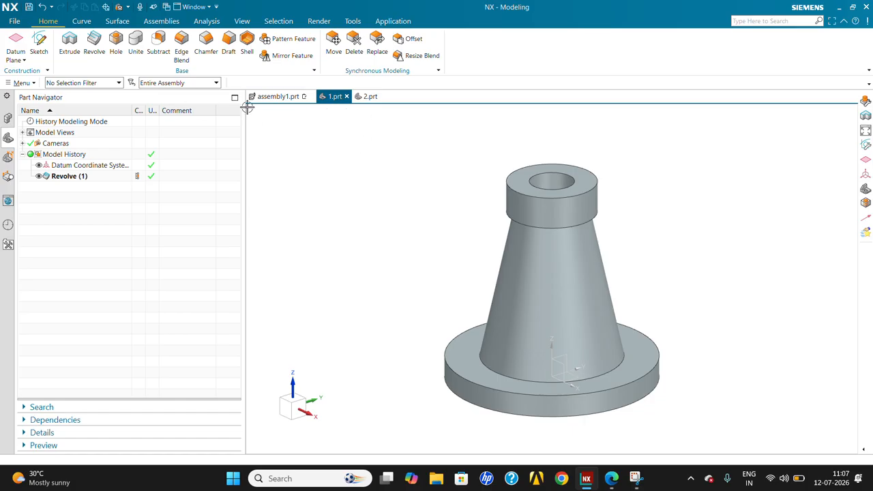
{"action": "left_click", "coordinate": [374, 97]}
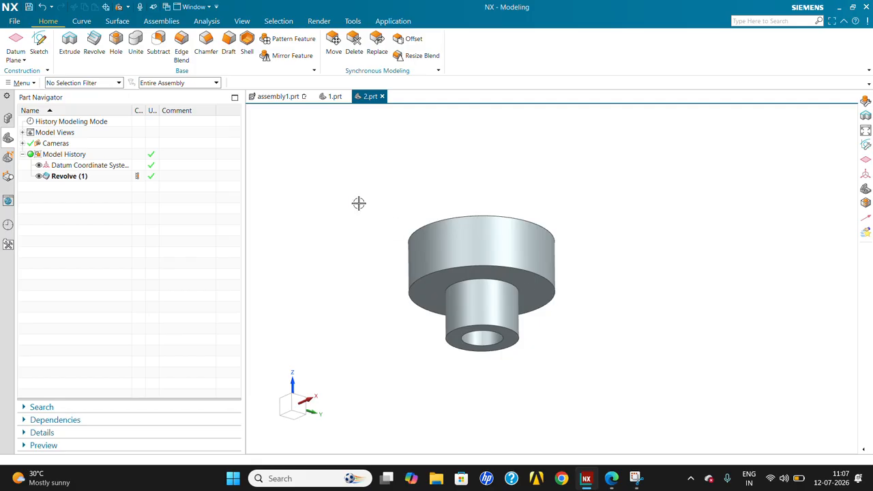
{"action": "left_click", "coordinate": [267, 97]}
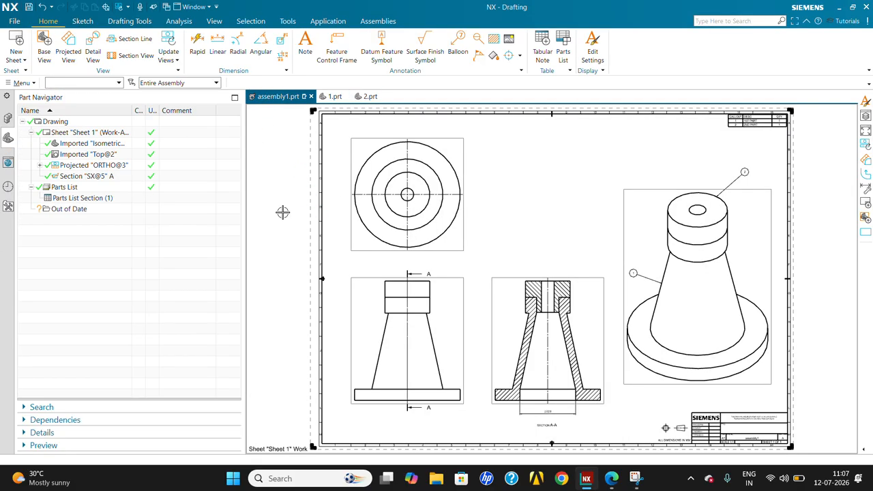
{"action": "left_click", "coordinate": [575, 223]}
{"action": "key", "text": "ctrl+m"}
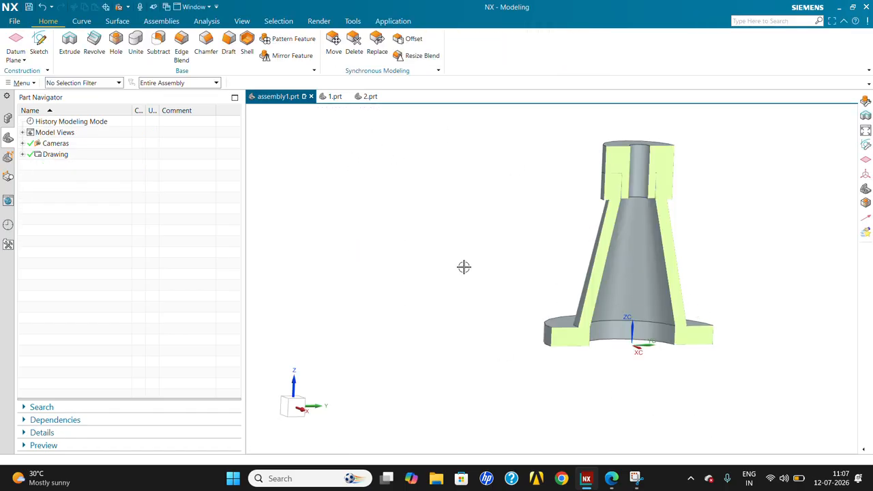
{"action": "left_click", "coordinate": [242, 21]}
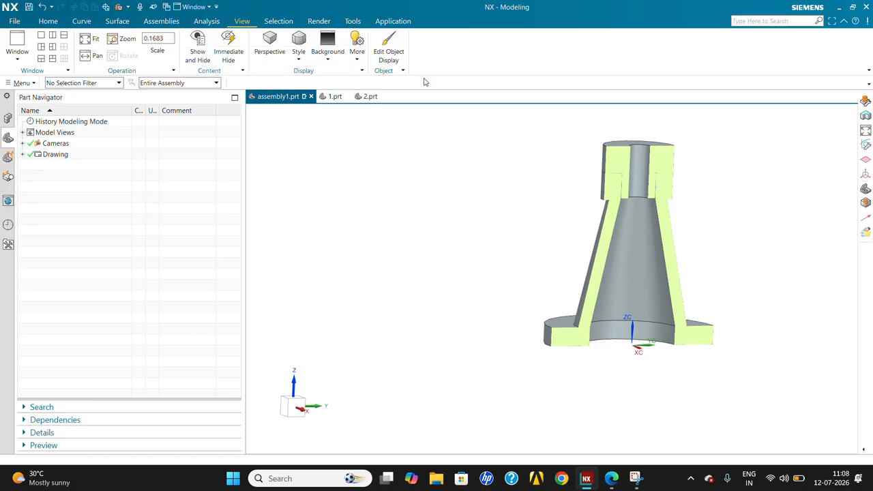
{"action": "left_click", "coordinate": [405, 71]}
{"action": "left_click", "coordinate": [213, 72]}
{"action": "left_click", "coordinate": [242, 71]}
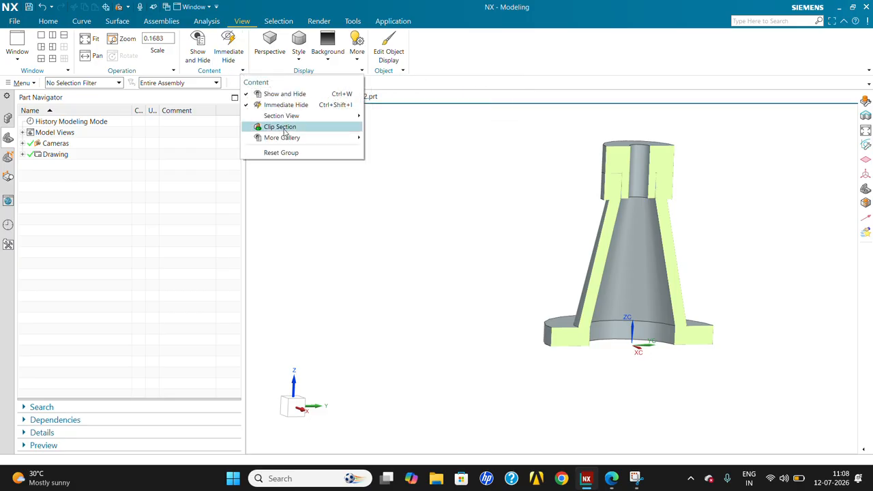
{"action": "left_click", "coordinate": [285, 130]}
{"action": "left_click", "coordinate": [287, 116]}
{"action": "left_click", "coordinate": [294, 116]}
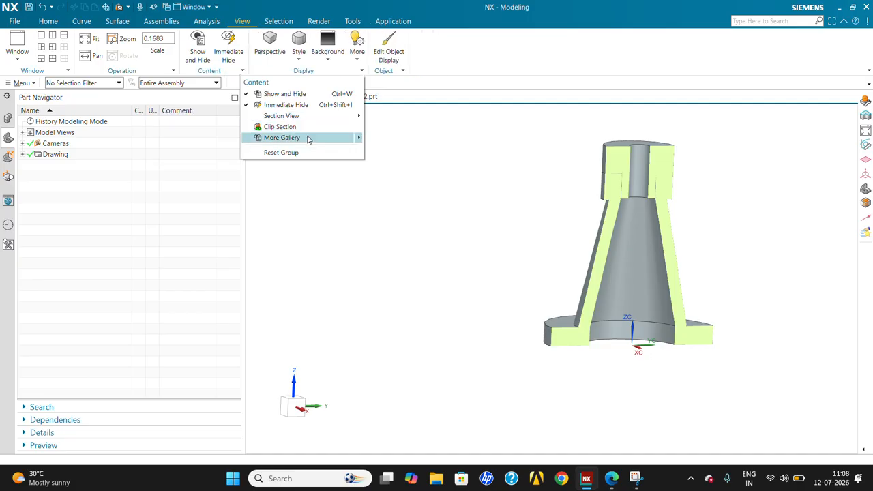
{"action": "left_click", "coordinate": [564, 250]}
{"action": "middle_click_drag", "start_coordinate": [814, 233], "coordinate": [643, 132]}
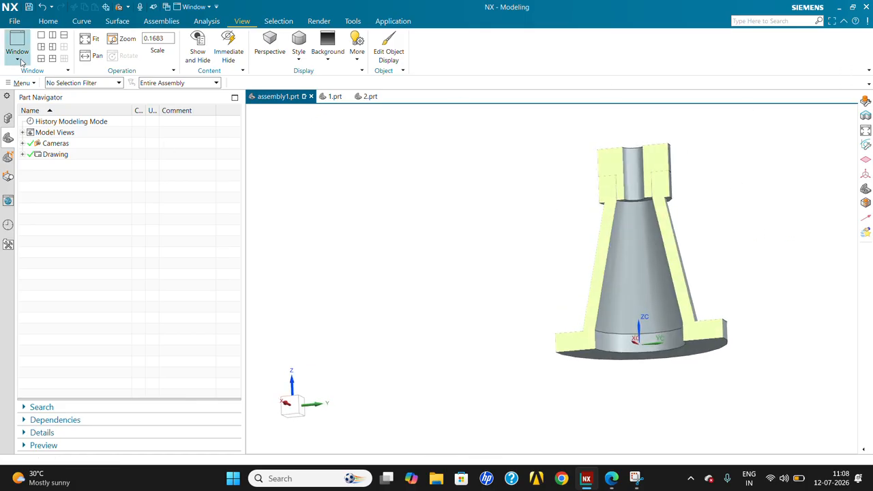
{"action": "left_click", "coordinate": [50, 23]}
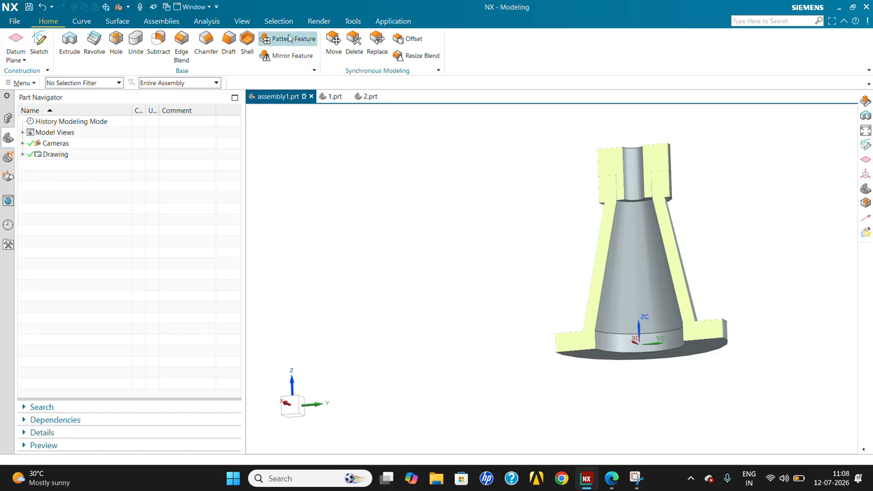
{"action": "left_click", "coordinate": [247, 21]}
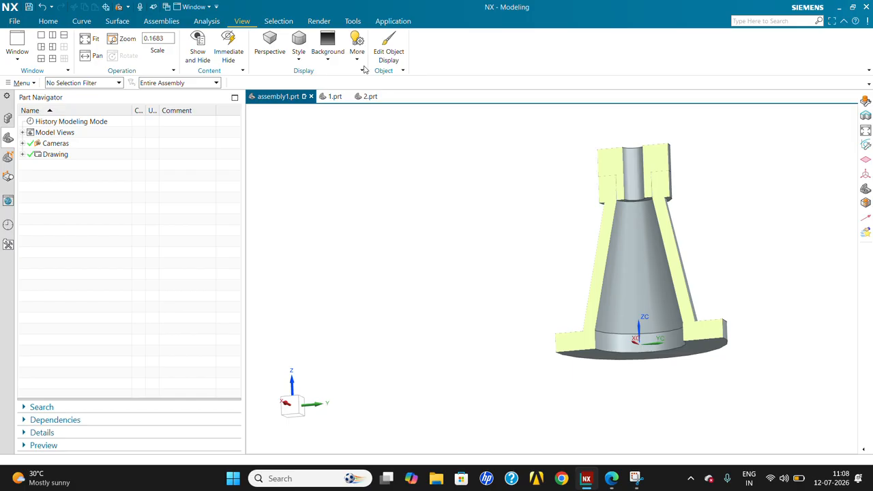
{"action": "scroll", "coordinate": [650, 261], "scroll_direction": "down", "scroll_amount": 2}
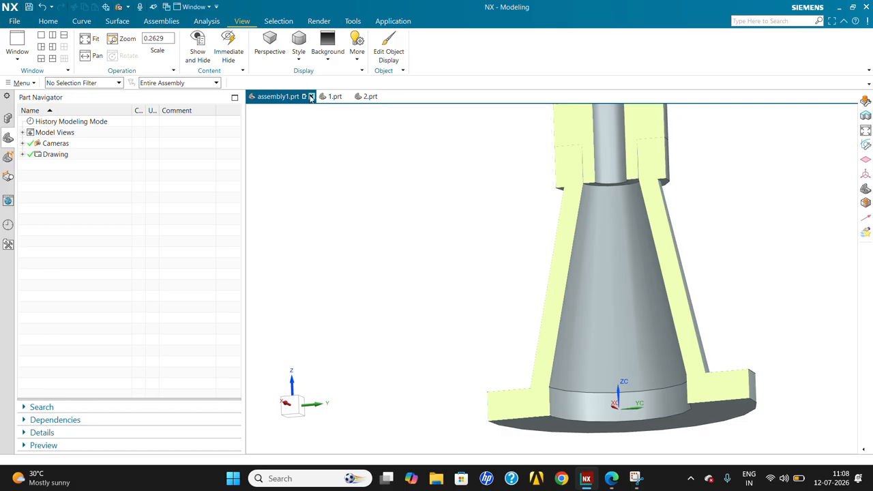
{"action": "right_click", "coordinate": [712, 74]}
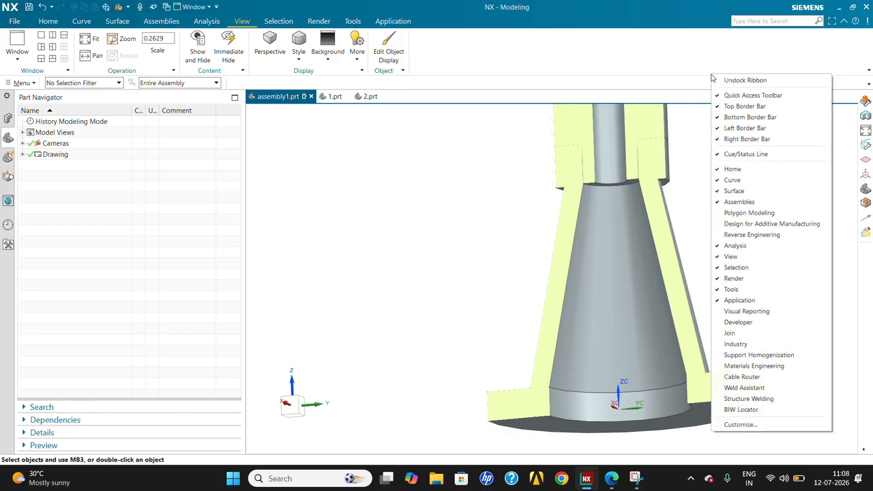
{"action": "left_click", "coordinate": [306, 277]}
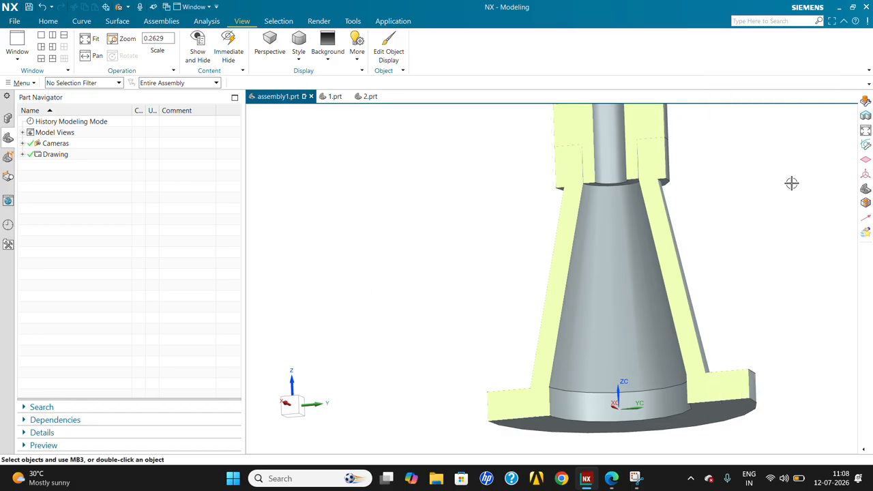
Try the High Definition presentation role, restore the Default one, and apply the Advanced content role.
{"action": "left_click", "coordinate": [8, 244]}
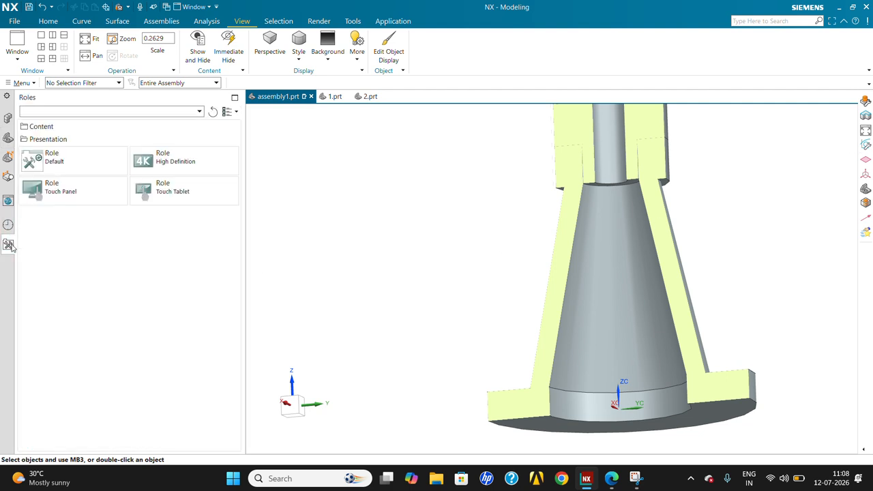
{"action": "left_click", "coordinate": [65, 167]}
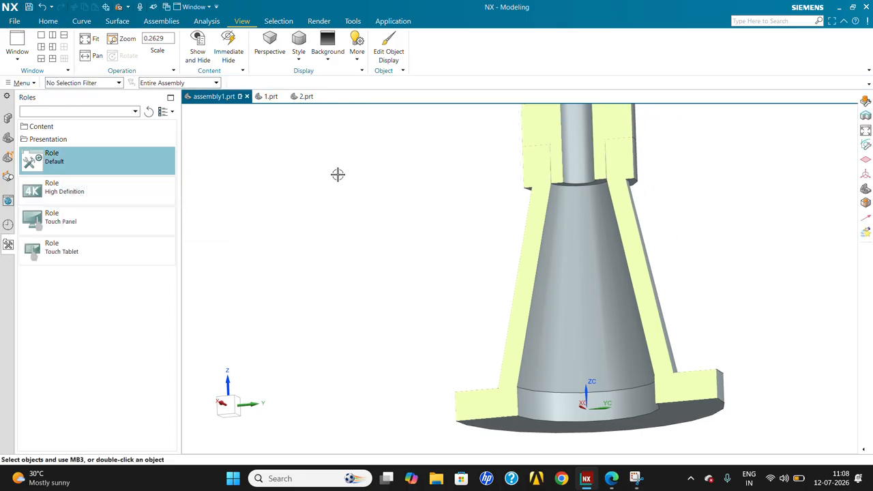
{"action": "left_click", "coordinate": [58, 201]}
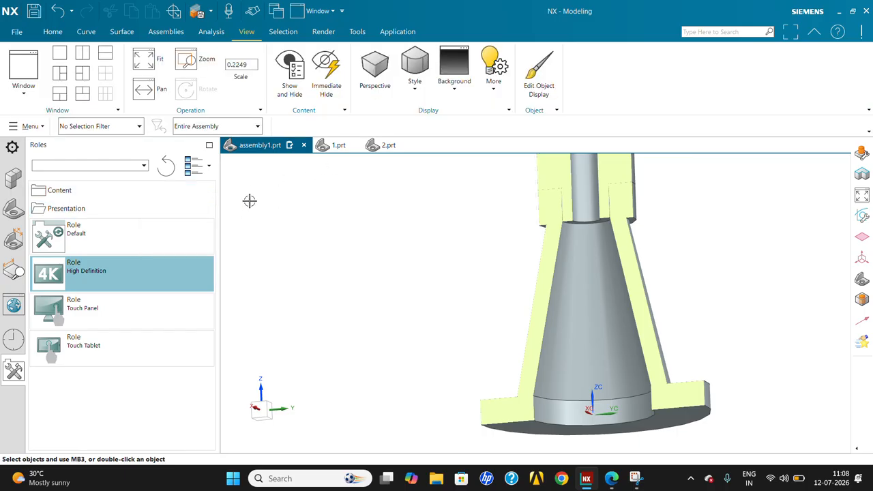
{"action": "left_click", "coordinate": [91, 227]}
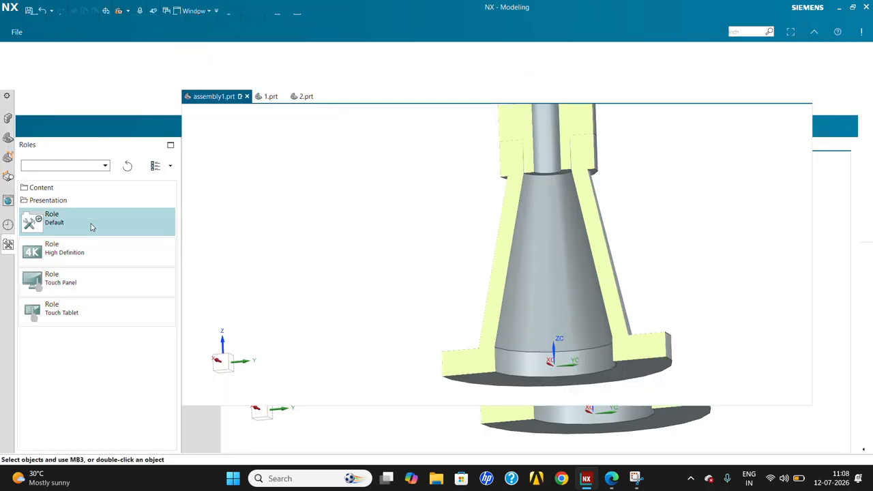
{"action": "left_click", "coordinate": [62, 129]}
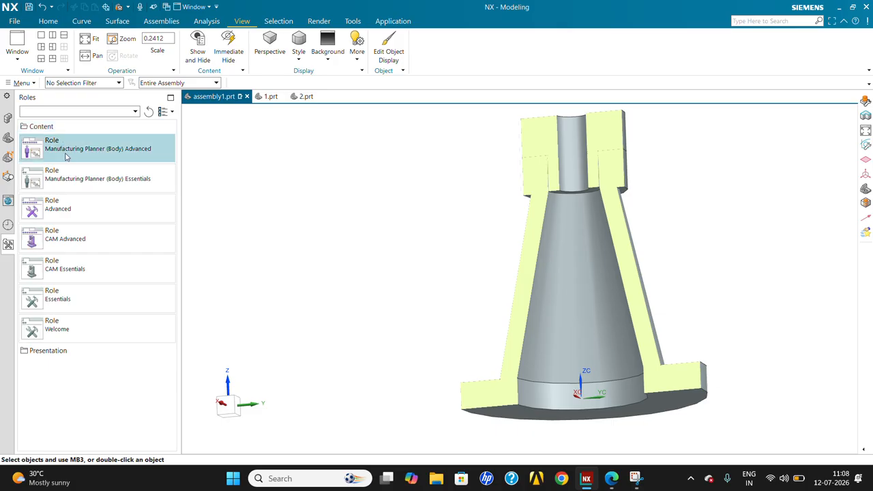
{"action": "left_click", "coordinate": [92, 212]}
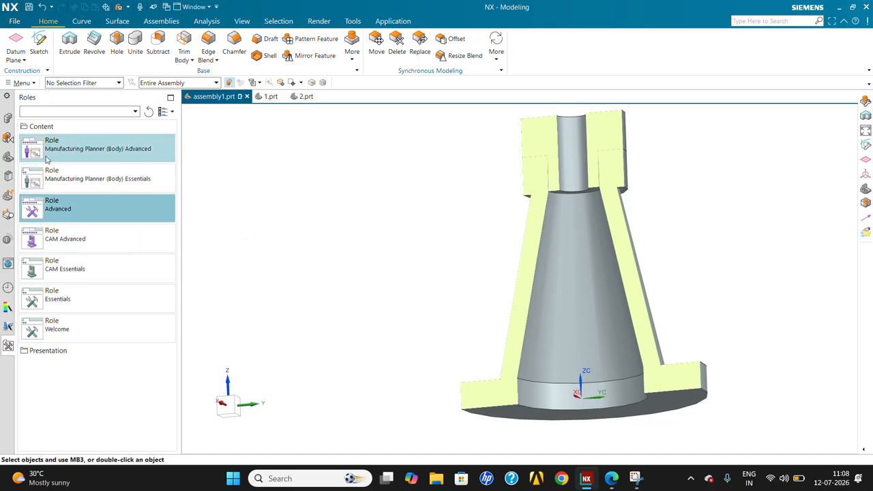
Turn off the clip section of the assembly to display the complete uncut model.
{"action": "left_click", "coordinate": [242, 21]}
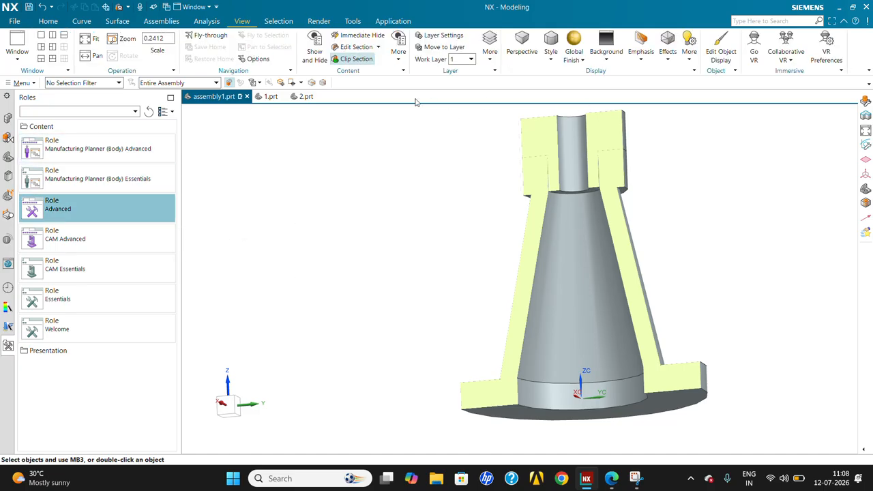
{"action": "left_click", "coordinate": [356, 60]}
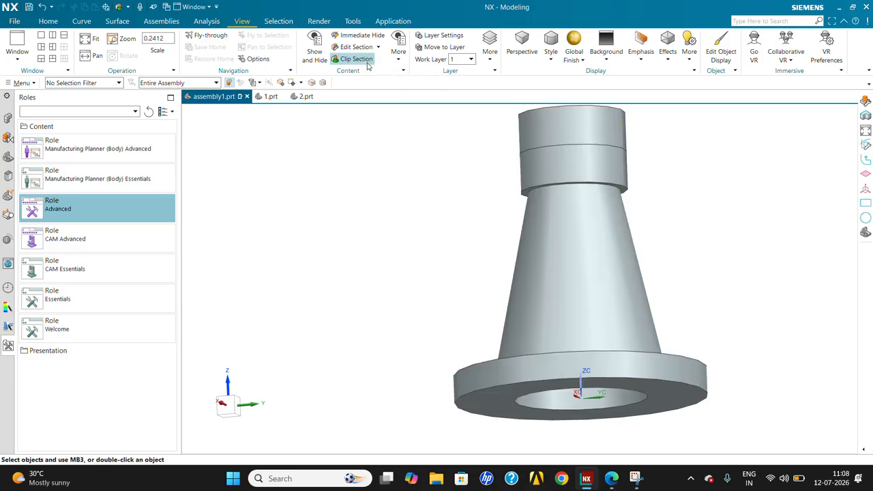
{"action": "left_click", "coordinate": [8, 157]}
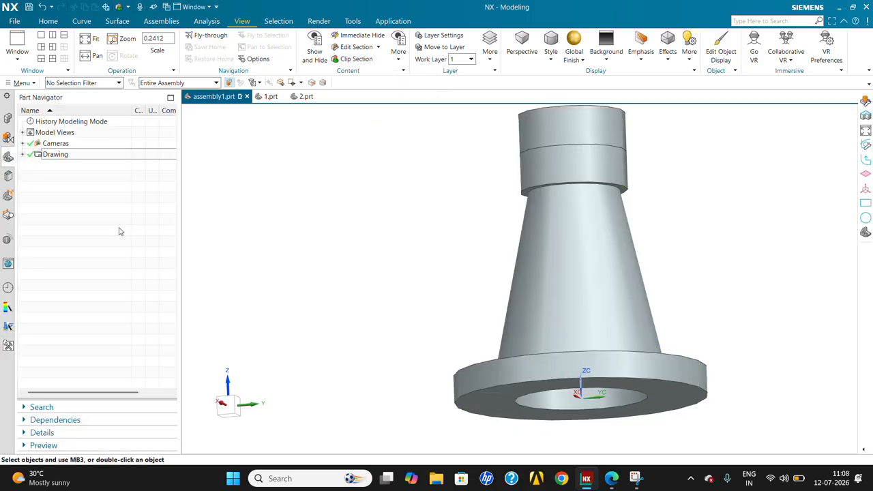
{"action": "scroll", "coordinate": [459, 234], "scroll_direction": "down", "scroll_amount": 3}
{"action": "middle_click_drag", "start_coordinate": [460, 234], "coordinate": [504, 271]}
{"action": "scroll", "coordinate": [491, 246], "scroll_direction": "up", "scroll_amount": 3}
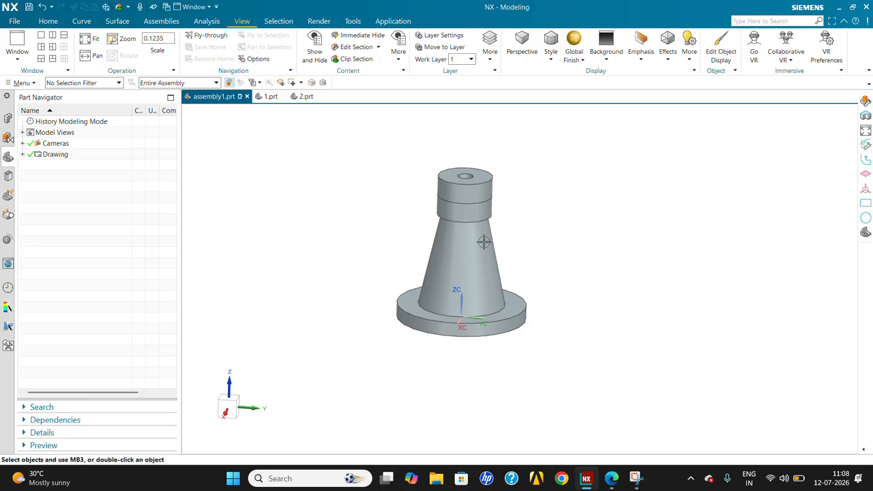
{"action": "scroll", "coordinate": [491, 272], "scroll_direction": "down", "scroll_amount": 2}
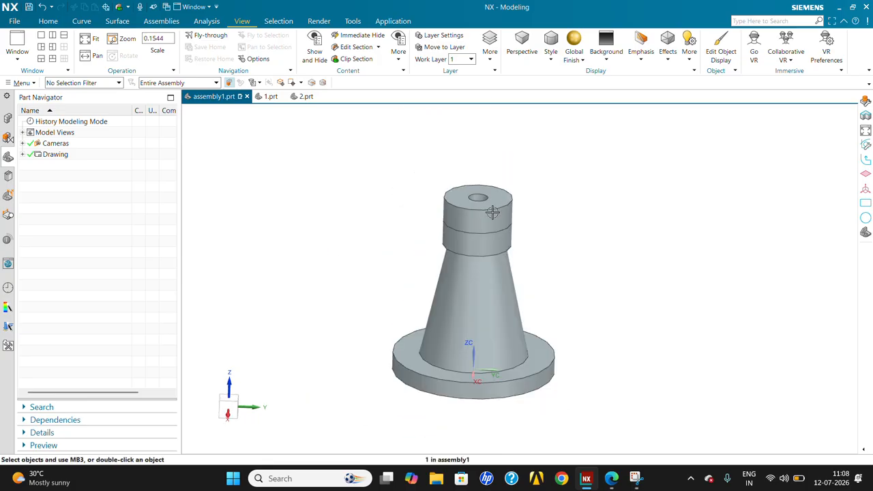
{"action": "scroll", "coordinate": [461, 227], "scroll_direction": "up", "scroll_amount": 3}
{"action": "scroll", "coordinate": [454, 200], "scroll_direction": "down", "scroll_amount": 2}
{"action": "middle_click_drag", "start_coordinate": [493, 218], "coordinate": [501, 203]}
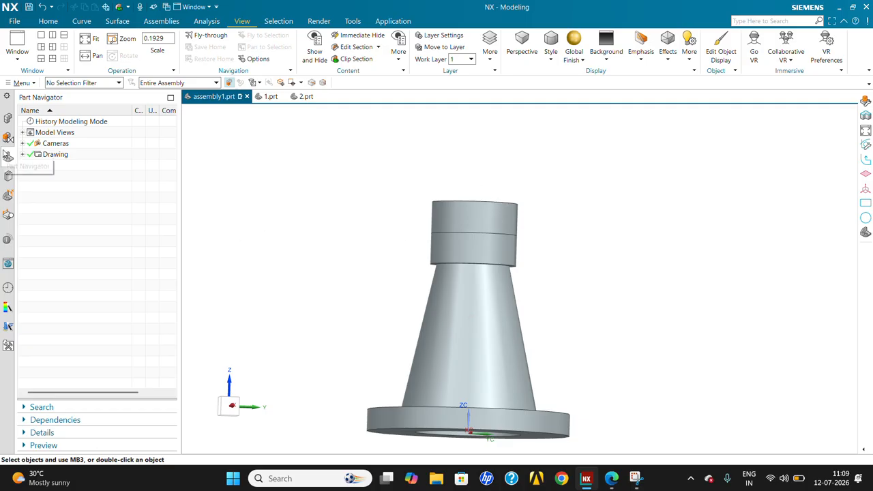
{"action": "middle_click_drag", "start_coordinate": [470, 222], "coordinate": [449, 251]}
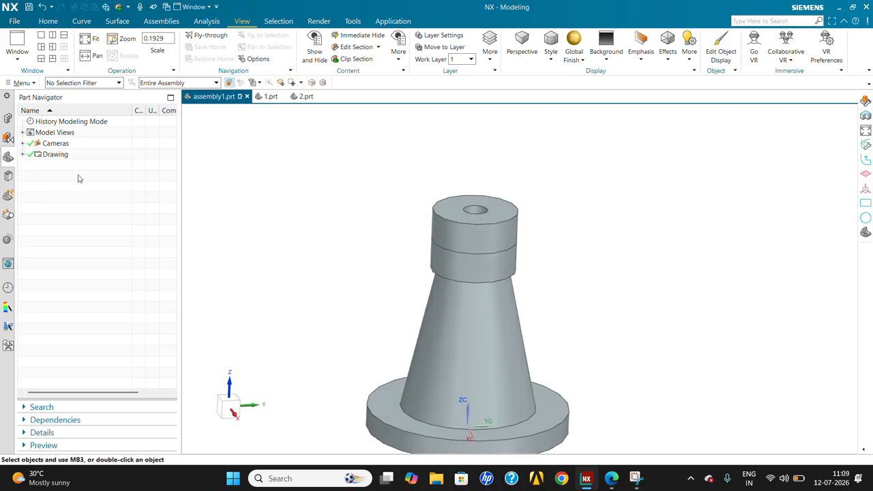
Create an offset datum CSYS in assembly1 referenced to the absolute coordinate system, with zero translation and rotation on all axes.
{"action": "left_click", "coordinate": [8, 137]}
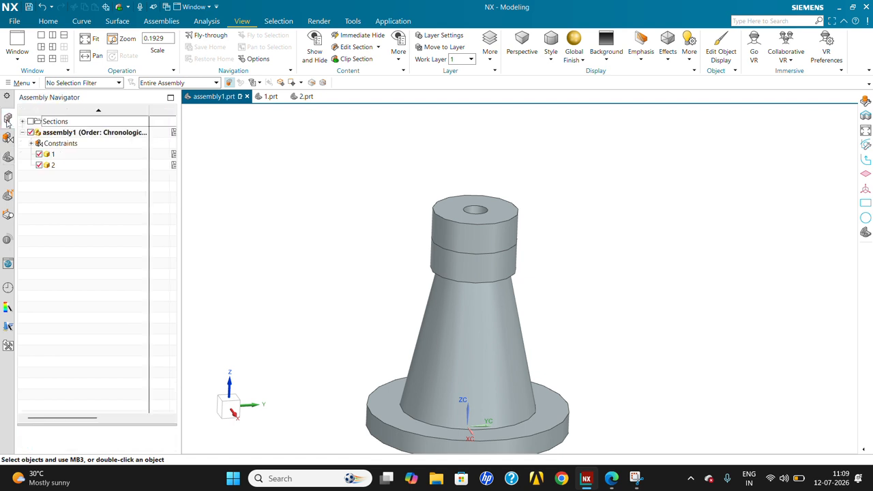
{"action": "left_click", "coordinate": [8, 156]}
{"action": "left_click", "coordinate": [48, 21]}
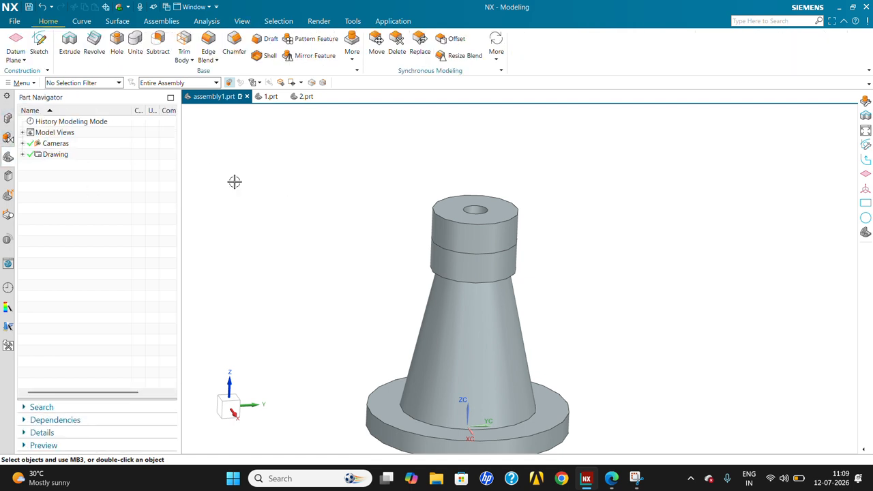
{"action": "left_click", "coordinate": [24, 61]}
{"action": "left_click", "coordinate": [35, 94]}
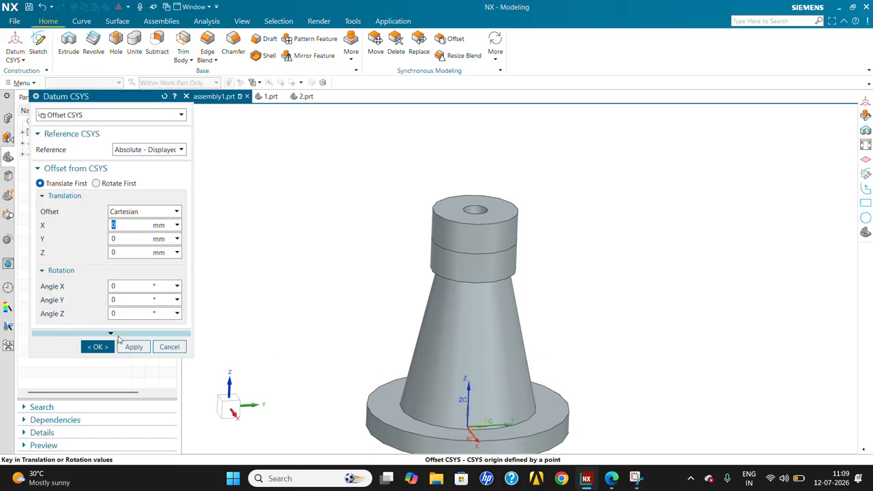
{"action": "left_click", "coordinate": [105, 346]}
{"action": "scroll", "coordinate": [388, 265], "scroll_direction": "down", "scroll_amount": 2}
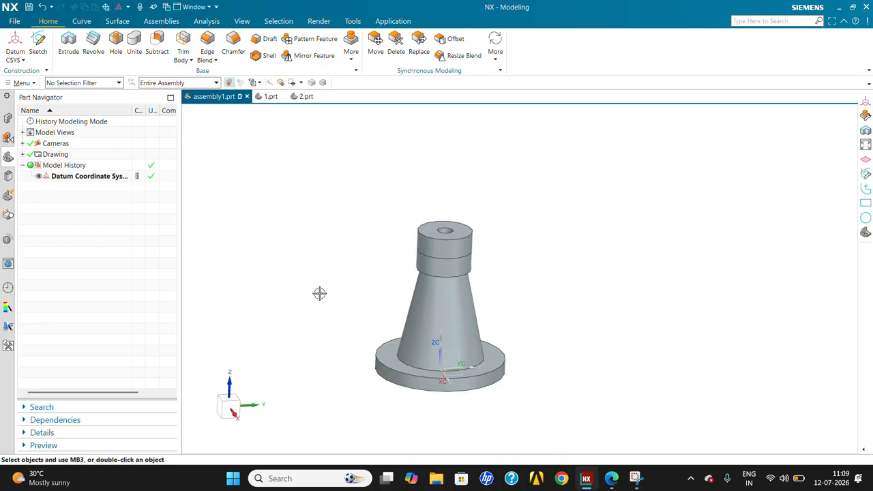
{"action": "middle_click_drag", "start_coordinate": [349, 285], "coordinate": [307, 278]}
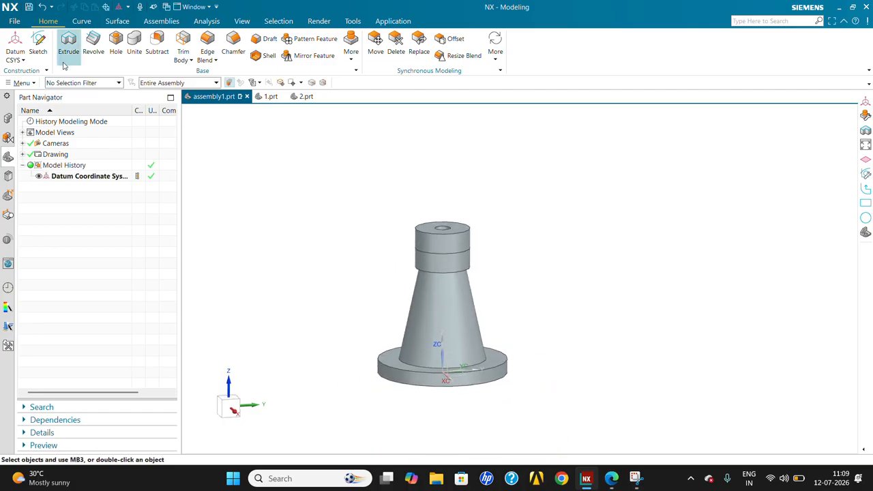
{"action": "left_click", "coordinate": [94, 42]}
{"action": "left_click", "coordinate": [479, 369]}
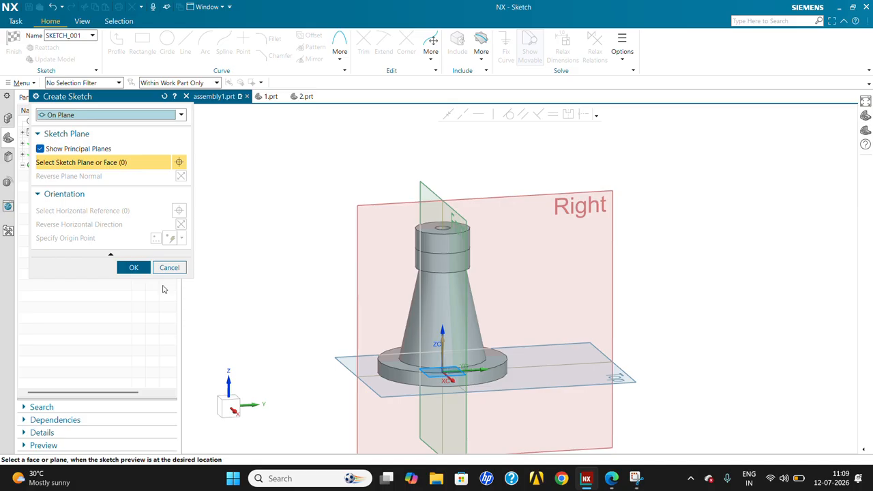
{"action": "left_click", "coordinate": [134, 267]}
{"action": "left_click", "coordinate": [12, 55]}
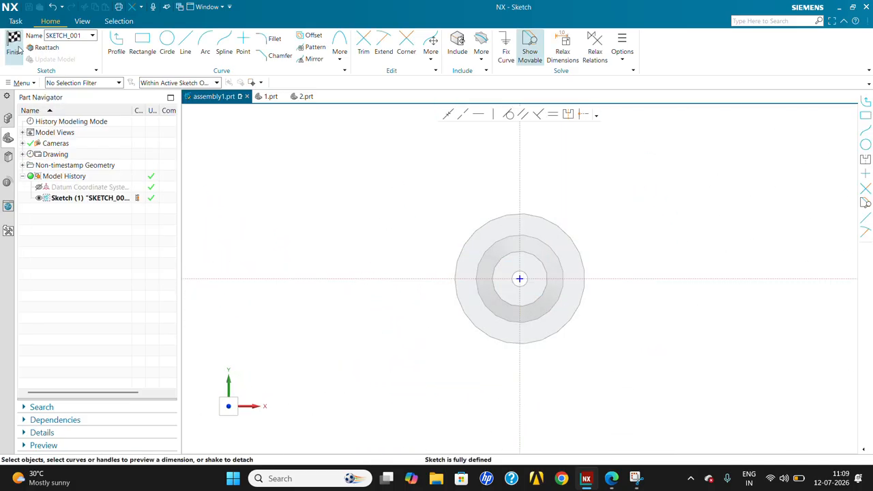
{"action": "left_click", "coordinate": [497, 269]}
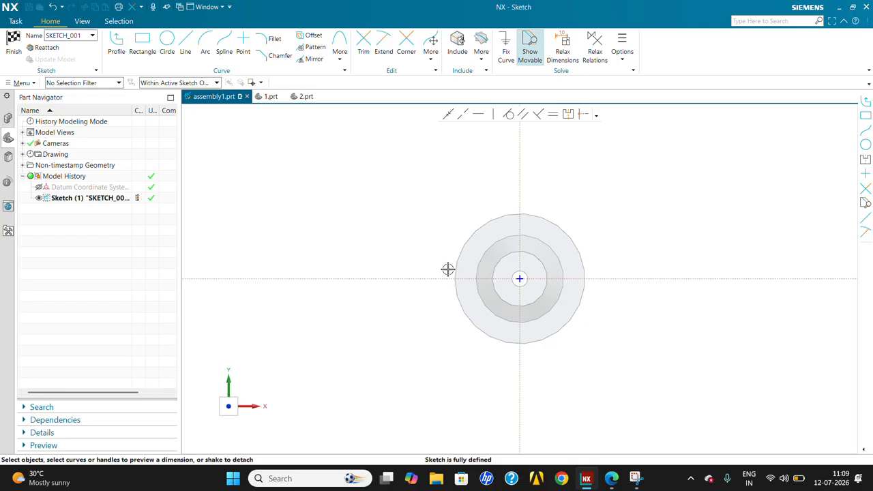
{"action": "left_click", "coordinate": [14, 53]}
{"action": "left_click", "coordinate": [382, 269]}
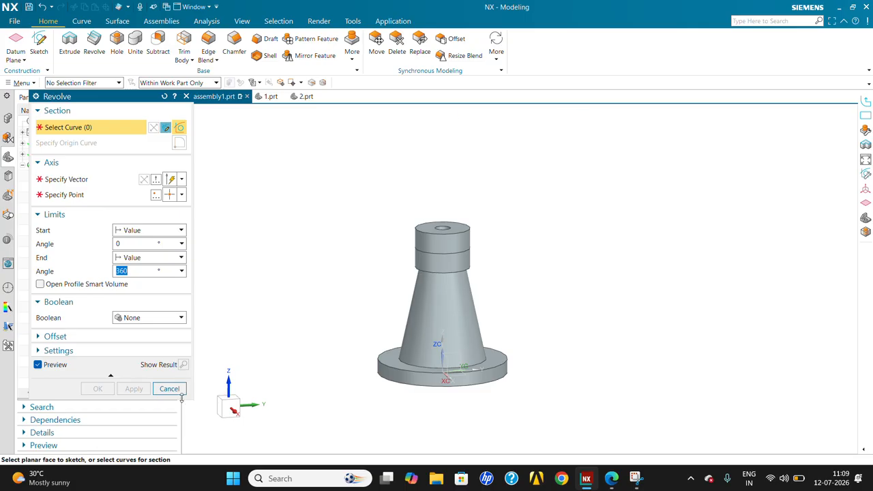
{"action": "left_click", "coordinate": [169, 388]}
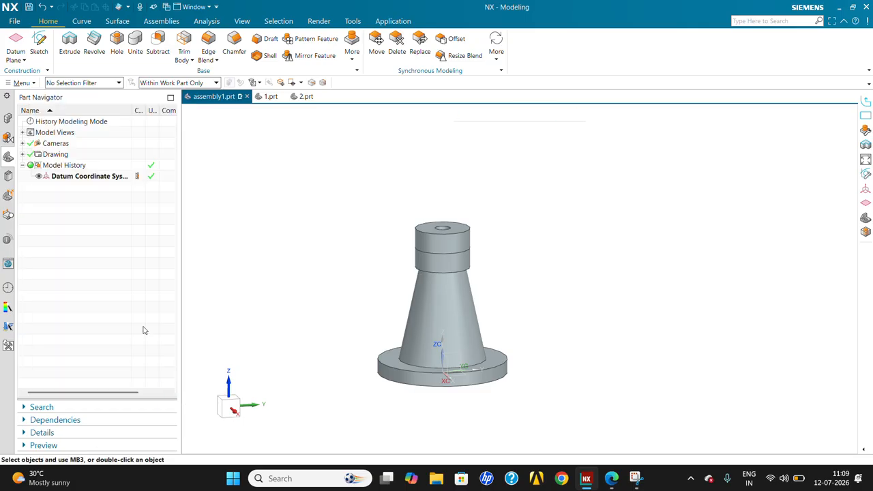
{"action": "left_click", "coordinate": [460, 22]}
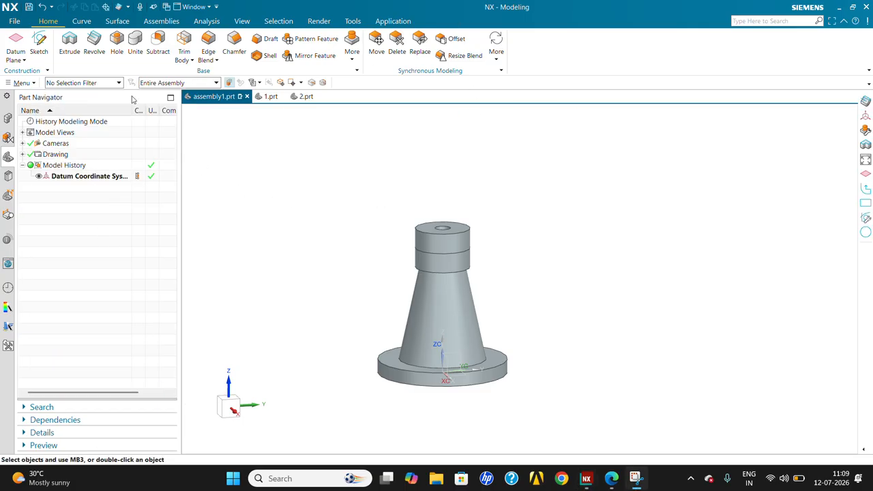
Start a Revolve and create its section sketch on the vertical YZ plane of the datum coordinate system.
{"action": "left_click", "coordinate": [94, 39]}
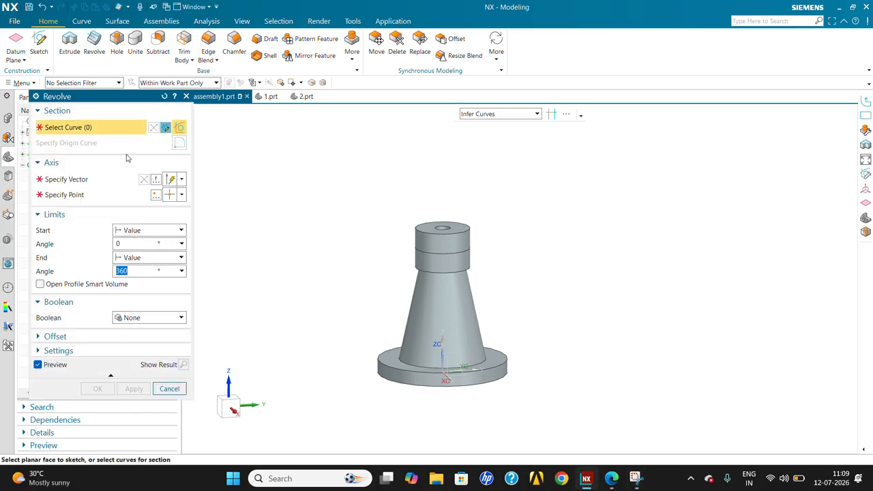
{"action": "left_click", "coordinate": [164, 130]}
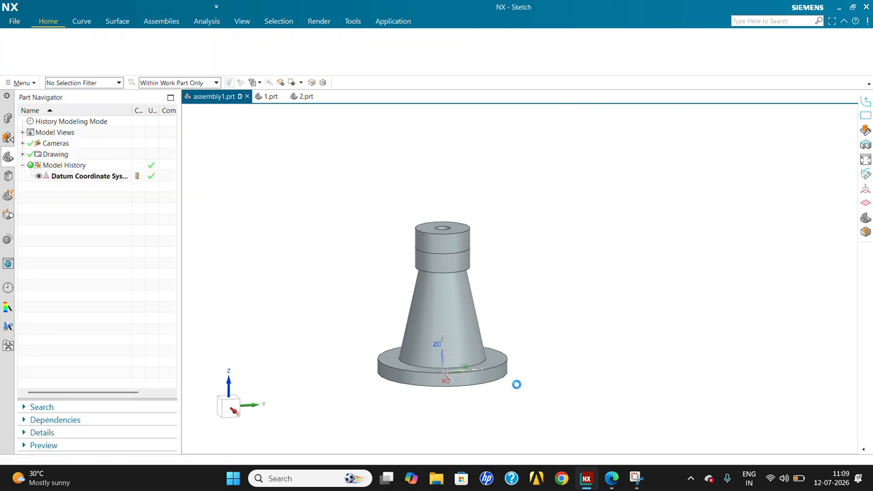
{"action": "left_click", "coordinate": [454, 365]}
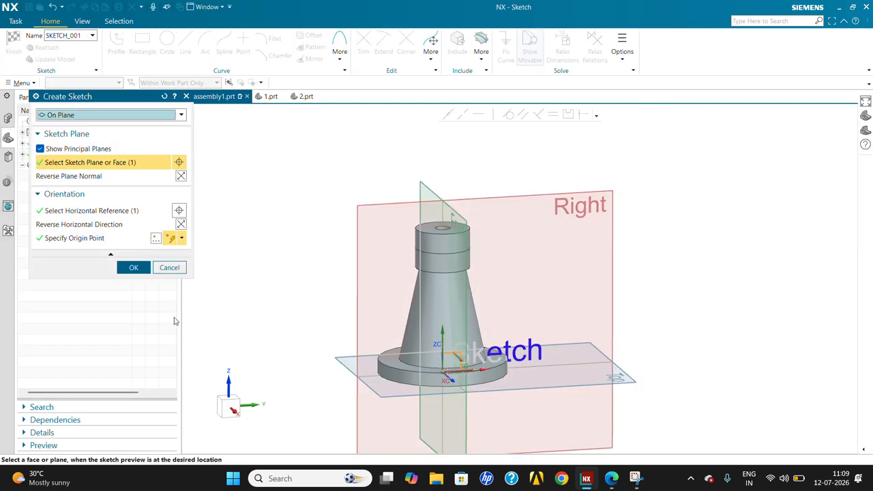
{"action": "left_click", "coordinate": [134, 267]}
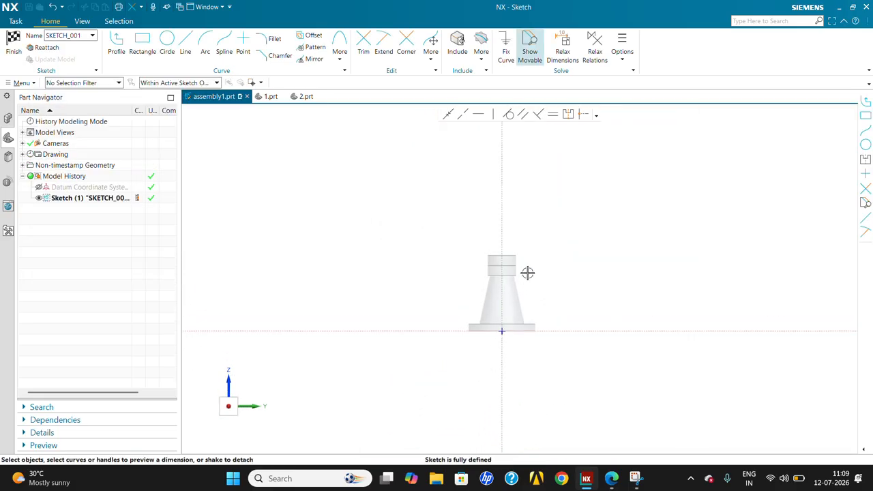
{"action": "scroll", "coordinate": [553, 271], "scroll_direction": "down", "scroll_amount": 2}
{"action": "scroll", "coordinate": [469, 252], "scroll_direction": "up", "scroll_amount": 2}
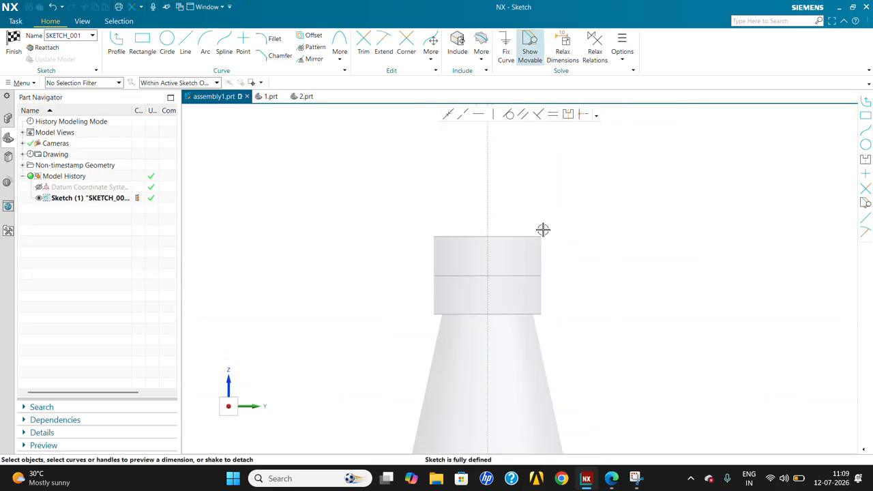
{"action": "scroll", "coordinate": [589, 232], "scroll_direction": "up", "scroll_amount": 2}
{"action": "scroll", "coordinate": [491, 252], "scroll_direction": "down", "scroll_amount": 2}
{"action": "scroll", "coordinate": [582, 273], "scroll_direction": "up", "scroll_amount": 2}
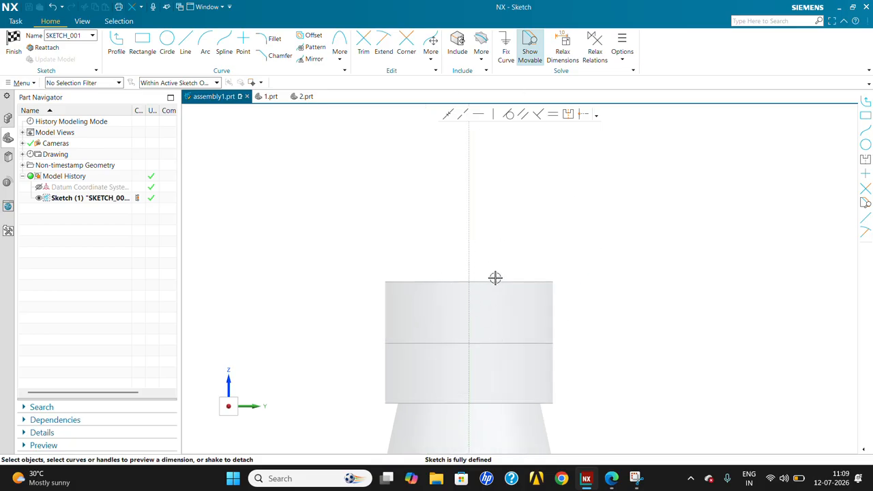
{"action": "left_click", "coordinate": [456, 55]}
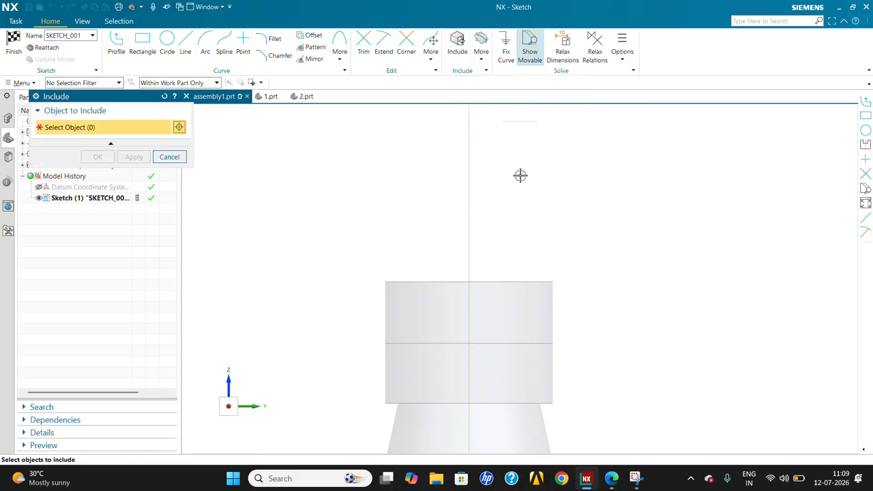
{"action": "left_click", "coordinate": [172, 86]}
{"action": "left_click", "coordinate": [176, 93]}
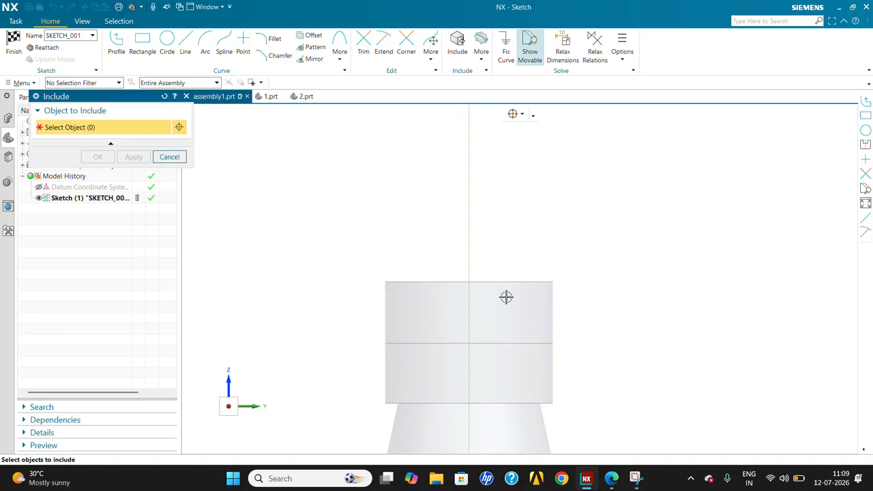
{"action": "left_click", "coordinate": [479, 281]}
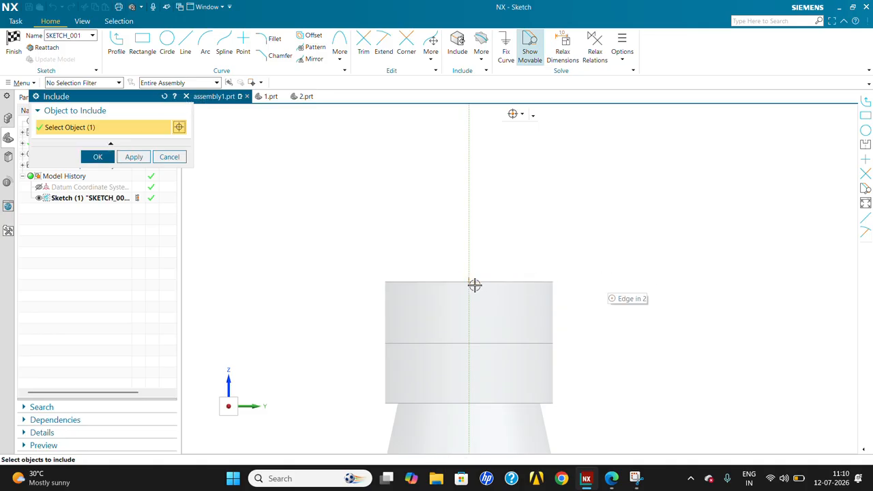
{"action": "left_click", "coordinate": [432, 281]}
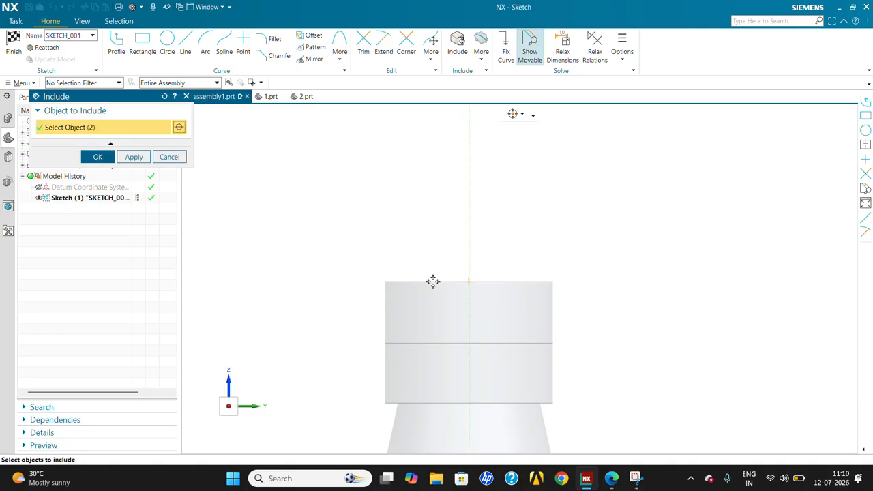
{"action": "left_click", "coordinate": [164, 161]}
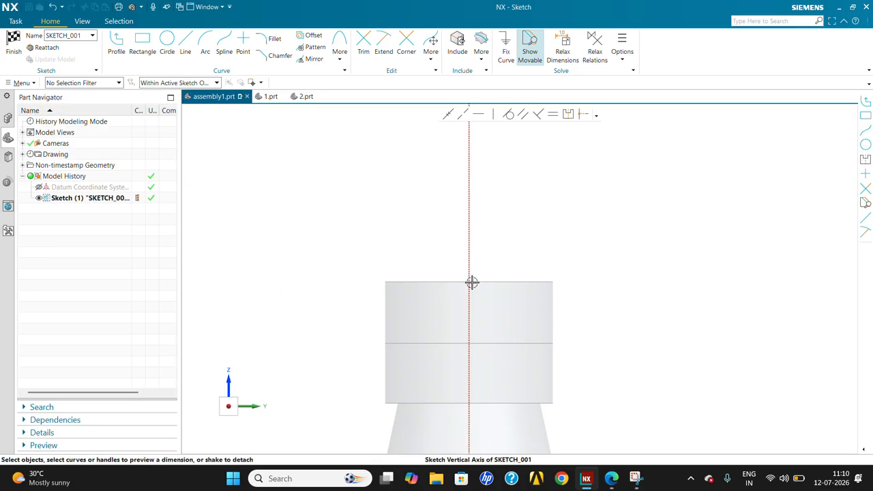
Include the centre point of the assembly's top circular edge in the sketch, using the Entire Assembly selection scope.
{"action": "left_click", "coordinate": [117, 46]}
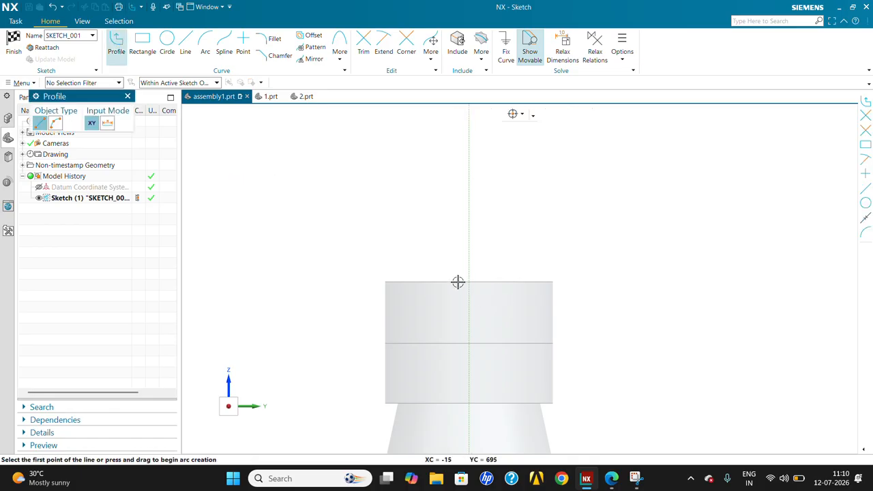
{"action": "left_click", "coordinate": [456, 44]}
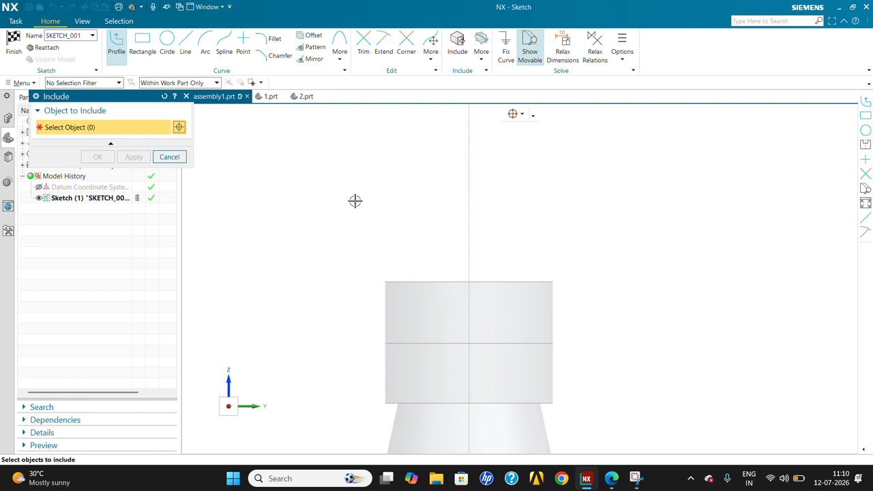
{"action": "left_click", "coordinate": [195, 84]}
{"action": "left_click", "coordinate": [177, 91]}
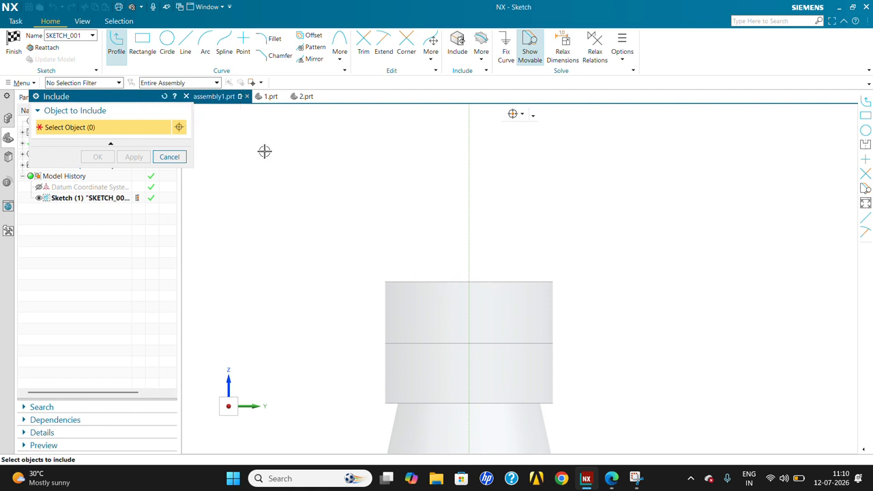
{"action": "left_click", "coordinate": [454, 284]}
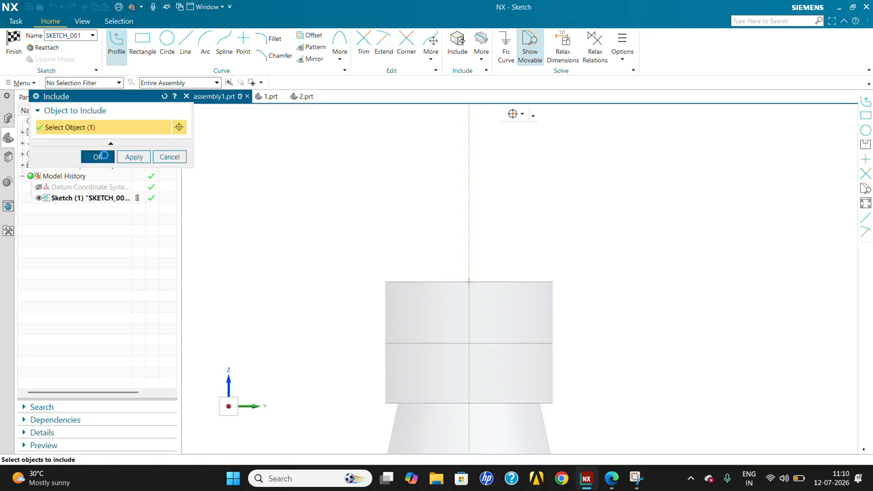
{"action": "left_click", "coordinate": [97, 157]}
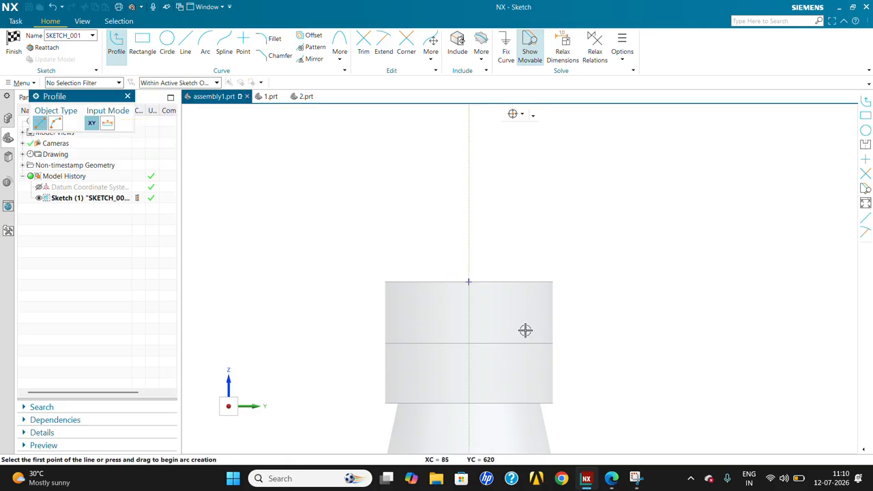
Sketch a profile from the included centre point: a vertical line about 450 long, then an outward, a downward and a shorter inward line.
{"action": "left_click", "coordinate": [474, 282]}
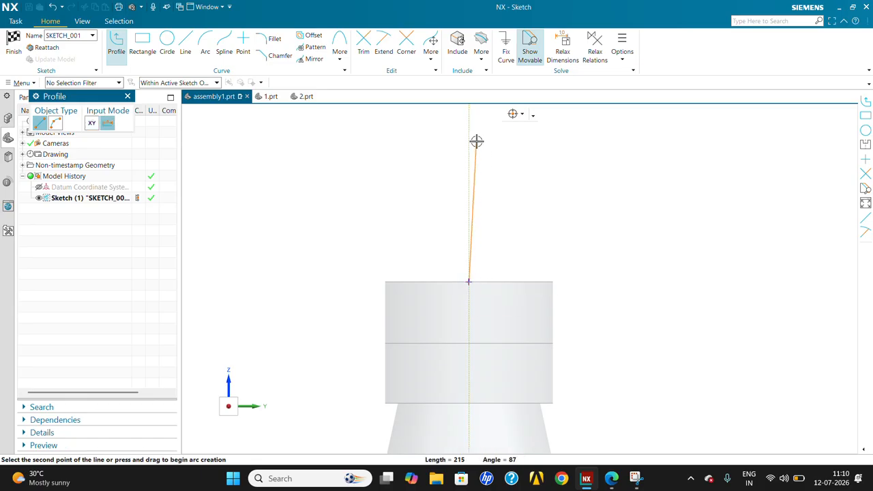
{"action": "scroll", "coordinate": [512, 306], "scroll_direction": "down", "scroll_amount": 6}
{"action": "scroll", "coordinate": [512, 247], "scroll_direction": "up", "scroll_amount": 3}
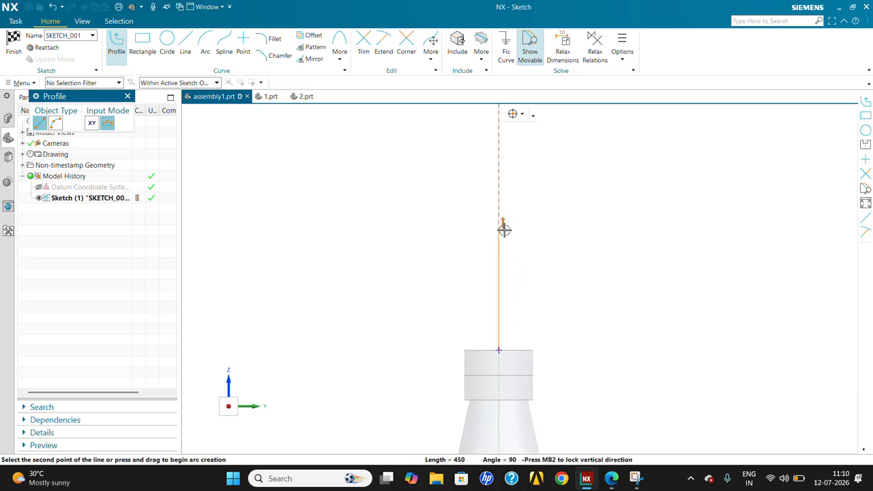
{"action": "left_click", "coordinate": [498, 231]}
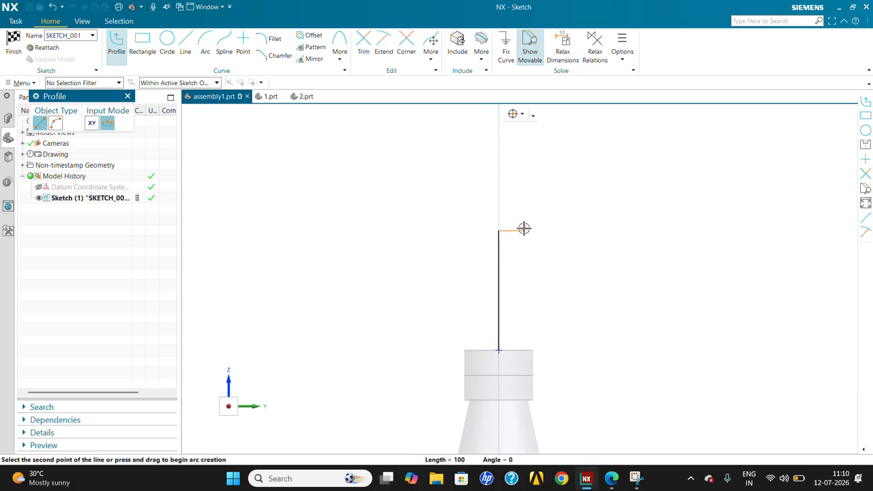
{"action": "left_click", "coordinate": [531, 231]}
{"action": "left_click", "coordinate": [530, 262]}
{"action": "left_click", "coordinate": [512, 264]}
Extend the profile with a vertical line down from the head, ending above the assembly's top face, and finish the profile.
{"action": "scroll", "coordinate": [516, 344], "scroll_direction": "up", "scroll_amount": 4}
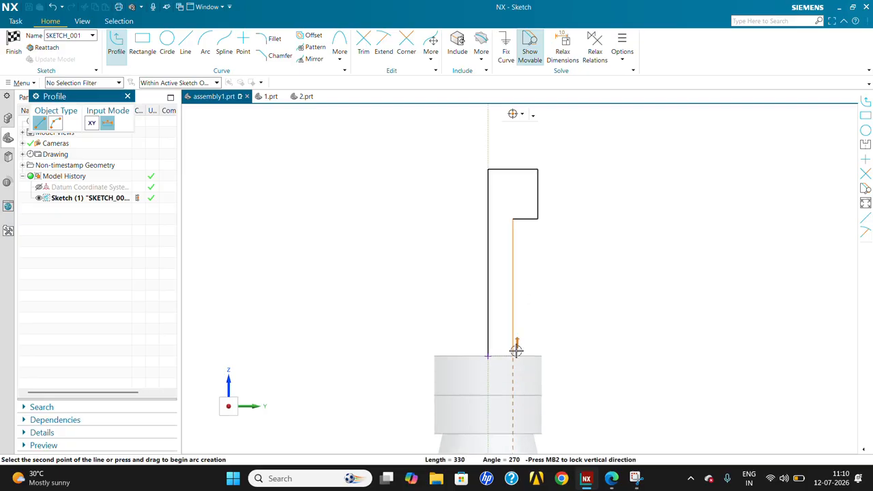
{"action": "scroll", "coordinate": [510, 358], "scroll_direction": "down", "scroll_amount": 4}
{"action": "middle_click_drag", "start_coordinate": [509, 358], "coordinate": [512, 400]}
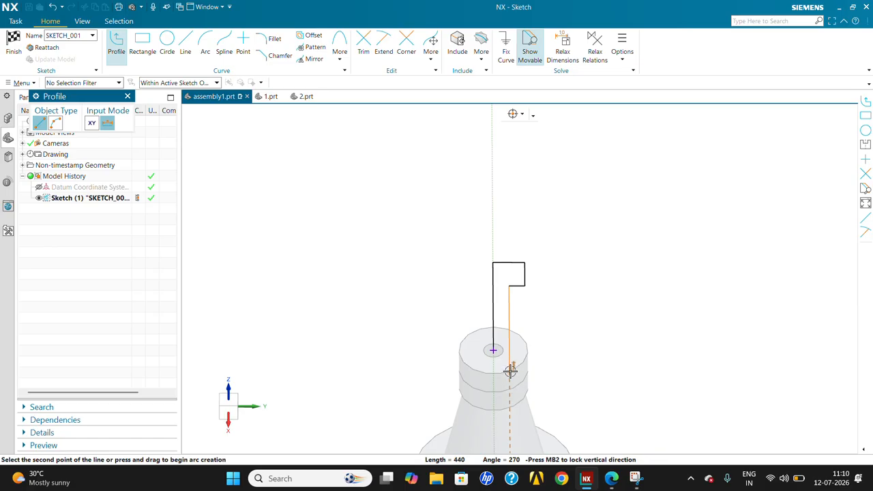
{"action": "scroll", "coordinate": [511, 369], "scroll_direction": "up", "scroll_amount": 2}
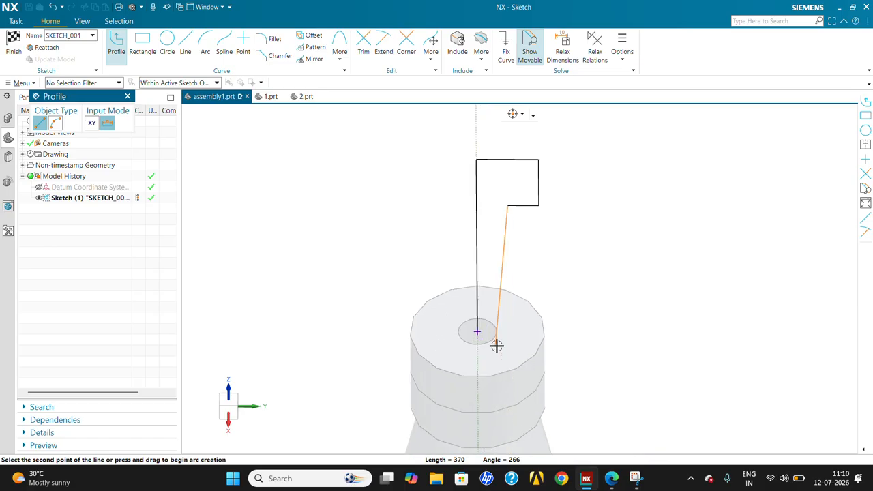
{"action": "left_click", "coordinate": [507, 286]}
{"action": "middle_click_drag", "start_coordinate": [496, 273], "coordinate": [499, 249]}
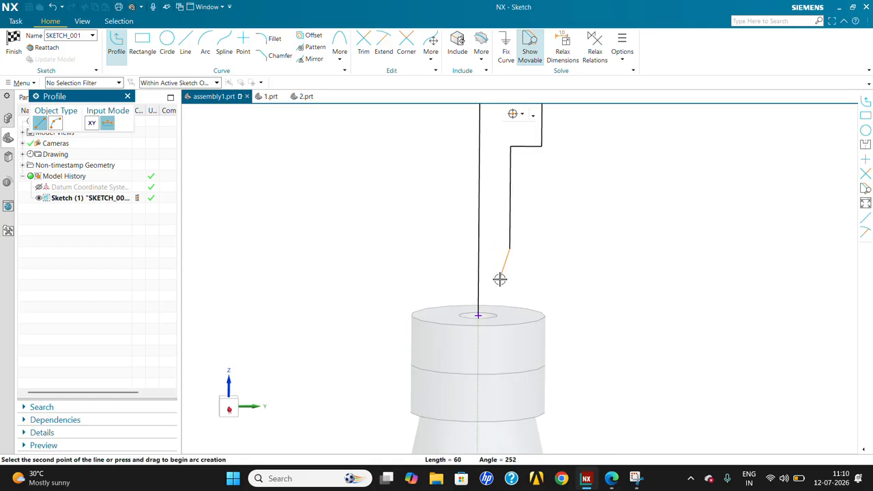
{"action": "left_click", "coordinate": [127, 96]}
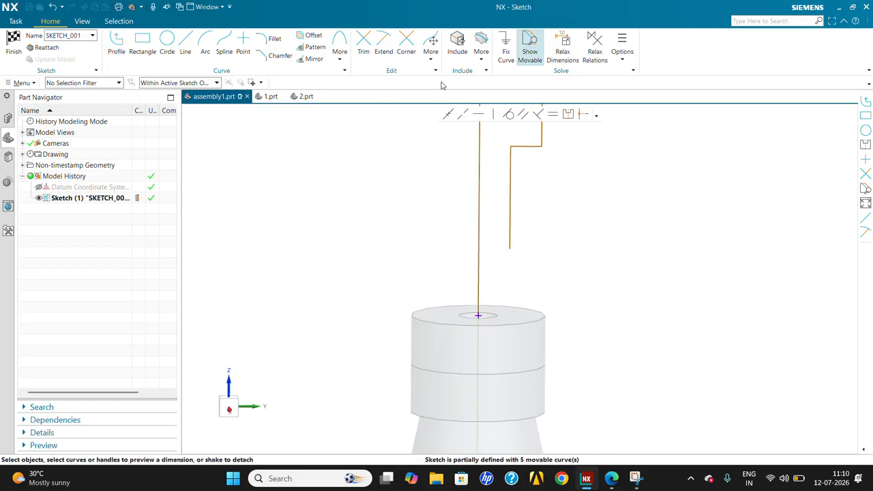
{"action": "left_click", "coordinate": [457, 44]}
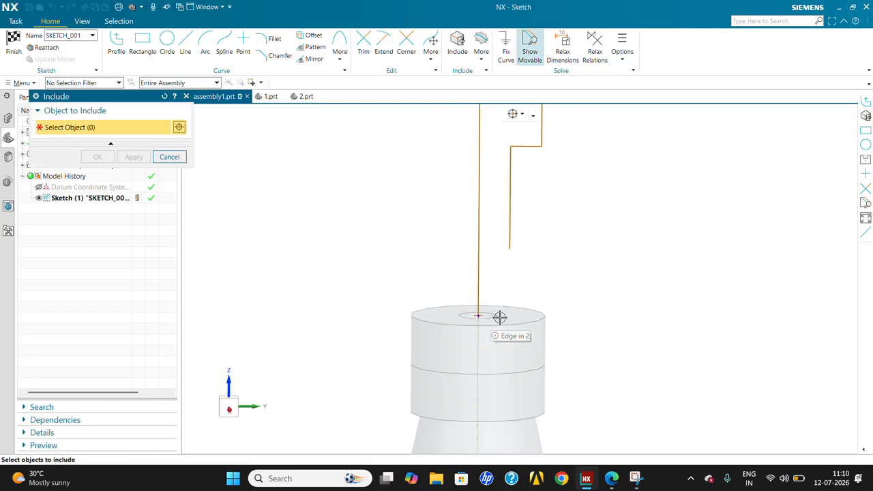
{"action": "scroll", "coordinate": [499, 316], "scroll_direction": "down", "scroll_amount": 3}
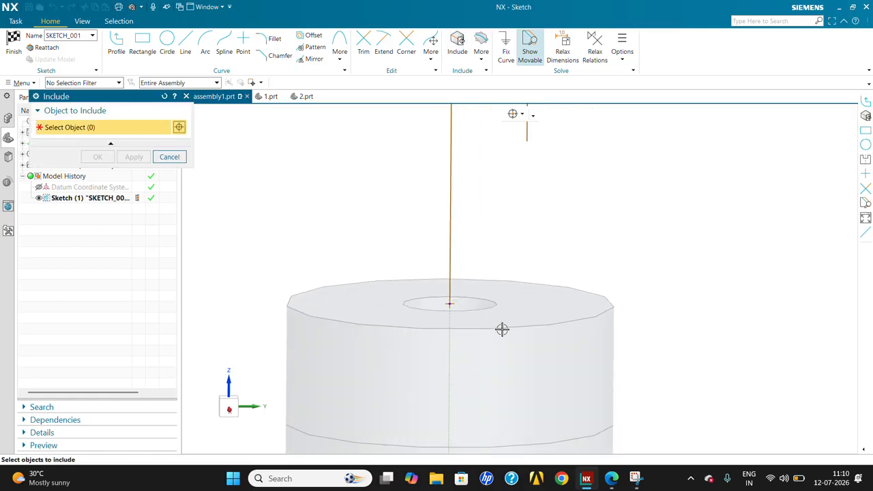
{"action": "left_click", "coordinate": [523, 116]}
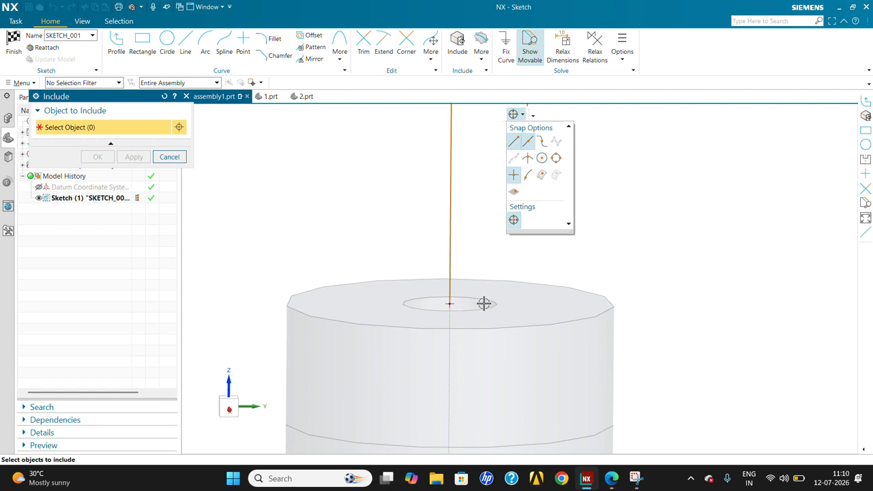
{"action": "left_click", "coordinate": [596, 94]}
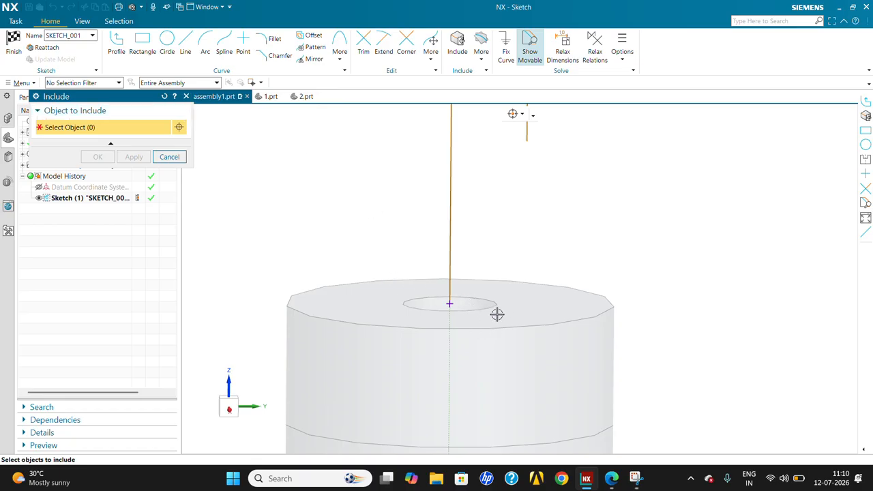
{"action": "middle_click_drag", "start_coordinate": [497, 314], "coordinate": [504, 334]}
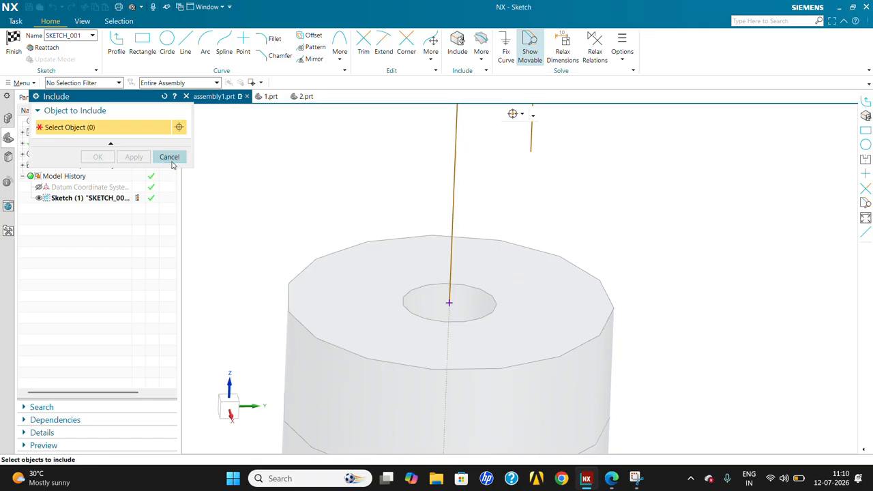
{"action": "mouse_move", "coordinate": [550, 206]}
{"action": "middle_mouse_down"}
{"action": "mouse_move", "coordinate": [559, 296]}
{"action": "mouse_move", "coordinate": [590, 254]}
{"action": "mouse_move", "coordinate": [589, 243]}
{"action": "mouse_move", "coordinate": [569, 259]}
{"action": "middle_mouse_up"}
{"action": "right_click", "coordinate": [605, 134]}
{"action": "left_click", "coordinate": [633, 157]}
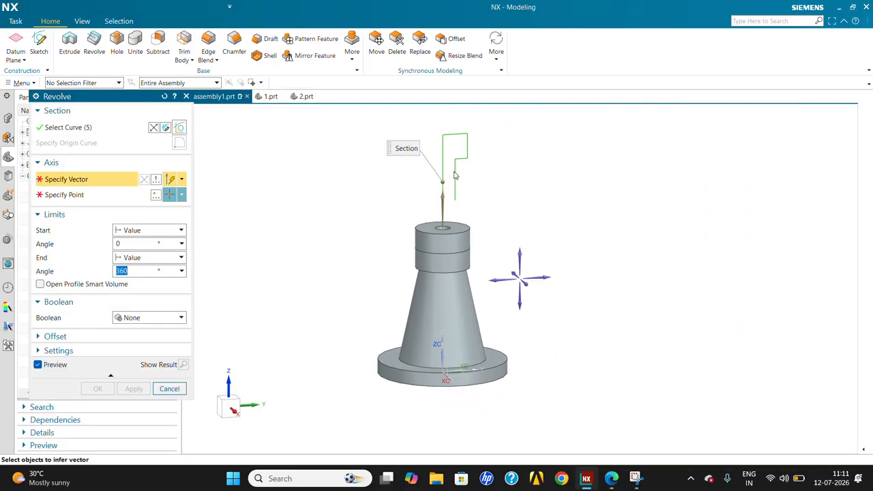
{"action": "left_click", "coordinate": [167, 128]}
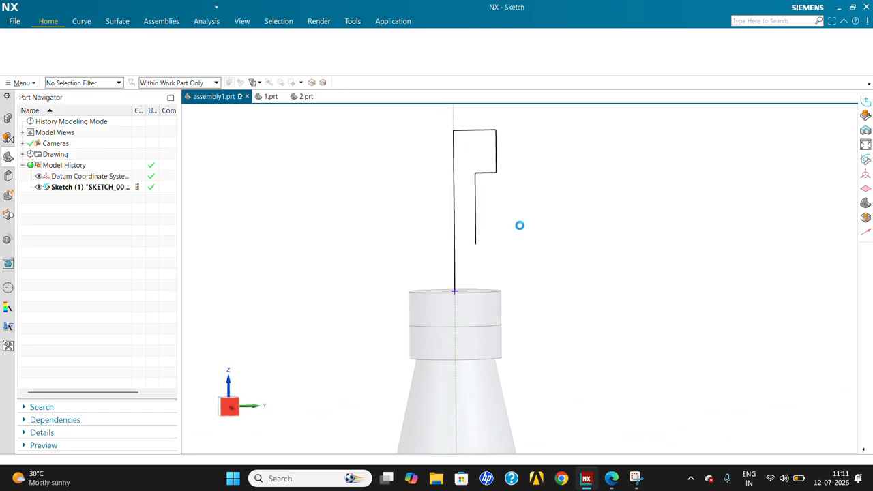
Section the displayed assembly at the sketch plane to expose its central bore and conical cavity.
{"action": "scroll", "coordinate": [569, 382], "scroll_direction": "down", "scroll_amount": 3}
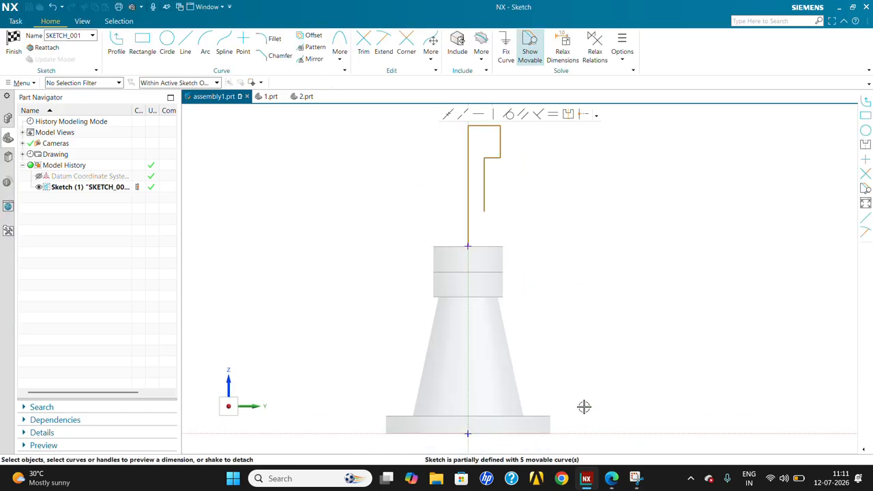
{"action": "scroll", "coordinate": [488, 202], "scroll_direction": "up", "scroll_amount": 3}
{"action": "scroll", "coordinate": [488, 203], "scroll_direction": "up", "scroll_amount": 1}
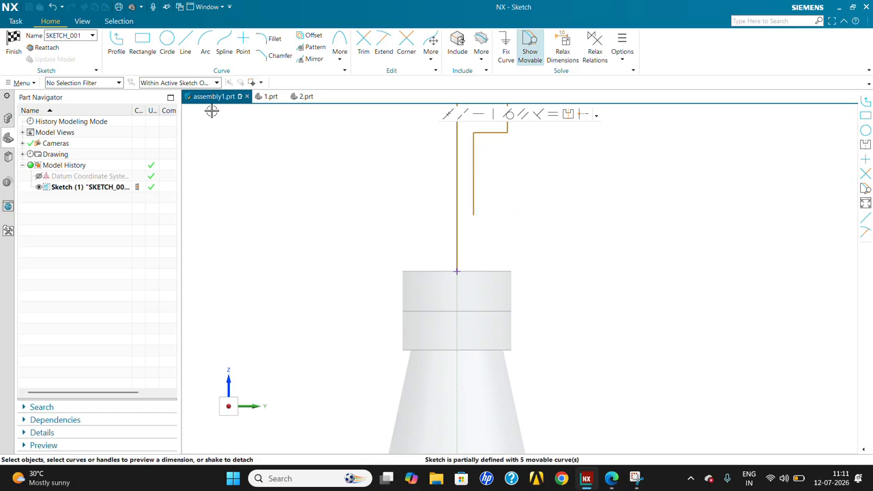
{"action": "left_click", "coordinate": [116, 42]}
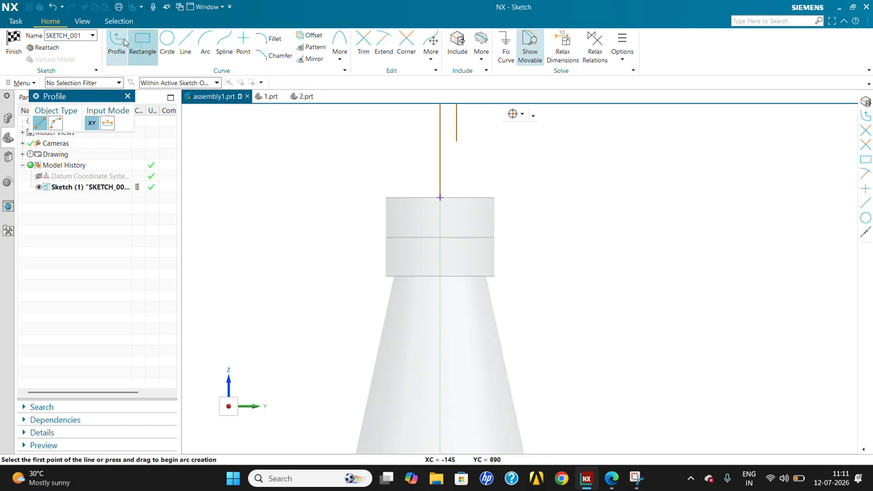
{"action": "left_click", "coordinate": [82, 21]}
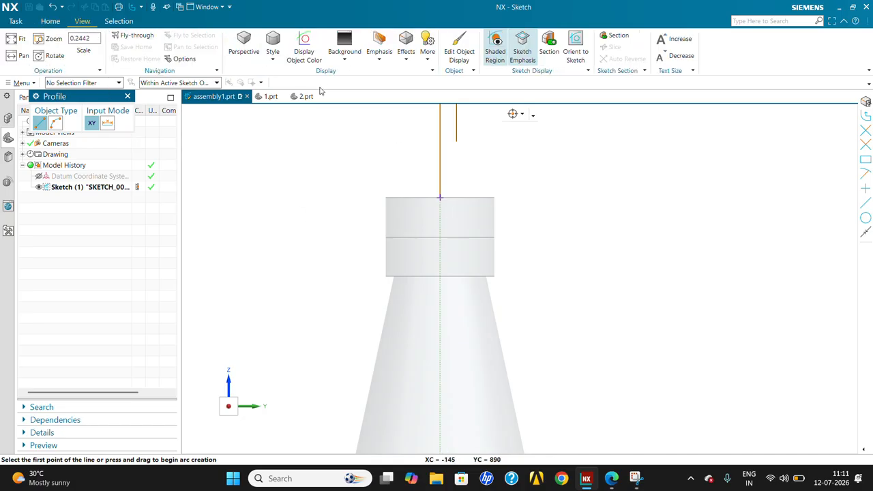
{"action": "left_click", "coordinate": [549, 49]}
{"action": "scroll", "coordinate": [424, 264], "scroll_direction": "up", "scroll_amount": 2}
{"action": "scroll", "coordinate": [455, 325], "scroll_direction": "down", "scroll_amount": 2}
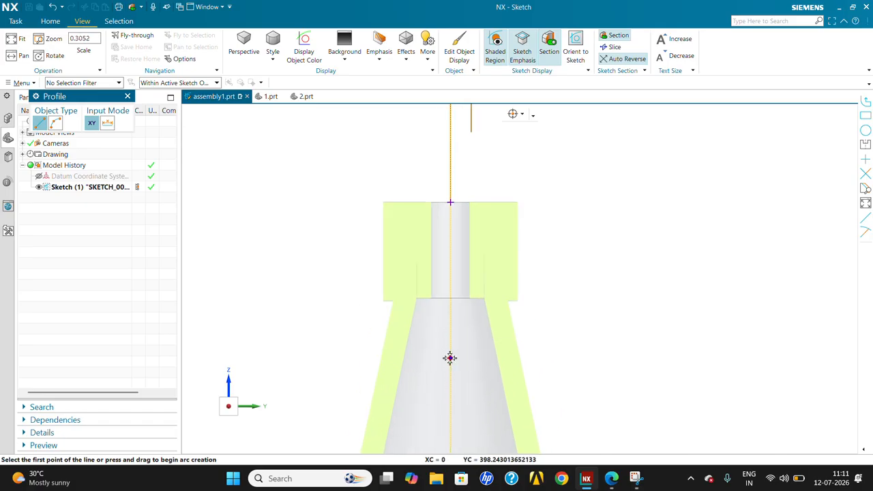
Sketch a horizontal line from the central axis through the lower part of the conical cavity, ending outside the cone wall.
{"action": "scroll", "coordinate": [457, 379], "scroll_direction": "down", "scroll_amount": 2}
{"action": "scroll", "coordinate": [470, 390], "scroll_direction": "up", "scroll_amount": 3}
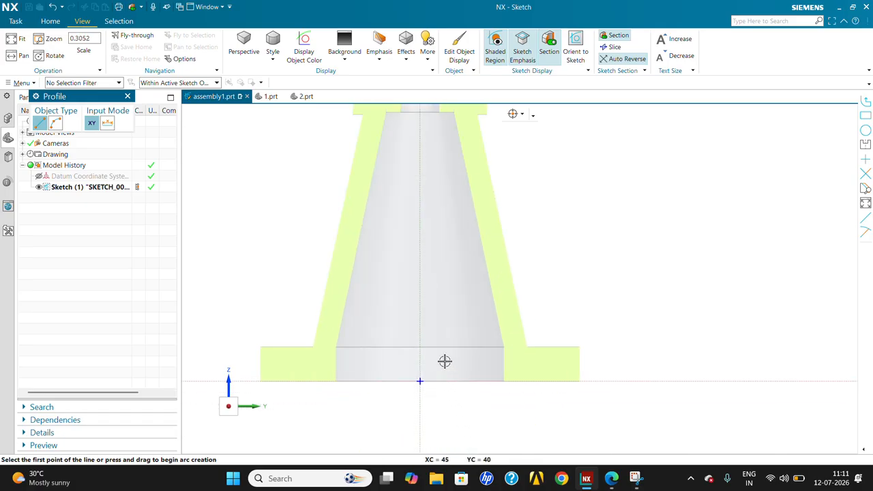
{"action": "left_click", "coordinate": [420, 309]}
{"action": "scroll", "coordinate": [430, 316], "scroll_direction": "down", "scroll_amount": 3}
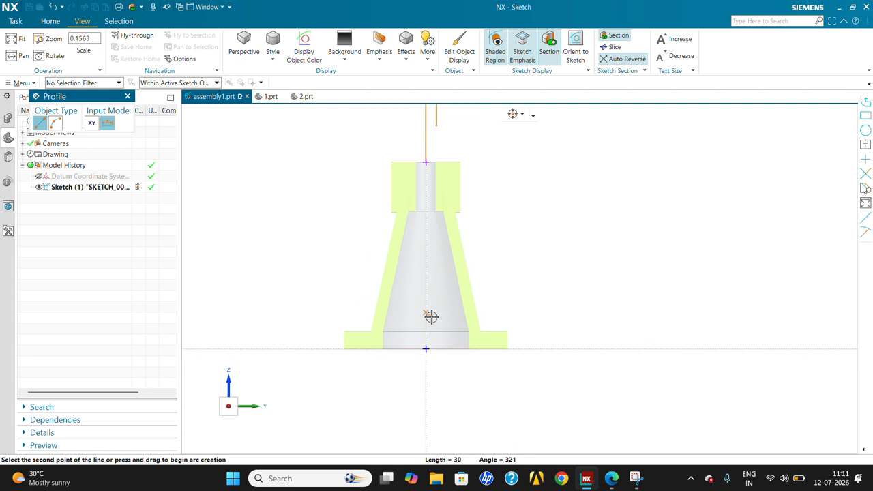
{"action": "left_click", "coordinate": [503, 311]}
{"action": "scroll", "coordinate": [493, 325], "scroll_direction": "down", "scroll_amount": 2}
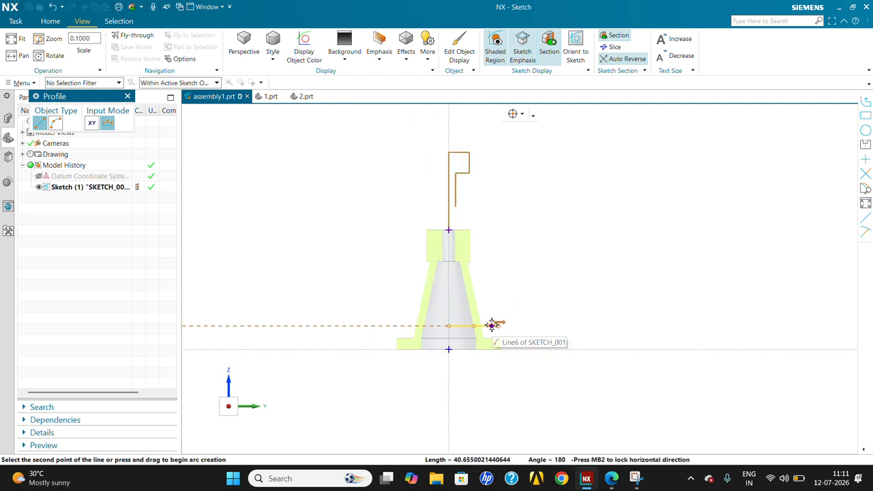
{"action": "key", "text": "Escape"}
{"action": "key", "text": "Escape"}
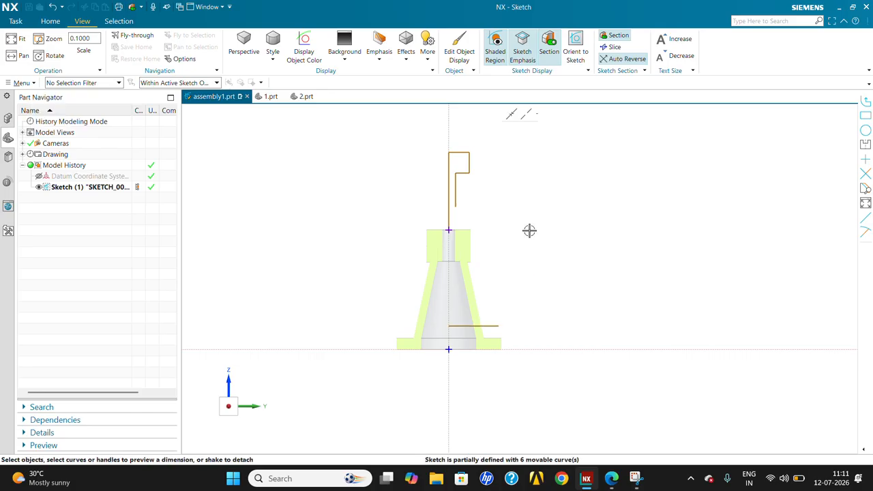
Join the pin shank's outer vertical line to the lower horizontal line with the Corner command, keeping the portion nearest the axis.
{"action": "scroll", "coordinate": [545, 230], "scroll_direction": "up", "scroll_amount": 2}
{"action": "left_click", "coordinate": [61, 22]}
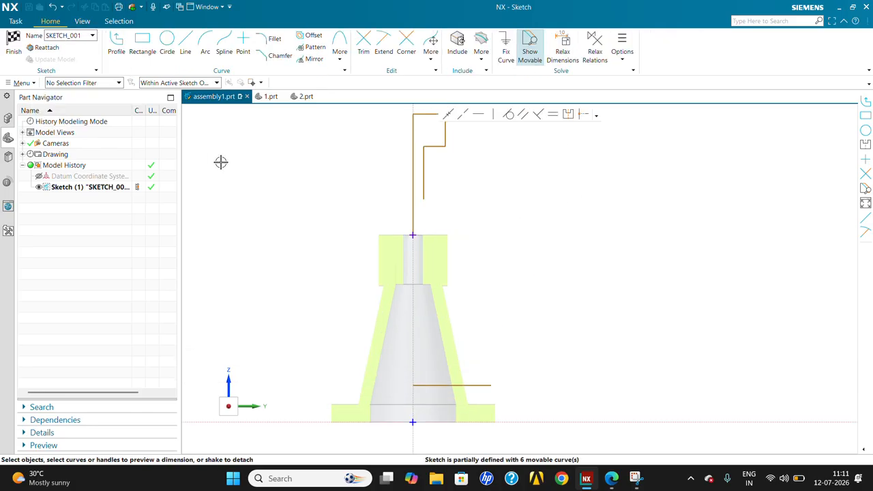
{"action": "left_click", "coordinate": [406, 47]}
{"action": "left_click", "coordinate": [424, 193]}
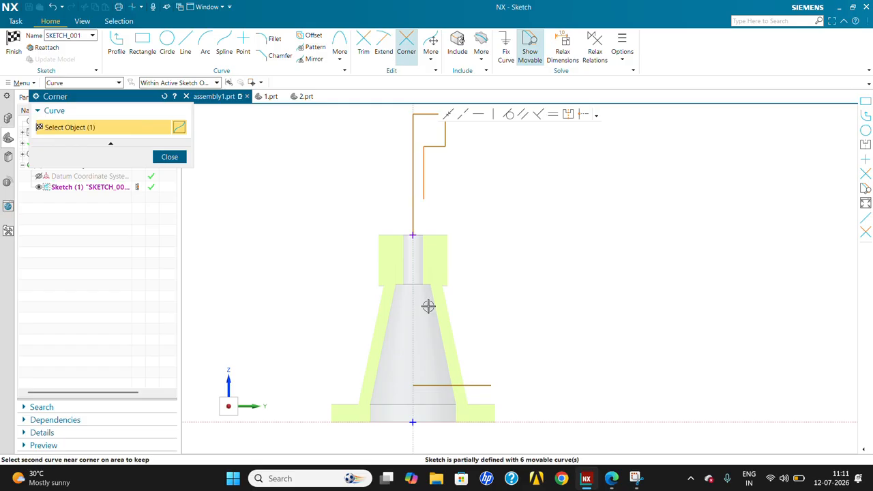
{"action": "left_click", "coordinate": [419, 386]}
{"action": "scroll", "coordinate": [415, 417], "scroll_direction": "up", "scroll_amount": 2}
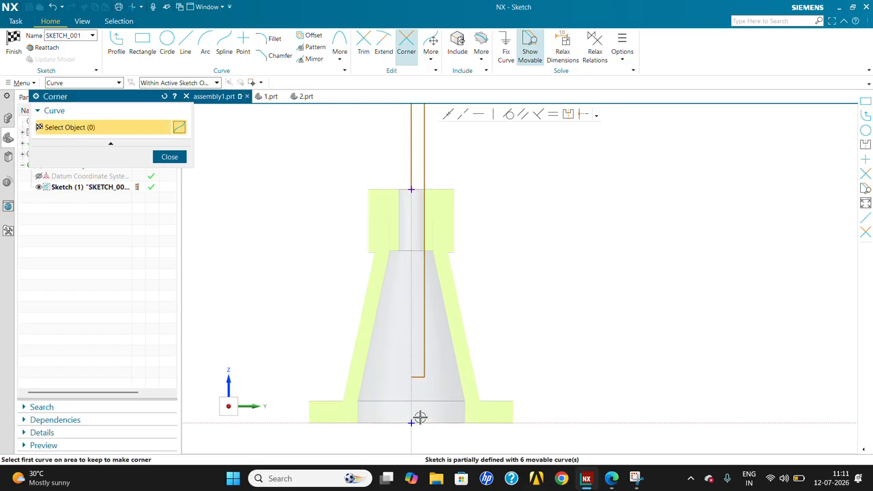
Join the profile's centre line to the lower horizontal line with a corner, closing the profile, and finish the sketch.
{"action": "scroll", "coordinate": [414, 277], "scroll_direction": "down", "scroll_amount": 2}
{"action": "left_click", "coordinate": [413, 206]}
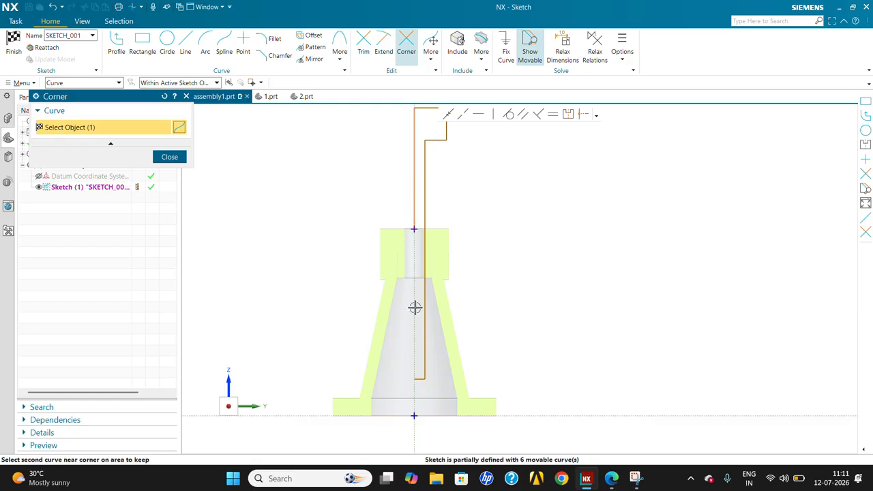
{"action": "scroll", "coordinate": [429, 390], "scroll_direction": "up", "scroll_amount": 1}
{"action": "left_click", "coordinate": [417, 373]}
{"action": "middle_click", "coordinate": [538, 320]}
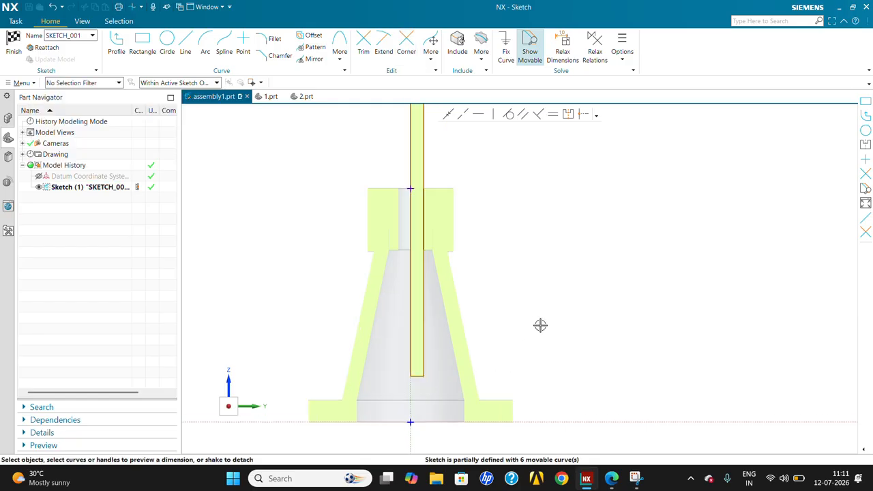
{"action": "scroll", "coordinate": [536, 316], "scroll_direction": "down", "scroll_amount": 4}
{"action": "scroll", "coordinate": [550, 228], "scroll_direction": "up", "scroll_amount": 2}
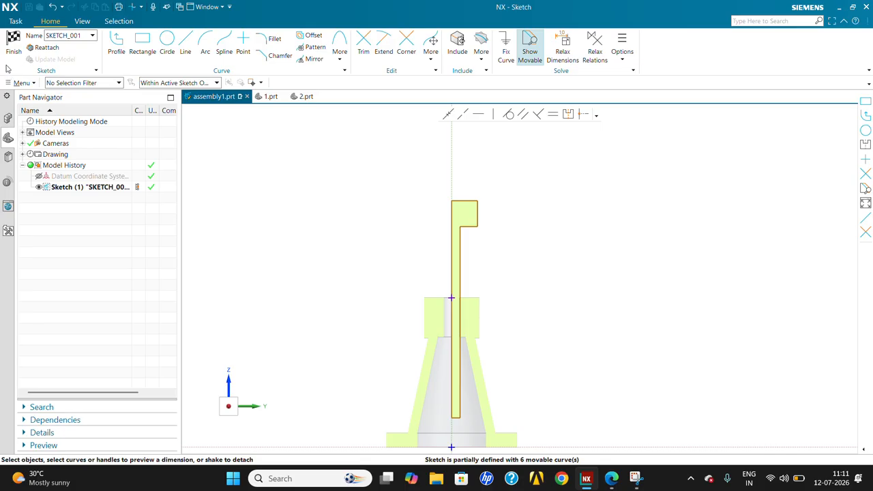
{"action": "left_click", "coordinate": [13, 44]}
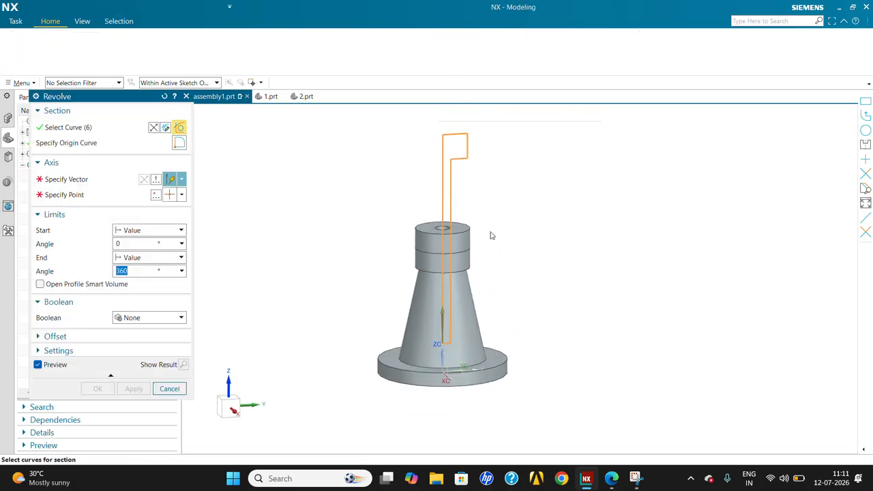
Revolve the closed profile 360° about the Z axis through the origin, with Boolean set to None.
{"action": "left_click", "coordinate": [127, 179]}
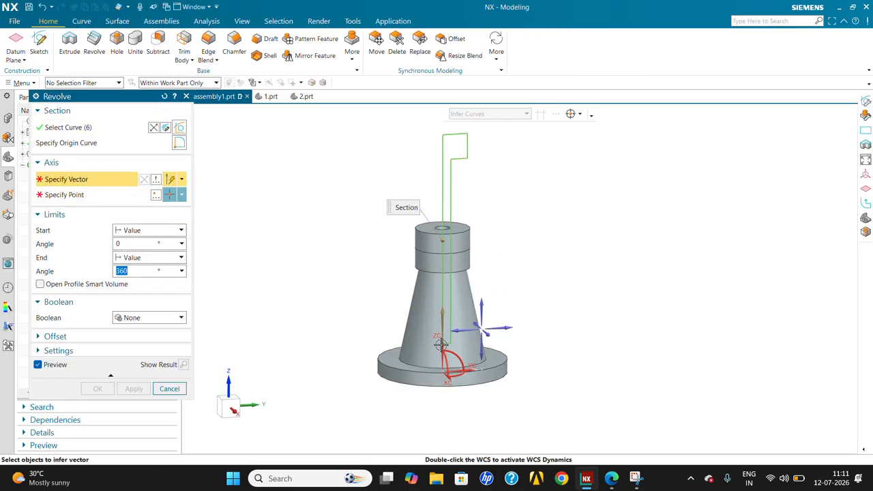
{"action": "left_click", "coordinate": [482, 303]}
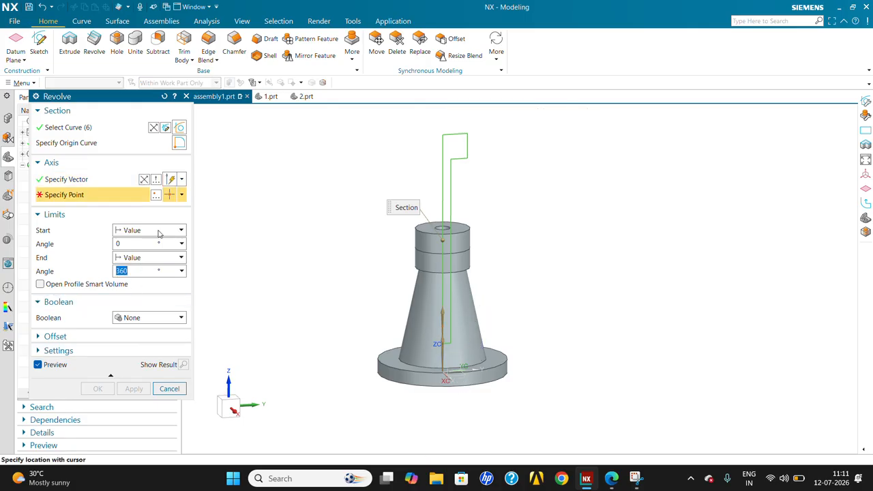
{"action": "left_click", "coordinate": [156, 194]}
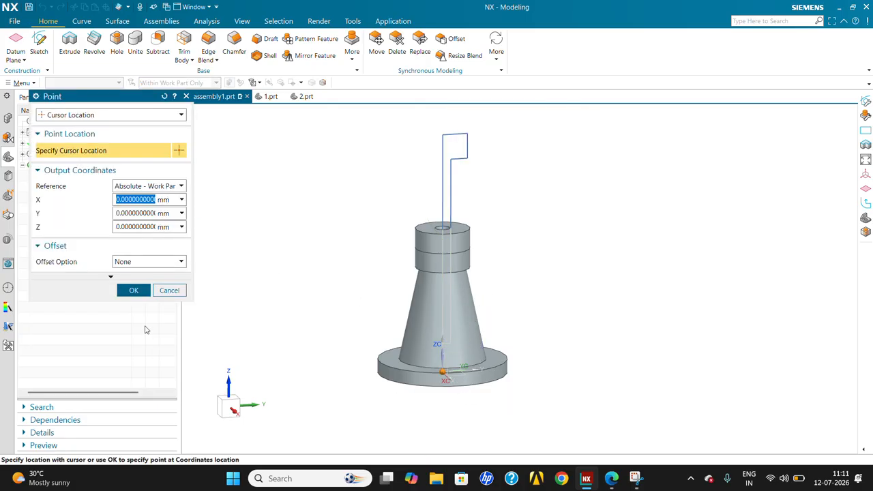
{"action": "left_click", "coordinate": [133, 291]}
{"action": "left_click", "coordinate": [99, 388]}
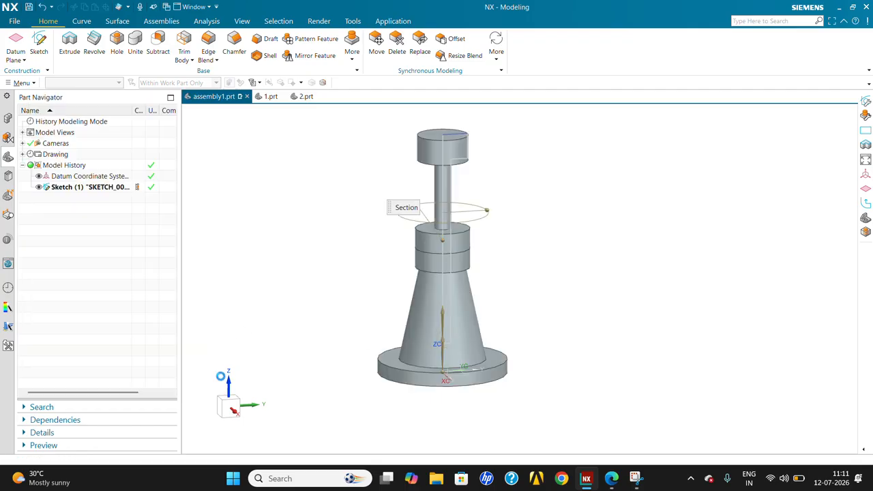
{"action": "mouse_move", "coordinate": [577, 284]}
{"action": "middle_mouse_down"}
{"action": "mouse_move", "coordinate": [571, 323]}
{"action": "mouse_move", "coordinate": [538, 288]}
{"action": "mouse_move", "coordinate": [566, 306]}
{"action": "mouse_move", "coordinate": [565, 293]}
{"action": "mouse_move", "coordinate": [563, 303]}
{"action": "middle_mouse_up"}
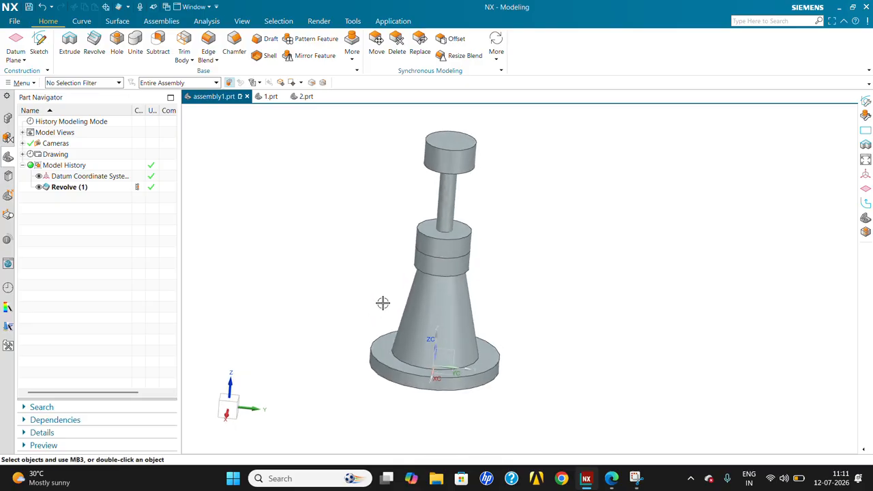
Examine the attributes of component 1 in the assembly structure and leave them without edits.
{"action": "left_click", "coordinate": [8, 119]}
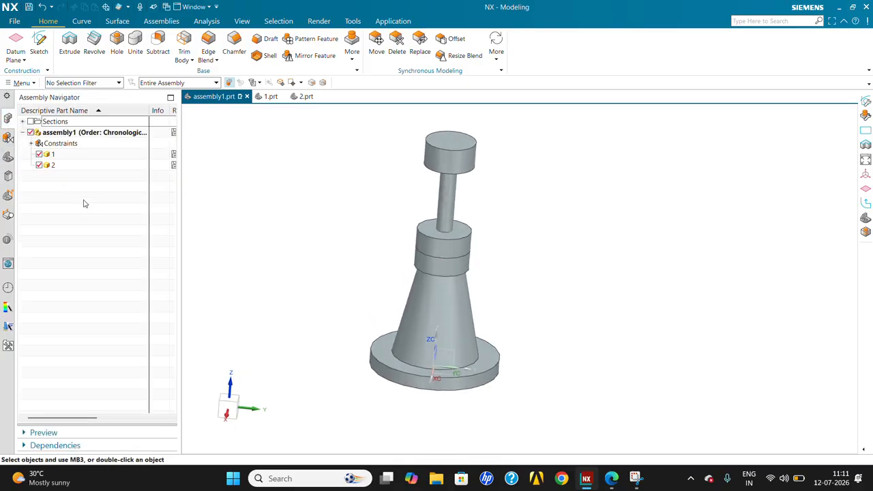
{"action": "left_click", "coordinate": [61, 156]}
{"action": "left_click", "coordinate": [56, 167]}
{"action": "left_click", "coordinate": [61, 156]}
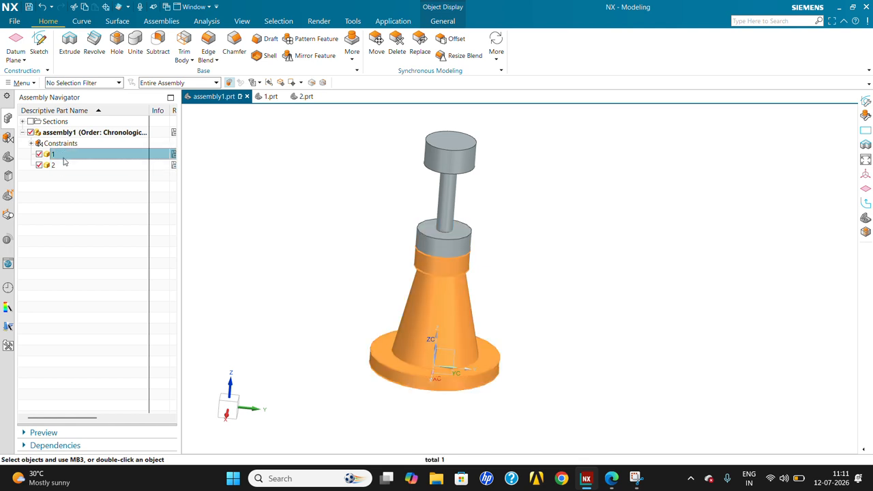
{"action": "left_click", "coordinate": [60, 169]}
{"action": "right_click", "coordinate": [60, 154]}
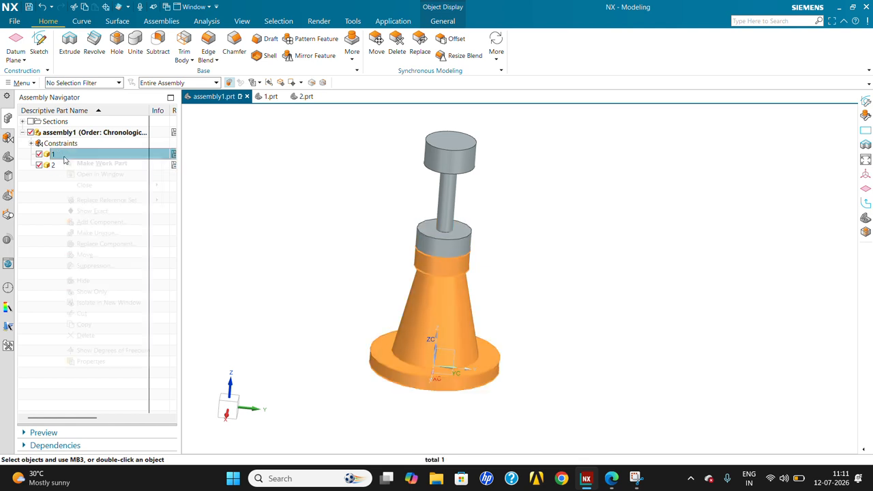
{"action": "left_click", "coordinate": [107, 363]}
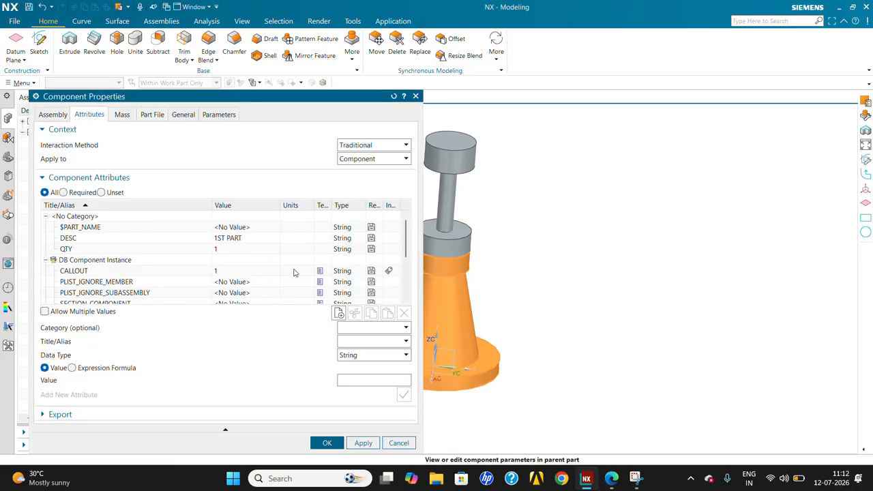
{"action": "left_click", "coordinate": [399, 442]}
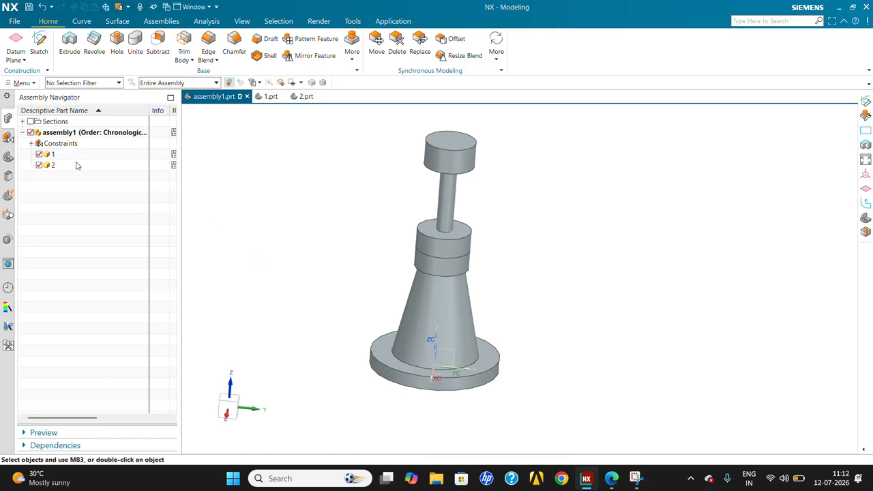
Turn off timestamp order for assembly1's model history so its solid bodies are listed.
{"action": "left_click", "coordinate": [8, 157]}
{"action": "left_click", "coordinate": [78, 186]}
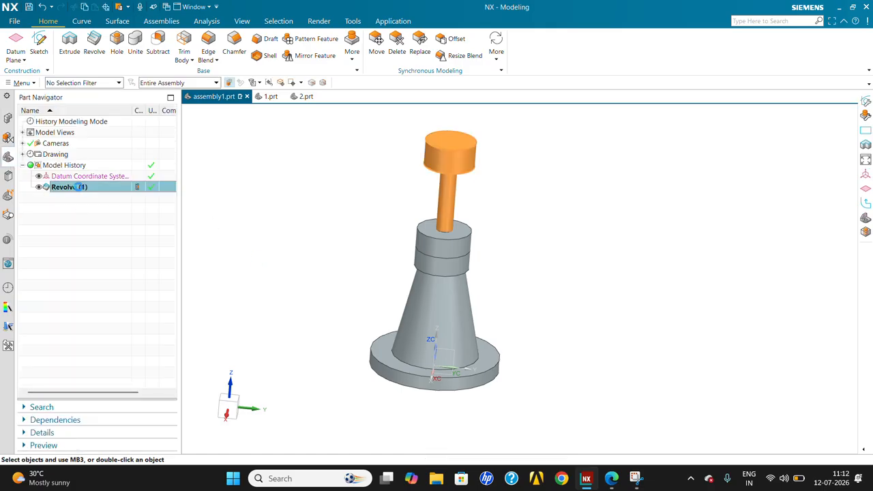
{"action": "mouse_move", "coordinate": [534, 252]}
{"action": "middle_mouse_down"}
{"action": "mouse_move", "coordinate": [526, 232]}
{"action": "mouse_move", "coordinate": [521, 240]}
{"action": "mouse_move", "coordinate": [531, 240]}
{"action": "middle_mouse_up"}
{"action": "left_click", "coordinate": [101, 194]}
{"action": "right_click", "coordinate": [113, 188]}
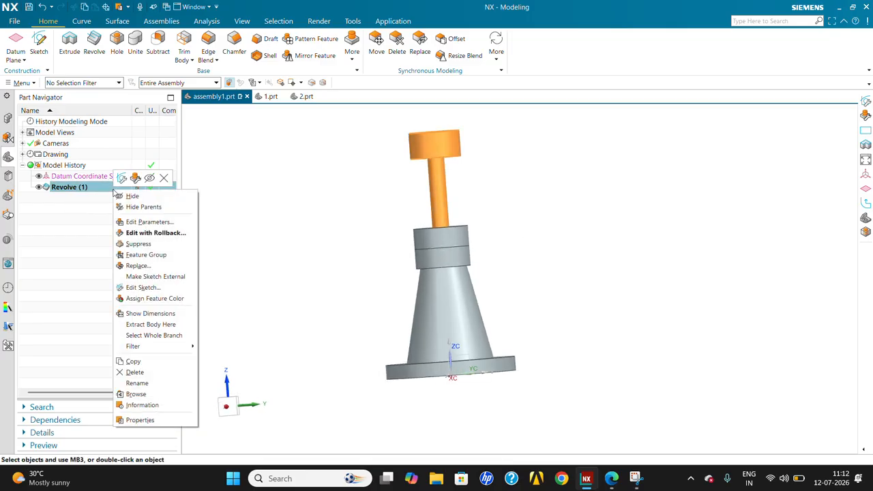
{"action": "left_click", "coordinate": [267, 234]}
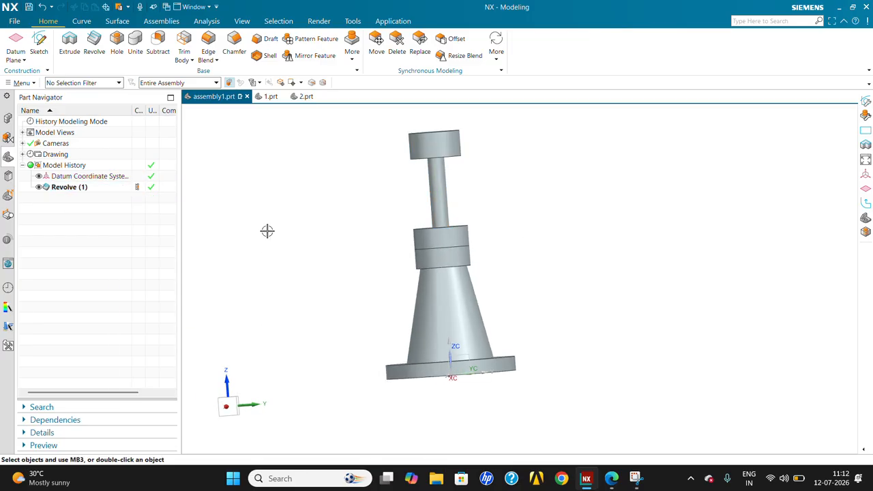
{"action": "right_click", "coordinate": [97, 231]}
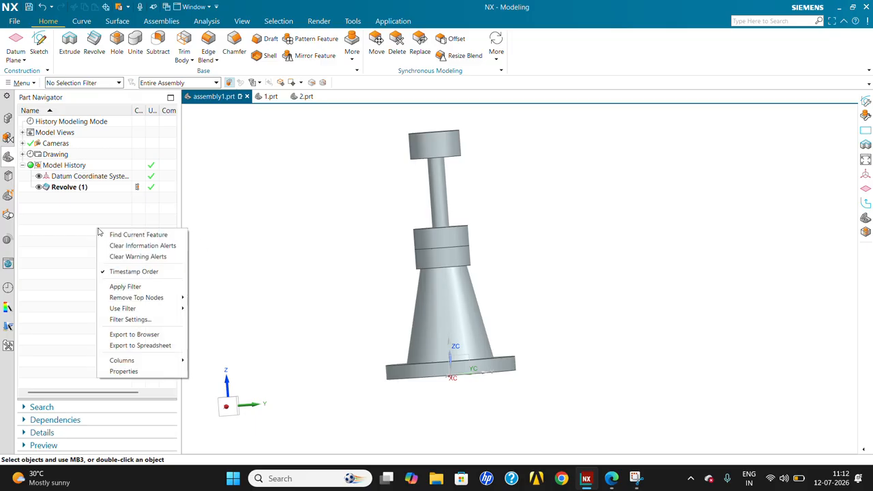
{"action": "left_click", "coordinate": [146, 275]}
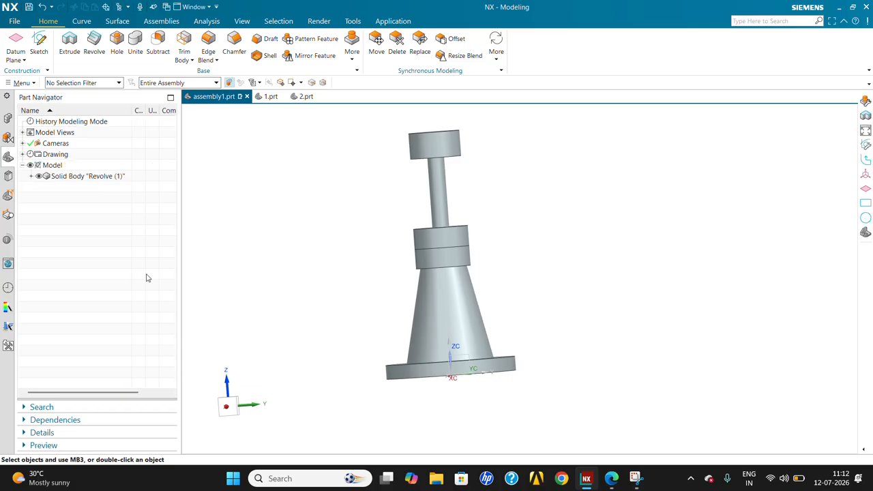
Name the revolved pin's solid body 3RD PART in its general properties and apply it.
{"action": "left_click", "coordinate": [99, 178]}
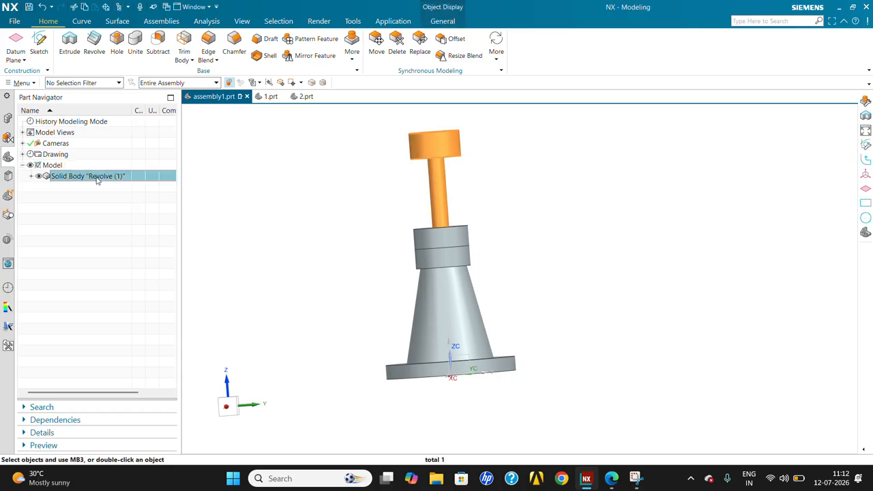
{"action": "right_click", "coordinate": [95, 176]}
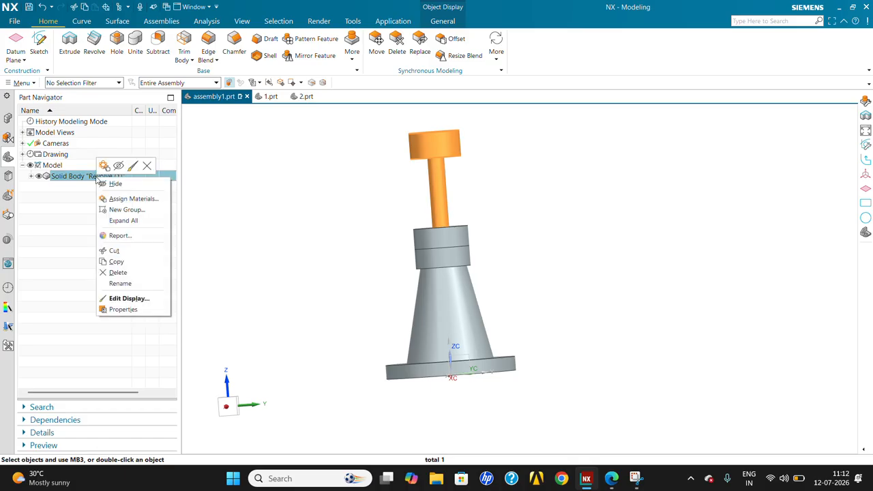
{"action": "left_click", "coordinate": [139, 313]}
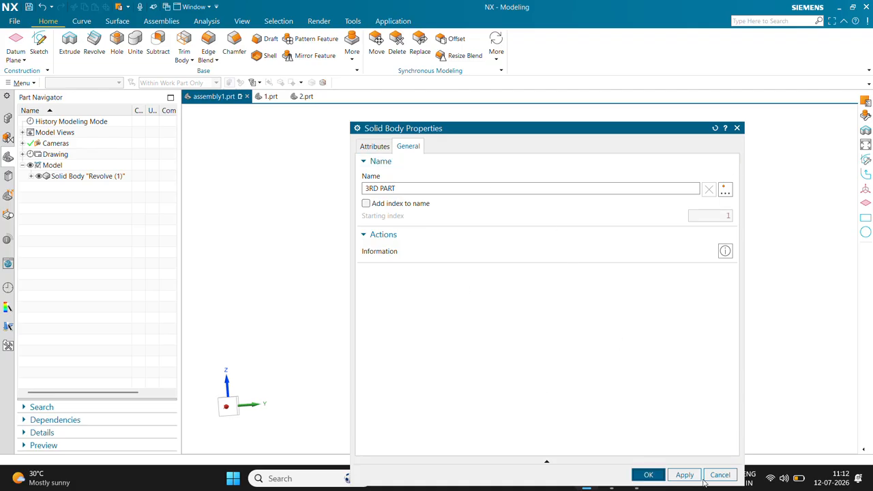
{"action": "left_click", "coordinate": [685, 476]}
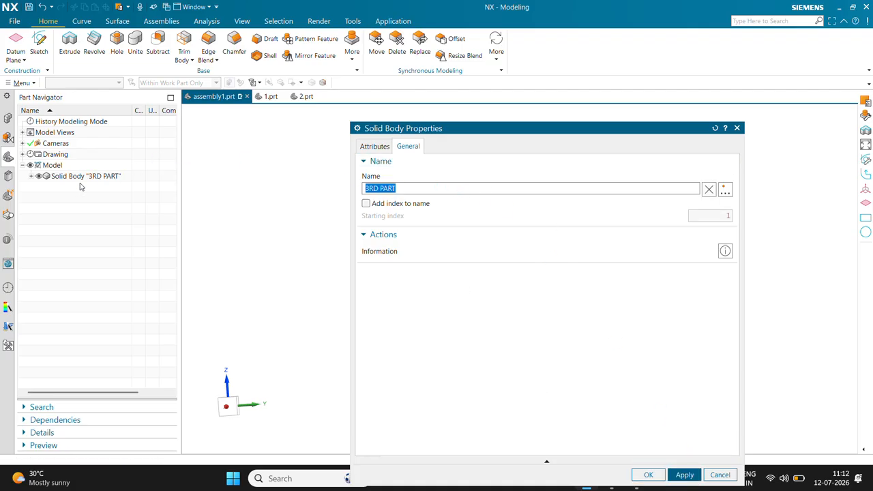
Add a string attribute CALLOUT with value 3 to the pin's solid body.
{"action": "left_click", "coordinate": [375, 146]}
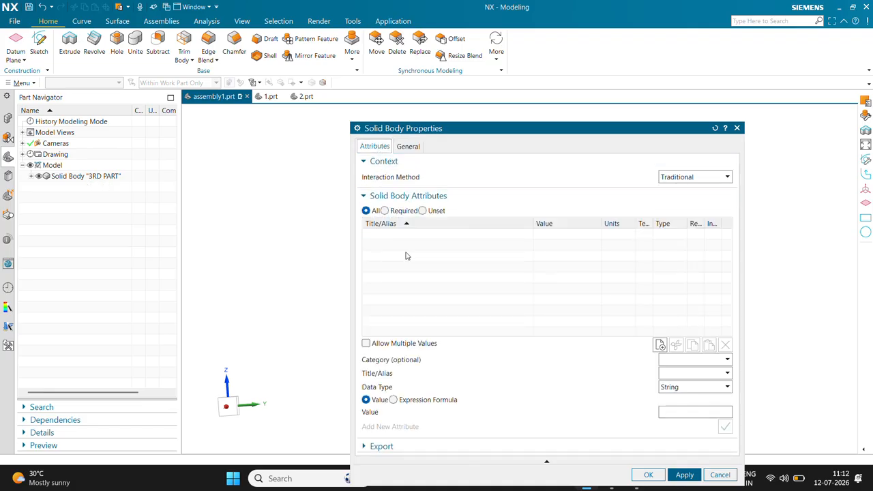
{"action": "left_click", "coordinate": [408, 147]}
{"action": "left_click_drag", "start_coordinate": [404, 187], "coordinate": [343, 193]}
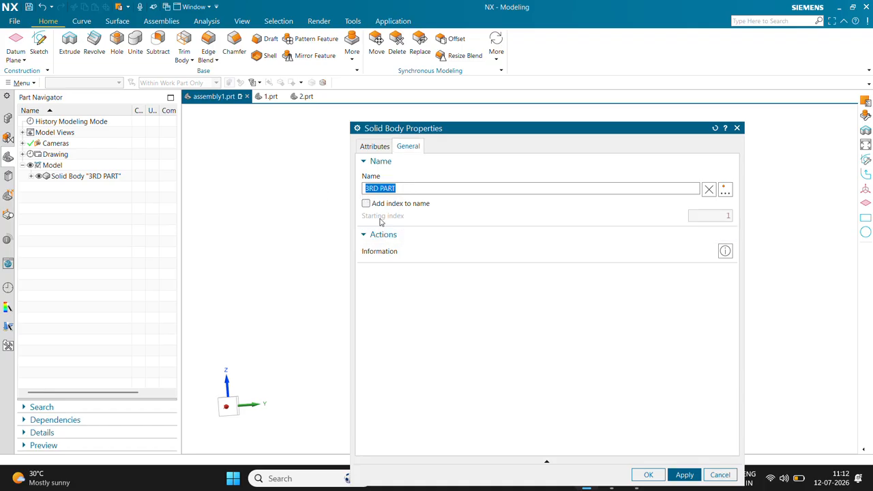
{"action": "left_click", "coordinate": [376, 147]}
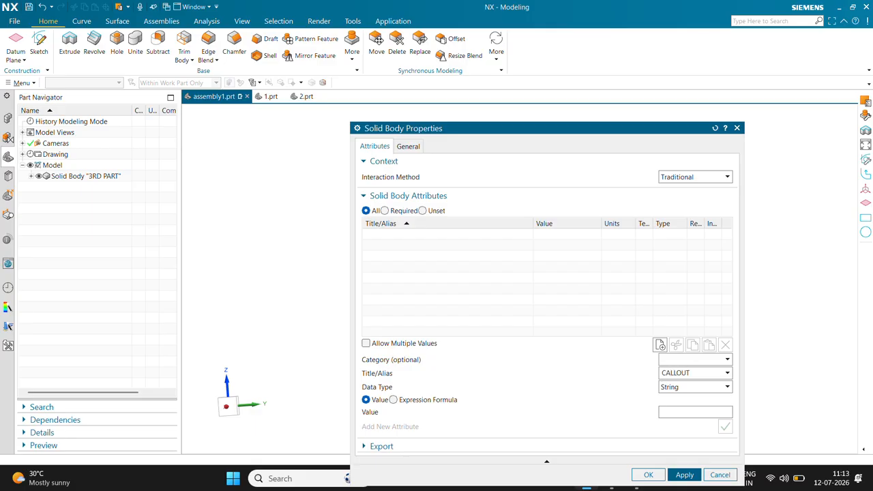
{"action": "left_click", "coordinate": [716, 413]}
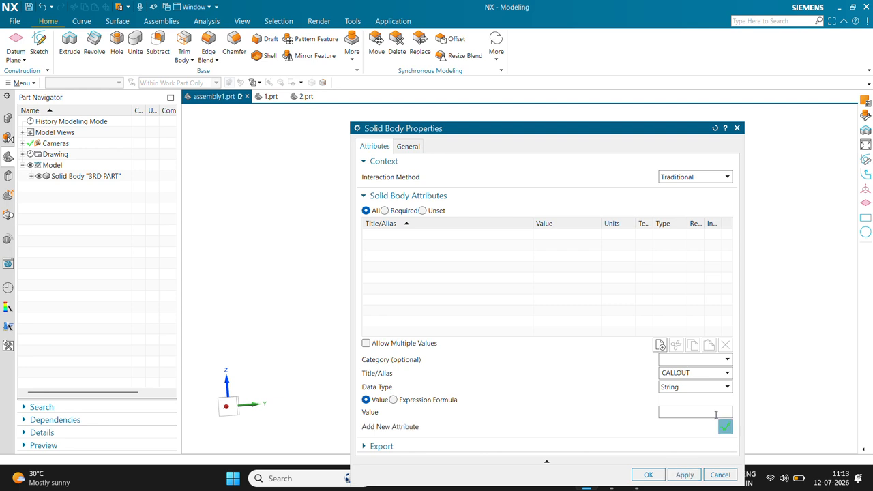
{"action": "type", "text": "3"}
{"action": "left_click", "coordinate": [684, 476]}
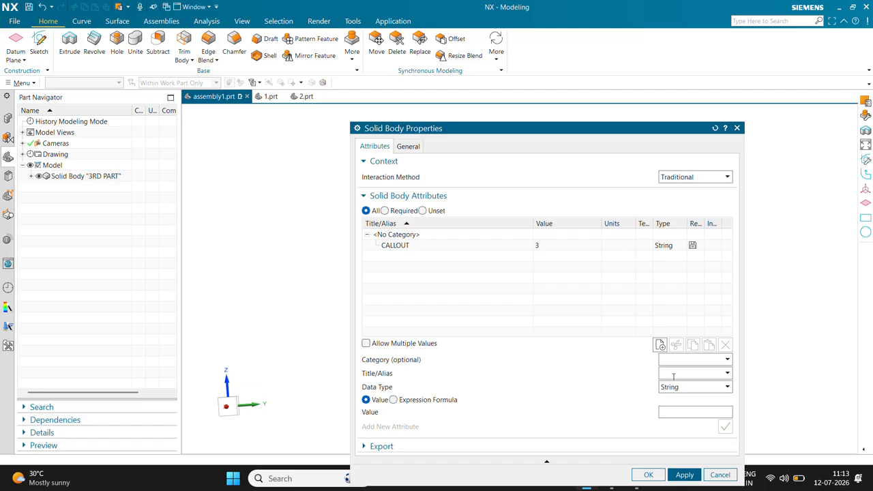
Add the string attributes DESC with value 3RD PART and QTY with value 1 to the pin body, and accept its properties.
{"action": "left_click", "coordinate": [686, 411]}
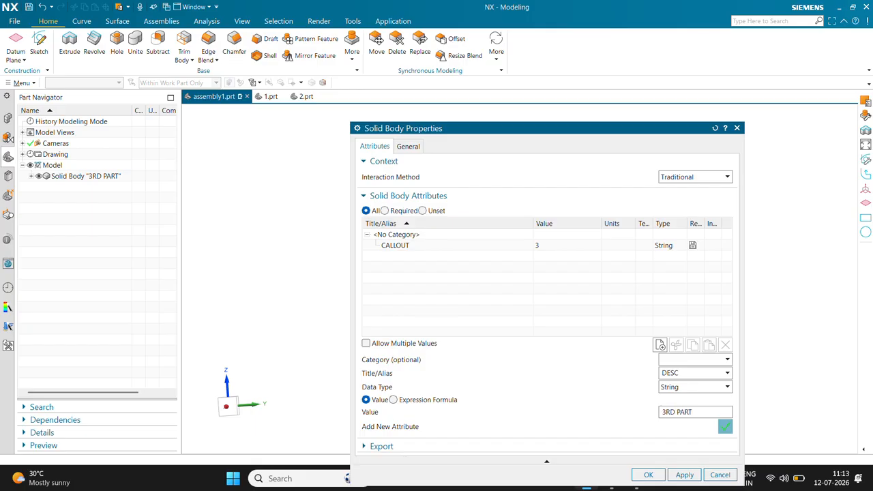
{"action": "left_click", "coordinate": [684, 475]}
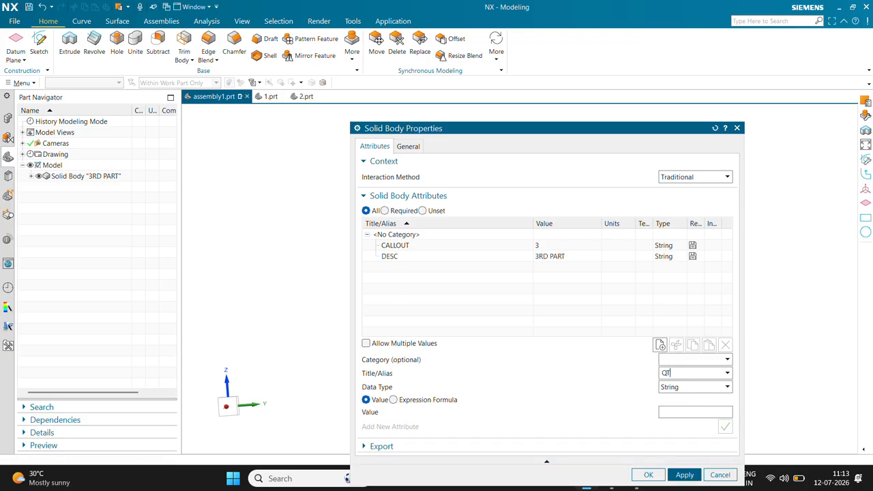
{"action": "left_click", "coordinate": [664, 411]}
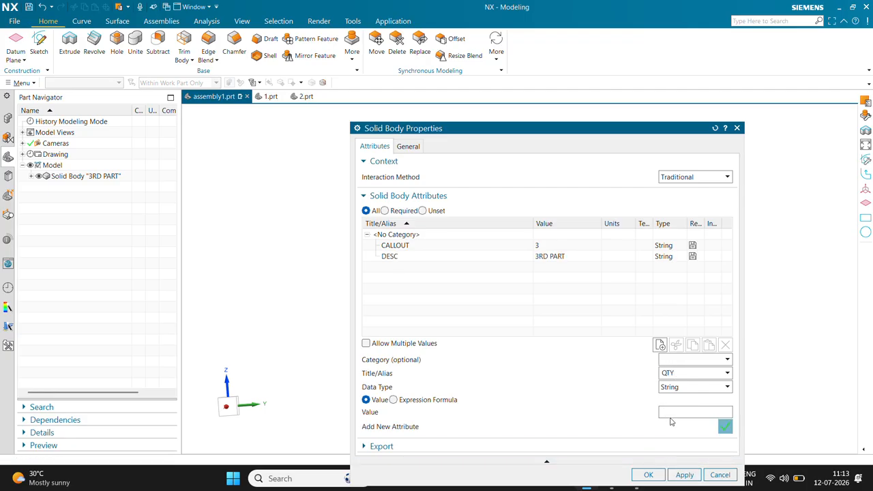
{"action": "type", "text": "1"}
{"action": "left_click", "coordinate": [684, 475]}
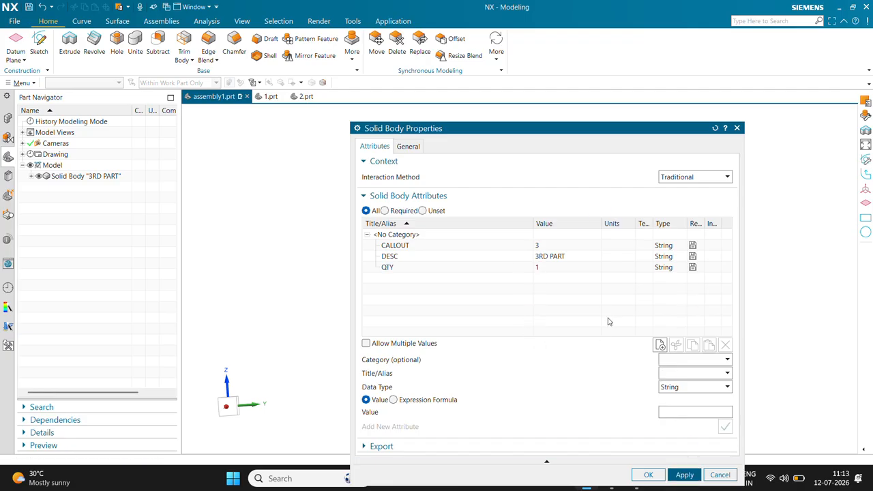
{"action": "left_click", "coordinate": [647, 474]}
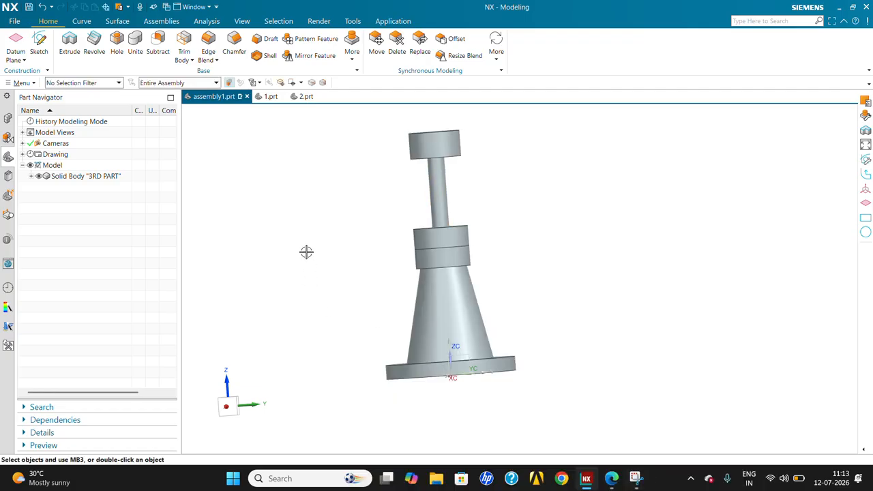
Return to the drawing sheet in Drafting and separate the overlapping views by moving the front and section views down and the top view up.
{"action": "left_click", "coordinate": [95, 176]}
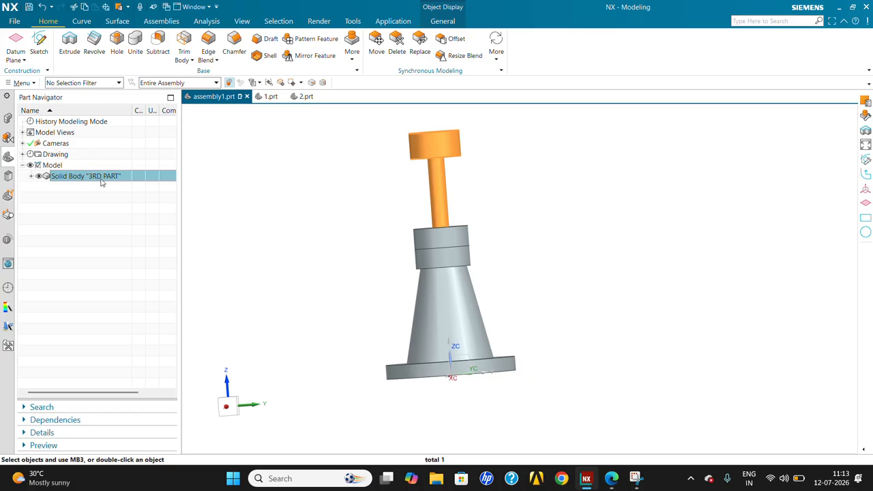
{"action": "left_click", "coordinate": [293, 181]}
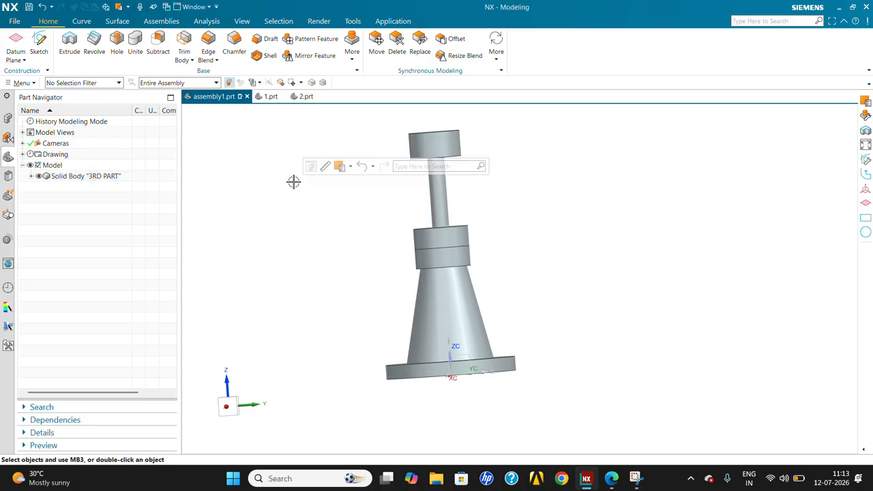
{"action": "key", "text": "ctrl+shift+d"}
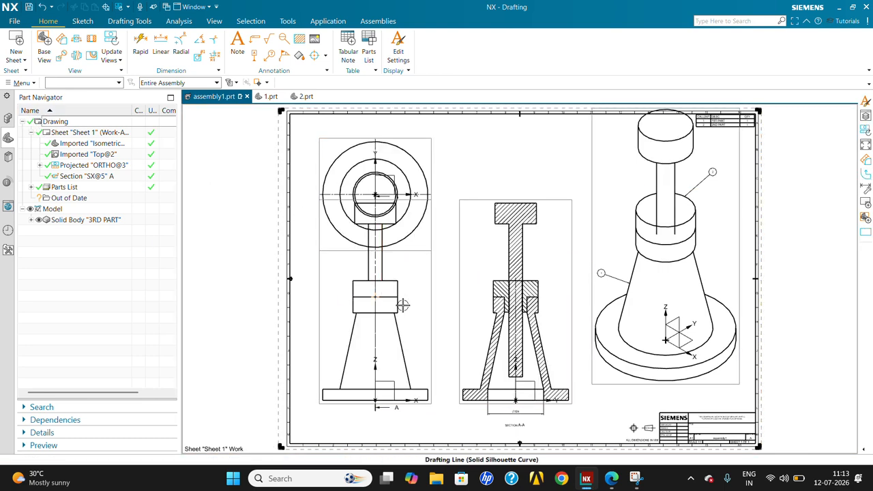
{"action": "left_click_drag", "start_coordinate": [435, 280], "coordinate": [435, 314]}
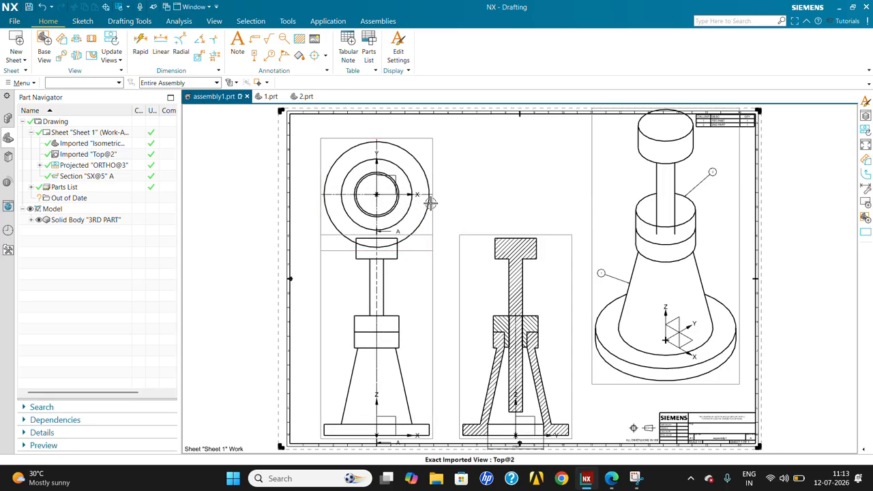
{"action": "left_click_drag", "start_coordinate": [433, 205], "coordinate": [431, 189]}
Enable Process Interfering Solids and Display Interference Curves in the isometric view's hidden line settings, and apply them.
{"action": "scroll", "coordinate": [452, 218], "scroll_direction": "down", "scroll_amount": 3}
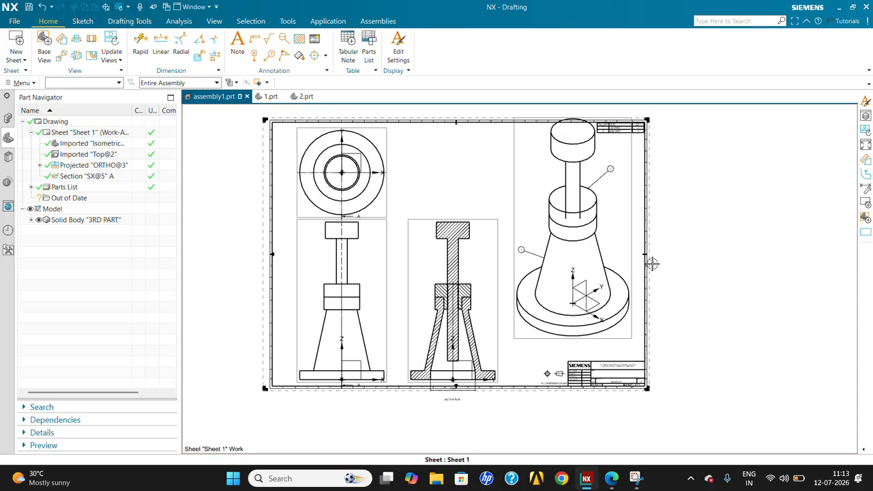
{"action": "scroll", "coordinate": [552, 193], "scroll_direction": "up", "scroll_amount": 4}
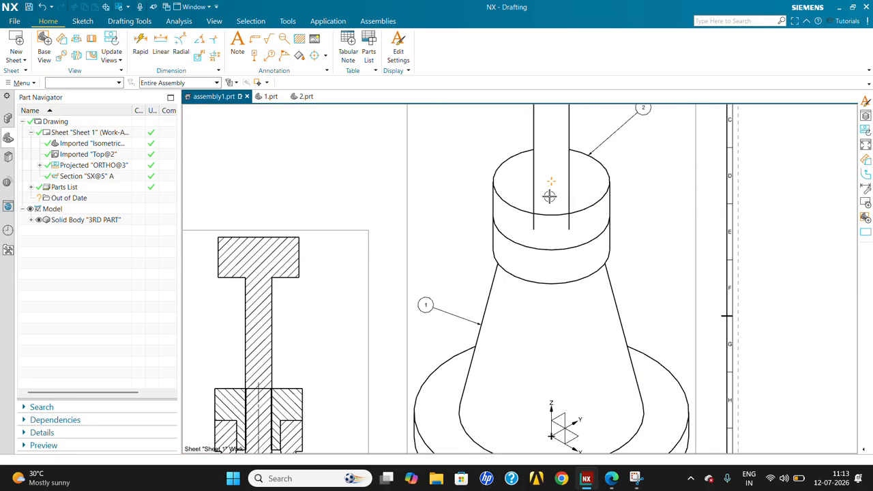
{"action": "scroll", "coordinate": [571, 302], "scroll_direction": "down", "scroll_amount": 1}
{"action": "scroll", "coordinate": [570, 185], "scroll_direction": "up", "scroll_amount": 1}
{"action": "scroll", "coordinate": [569, 185], "scroll_direction": "down", "scroll_amount": 2}
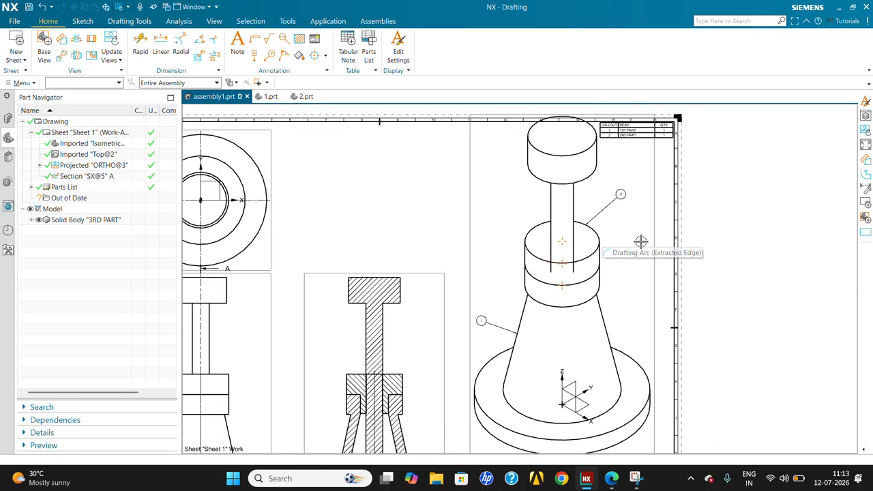
{"action": "double_click", "coordinate": [651, 219]}
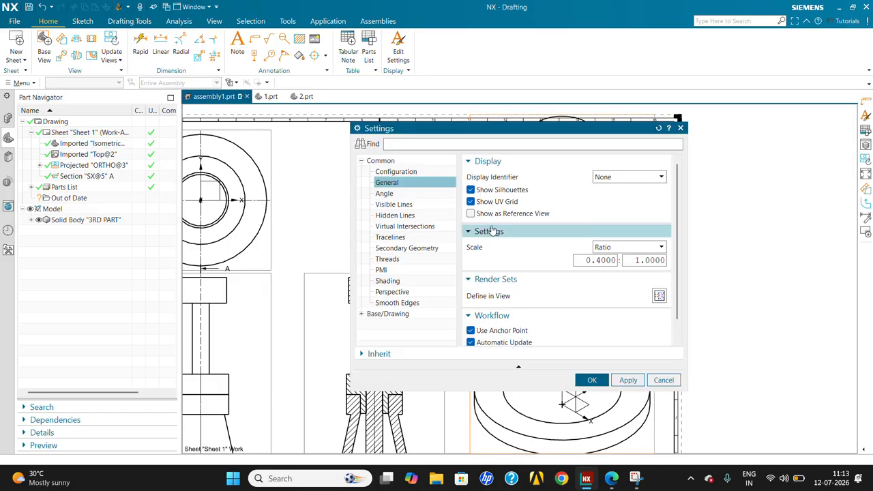
{"action": "left_click_drag", "start_coordinate": [520, 135], "coordinate": [187, 146]}
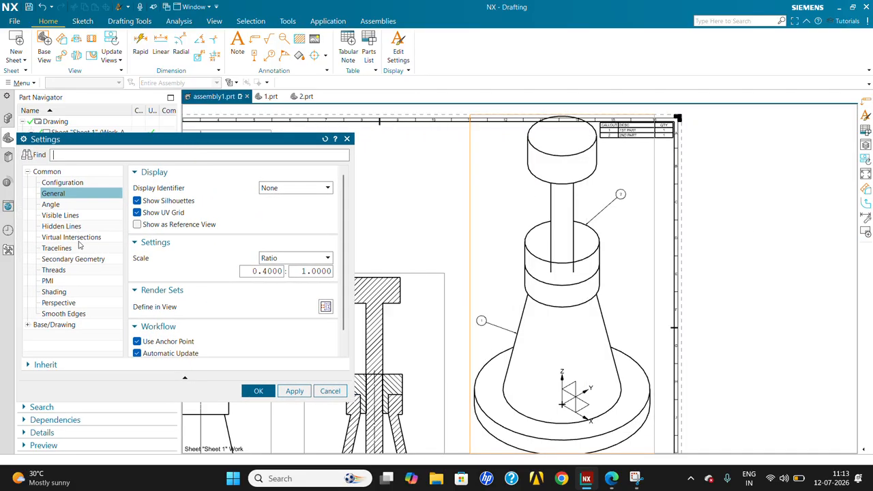
{"action": "left_click", "coordinate": [72, 227]}
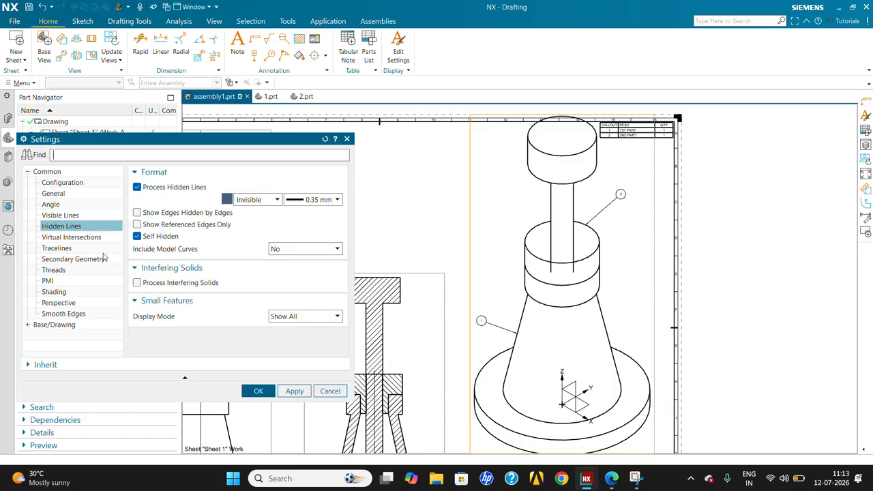
{"action": "left_click", "coordinate": [138, 283]}
{"action": "left_click", "coordinate": [137, 294]}
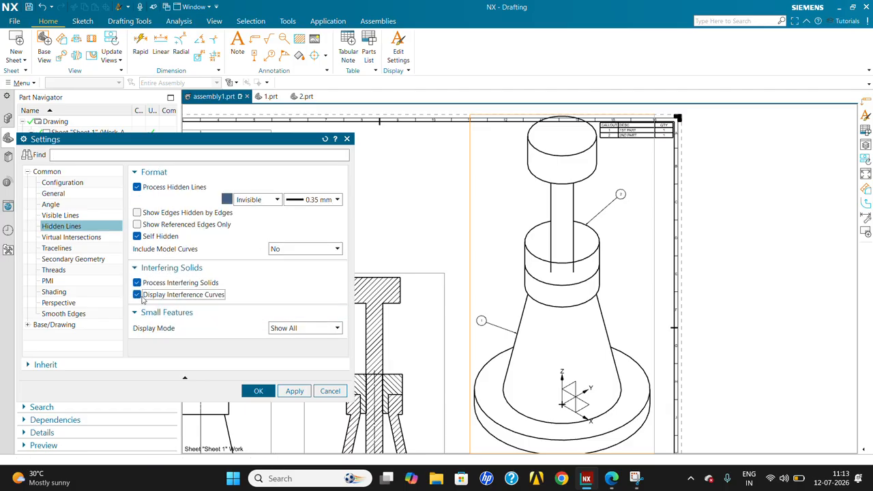
{"action": "left_click", "coordinate": [295, 391]}
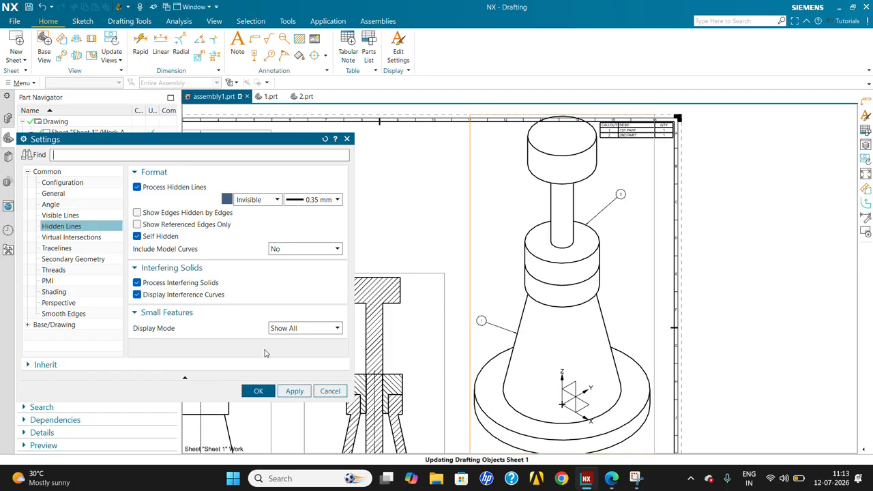
Turn off Process Interfering Solids for the isometric view and apply the change.
{"action": "left_click", "coordinate": [137, 283]}
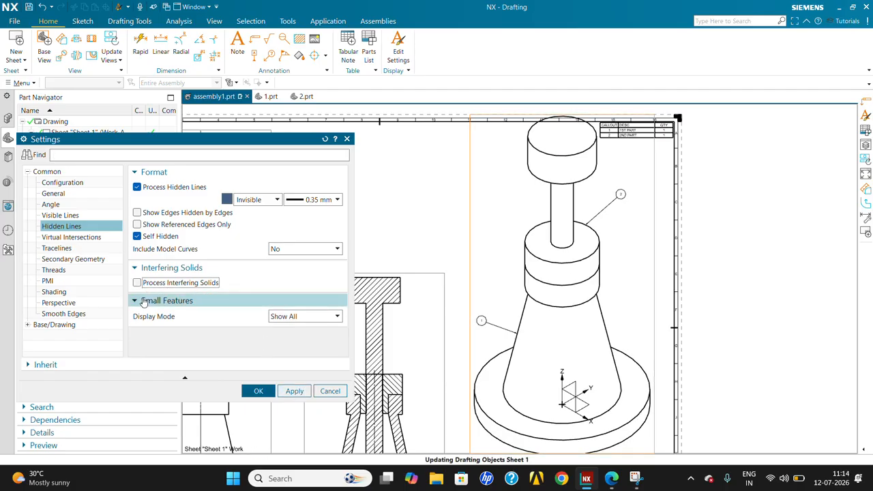
{"action": "left_click", "coordinate": [295, 391]}
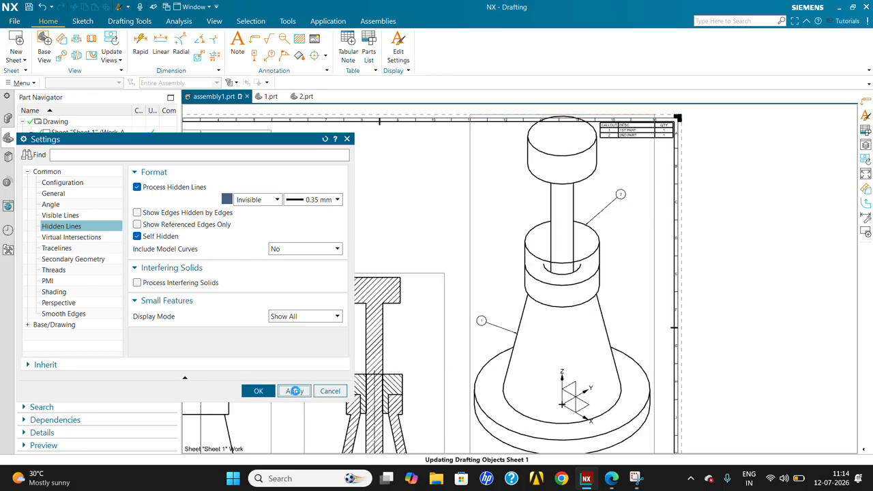
Re-enable Process Interfering Solids with Display Interference Curves for the isometric view and accept the settings.
{"action": "left_click", "coordinate": [137, 283]}
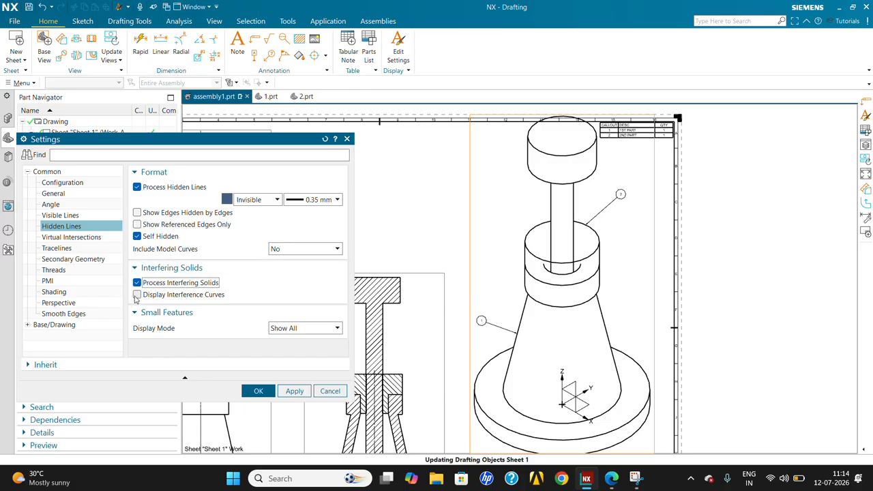
{"action": "left_click", "coordinate": [137, 295]}
{"action": "left_click", "coordinate": [259, 391]}
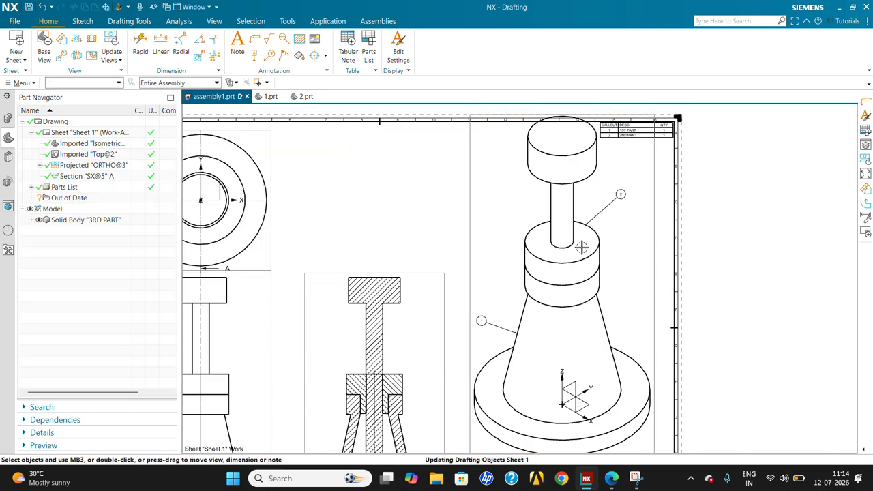
Examine the section and isometric views and the existing parts list on the drawing sheet.
{"action": "scroll", "coordinate": [581, 247], "scroll_direction": "down", "scroll_amount": 4}
{"action": "scroll", "coordinate": [474, 359], "scroll_direction": "up", "scroll_amount": 5}
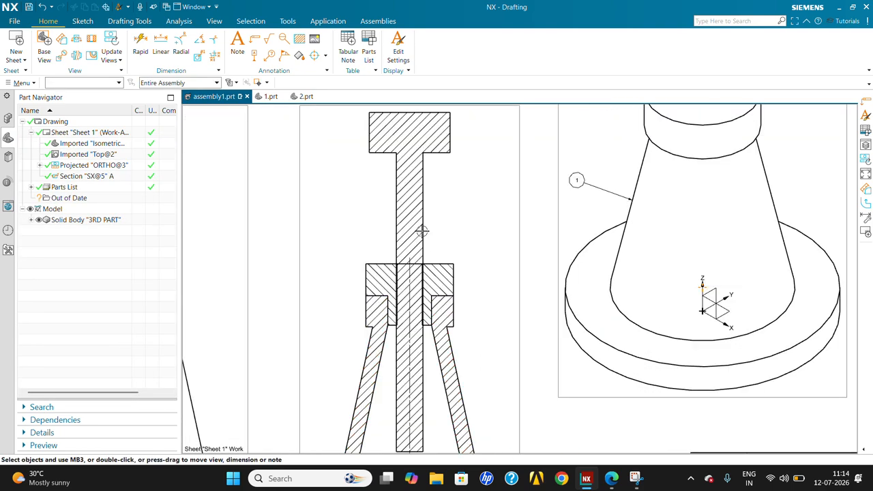
{"action": "scroll", "coordinate": [422, 232], "scroll_direction": "down", "scroll_amount": 4}
{"action": "scroll", "coordinate": [586, 348], "scroll_direction": "up", "scroll_amount": 4}
{"action": "scroll", "coordinate": [536, 361], "scroll_direction": "down", "scroll_amount": 3}
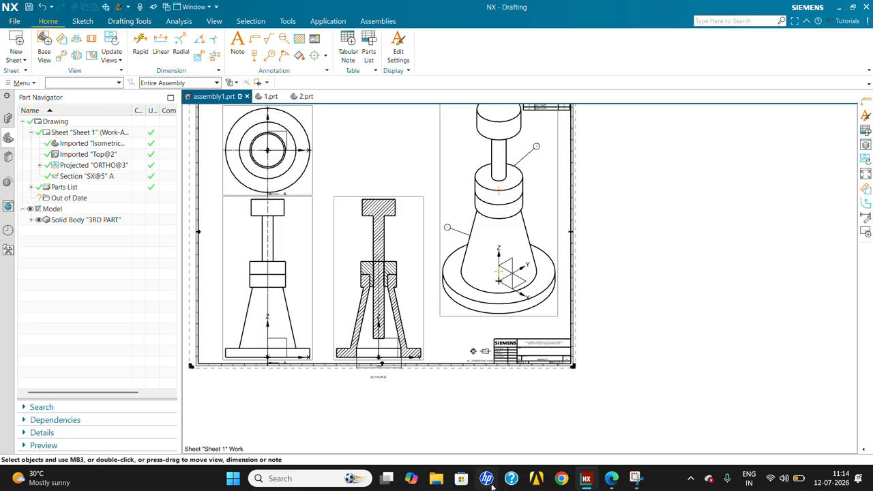
{"action": "scroll", "coordinate": [539, 354], "scroll_direction": "down", "scroll_amount": 1}
{"action": "scroll", "coordinate": [548, 349], "scroll_direction": "up", "scroll_amount": 4}
{"action": "scroll", "coordinate": [549, 349], "scroll_direction": "down", "scroll_amount": 1}
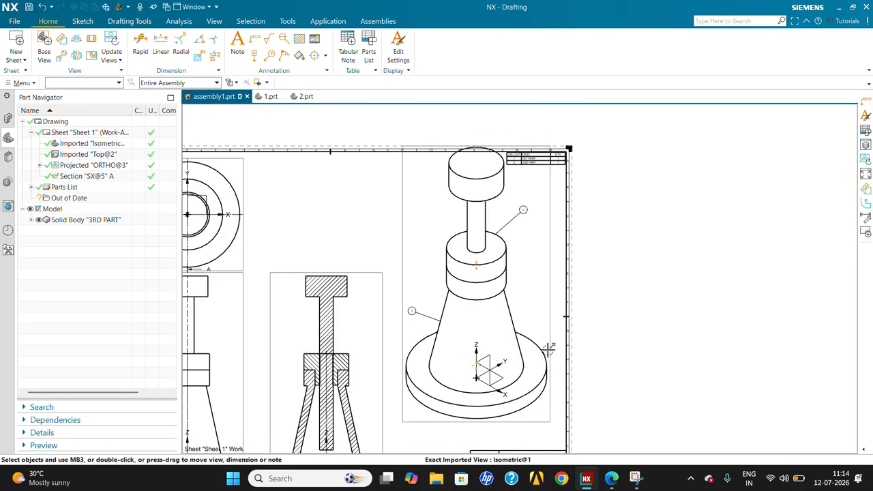
{"action": "scroll", "coordinate": [525, 188], "scroll_direction": "up", "scroll_amount": 4}
{"action": "scroll", "coordinate": [584, 243], "scroll_direction": "down", "scroll_amount": 1}
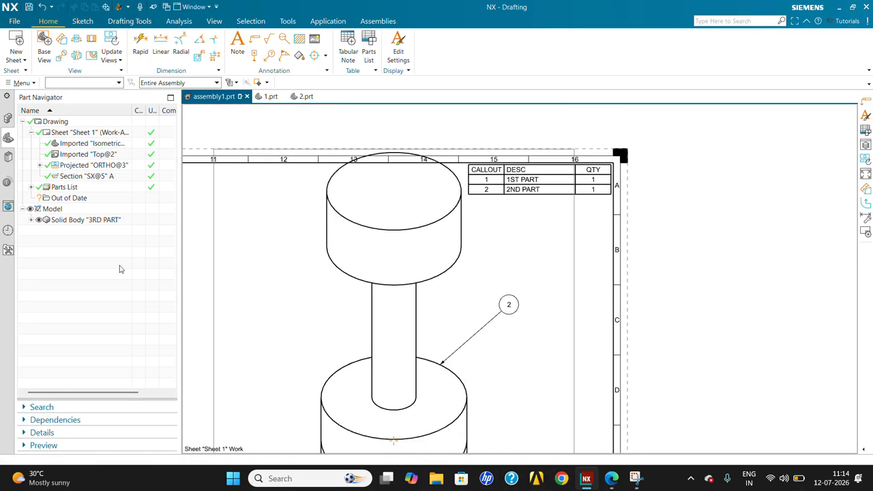
Edit the parts list contents to include the solid body "3RD PART" alongside components 1 and 2.
{"action": "scroll", "coordinate": [553, 170], "scroll_direction": "up", "scroll_amount": 1}
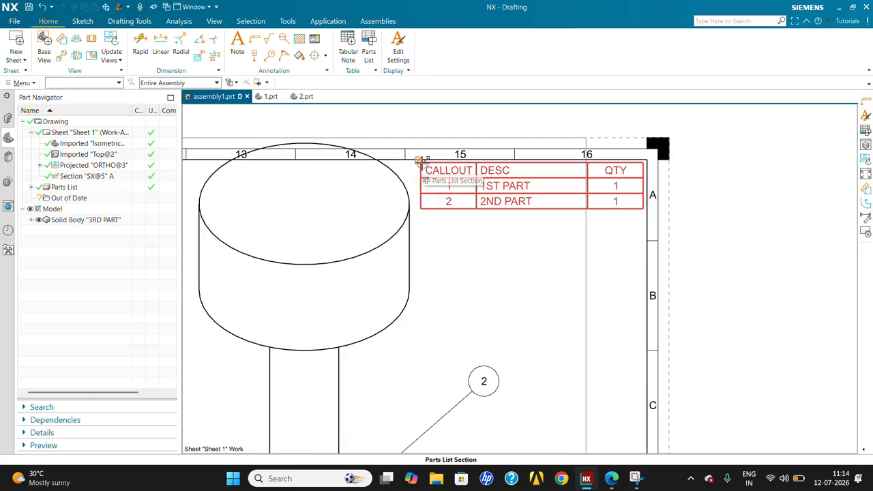
{"action": "right_click", "coordinate": [419, 160]}
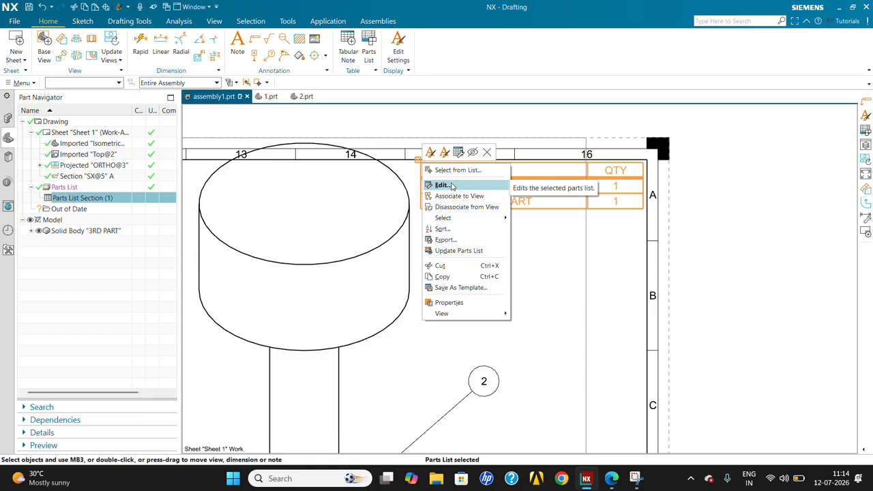
{"action": "left_click", "coordinate": [442, 185]}
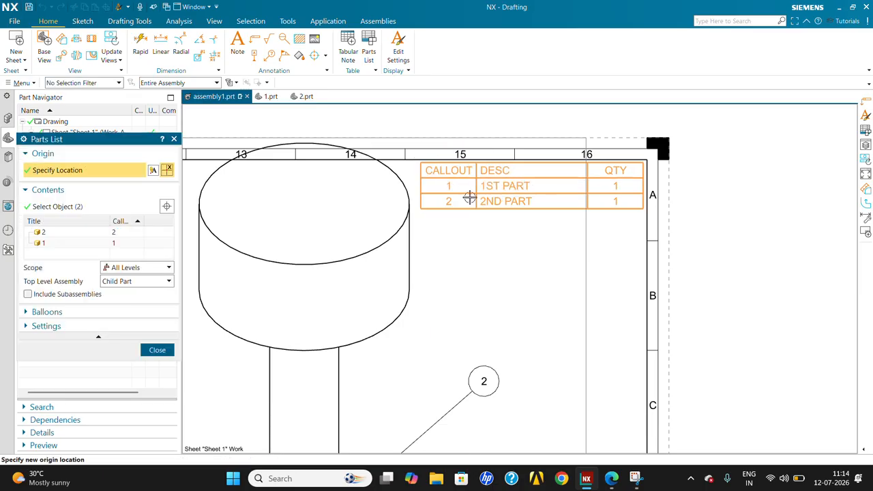
{"action": "scroll", "coordinate": [705, 240], "scroll_direction": "down", "scroll_amount": 2}
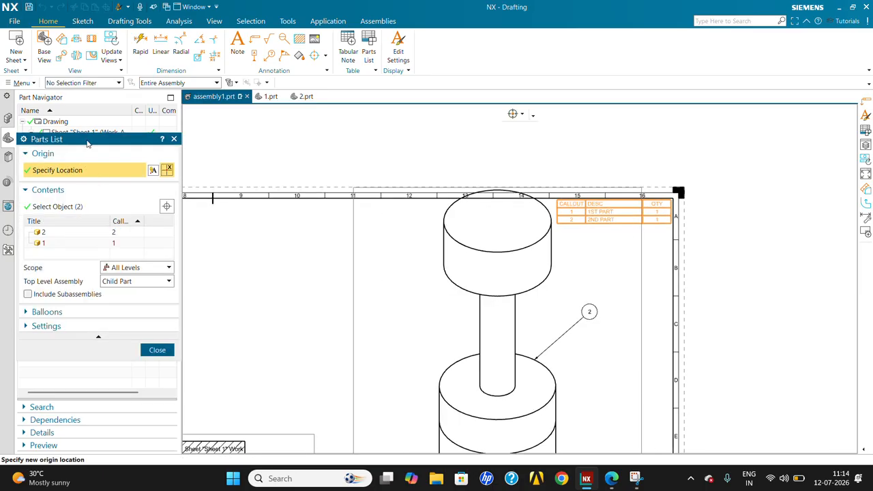
{"action": "mouse_move", "coordinate": [88, 143]}
{"action": "left_mouse_down"}
{"action": "mouse_move", "coordinate": [649, 140]}
{"action": "mouse_move", "coordinate": [837, 193]}
{"action": "mouse_move", "coordinate": [742, 195]}
{"action": "left_mouse_up"}
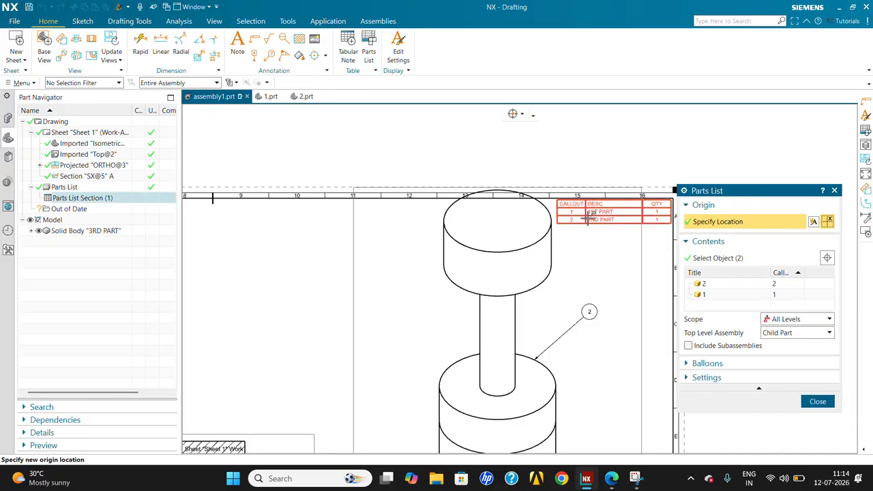
{"action": "left_click", "coordinate": [8, 117]}
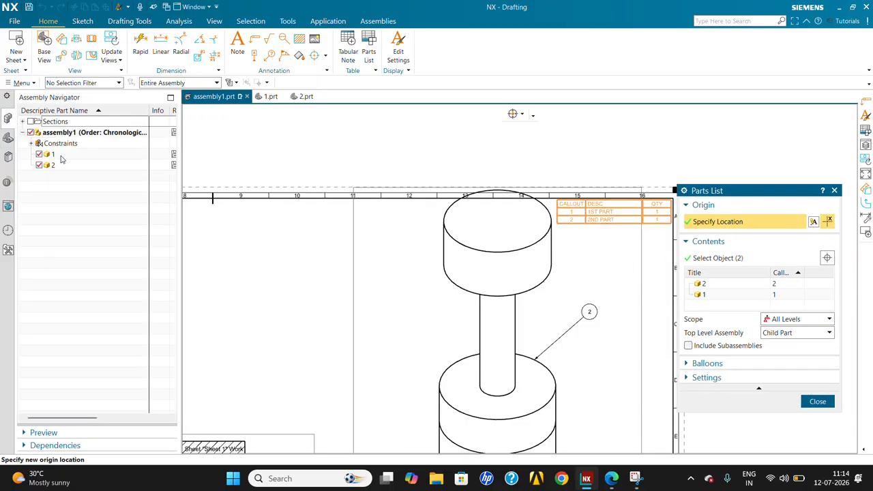
{"action": "left_click", "coordinate": [744, 261]}
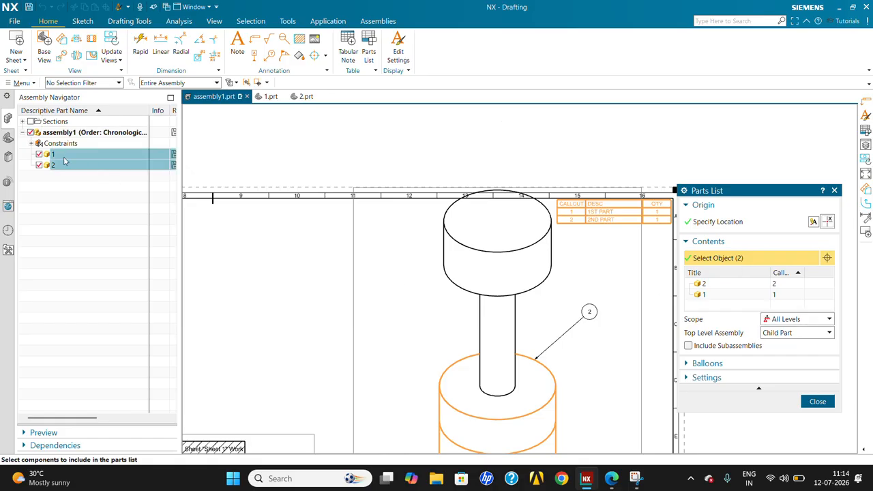
{"action": "left_click", "coordinate": [9, 139]}
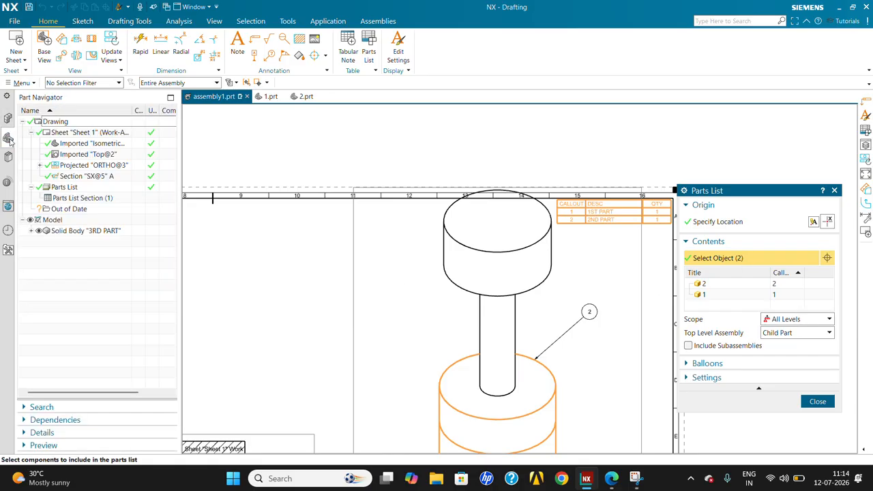
{"action": "left_click", "coordinate": [102, 231]}
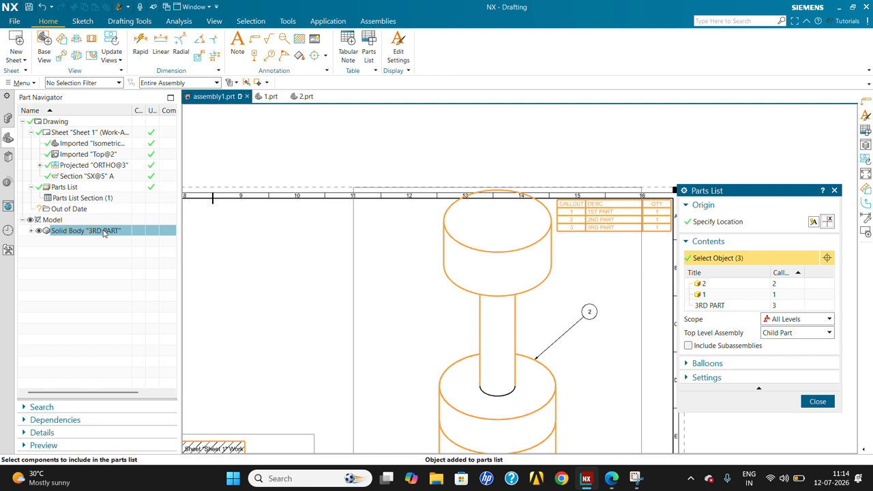
{"action": "left_click_drag", "start_coordinate": [747, 193], "coordinate": [414, 130]}
{"action": "key", "text": "Escape"}
Move the isometric view slightly down on the sheet, clear of the upper border.
{"action": "scroll", "coordinate": [753, 185], "scroll_direction": "up", "scroll_amount": 3}
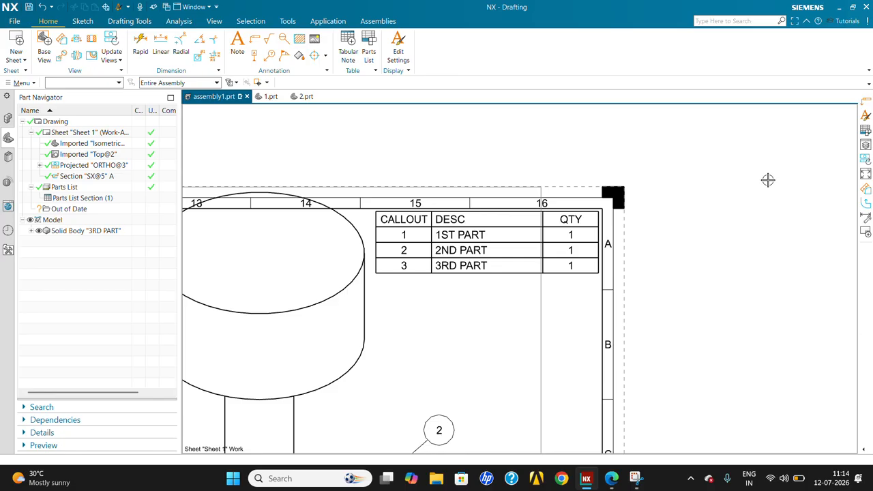
{"action": "scroll", "coordinate": [694, 189], "scroll_direction": "down", "scroll_amount": 1}
{"action": "scroll", "coordinate": [619, 208], "scroll_direction": "up", "scroll_amount": 3}
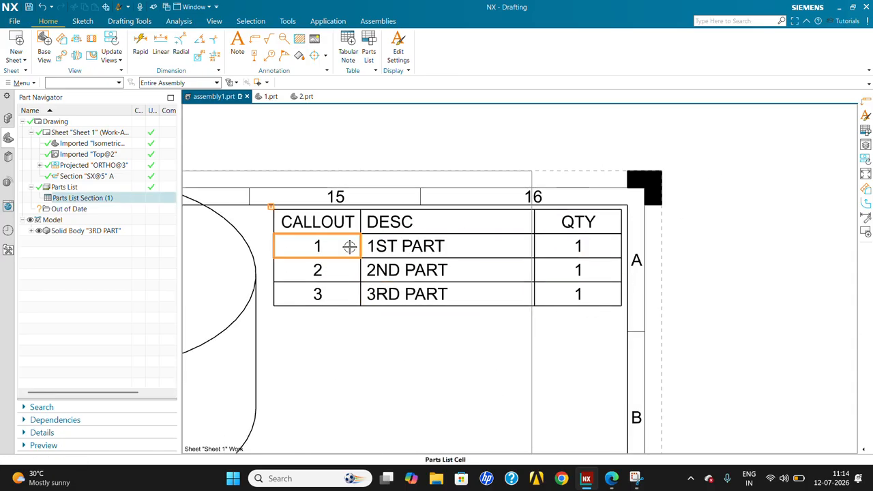
{"action": "scroll", "coordinate": [620, 216], "scroll_direction": "down", "scroll_amount": 3}
{"action": "scroll", "coordinate": [621, 216], "scroll_direction": "down", "scroll_amount": 5}
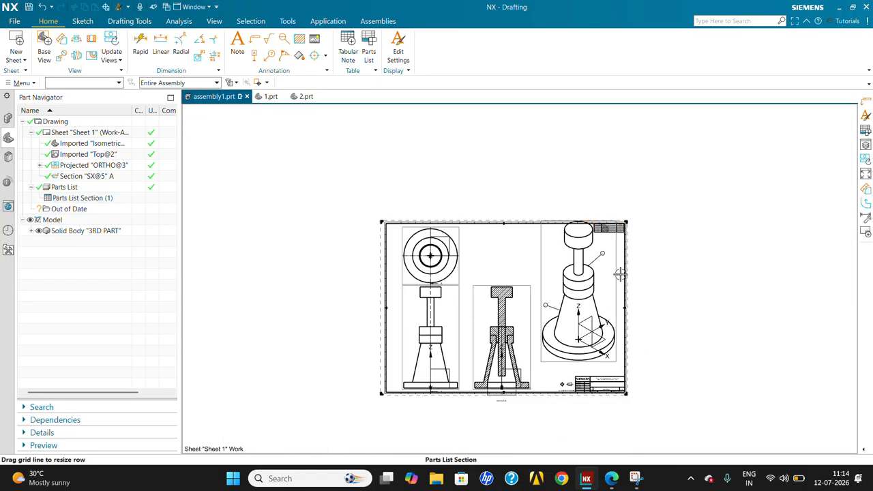
{"action": "left_click_drag", "start_coordinate": [617, 311], "coordinate": [617, 321]}
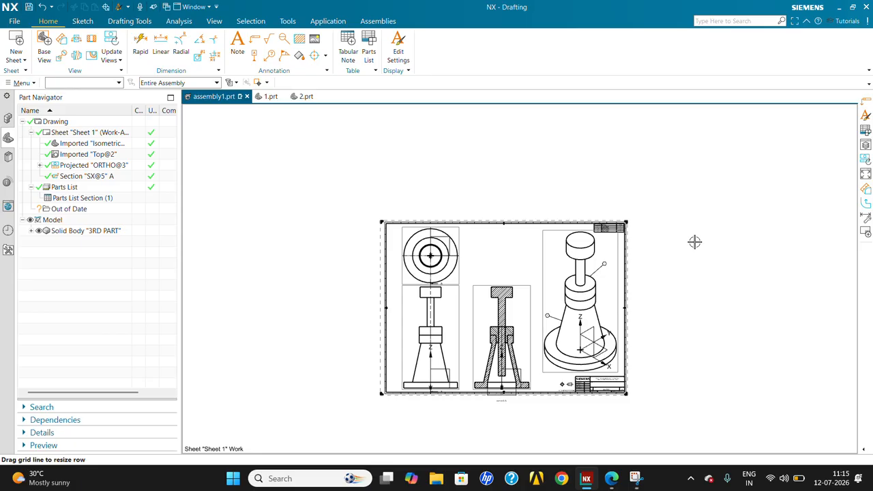
Inspect the parts list rows and the spacing around the repositioned isometric view.
{"action": "scroll", "coordinate": [694, 242], "scroll_direction": "up", "scroll_amount": 8}
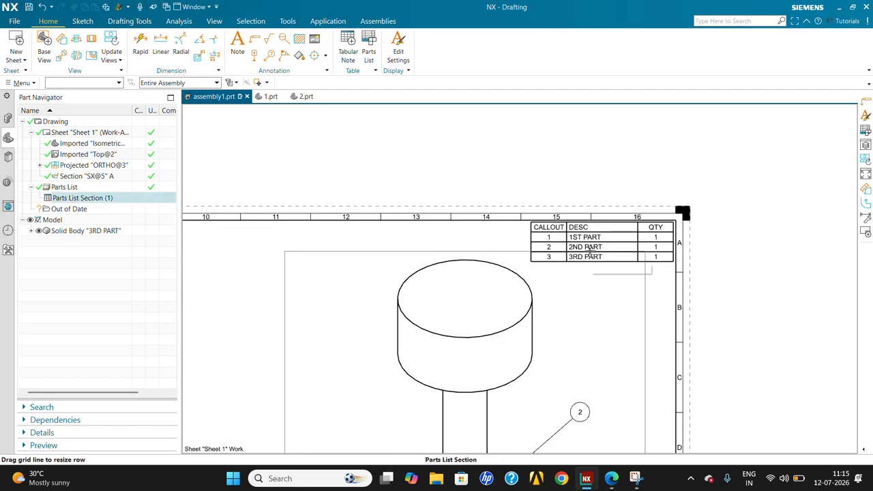
{"action": "scroll", "coordinate": [581, 273], "scroll_direction": "down", "scroll_amount": 6}
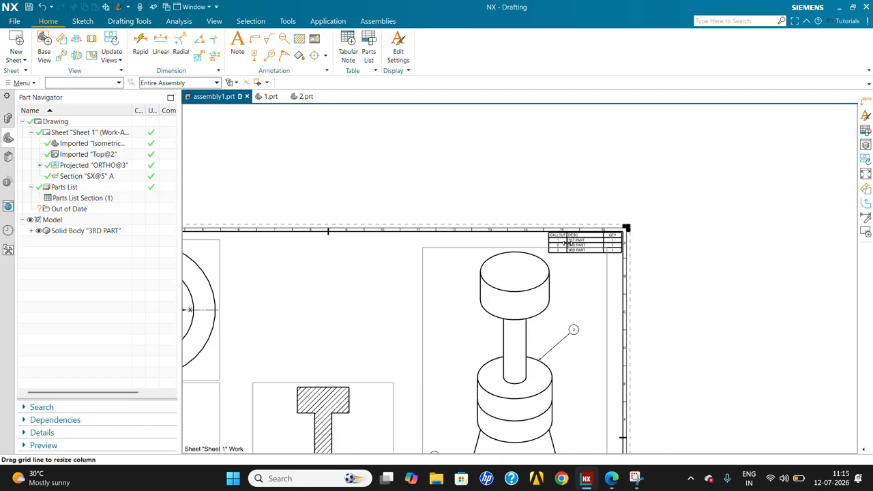
{"action": "scroll", "coordinate": [583, 422], "scroll_direction": "up", "scroll_amount": 6}
{"action": "scroll", "coordinate": [537, 426], "scroll_direction": "up", "scroll_amount": 3}
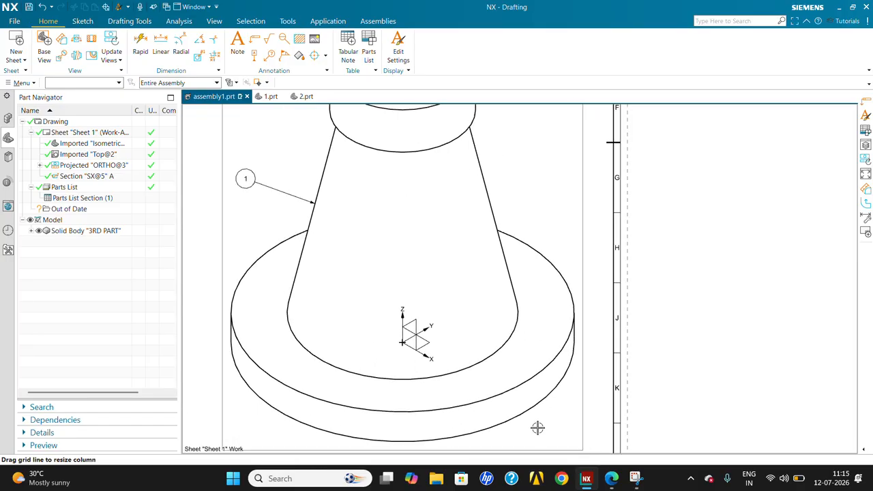
{"action": "scroll", "coordinate": [538, 425], "scroll_direction": "down", "scroll_amount": 3}
{"action": "scroll", "coordinate": [535, 333], "scroll_direction": "down", "scroll_amount": 4}
{"action": "scroll", "coordinate": [518, 198], "scroll_direction": "up", "scroll_amount": 5}
{"action": "scroll", "coordinate": [511, 293], "scroll_direction": "up", "scroll_amount": 3}
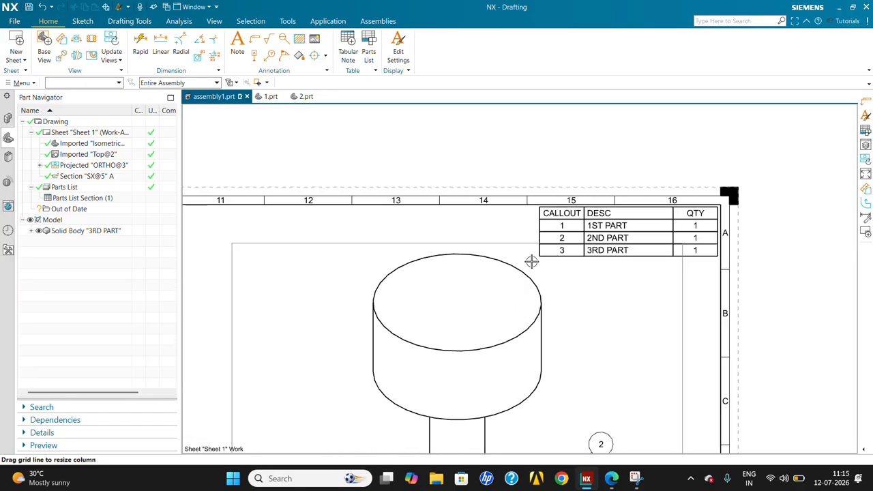
Add a circle balloon with blank text and a leader ending on the left edge of the pin's head in the isometric view.
{"action": "left_click", "coordinate": [269, 57]}
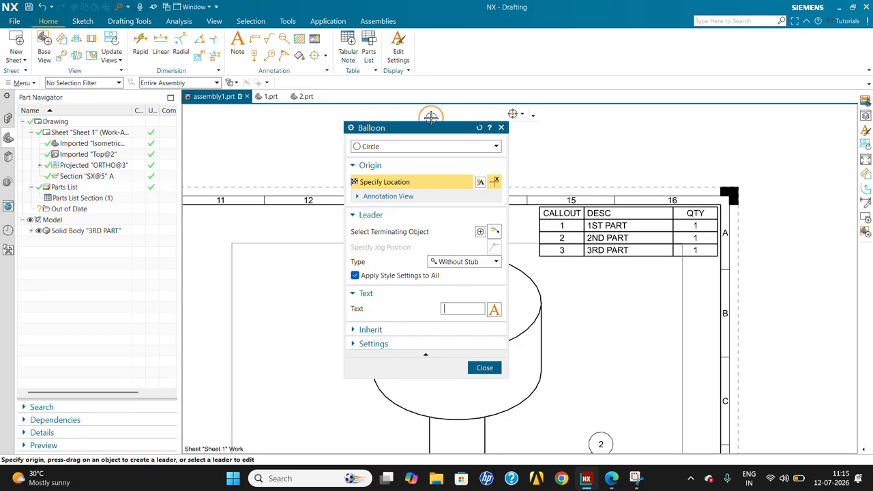
{"action": "left_click_drag", "start_coordinate": [431, 128], "coordinate": [190, 140]}
{"action": "scroll", "coordinate": [344, 269], "scroll_direction": "down", "scroll_amount": 2}
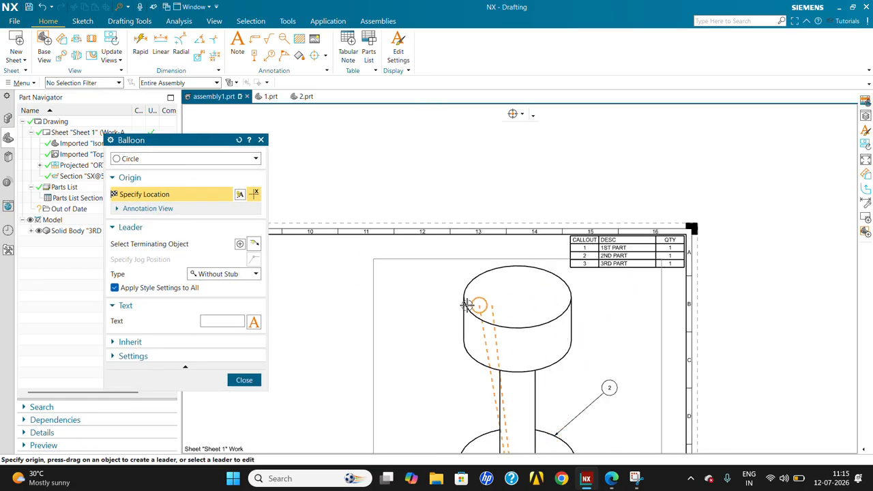
{"action": "left_click", "coordinate": [202, 246]}
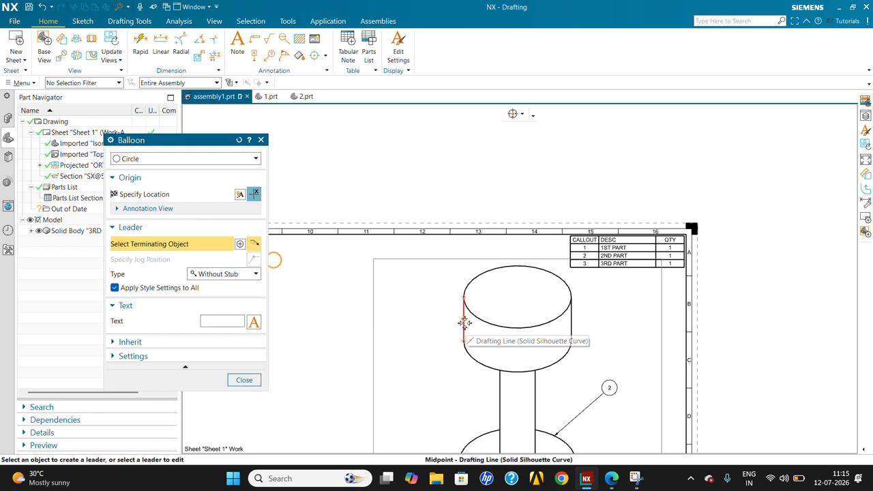
{"action": "left_click", "coordinate": [463, 319]}
{"action": "scroll", "coordinate": [423, 307], "scroll_direction": "up", "scroll_amount": 3}
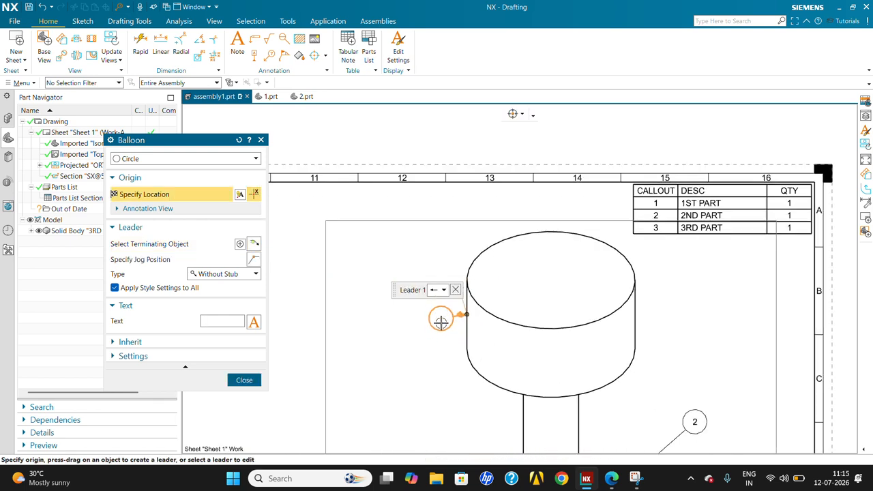
{"action": "left_click", "coordinate": [384, 245]}
{"action": "left_click", "coordinate": [244, 380]}
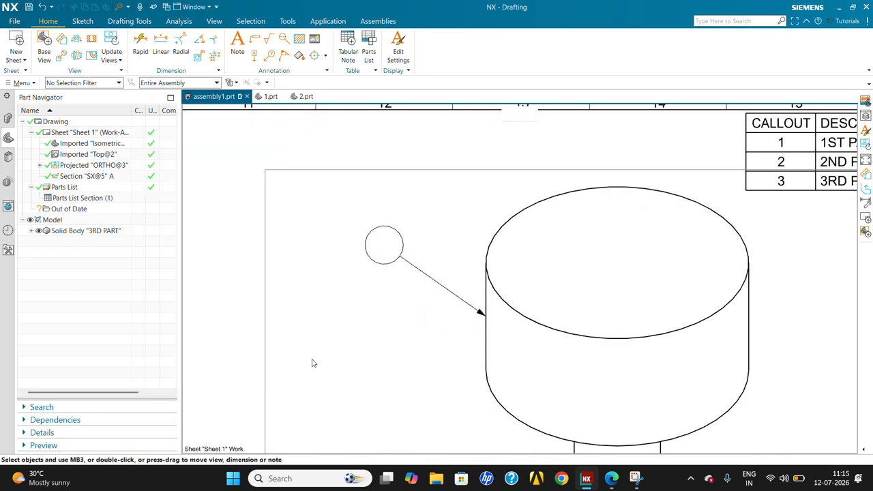
Update the parts list so the pin's blank balloon gets its callout number.
{"action": "scroll", "coordinate": [470, 245], "scroll_direction": "down", "scroll_amount": 5}
{"action": "scroll", "coordinate": [519, 342], "scroll_direction": "down", "scroll_amount": 3}
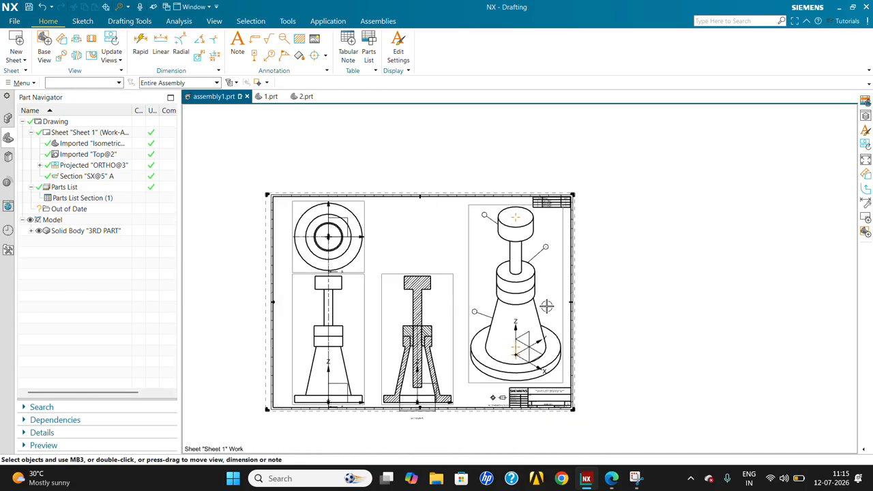
{"action": "scroll", "coordinate": [575, 219], "scroll_direction": "up", "scroll_amount": 3}
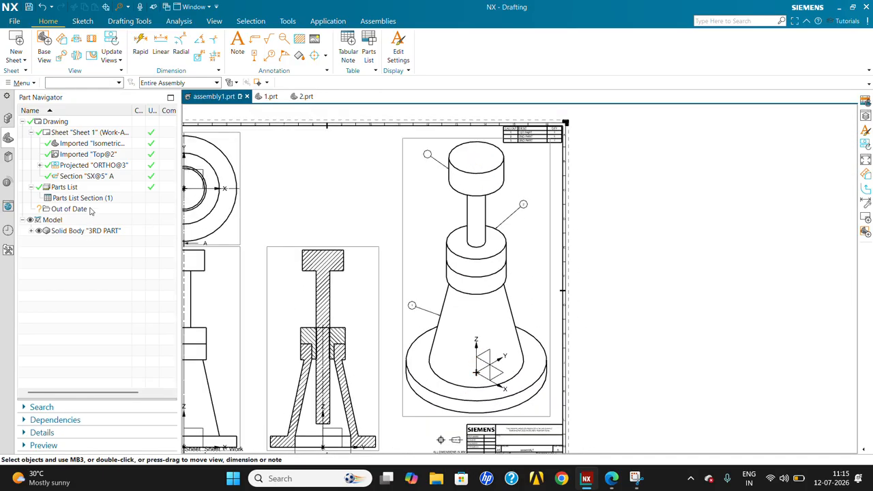
{"action": "right_click", "coordinate": [75, 188]}
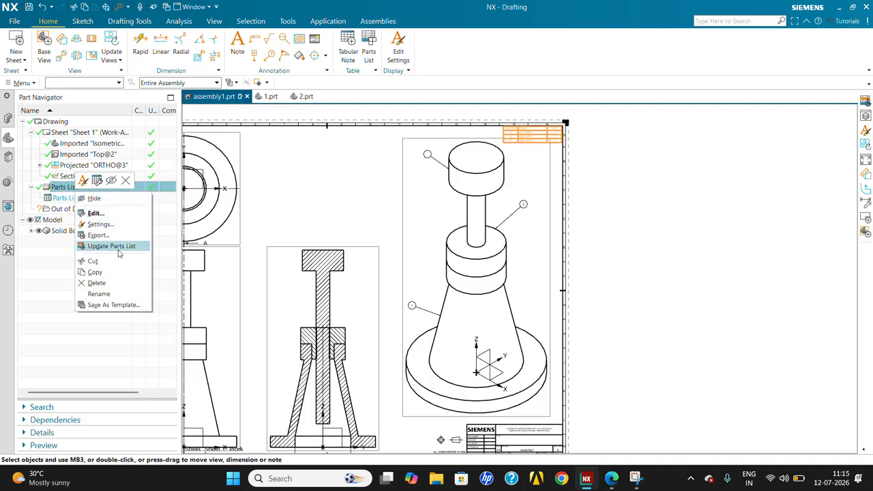
{"action": "left_click", "coordinate": [118, 244]}
{"action": "scroll", "coordinate": [440, 140], "scroll_direction": "up", "scroll_amount": 5}
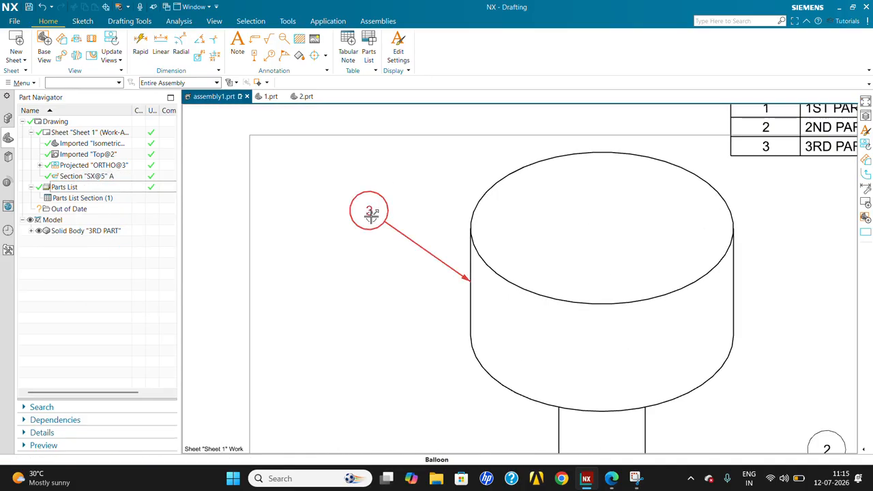
Review the whole sheet, comparing the isometric view's balloons with the parts list.
{"action": "scroll", "coordinate": [432, 162], "scroll_direction": "down", "scroll_amount": 5}
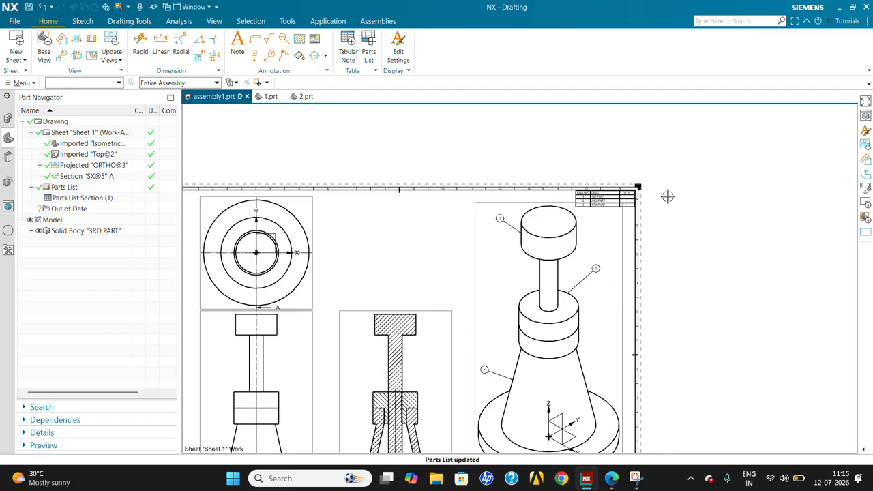
{"action": "scroll", "coordinate": [656, 201], "scroll_direction": "up", "scroll_amount": 2}
{"action": "scroll", "coordinate": [592, 201], "scroll_direction": "down", "scroll_amount": 4}
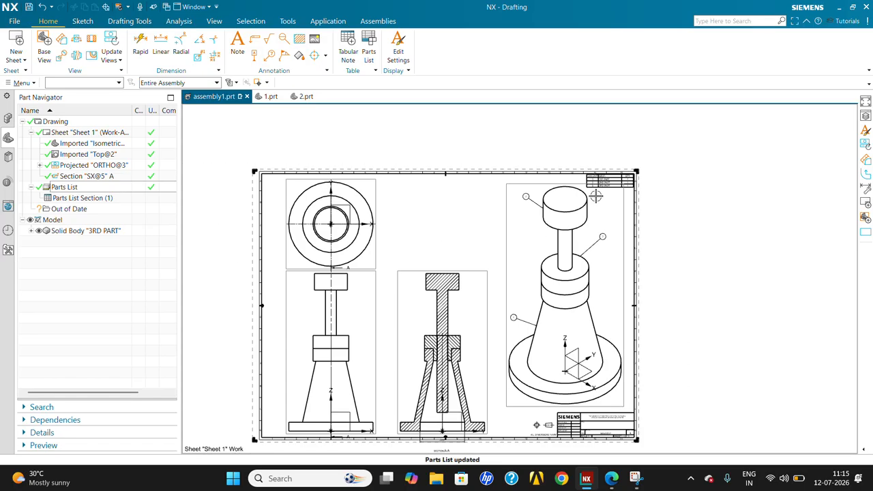
{"action": "scroll", "coordinate": [595, 196], "scroll_direction": "up", "scroll_amount": 1}
{"action": "scroll", "coordinate": [610, 194], "scroll_direction": "down", "scroll_amount": 3}
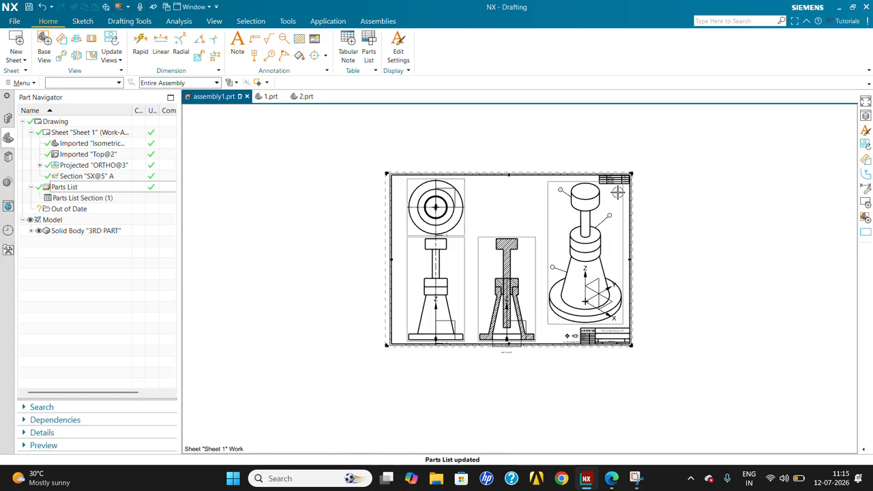
{"action": "scroll", "coordinate": [614, 194], "scroll_direction": "up", "scroll_amount": 2}
{"action": "scroll", "coordinate": [601, 194], "scroll_direction": "down", "scroll_amount": 3}
{"action": "scroll", "coordinate": [560, 205], "scroll_direction": "up", "scroll_amount": 1}
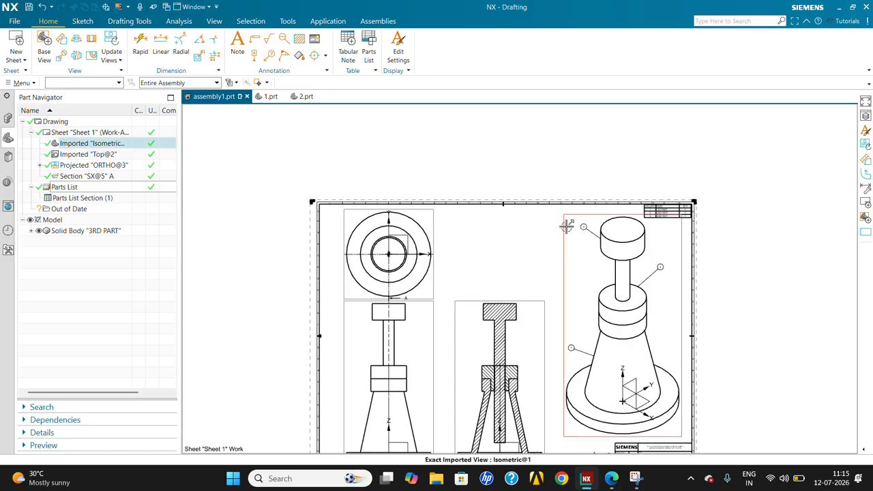
{"action": "scroll", "coordinate": [675, 221], "scroll_direction": "up", "scroll_amount": 3}
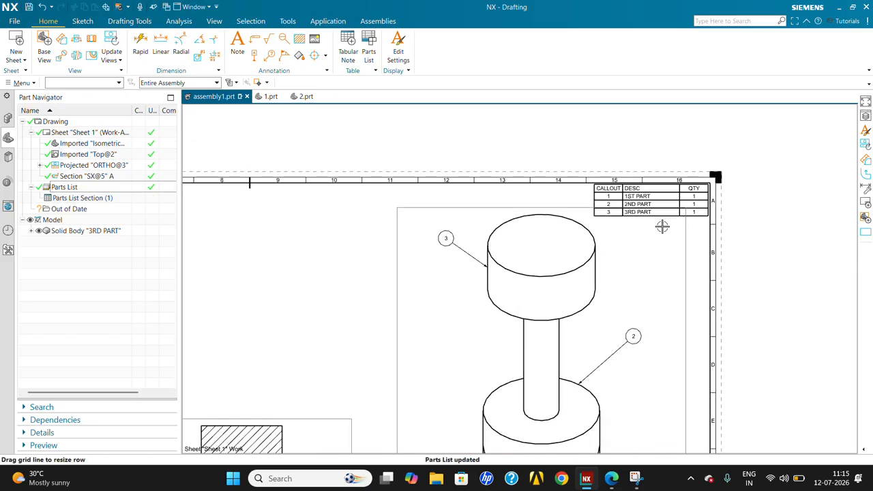
Try to hide the datum axes in the top view by making layer 3 invisible in that view.
{"action": "scroll", "coordinate": [600, 222], "scroll_direction": "down", "scroll_amount": 1}
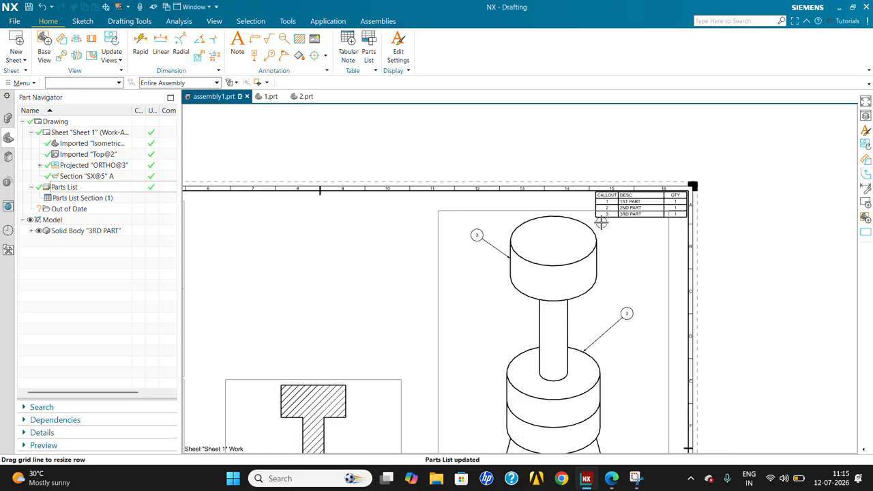
{"action": "scroll", "coordinate": [601, 222], "scroll_direction": "down", "scroll_amount": 3}
{"action": "scroll", "coordinate": [602, 291], "scroll_direction": "up", "scroll_amount": 1}
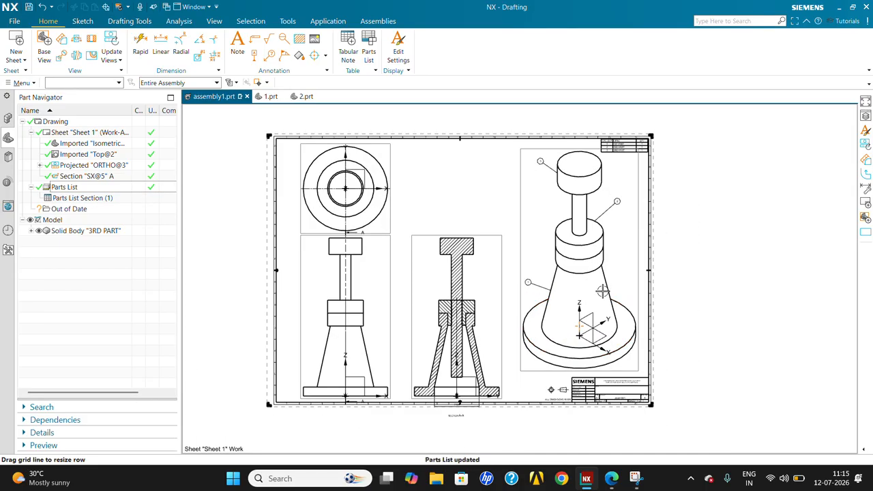
{"action": "left_click", "coordinate": [21, 83]}
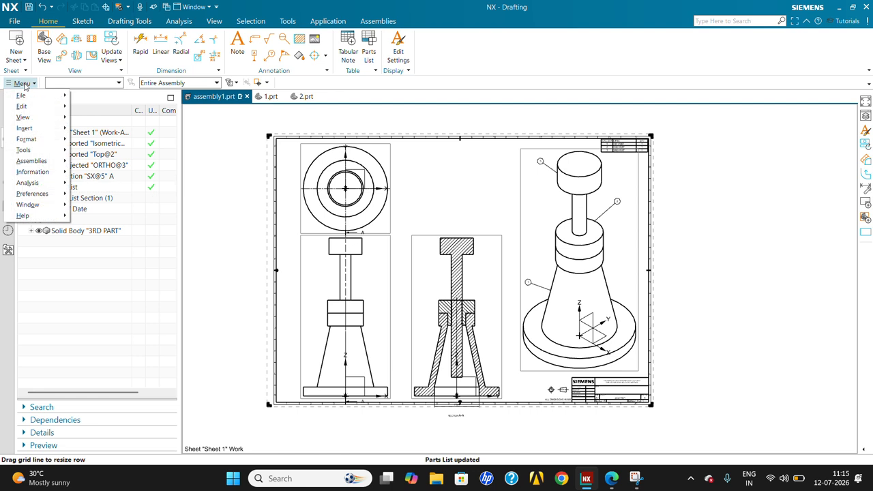
{"action": "mouse_move", "coordinate": [33, 138]}
{"action": "left_click", "coordinate": [99, 150]}
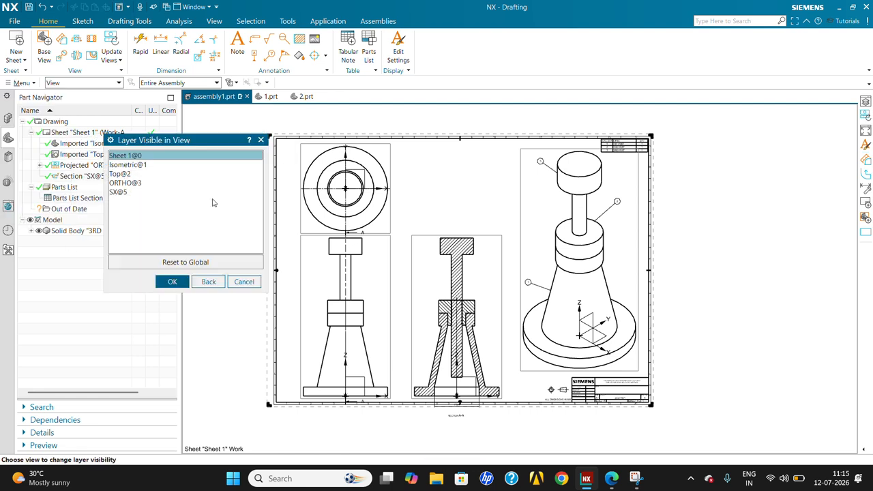
{"action": "left_click", "coordinate": [368, 217]}
{"action": "left_click", "coordinate": [126, 298]}
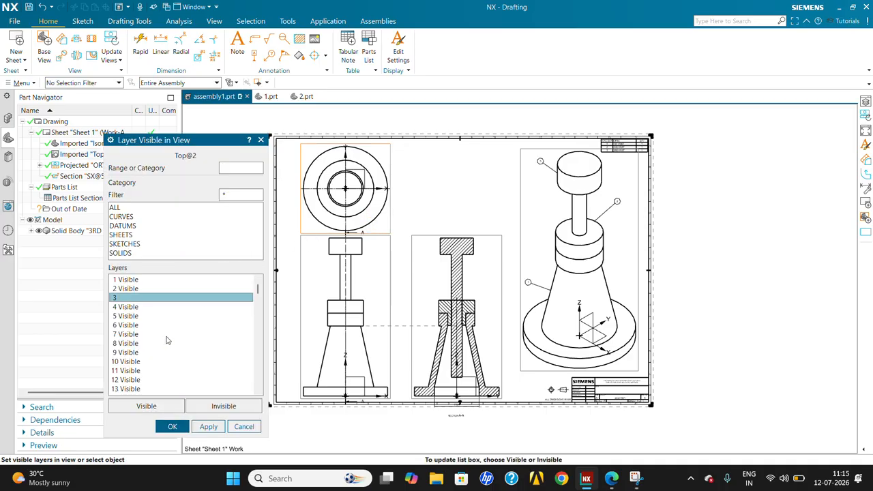
{"action": "left_click", "coordinate": [223, 406]}
{"action": "left_click", "coordinate": [208, 426]}
{"action": "left_click", "coordinate": [243, 427]}
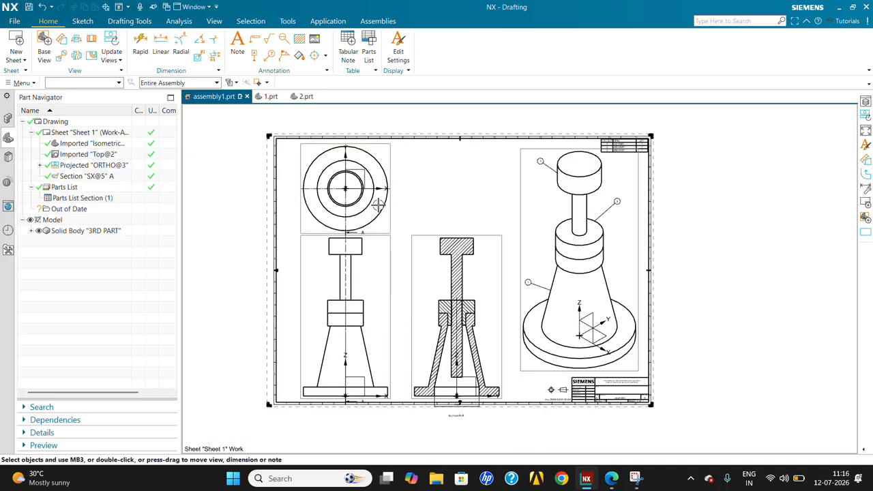
List the model features in timestamp order and select the datum coordinate system.
{"action": "scroll", "coordinate": [619, 330], "scroll_direction": "up", "scroll_amount": 3}
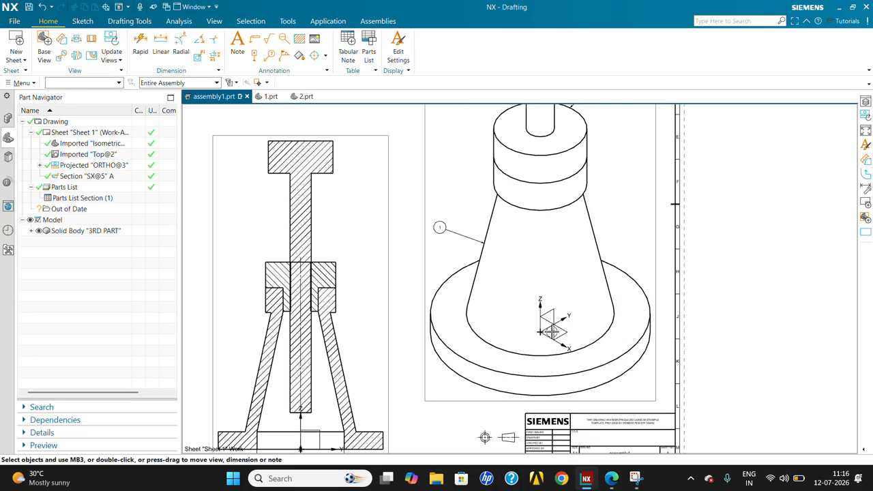
{"action": "scroll", "coordinate": [551, 329], "scroll_direction": "down", "scroll_amount": 3}
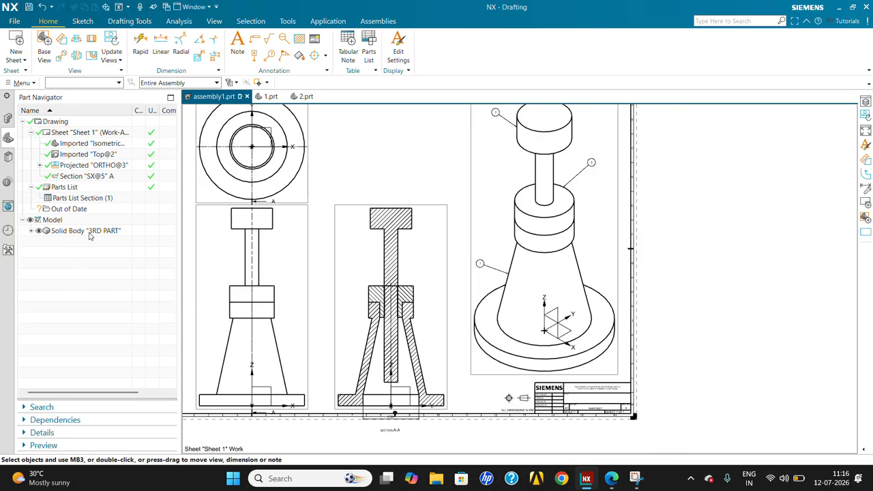
{"action": "left_click", "coordinate": [90, 234]}
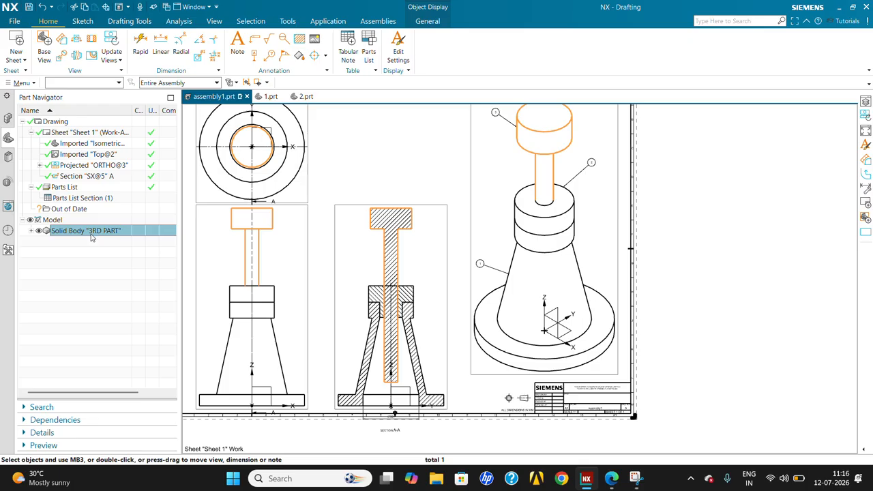
{"action": "right_click", "coordinate": [91, 236]}
{"action": "left_click", "coordinate": [127, 311]}
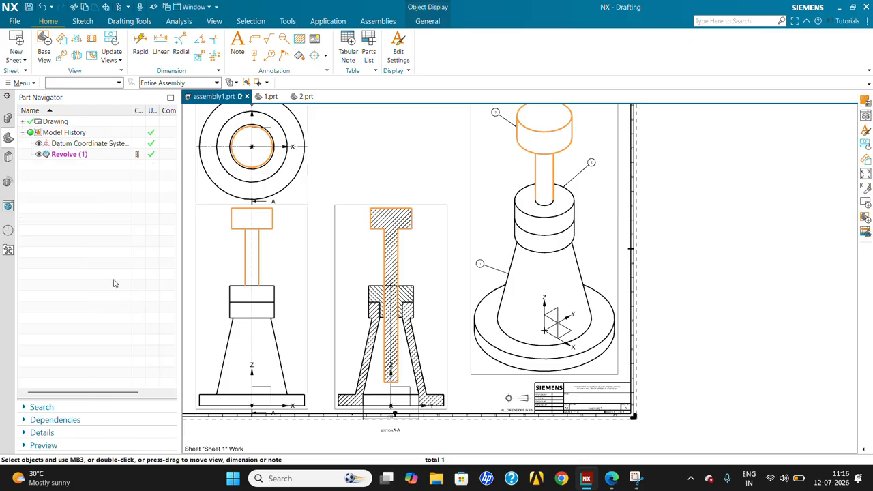
{"action": "left_click", "coordinate": [96, 143]}
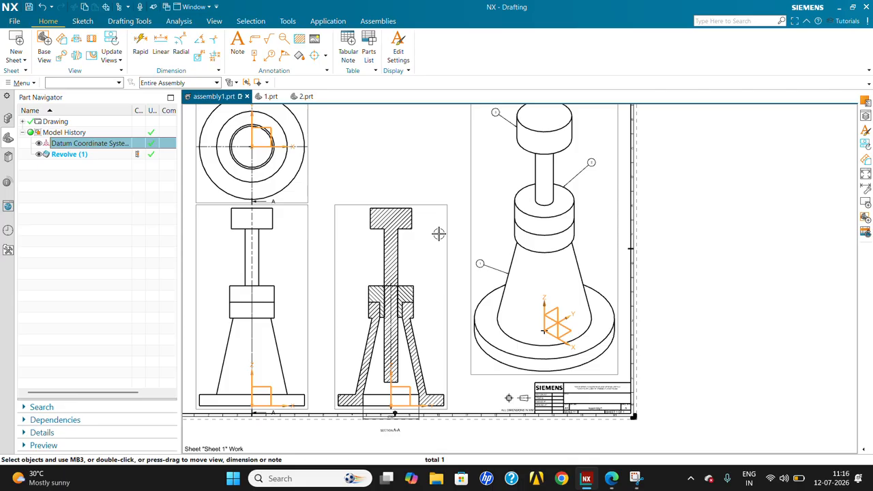
Switch to Modeling, move the datum coordinate system to layer 3, and return to the drawing sheet.
{"action": "key", "text": "ctrl+m"}
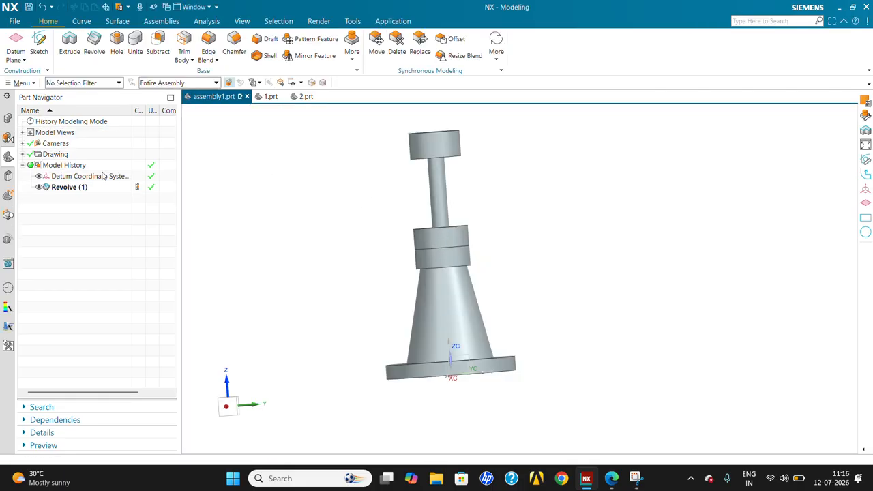
{"action": "left_click", "coordinate": [102, 176]}
{"action": "key", "text": "ctrl+j"}
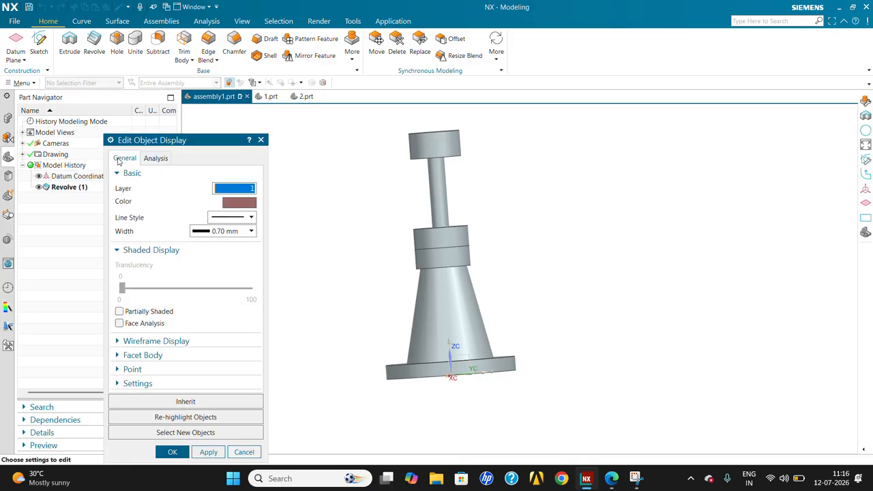
{"action": "type", "text": "3"}
{"action": "key", "text": "Return"}
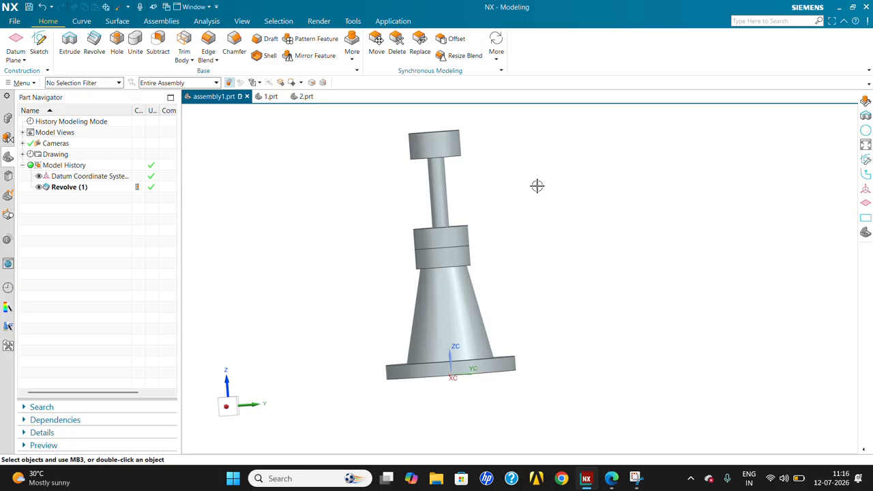
{"action": "key", "text": "ctrl+shift+d"}
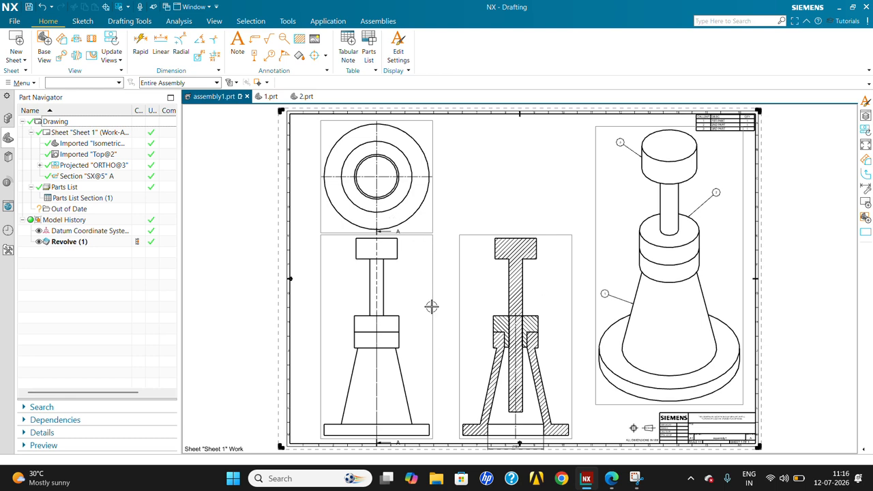
Inspect the views on the sheet, especially the section view's base dimension against the border and the isometric view's balloons.
{"action": "scroll", "coordinate": [431, 306], "scroll_direction": "down", "scroll_amount": 1}
{"action": "scroll", "coordinate": [435, 277], "scroll_direction": "up", "scroll_amount": 1}
{"action": "scroll", "coordinate": [442, 277], "scroll_direction": "down", "scroll_amount": 1}
{"action": "scroll", "coordinate": [512, 384], "scroll_direction": "up", "scroll_amount": 1}
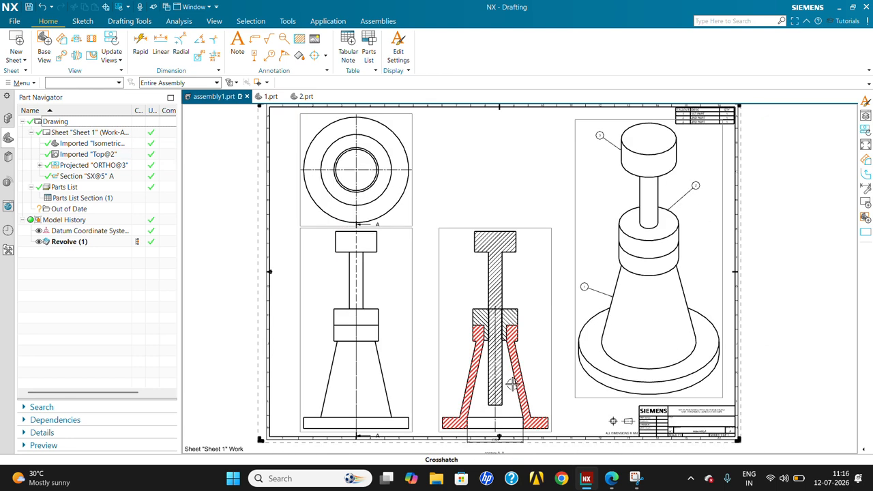
{"action": "scroll", "coordinate": [512, 384], "scroll_direction": "up", "scroll_amount": 5}
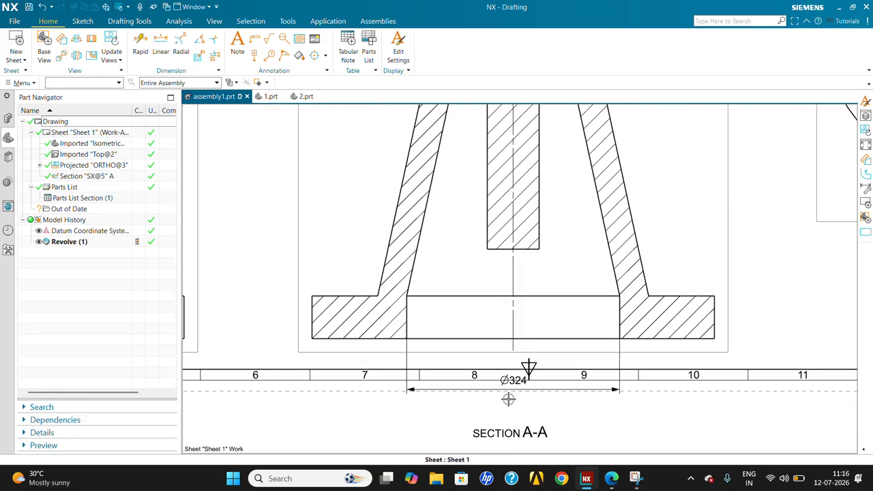
{"action": "scroll", "coordinate": [508, 351], "scroll_direction": "down", "scroll_amount": 4}
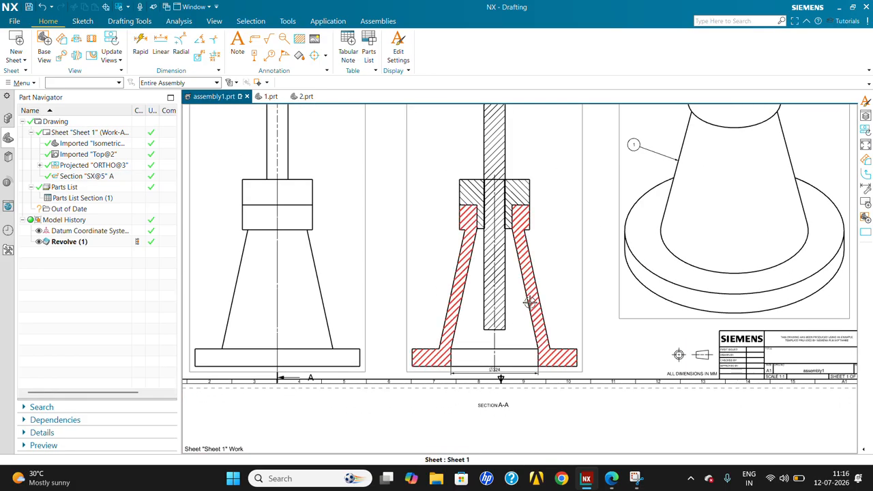
{"action": "scroll", "coordinate": [530, 302], "scroll_direction": "down", "scroll_amount": 2}
{"action": "scroll", "coordinate": [548, 241], "scroll_direction": "up", "scroll_amount": 1}
{"action": "scroll", "coordinate": [550, 253], "scroll_direction": "down", "scroll_amount": 1}
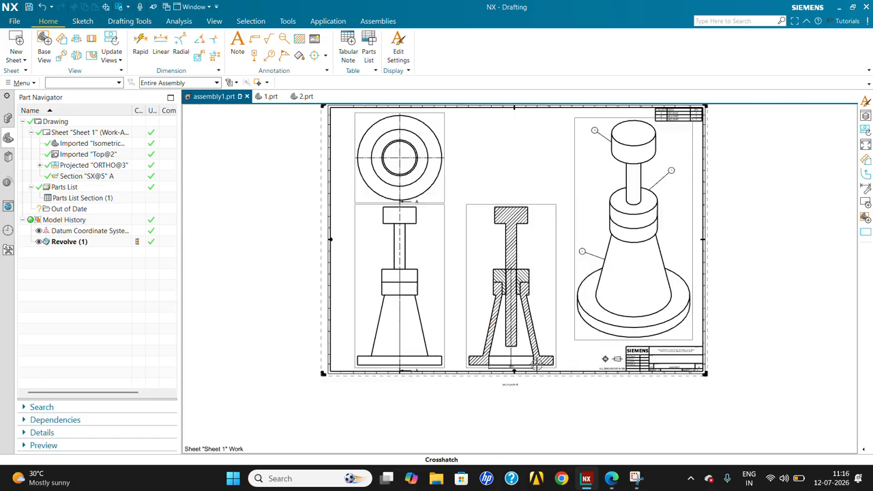
{"action": "scroll", "coordinate": [536, 364], "scroll_direction": "up", "scroll_amount": 2}
{"action": "scroll", "coordinate": [406, 302], "scroll_direction": "up", "scroll_amount": 1}
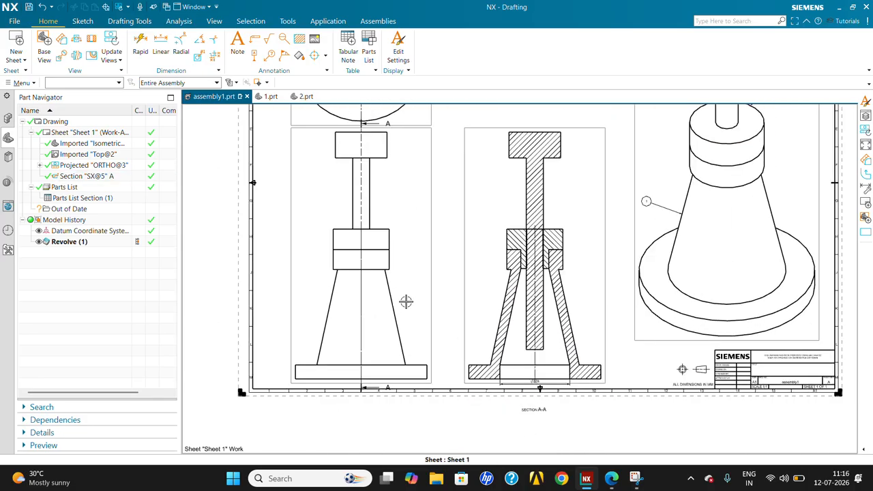
{"action": "scroll", "coordinate": [604, 246], "scroll_direction": "up", "scroll_amount": 2}
{"action": "scroll", "coordinate": [520, 376], "scroll_direction": "down", "scroll_amount": 3}
{"action": "scroll", "coordinate": [571, 289], "scroll_direction": "up", "scroll_amount": 2}
{"action": "scroll", "coordinate": [565, 228], "scroll_direction": "up", "scroll_amount": 2}
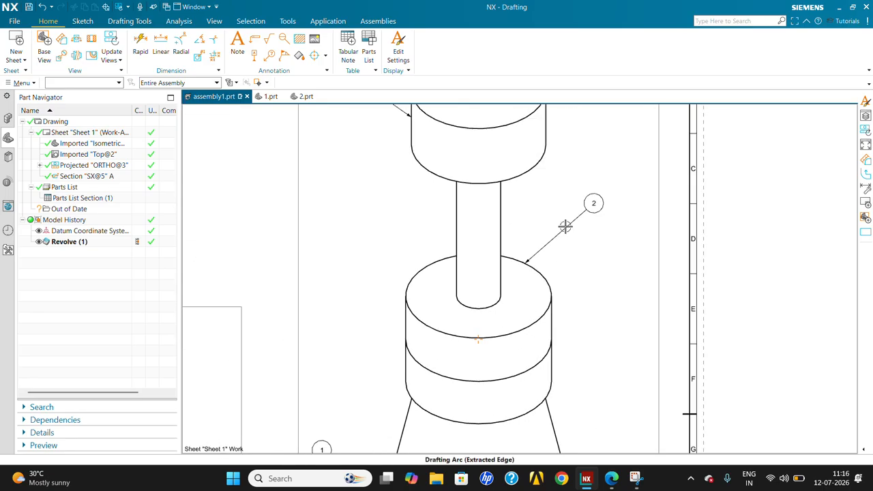
{"action": "scroll", "coordinate": [566, 227], "scroll_direction": "down", "scroll_amount": 3}
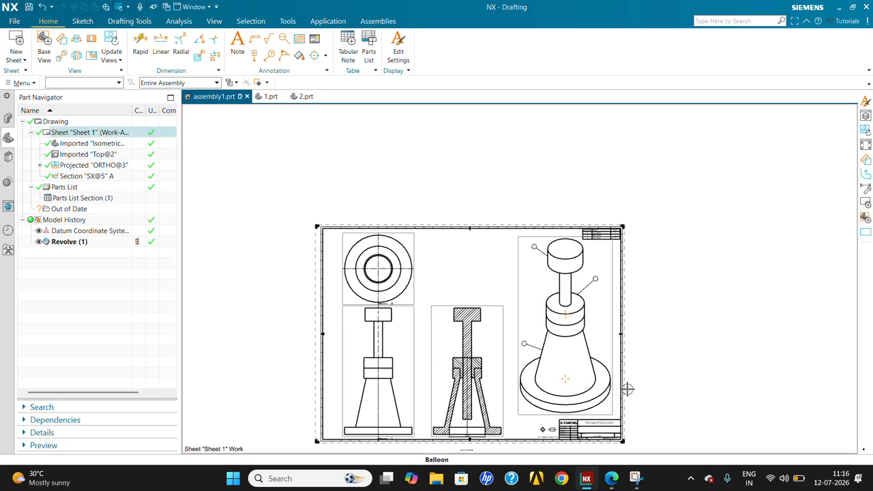
{"action": "double_click", "coordinate": [611, 335]}
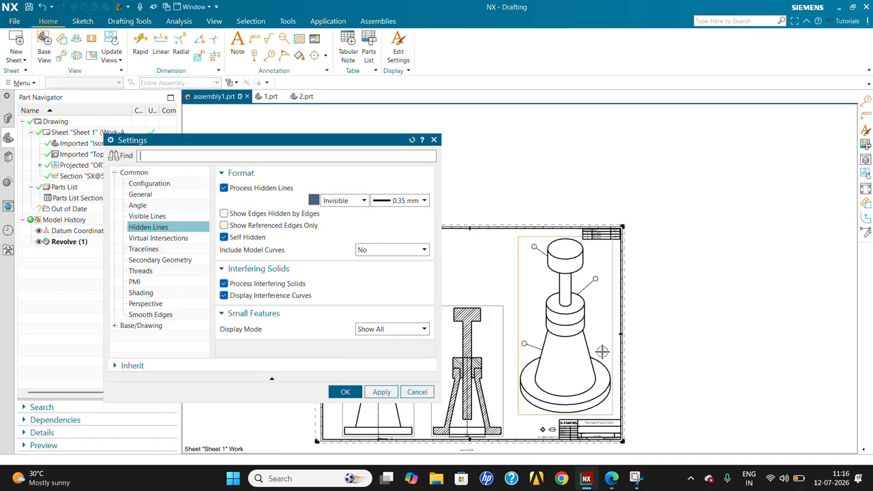
{"action": "key", "text": "Escape"}
{"action": "scroll", "coordinate": [600, 290], "scroll_direction": "down", "scroll_amount": 1}
{"action": "scroll", "coordinate": [598, 289], "scroll_direction": "up", "scroll_amount": 2}
{"action": "scroll", "coordinate": [570, 259], "scroll_direction": "down", "scroll_amount": 1}
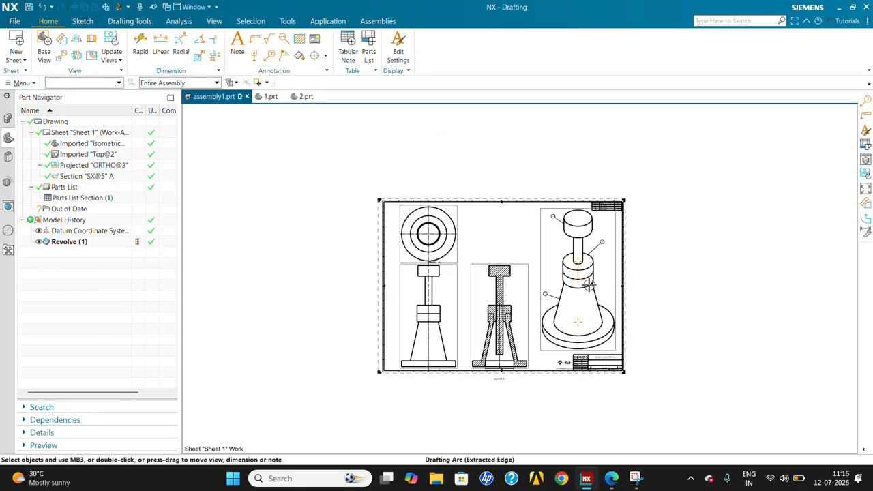
{"action": "scroll", "coordinate": [563, 265], "scroll_direction": "up", "scroll_amount": 2}
{"action": "scroll", "coordinate": [565, 269], "scroll_direction": "down", "scroll_amount": 1}
{"action": "scroll", "coordinate": [563, 280], "scroll_direction": "up", "scroll_amount": 2}
{"action": "scroll", "coordinate": [563, 279], "scroll_direction": "down", "scroll_amount": 2}
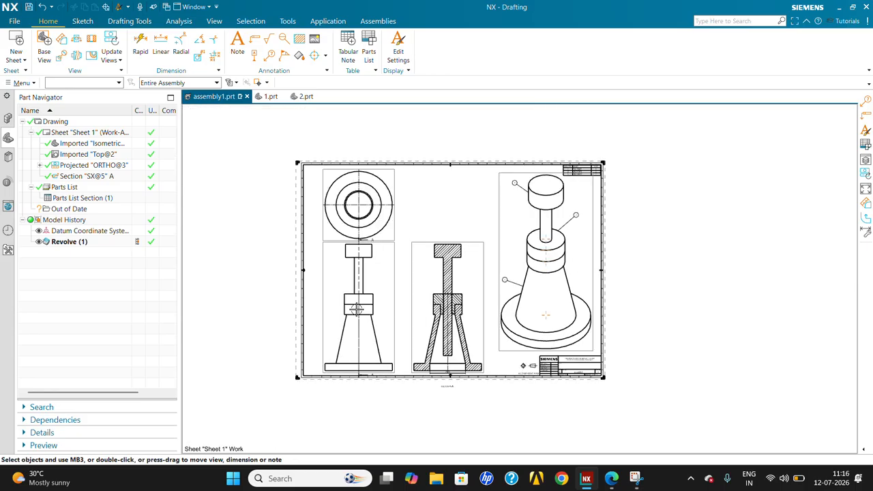
{"action": "scroll", "coordinate": [356, 310], "scroll_direction": "up", "scroll_amount": 2}
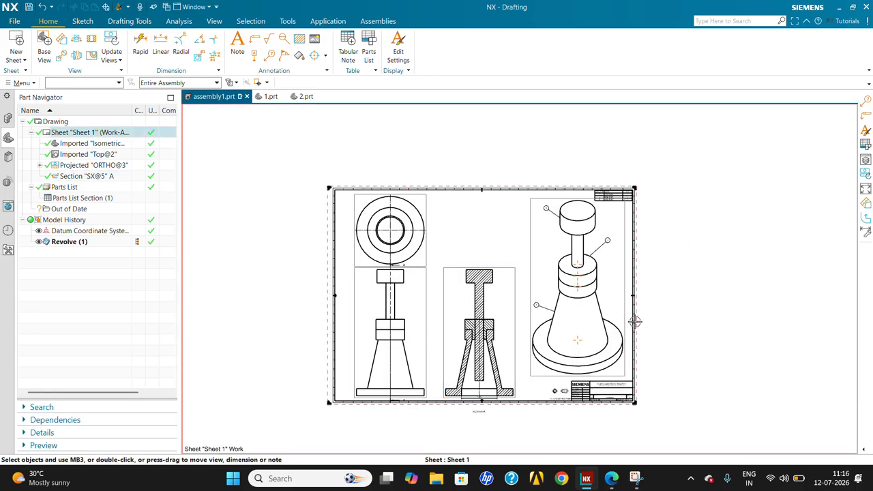
Set the isometric view's scale ratio to 0.3:1.
{"action": "double_click", "coordinate": [623, 292]}
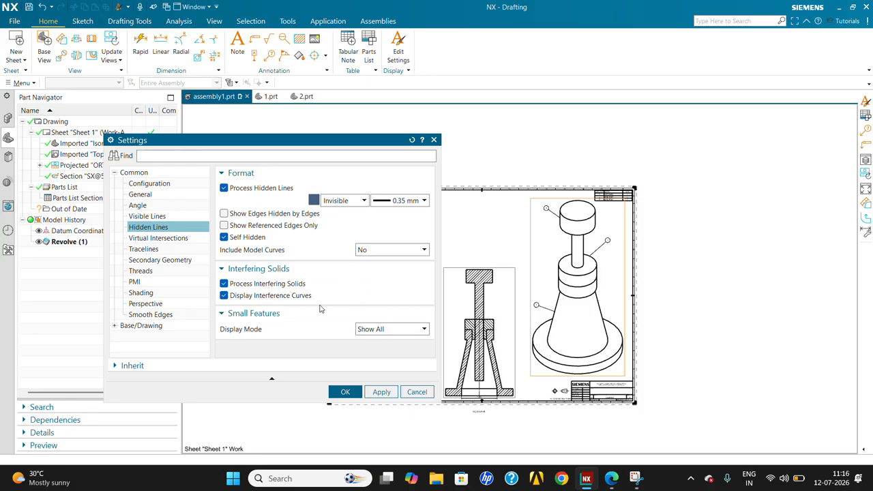
{"action": "left_click", "coordinate": [141, 195]}
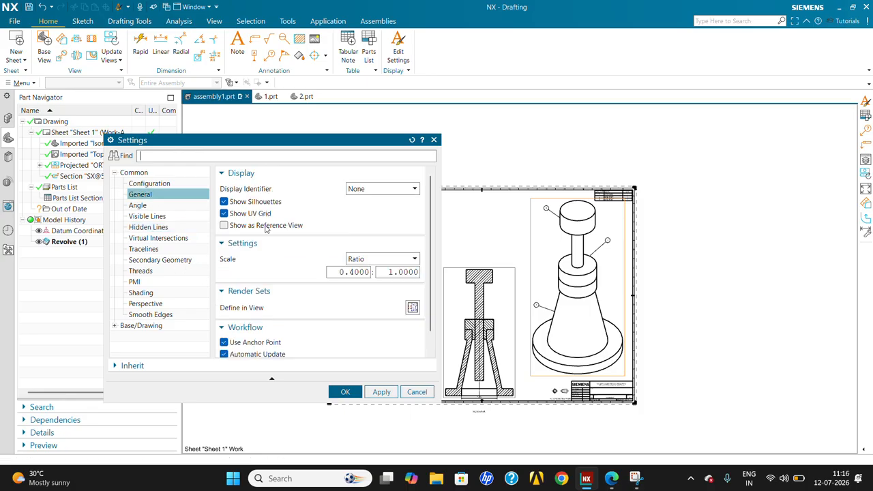
{"action": "double_click", "coordinate": [351, 273]}
{"action": "type", "text": "0.3"}
{"action": "left_click", "coordinate": [346, 391]}
Set the isometric view's scale ratio to 0.25:1.
{"action": "double_click", "coordinate": [609, 279]}
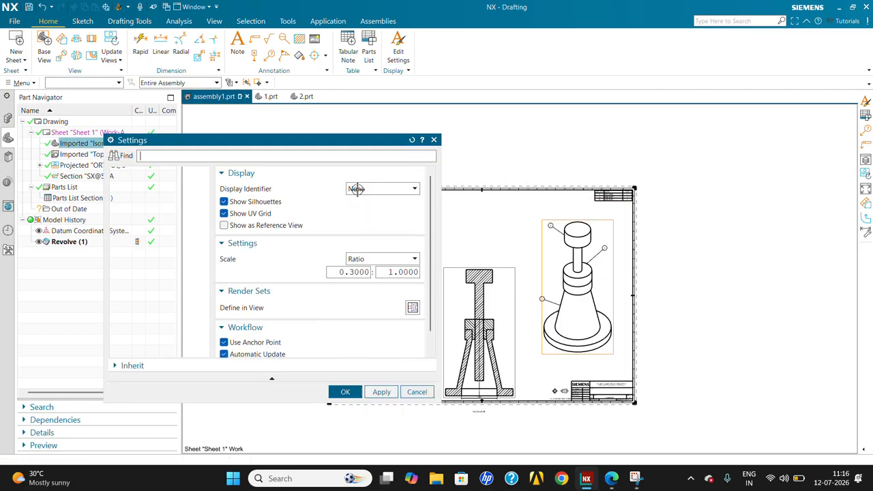
{"action": "double_click", "coordinate": [353, 273]}
{"action": "type", "text": ".25"}
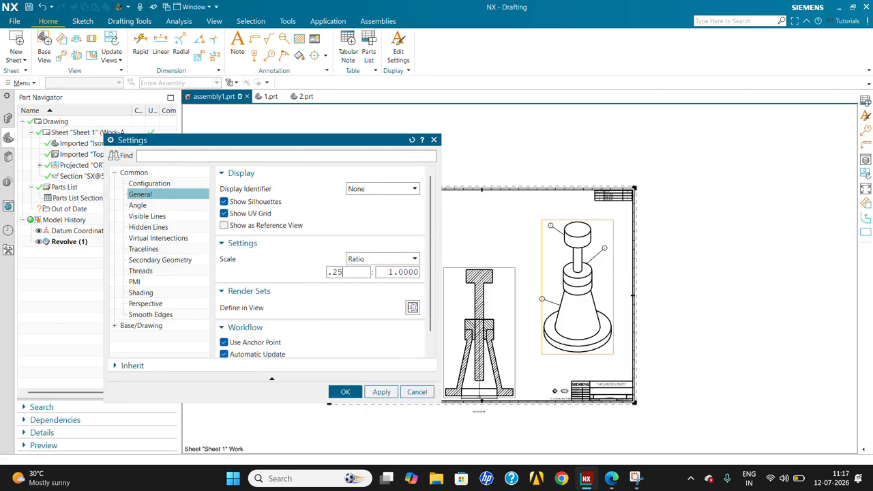
{"action": "key", "text": "Return"}
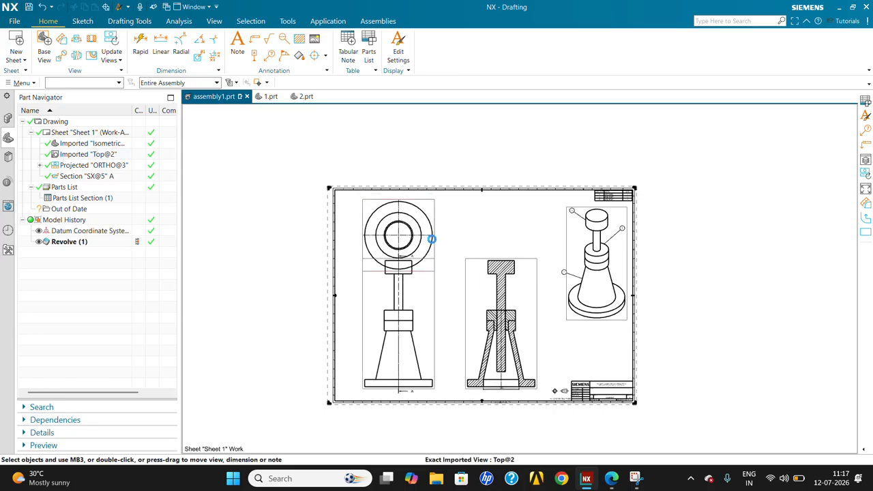
Set the scale ratio of the top, front projected and section views together to 0.25:1.
{"action": "left_click", "coordinate": [433, 243]}
{"action": "left_click", "coordinate": [477, 263]}
{"action": "left_click", "coordinate": [476, 260]}
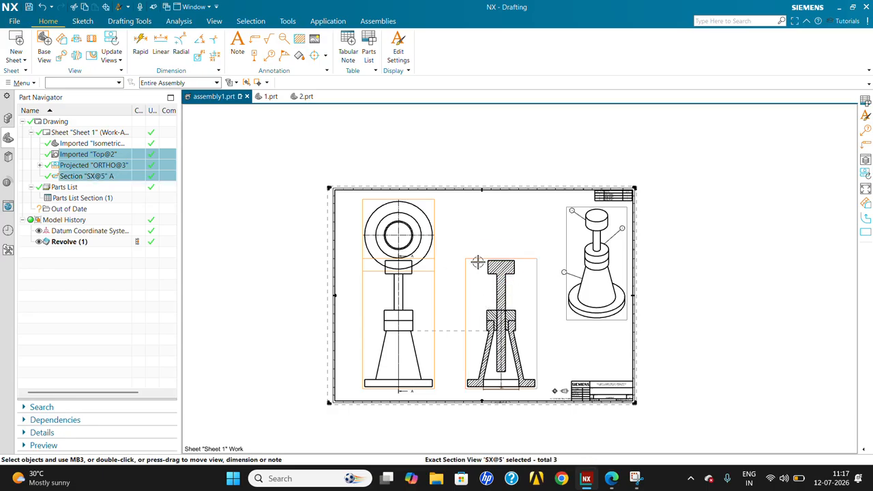
{"action": "right_click", "coordinate": [483, 259]}
{"action": "left_click", "coordinate": [486, 251]}
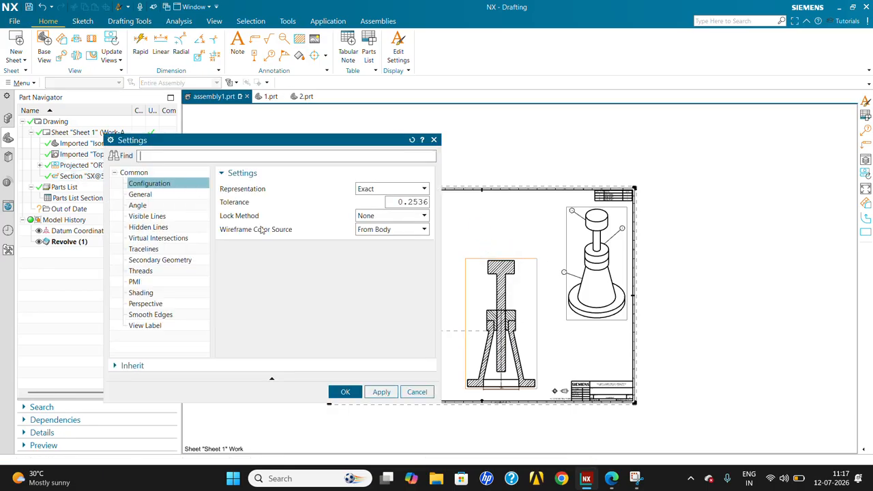
{"action": "left_click", "coordinate": [141, 196]}
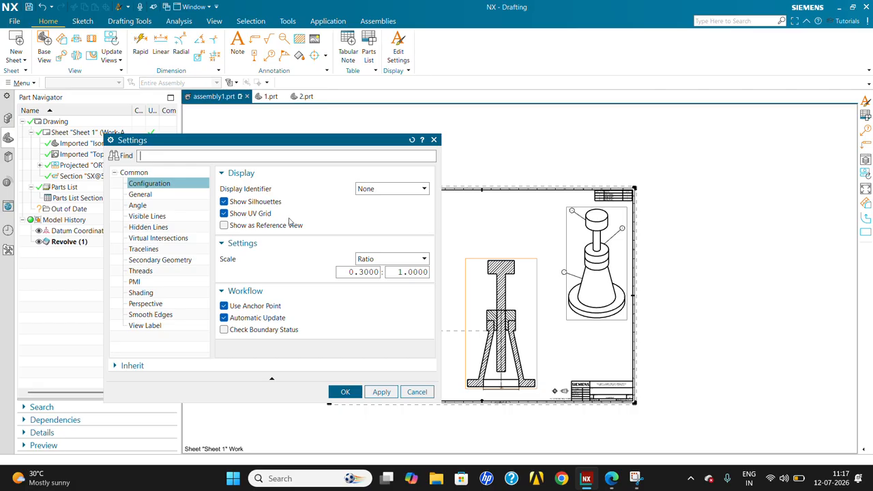
{"action": "double_click", "coordinate": [361, 271]}
{"action": "type", "text": ".25"}
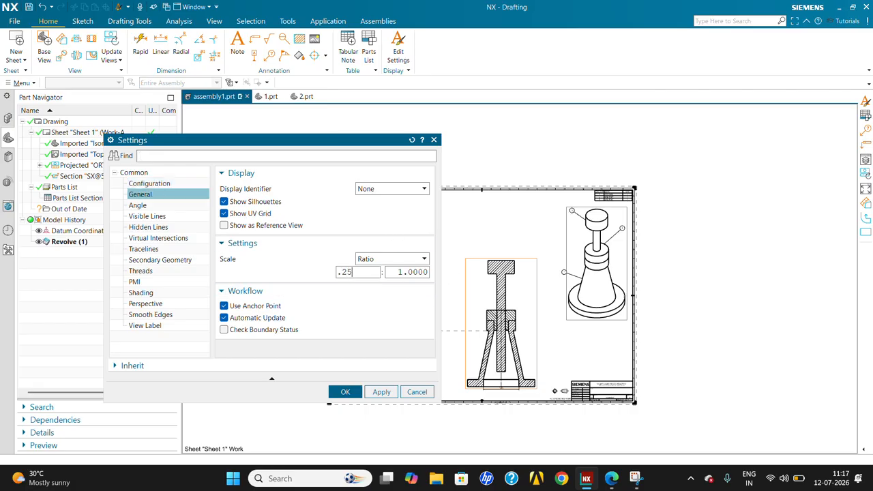
{"action": "key", "text": "Return"}
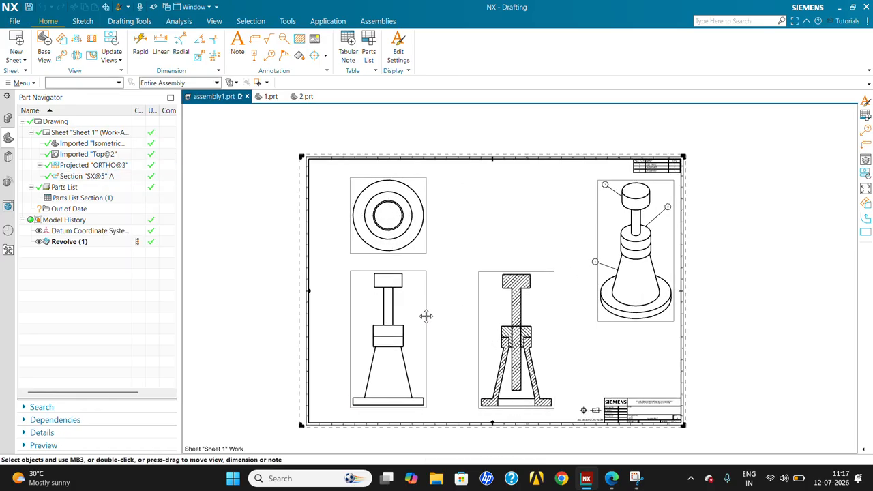
Move the base diameter dimension of section A-A slightly farther down, clear of the base edge and the view border.
{"action": "scroll", "coordinate": [600, 333], "scroll_direction": "down", "scroll_amount": 2}
{"action": "scroll", "coordinate": [426, 242], "scroll_direction": "up", "scroll_amount": 3}
{"action": "scroll", "coordinate": [462, 308], "scroll_direction": "down", "scroll_amount": 3}
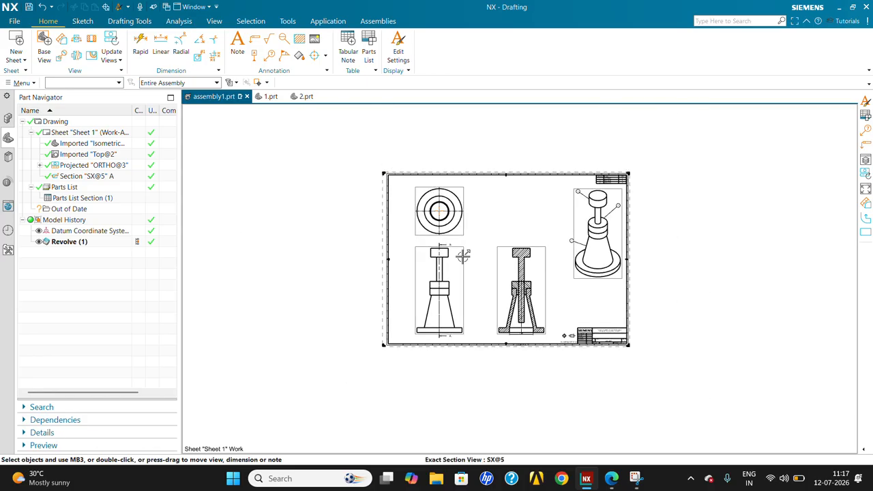
{"action": "scroll", "coordinate": [400, 167], "scroll_direction": "up", "scroll_amount": 3}
{"action": "scroll", "coordinate": [416, 204], "scroll_direction": "down", "scroll_amount": 2}
{"action": "scroll", "coordinate": [565, 360], "scroll_direction": "up", "scroll_amount": 2}
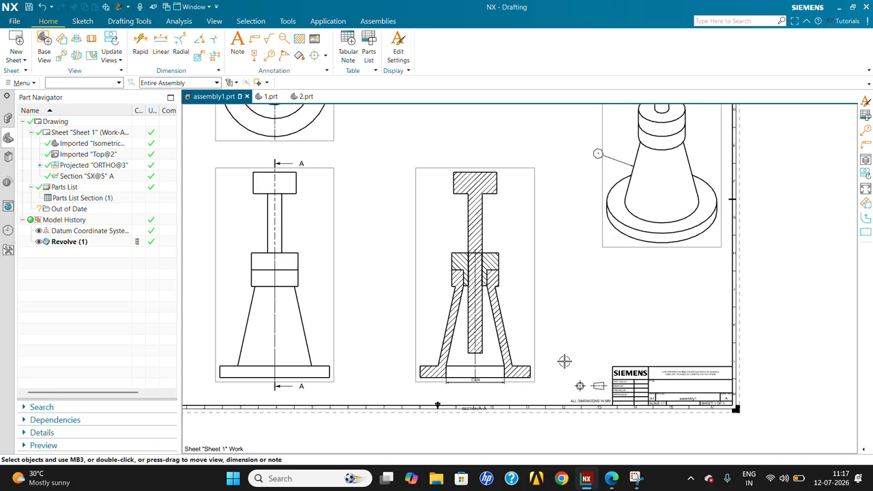
{"action": "scroll", "coordinate": [511, 330], "scroll_direction": "down", "scroll_amount": 2}
{"action": "scroll", "coordinate": [511, 330], "scroll_direction": "up", "scroll_amount": 1}
{"action": "scroll", "coordinate": [517, 366], "scroll_direction": "up", "scroll_amount": 3}
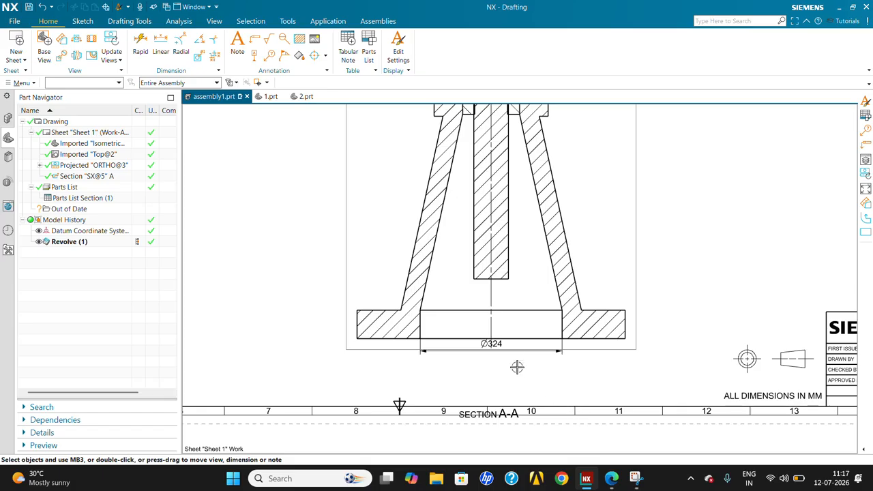
{"action": "left_click_drag", "start_coordinate": [506, 347], "coordinate": [497, 363]}
{"action": "scroll", "coordinate": [505, 362], "scroll_direction": "down", "scroll_amount": 2}
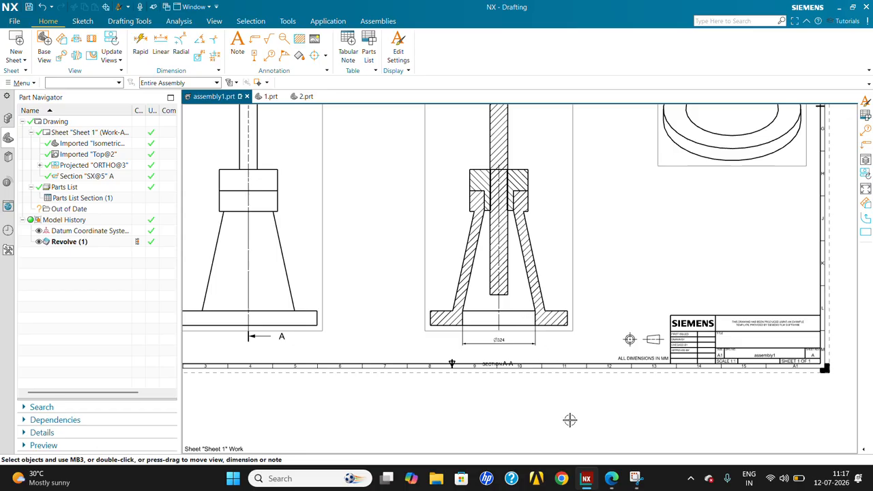
Review the section view's base dimension and the overall view layout, and fit the whole sheet in the display.
{"action": "key", "text": "ctrl+f"}
{"action": "scroll", "coordinate": [504, 378], "scroll_direction": "up", "scroll_amount": 3}
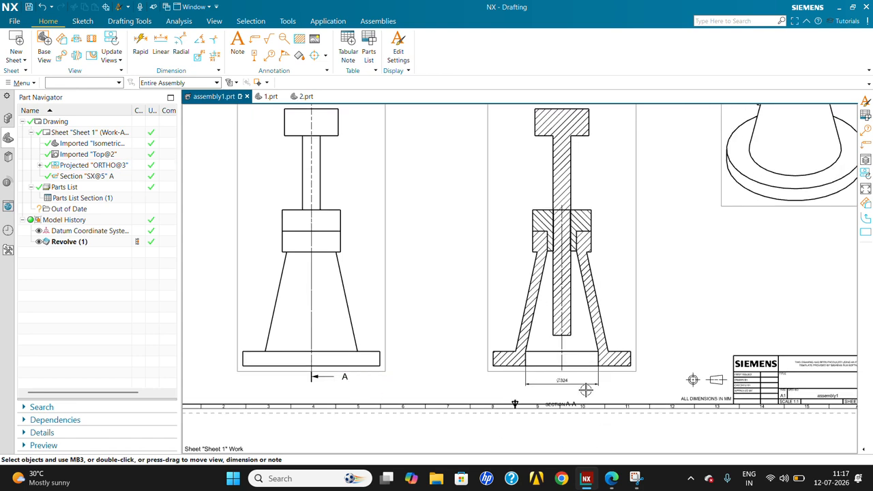
{"action": "key", "text": "ctrl+f"}
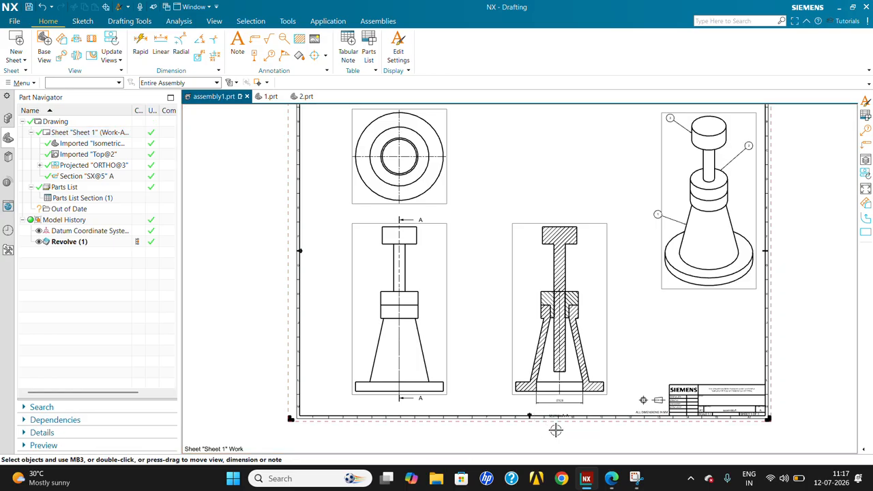
{"action": "scroll", "coordinate": [554, 426], "scroll_direction": "down", "scroll_amount": 2}
{"action": "scroll", "coordinate": [633, 362], "scroll_direction": "up", "scroll_amount": 2}
{"action": "right_click", "coordinate": [523, 197]}
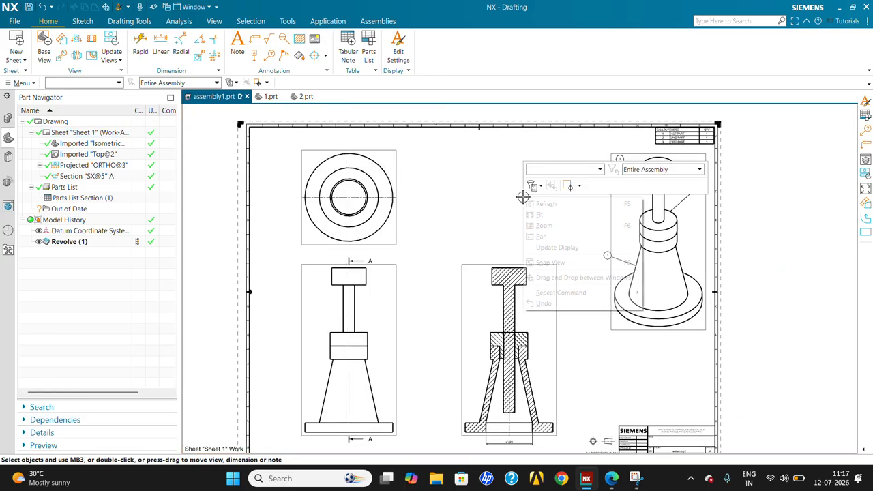
{"action": "left_click", "coordinate": [539, 216]}
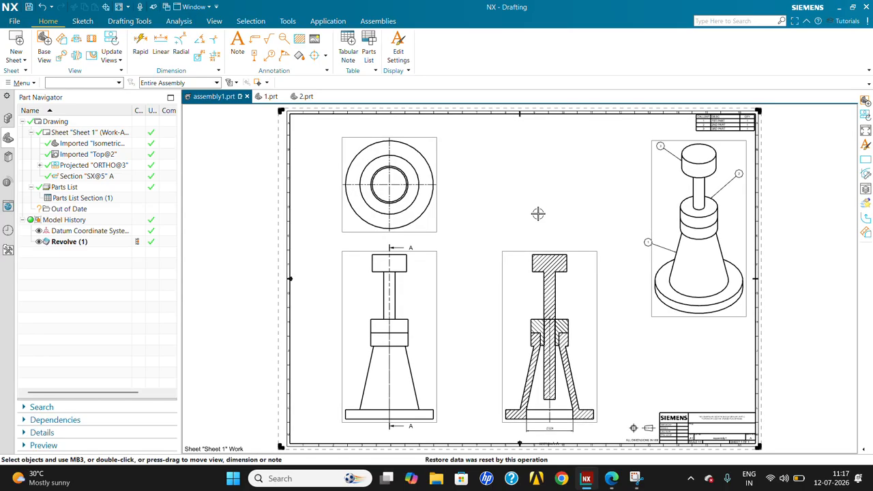